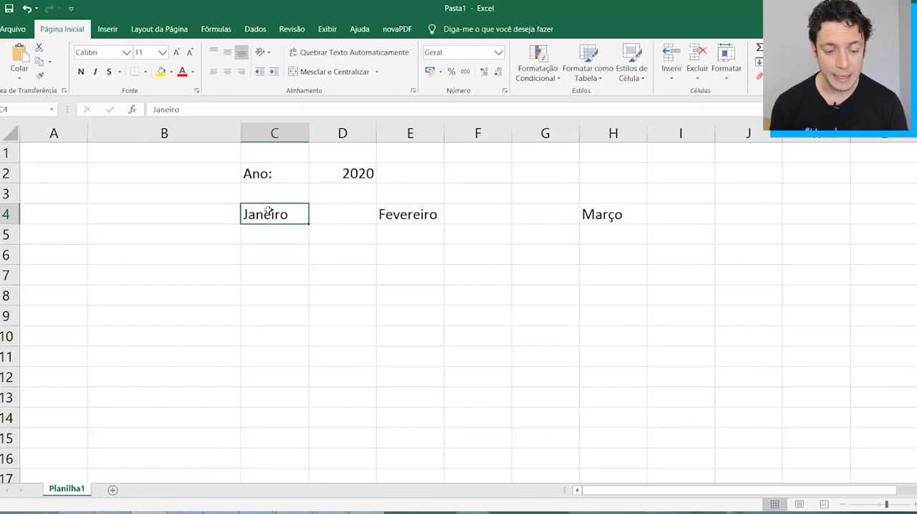
pyautogui.click(354, 175)
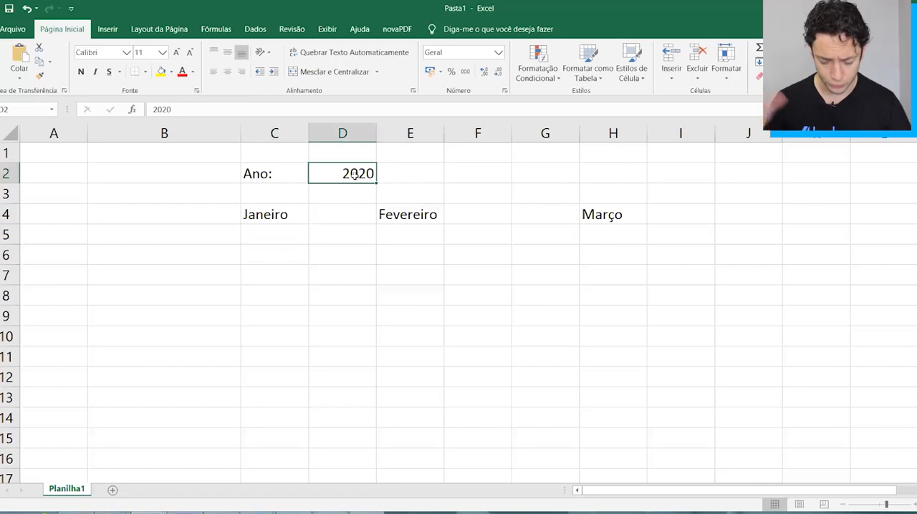
pyautogui.press('Down')
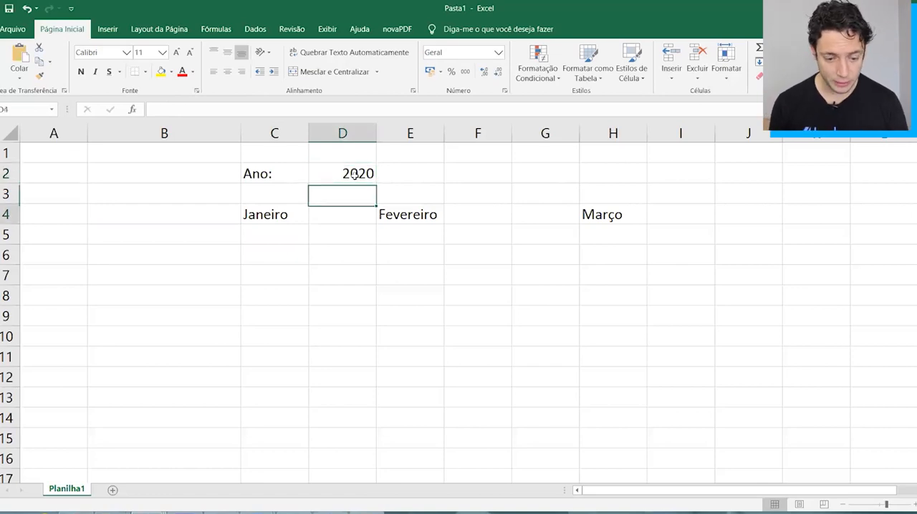
pyautogui.press('Left')
pyautogui.press('Down')
pyautogui.click(279, 136)
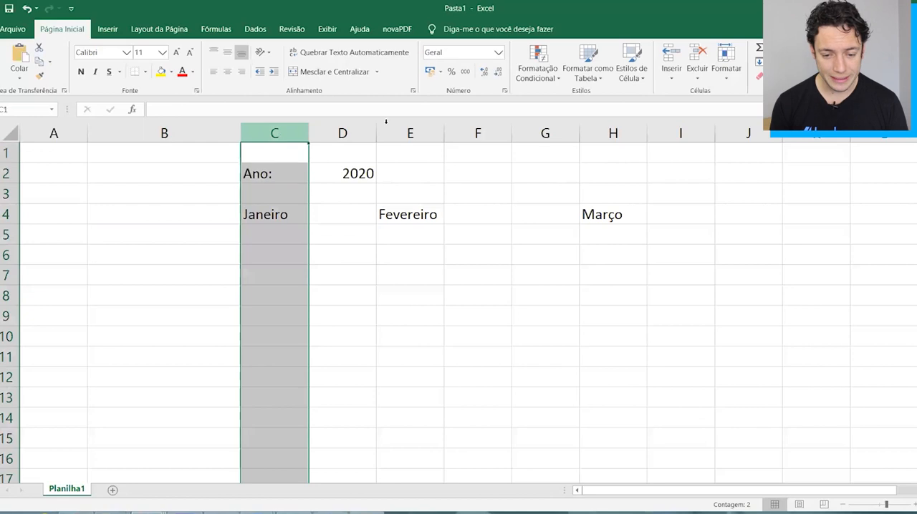
pyautogui.click(393, 128)
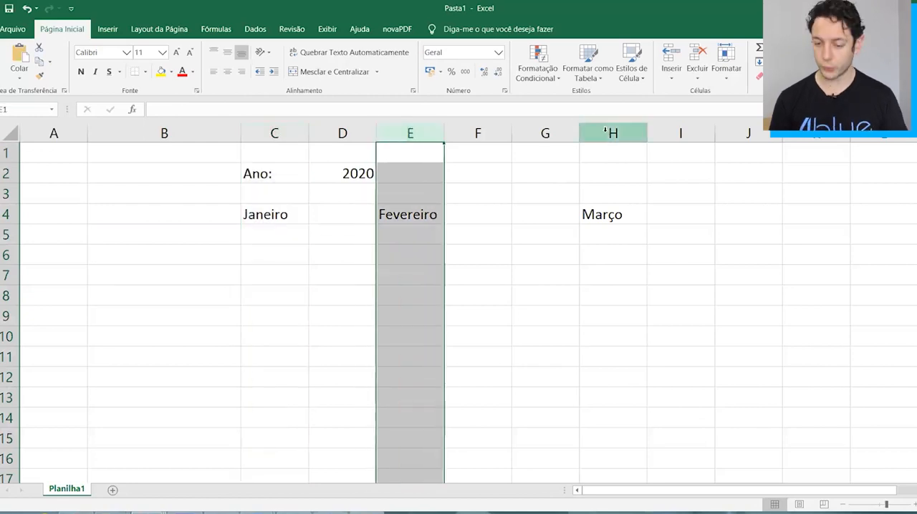
pyautogui.click(593, 128)
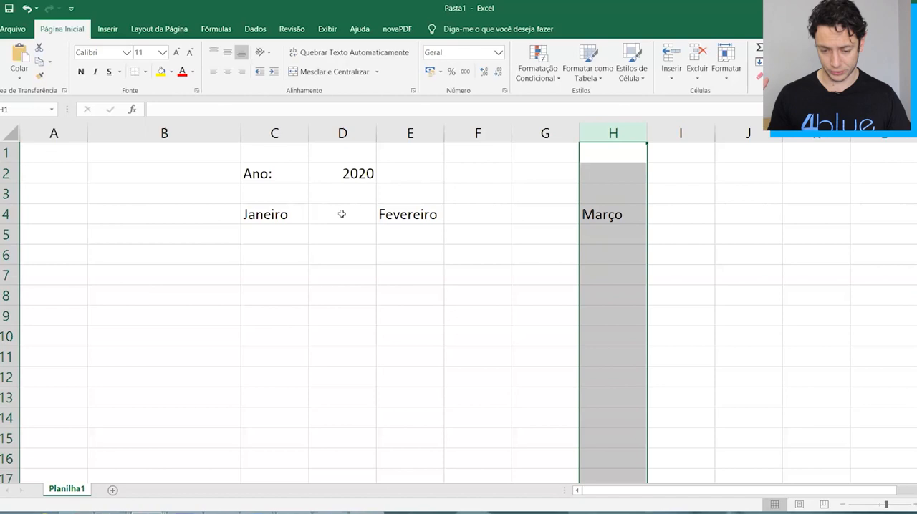
# Enter the heading Receitas in cell B5 and make it bold.
pyautogui.click(243, 215)
pyautogui.press('Down')
pyautogui.press('Left')
pyautogui.press('Right')
pyautogui.press('Left')
pyautogui.write('Receitas')
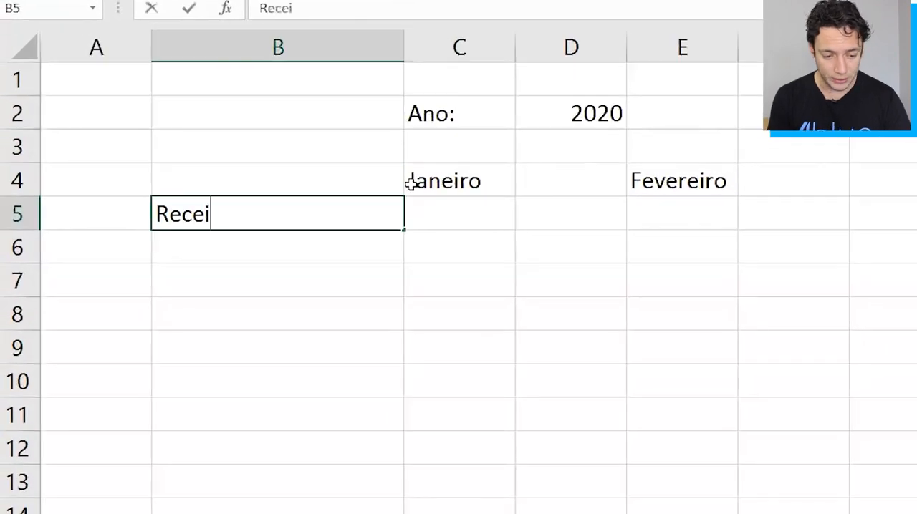
pyautogui.hotkey('ctrl', 'Return')
pyautogui.hotkey('ctrl', 'b')
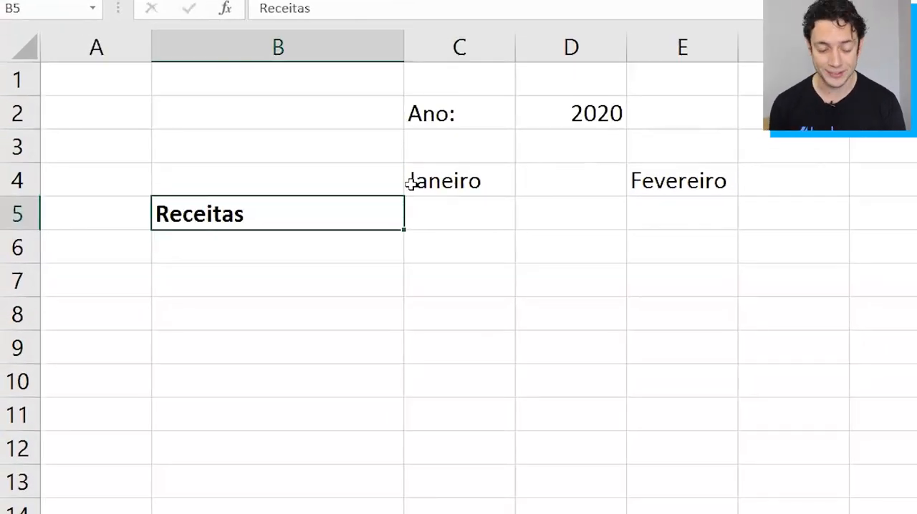
# Extend the heading in B5 to read Receitas (Entradas).
pyautogui.press('F2')
pyautogui.write('(')
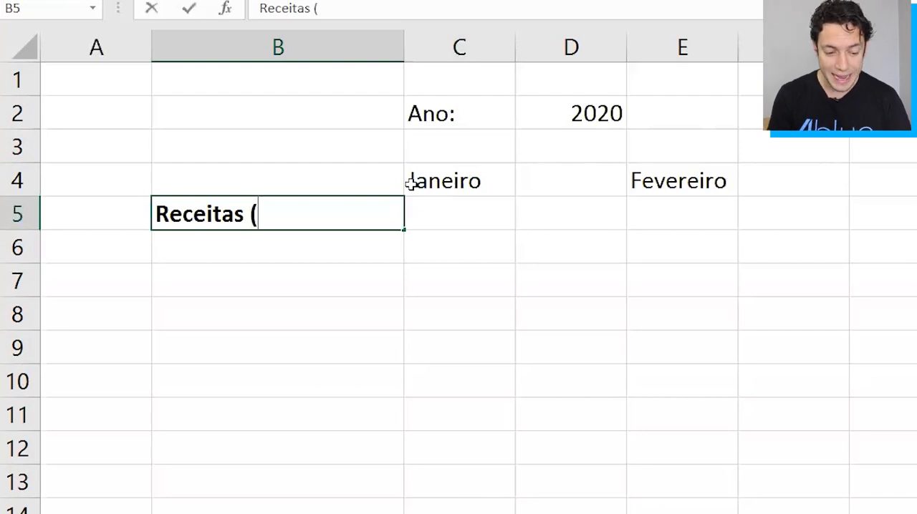
pyautogui.write('Entradas)')
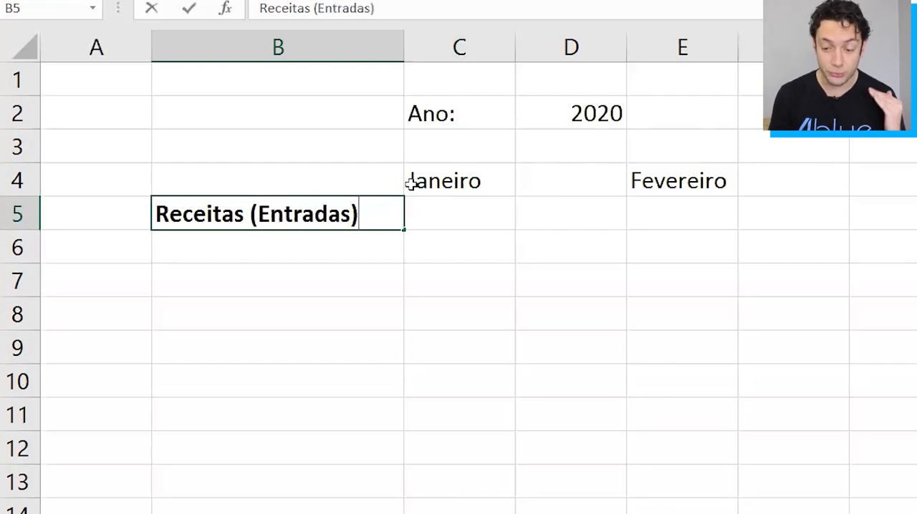
pyautogui.press('Return')
pyautogui.press('Up')
pyautogui.press('Down')
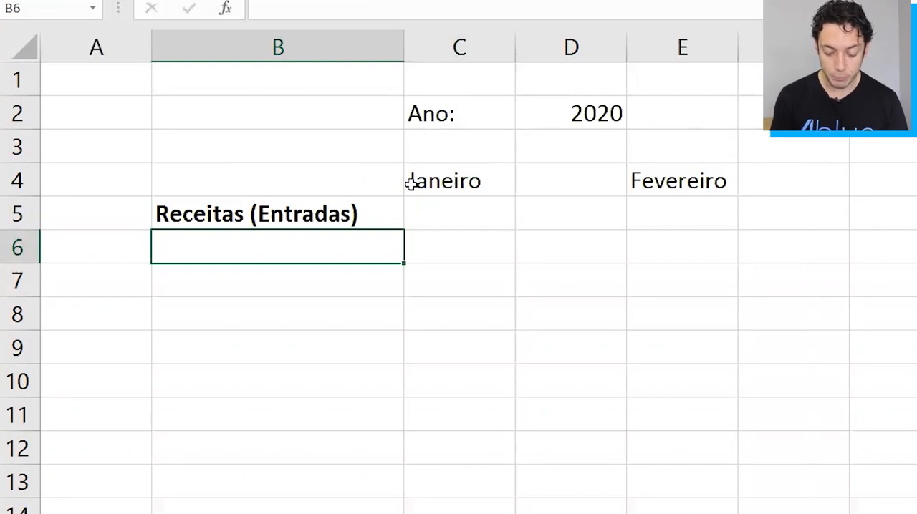
# List the income categories Cartão, Dinheiro and Etc in cells B6 to B8.
pyautogui.write('Cartão')
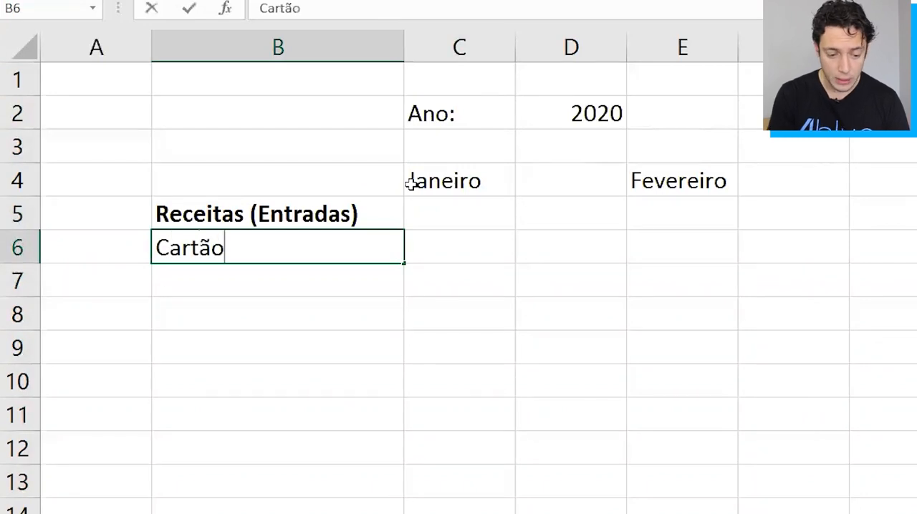
pyautogui.press('Return')
pyautogui.write('Dinheiro')
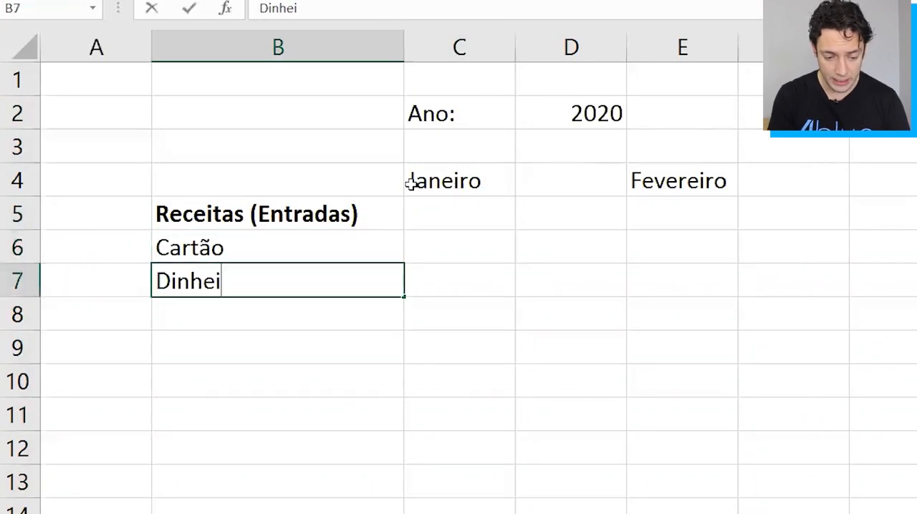
pyautogui.press('Return')
pyautogui.write('Etc')
pyautogui.hotkey('ctrl', 'Return')
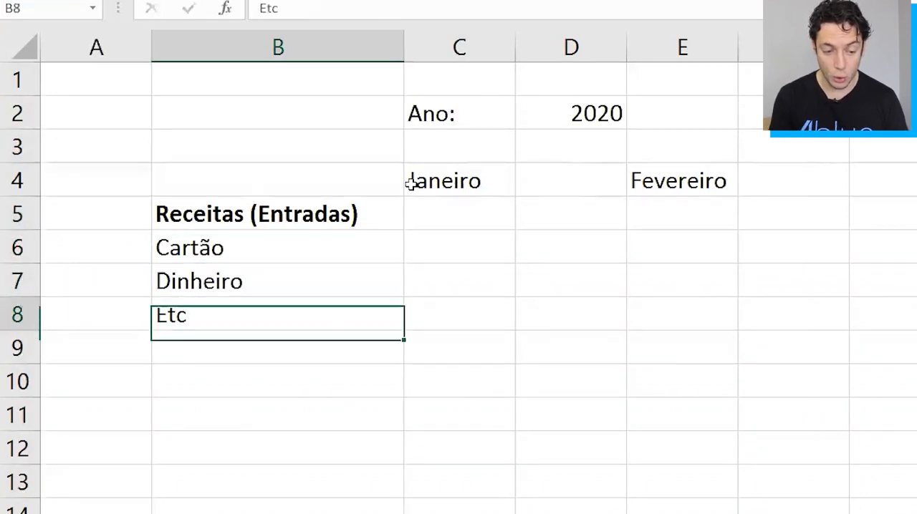
# Indent the three income categories in B6:B8 one level under the Receitas heading.
pyautogui.press('Up')
pyautogui.press('Up')
pyautogui.hotkey('shift', 'Down')
pyautogui.hotkey('shift', 'Down')
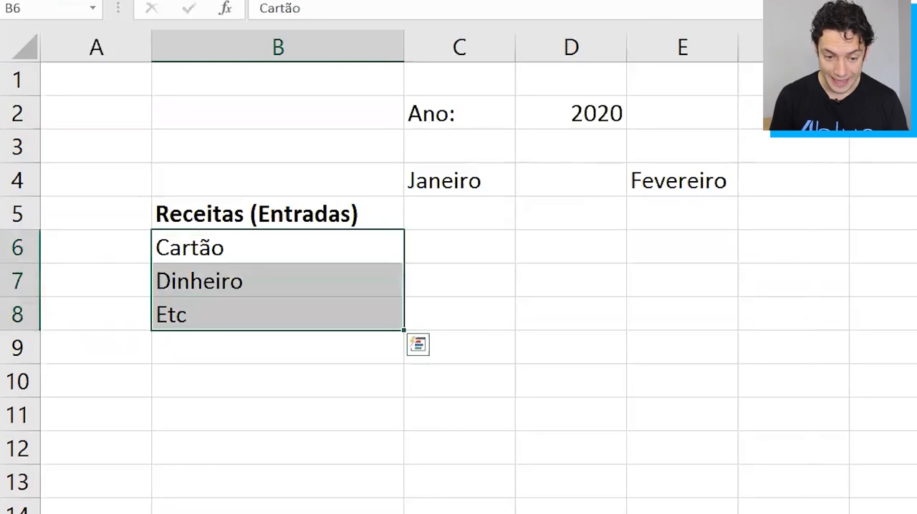
pyautogui.click(454, 1)
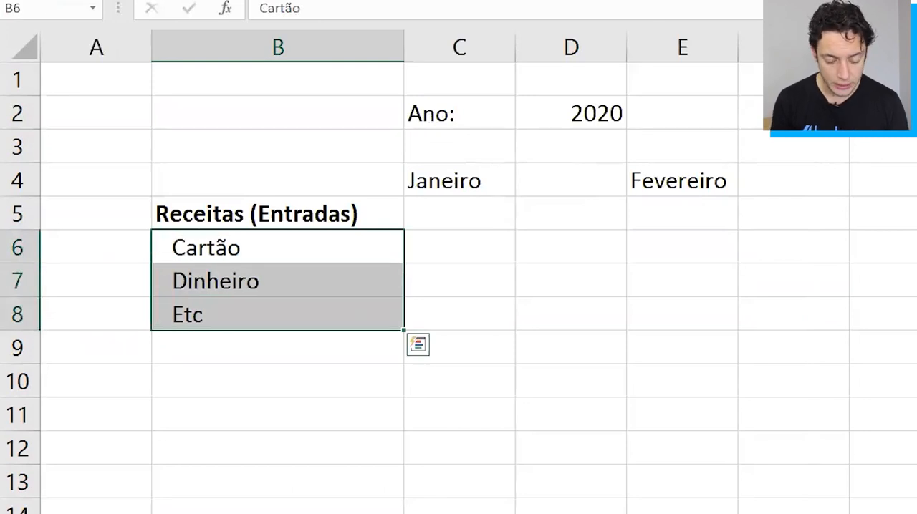
pyautogui.press('Down')
pyautogui.press('Up')
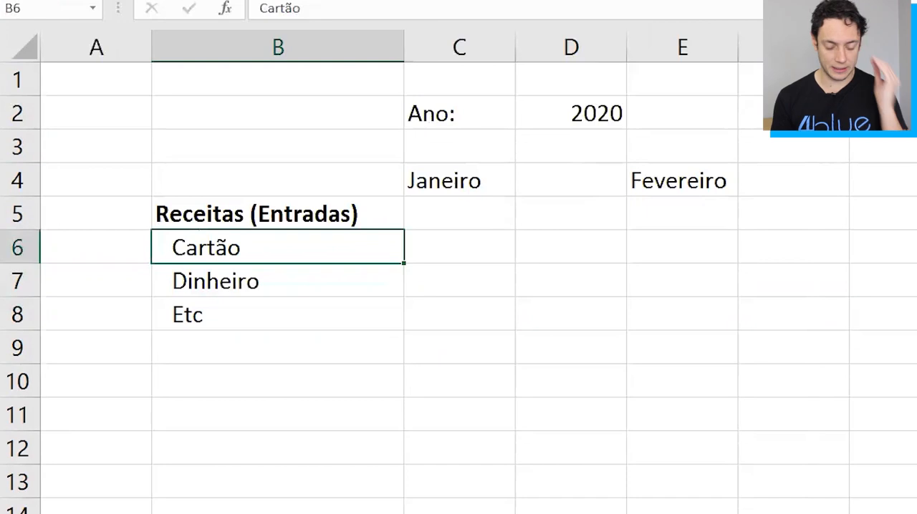
pyautogui.press('Up')
pyautogui.press('Down')
pyautogui.press('Down')
pyautogui.press('Down')
pyautogui.press('Down')
pyautogui.press('Down')
pyautogui.press('Up')
pyautogui.press('Up')
pyautogui.press('Down')
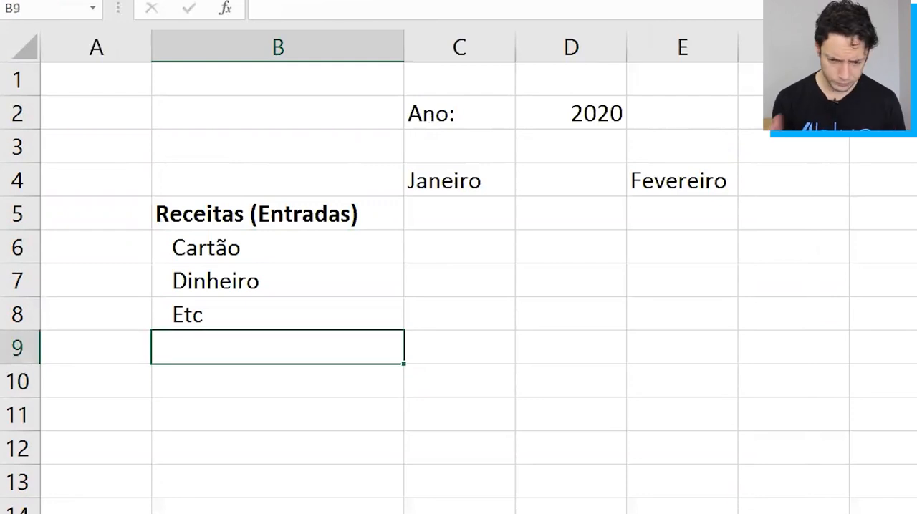
# List the alternative income categories Consultoria Financeira, Gestão Financeira Lucrativa and Ferramenta em Excel in cells B10 to B12.
pyautogui.press('Down')
pyautogui.press('Up')
pyautogui.press('Down')
pyautogui.write('Consultoria Fin')
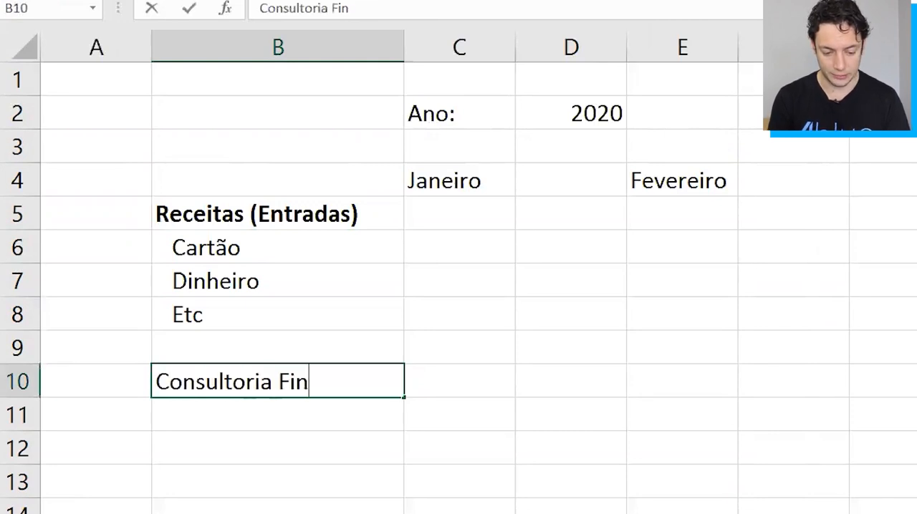
pyautogui.write('anceira')
pyautogui.press('Return')
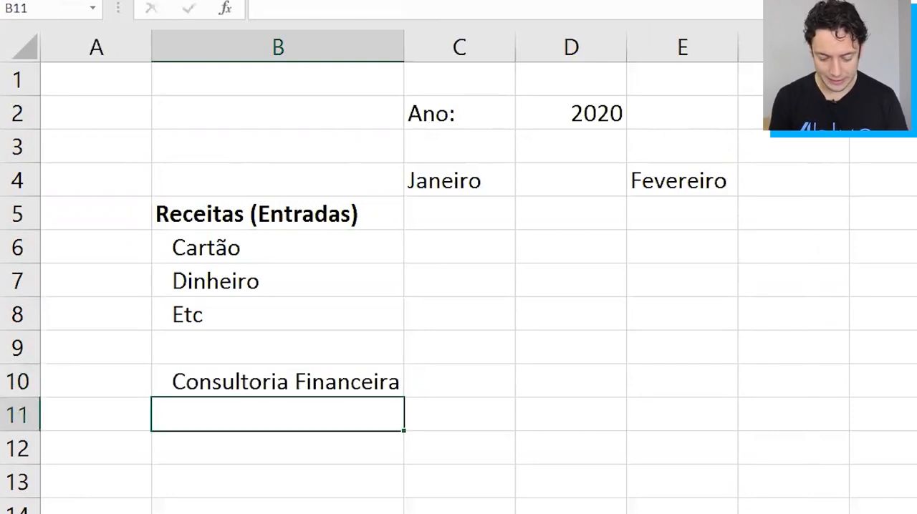
pyautogui.write('Gest')
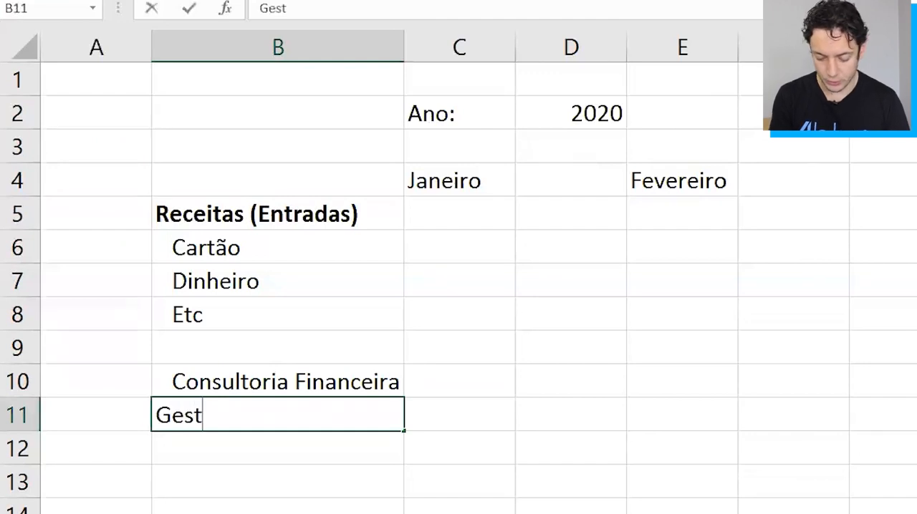
pyautogui.write('ão FInanceira L')
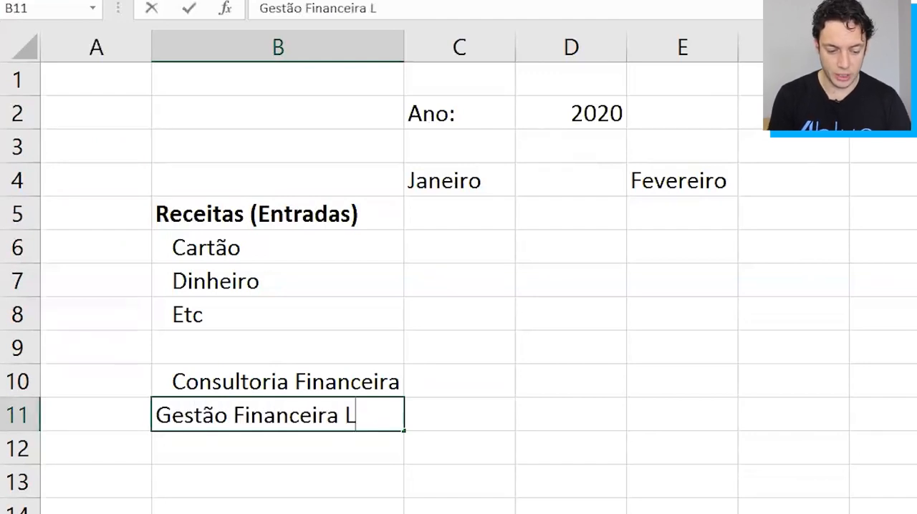
pyautogui.write('ucrativa')
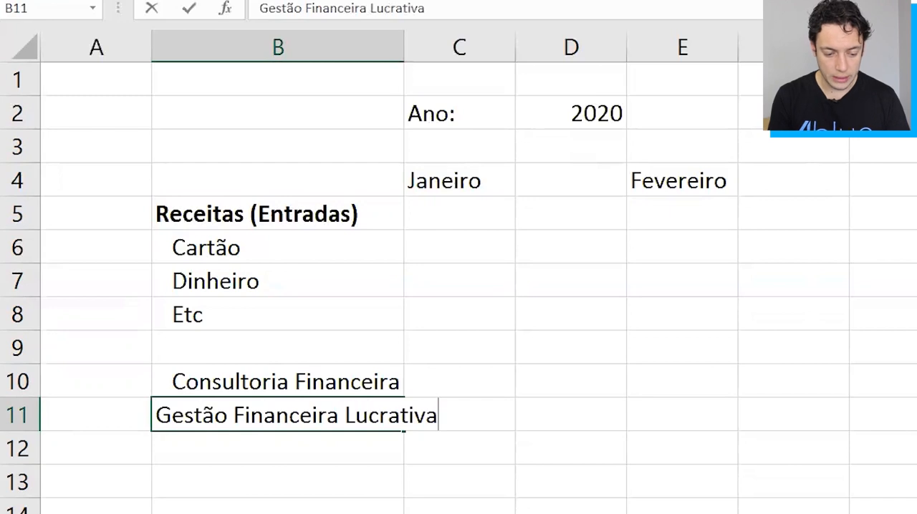
pyautogui.press('Return')
pyautogui.write('Fe')
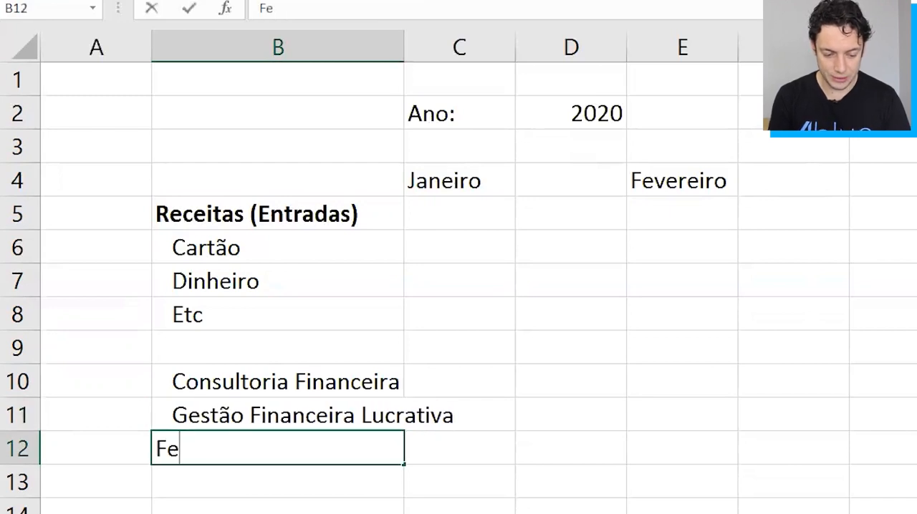
pyautogui.write('rramenta em Excel')
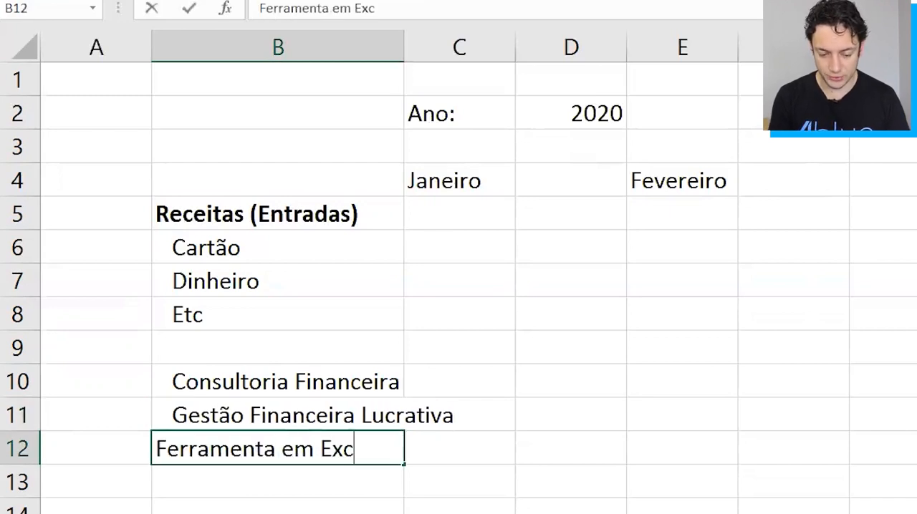
pyautogui.press('Return')
pyautogui.press('Up')
pyautogui.press('Up')
pyautogui.hotkey('shift', 'Down')
pyautogui.hotkey('shift', 'Down')
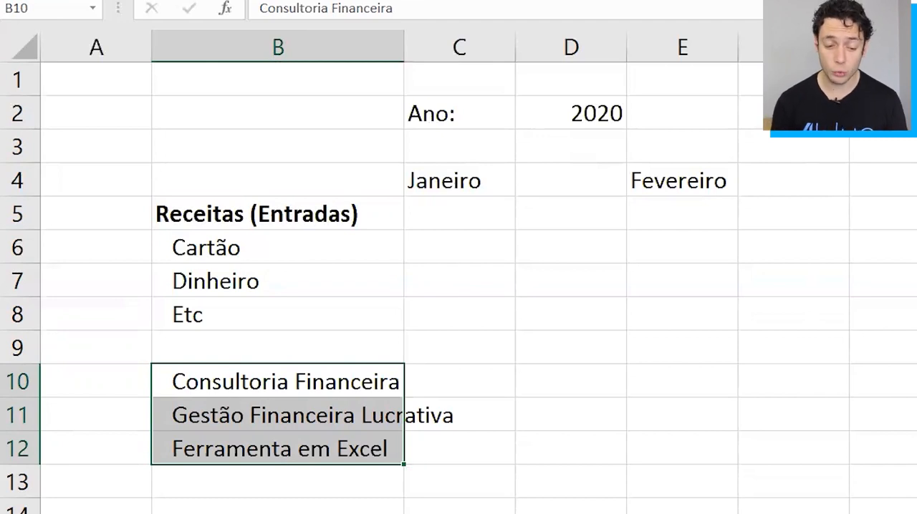
pyautogui.moveTo(21, 247); pyautogui.dragTo(19, 314)
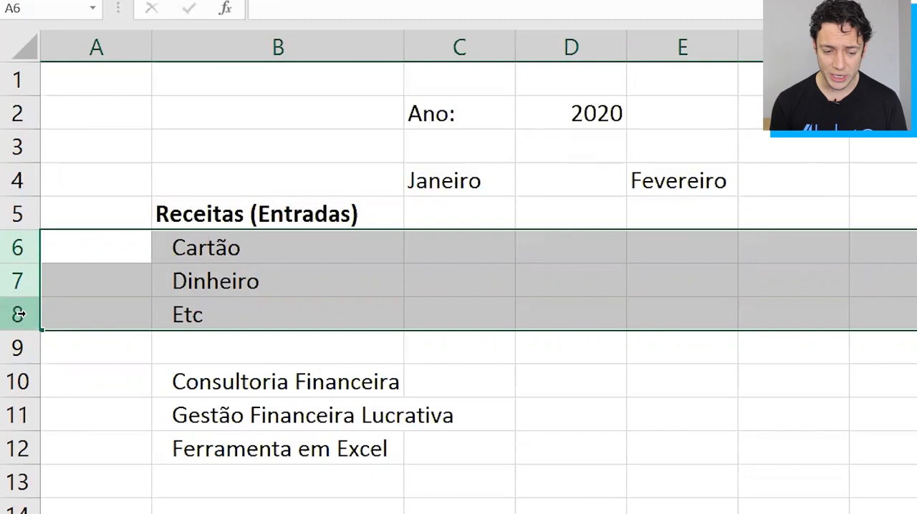
pyautogui.press('Right')
pyautogui.hotkey('shift', 'space')
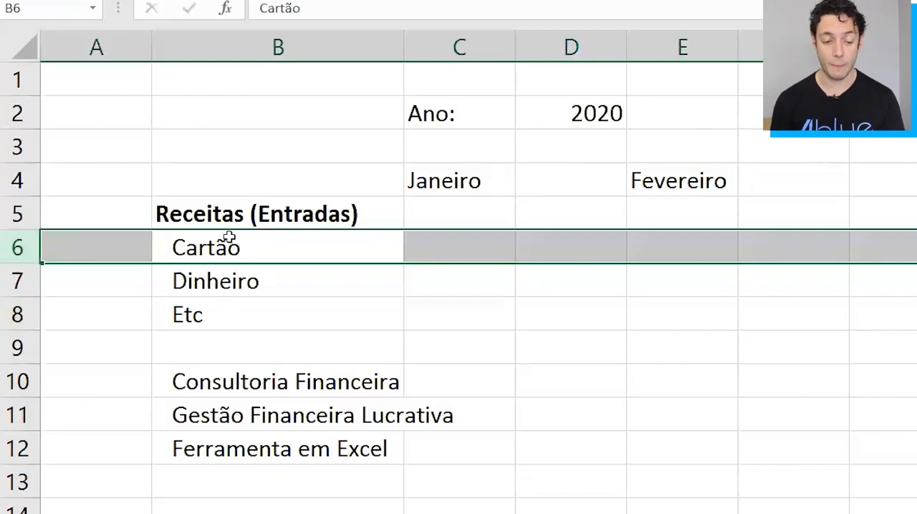
pyautogui.click(210, 213)
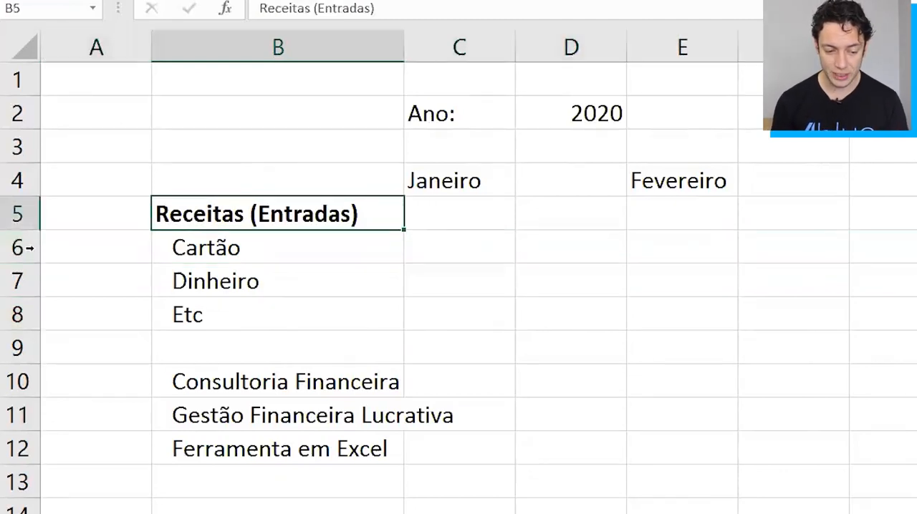
pyautogui.moveTo(19, 247); pyautogui.dragTo(17, 311)
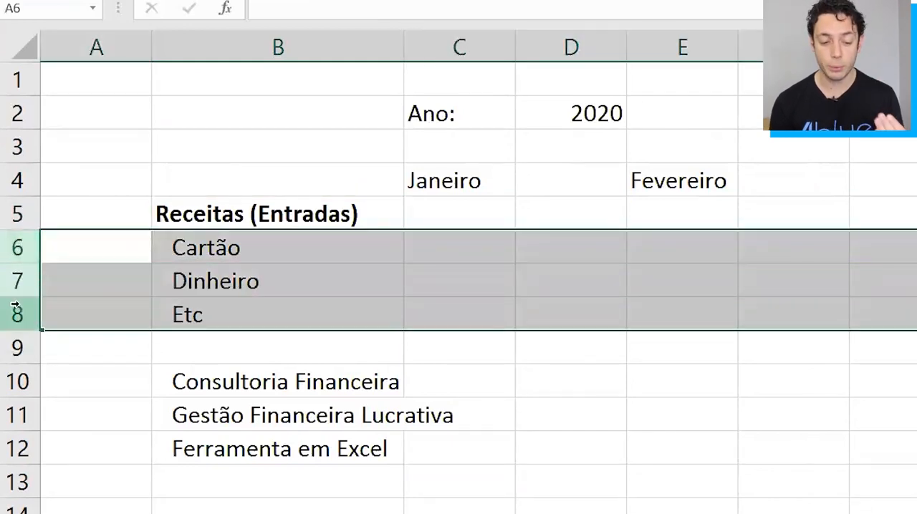
pyautogui.moveTo(16, 380); pyautogui.dragTo(13, 446)
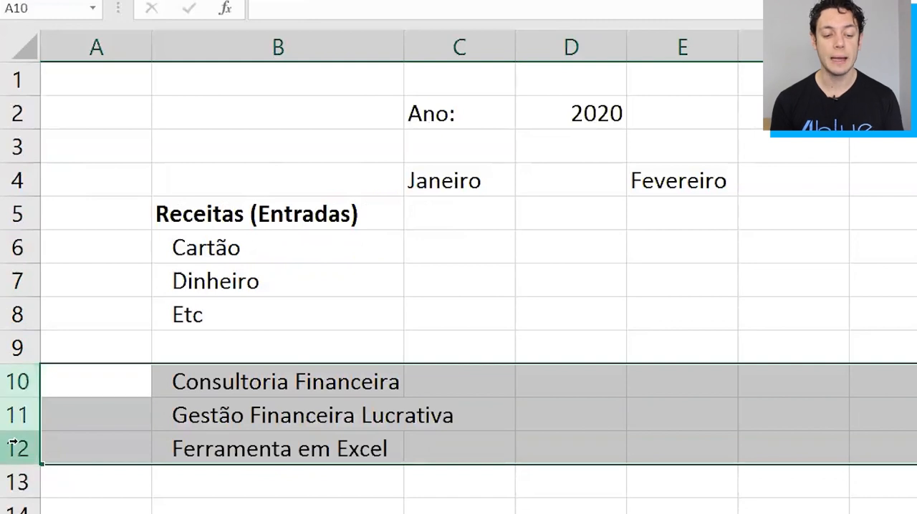
# Clear the three alternative income categories from cells B10:B12.
pyautogui.press('Right')
pyautogui.press('Right')
pyautogui.press('Left')
pyautogui.hotkey('shift', 'Down')
pyautogui.hotkey('shift', 'Down')
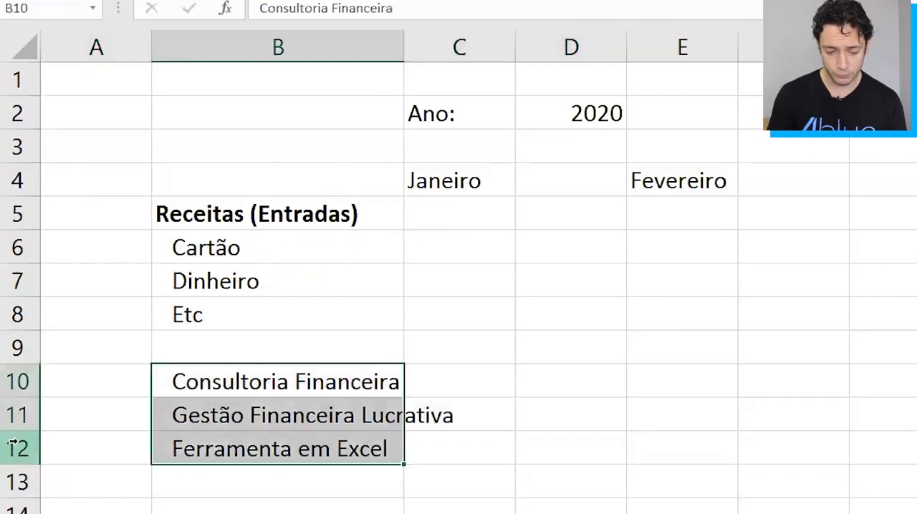
pyautogui.press('Delete')
pyautogui.press('Up')
pyautogui.press('Up')
pyautogui.press('Up')
pyautogui.press('Up')
pyautogui.press('Up')
pyautogui.press('Down')
pyautogui.press('Down')
pyautogui.press('Up')
pyautogui.press('Up')
pyautogui.press('Down')
pyautogui.press('Right')
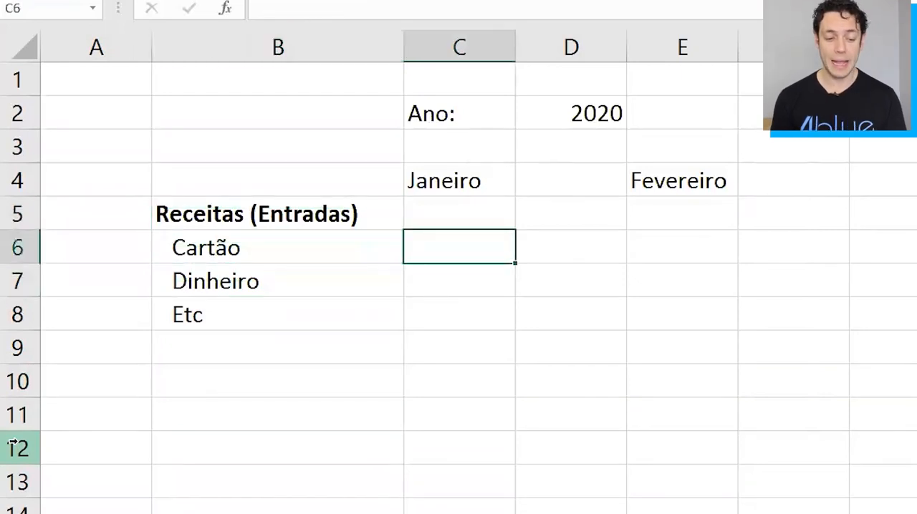
pyautogui.press('Left')
pyautogui.press('Up')
pyautogui.hotkey('shift', 'Down')
pyautogui.hotkey('shift', 'Down')
pyautogui.hotkey('shift', 'Down')
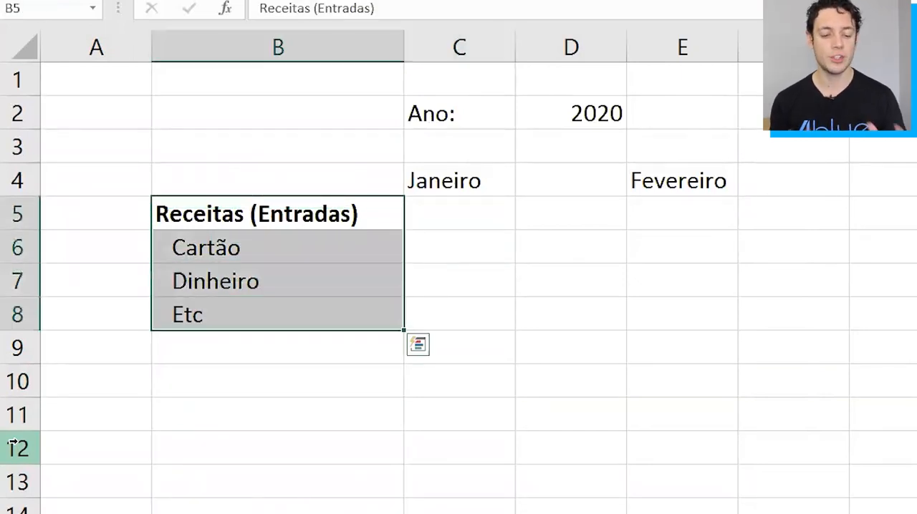
pyautogui.press('Right')
pyautogui.press('Down')
pyautogui.press('Up')
pyautogui.press('Left')
pyautogui.press('Down')
pyautogui.press('Right')
pyautogui.press('Up')
pyautogui.press('Left')
# Enter a SOMA formula in C5 that totals the January income cells C6:C9.
pyautogui.press('Right')
pyautogui.write('=')
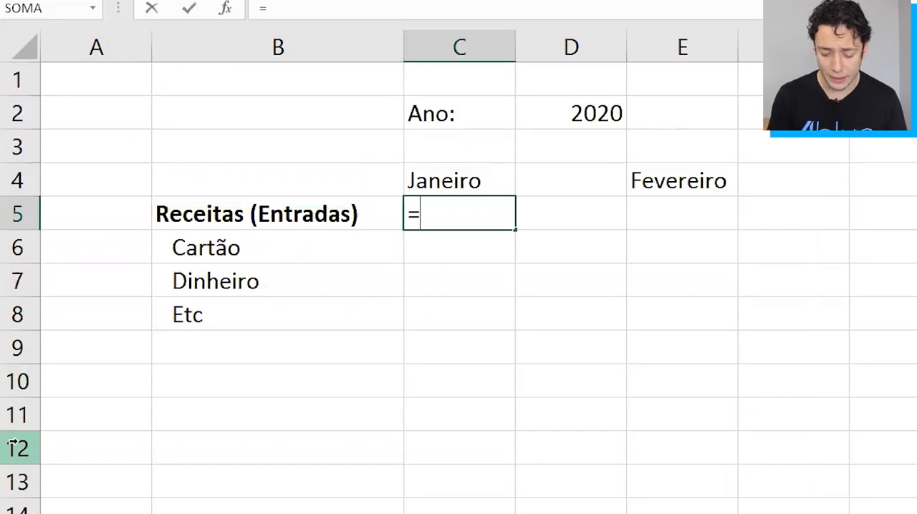
pyautogui.write('so')
pyautogui.press('Tab')
pyautogui.press('Down')
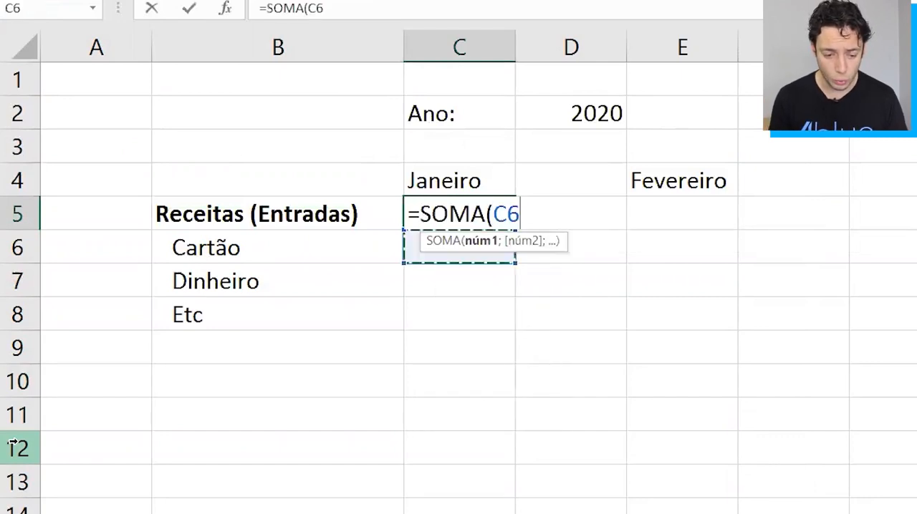
pyautogui.hotkey('shift', 'Down')
pyautogui.hotkey('shift', 'Down')
pyautogui.hotkey('shift', 'Down')
pyautogui.press('Return')
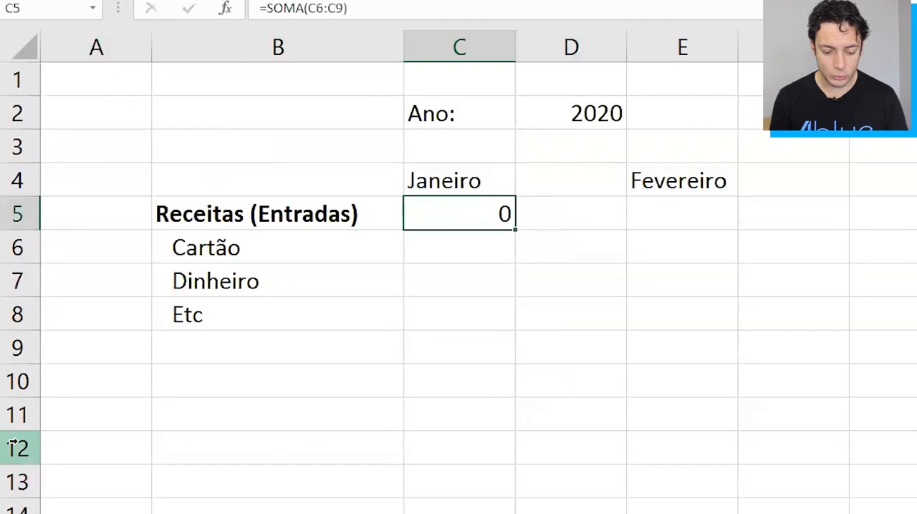
# Format the January income total in C5 as accounting with the R$ currency symbol.
pyautogui.press('F2')
pyautogui.press('Escape')
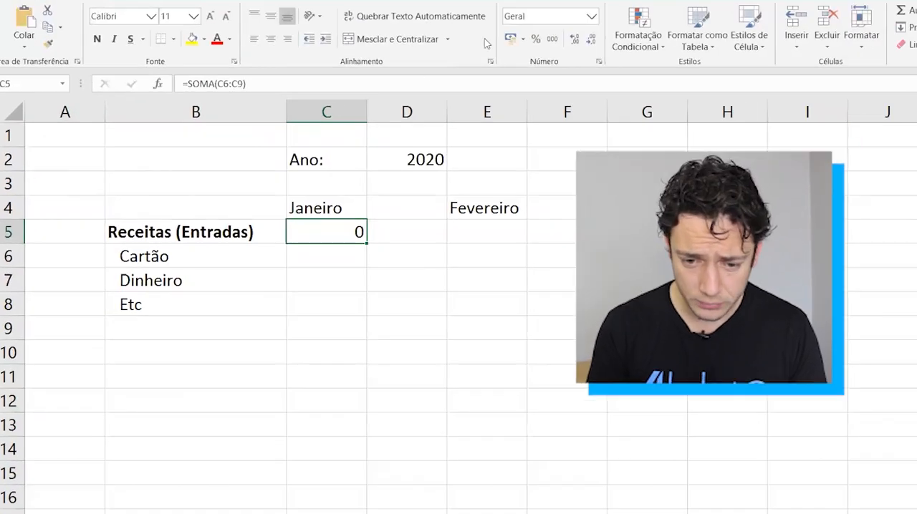
pyautogui.click(552, 39)
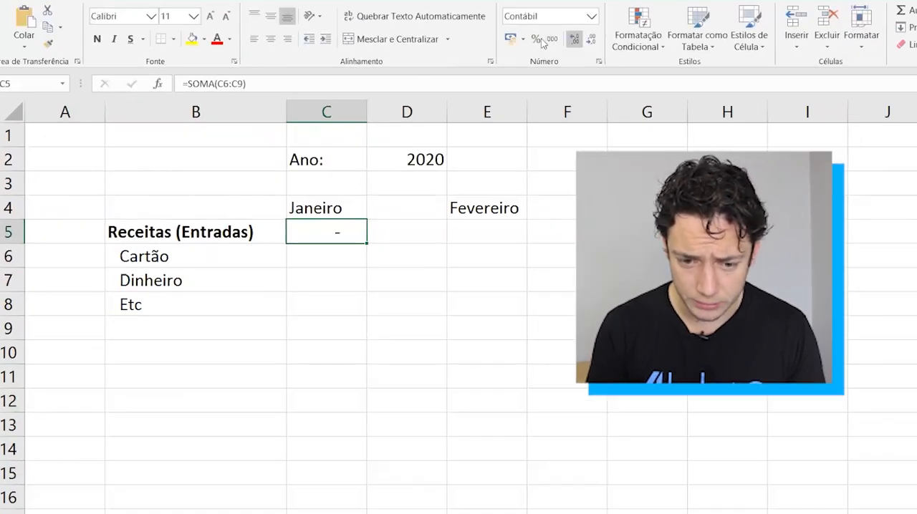
pyautogui.press('F2')
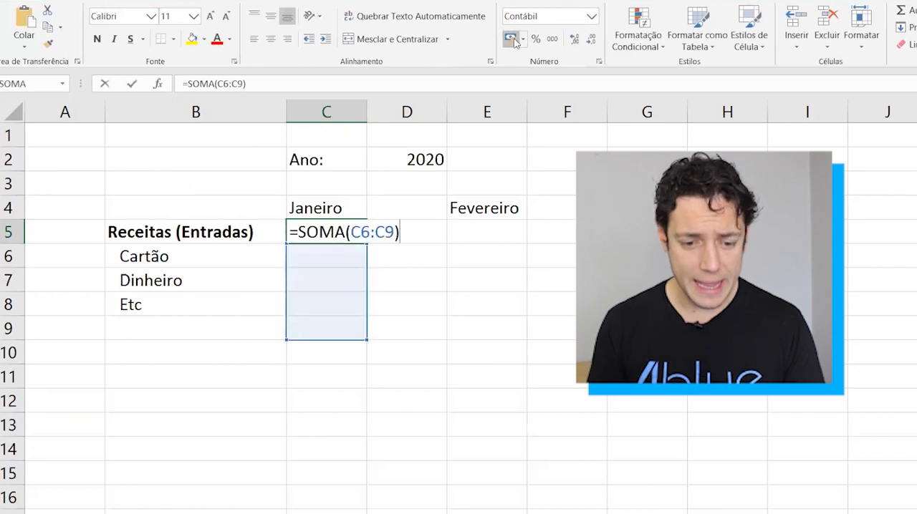
pyautogui.press('Return')
# Enter the January income values 10230 for Cartão in C6 and 4330 for Dinheiro in C7.
pyautogui.press('Left')
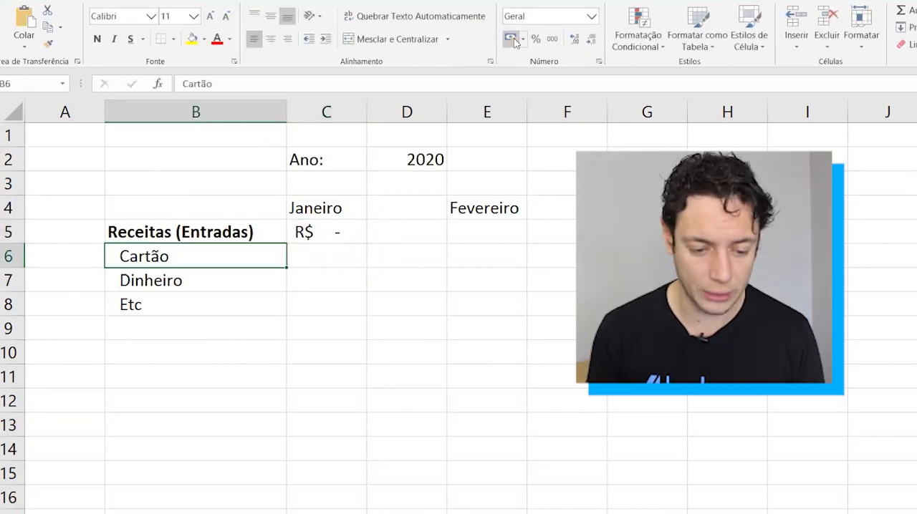
pyautogui.press('Right')
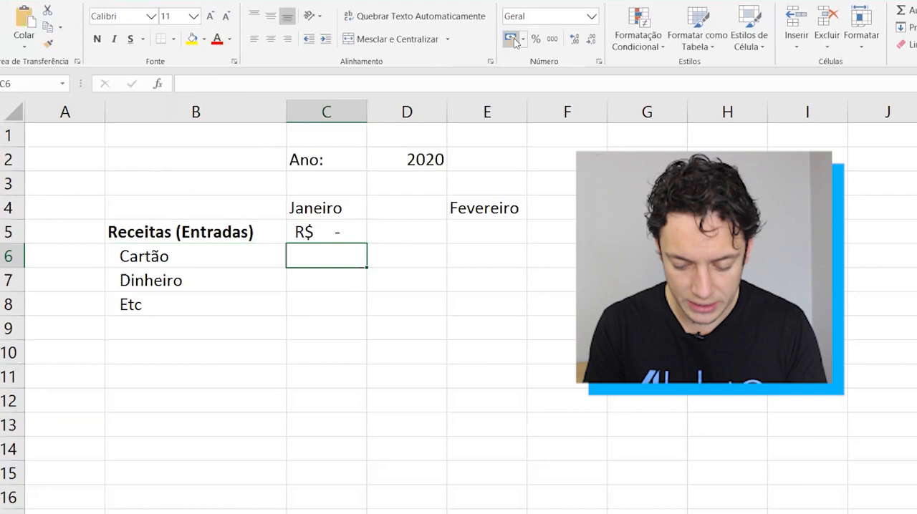
pyautogui.write('10230')
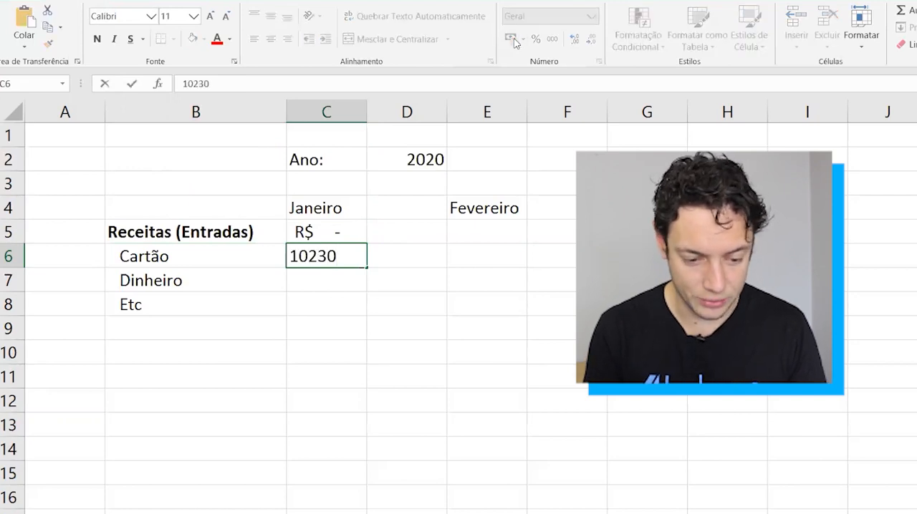
pyautogui.press('Return')
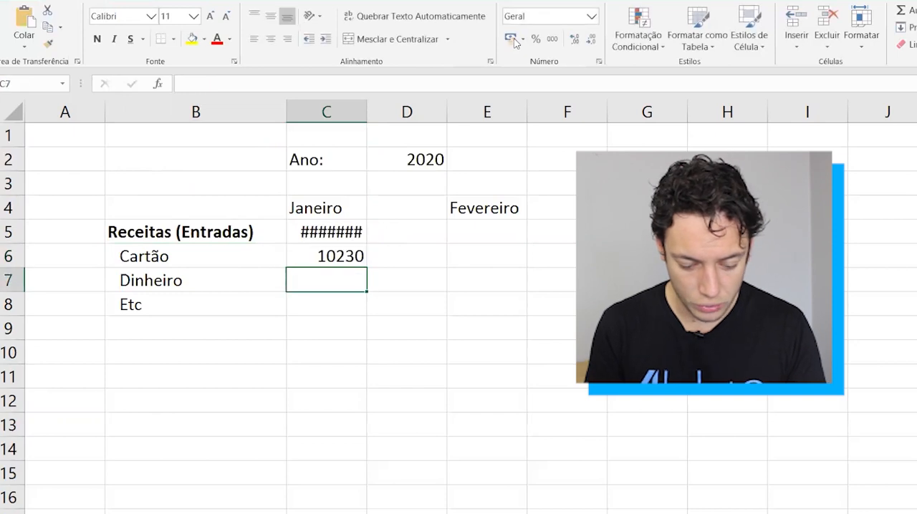
pyautogui.write('4330')
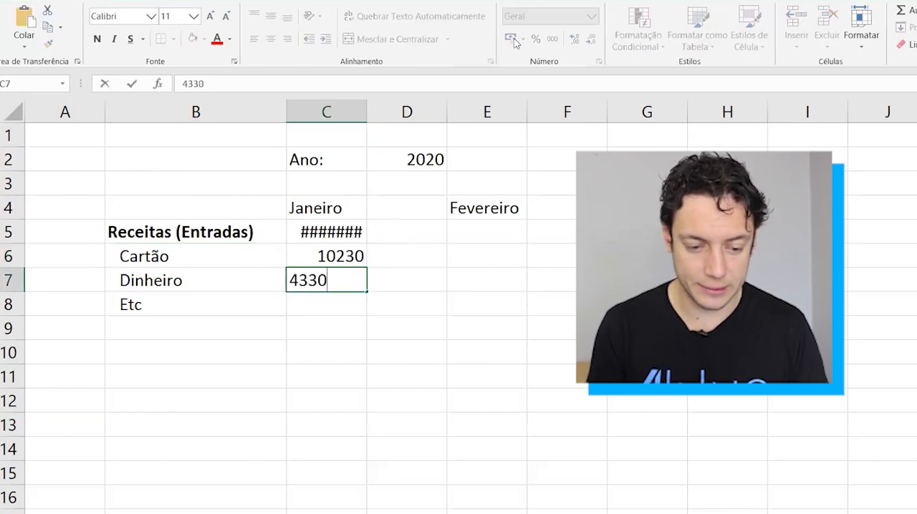
pyautogui.hotkey('ctrl', 'Return')
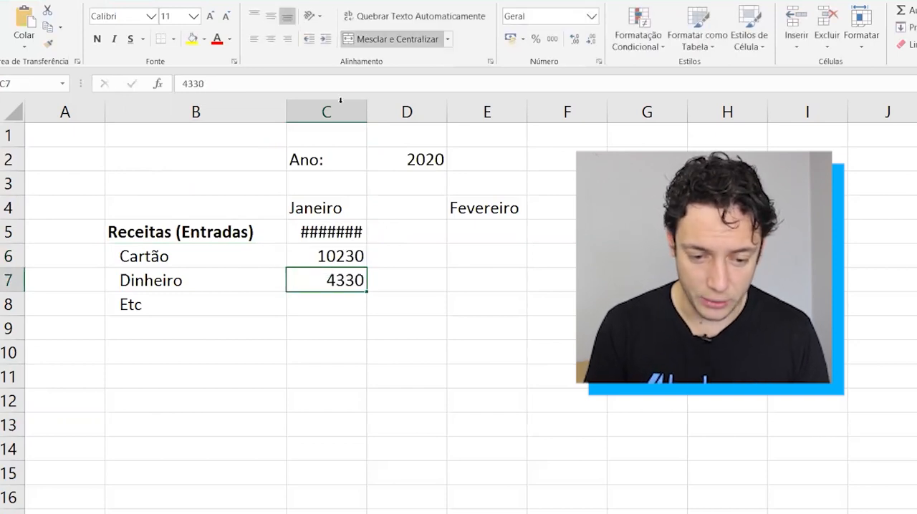
# Autofit column C to its contents and make the January income total in C5 bold.
pyautogui.doubleClick(366, 106)
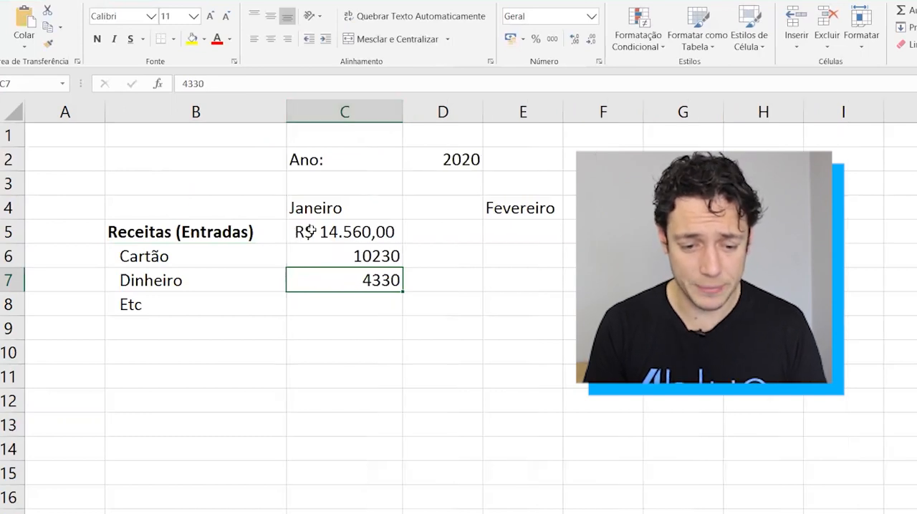
pyautogui.doubleClick(307, 231)
pyautogui.press('Escape')
pyautogui.hotkey('ctrl', 'n')
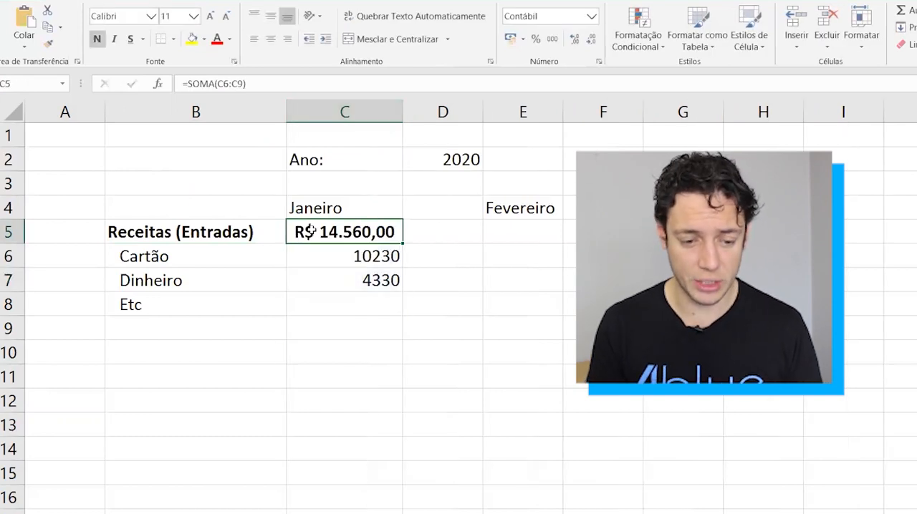
# Add the section heading Custos Variáveis in B10, in bold and without indentation.
pyautogui.press('Down')
pyautogui.press('Down')
pyautogui.press('Left')
pyautogui.press('Down')
pyautogui.press('Down')
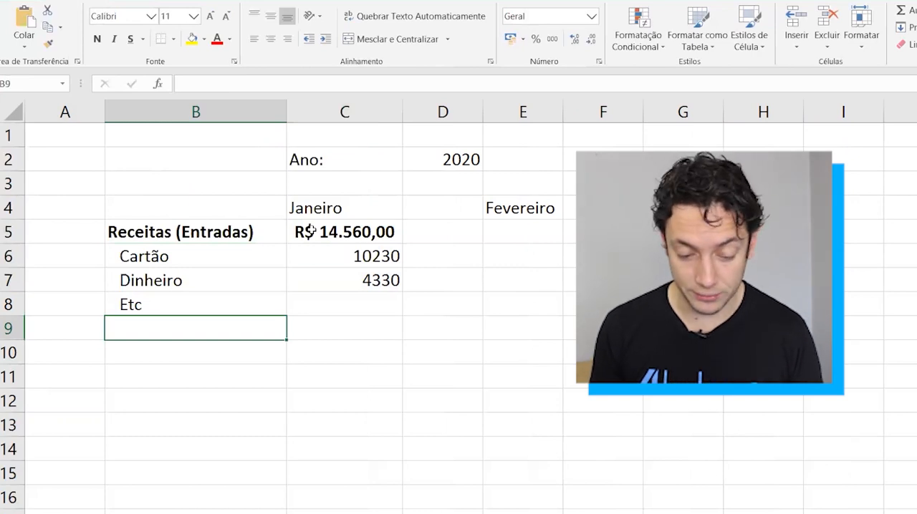
pyautogui.press('Down')
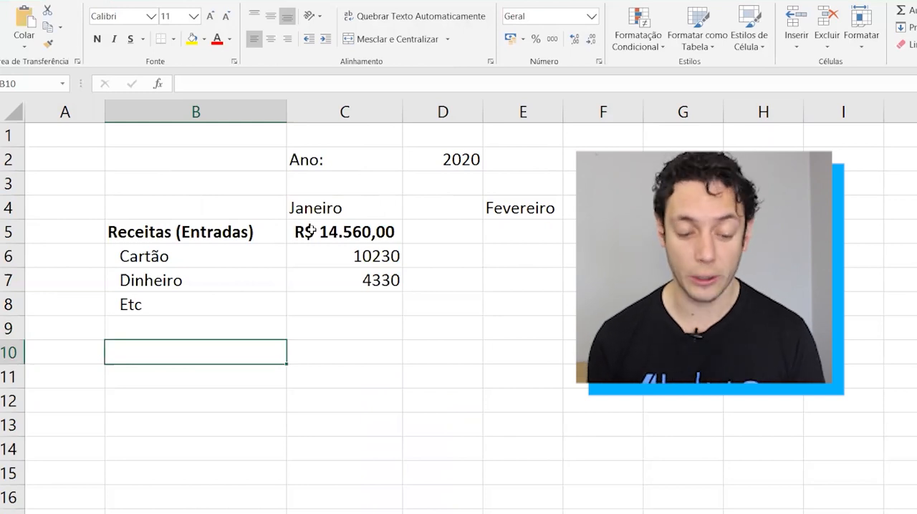
pyautogui.write('Custo')
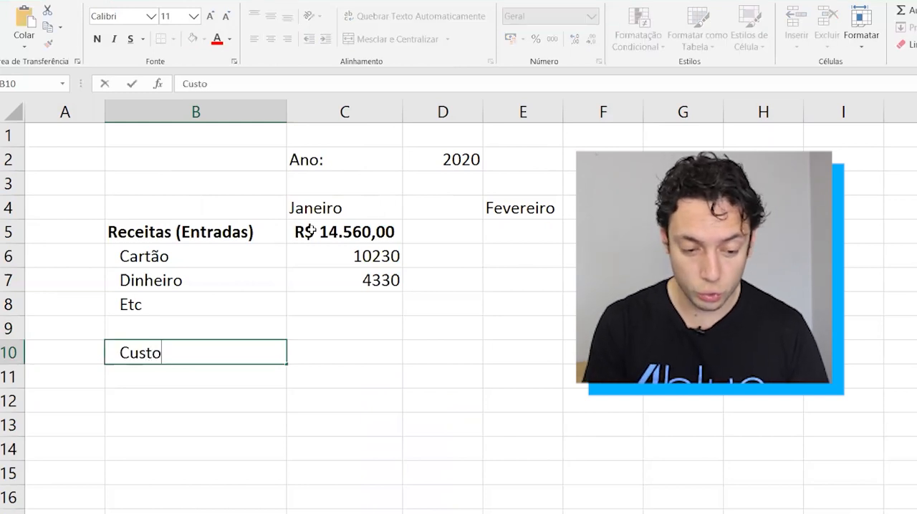
pyautogui.write('s Variáveis')
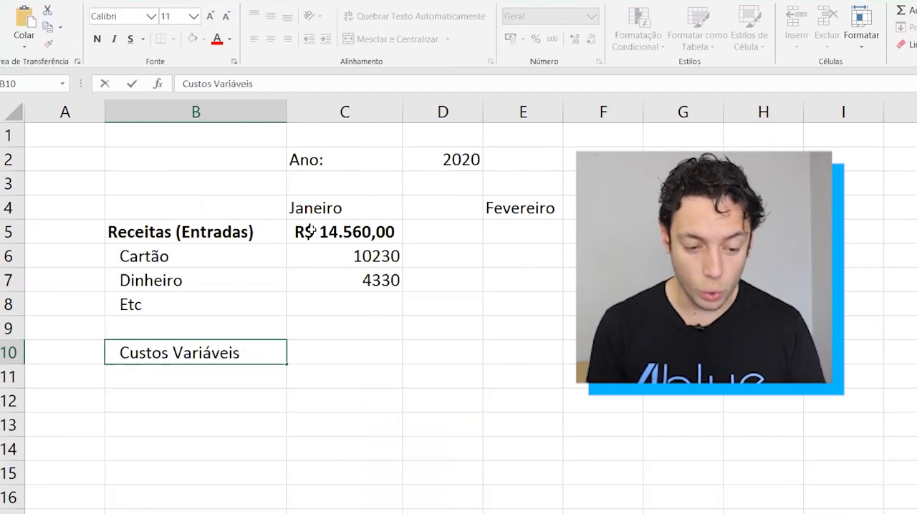
pyautogui.press('Return')
pyautogui.press('Up')
pyautogui.hotkey('ctrl', 'n')
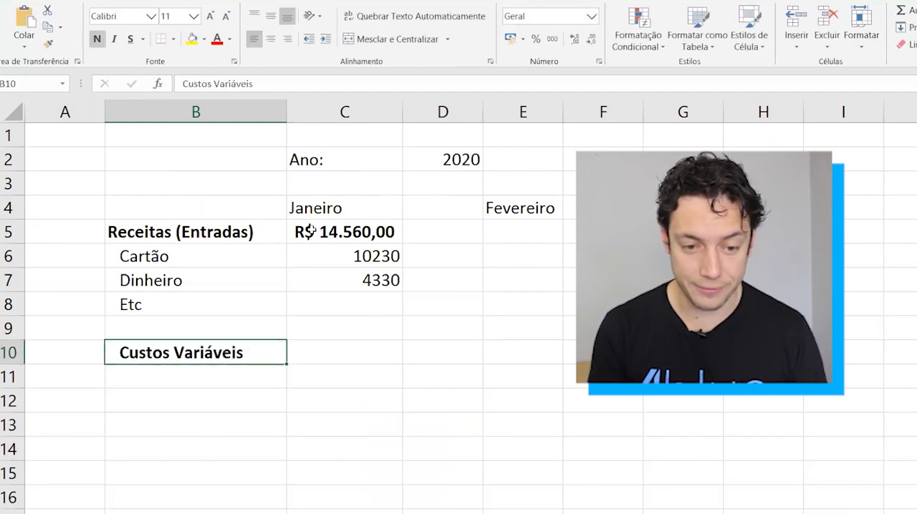
pyautogui.click(310, 44)
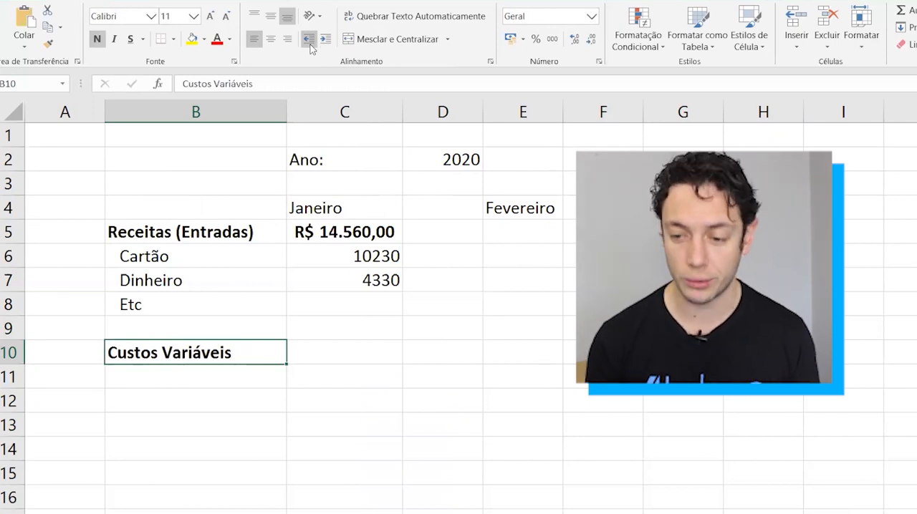
# Enter the subcategory Custos Tributários in B11 under the Custos Variáveis heading.
pyautogui.press('Right')
pyautogui.press('Left')
pyautogui.press('Down')
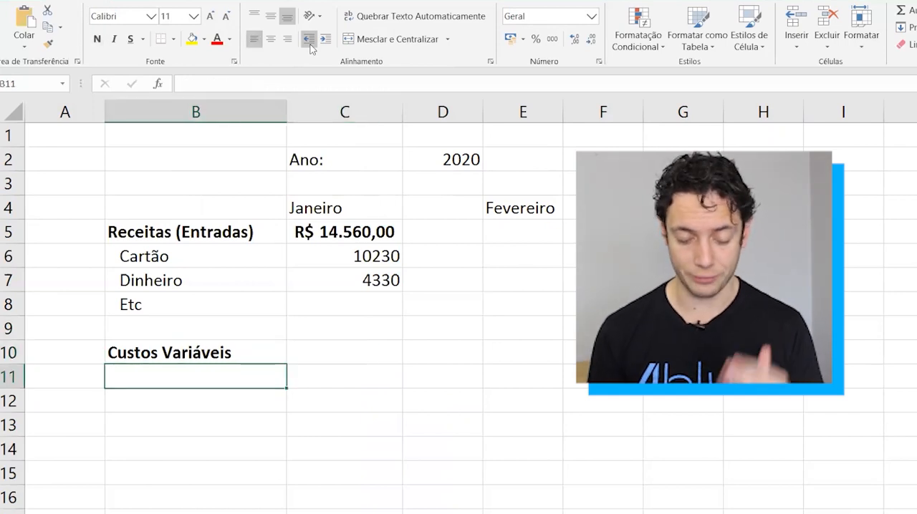
pyautogui.press('Down')
pyautogui.press('Up')
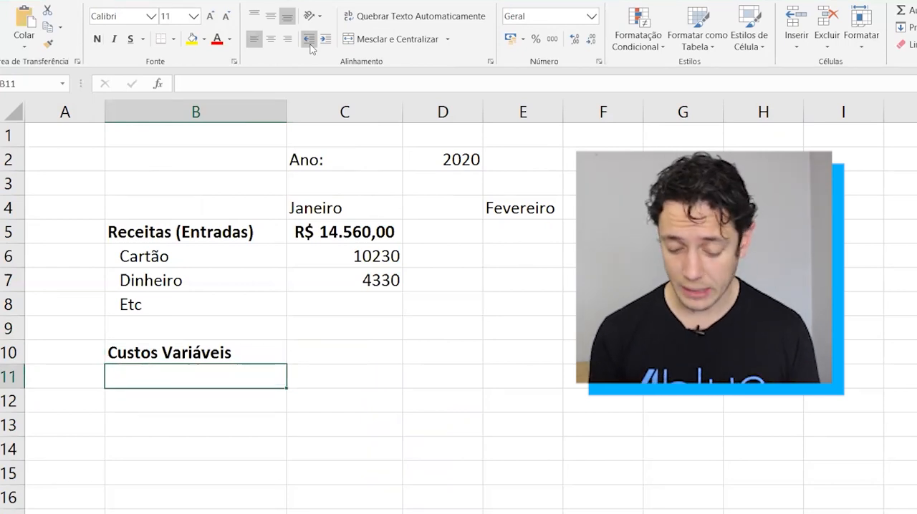
pyautogui.write('Custos ')
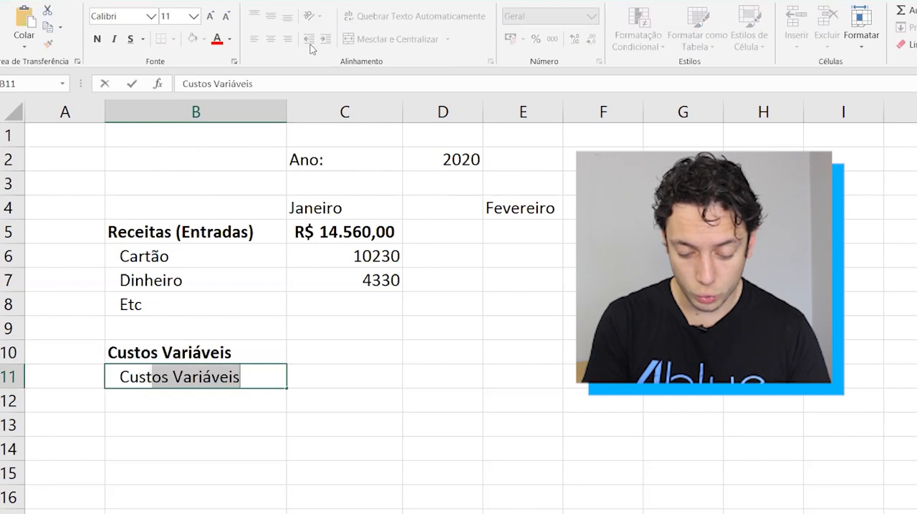
pyautogui.write('Tributários')
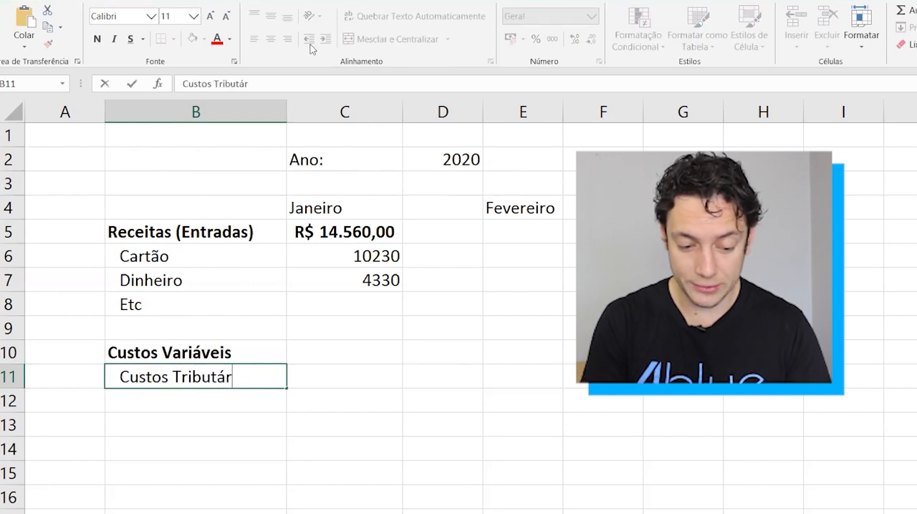
pyautogui.press('Return')
pyautogui.press('Return')
pyautogui.press('Return')
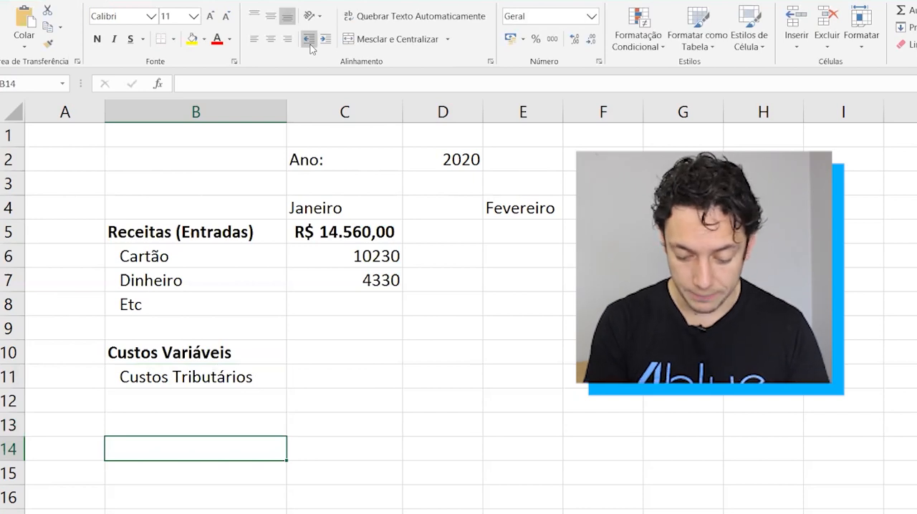
# Enter the subcategory Custos com Fornecedores in B14 and indent it one level.
pyautogui.write('Custos com Fornecedores')
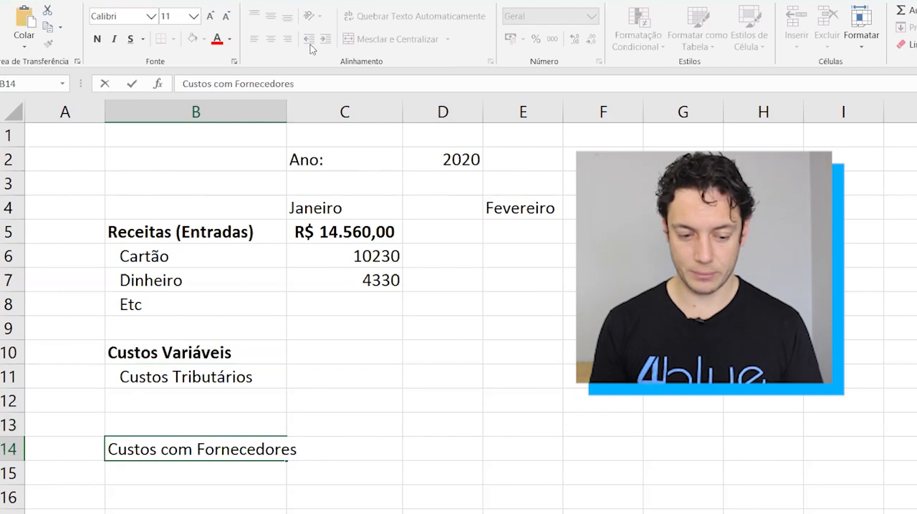
pyautogui.press('Return')
pyautogui.press('Return')
pyautogui.press('Up')
pyautogui.press('Up')
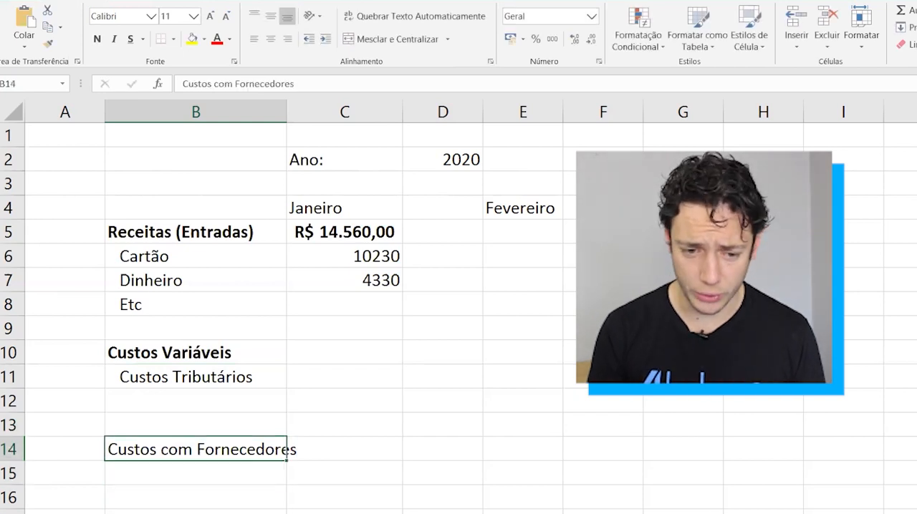
pyautogui.click(320, 41)
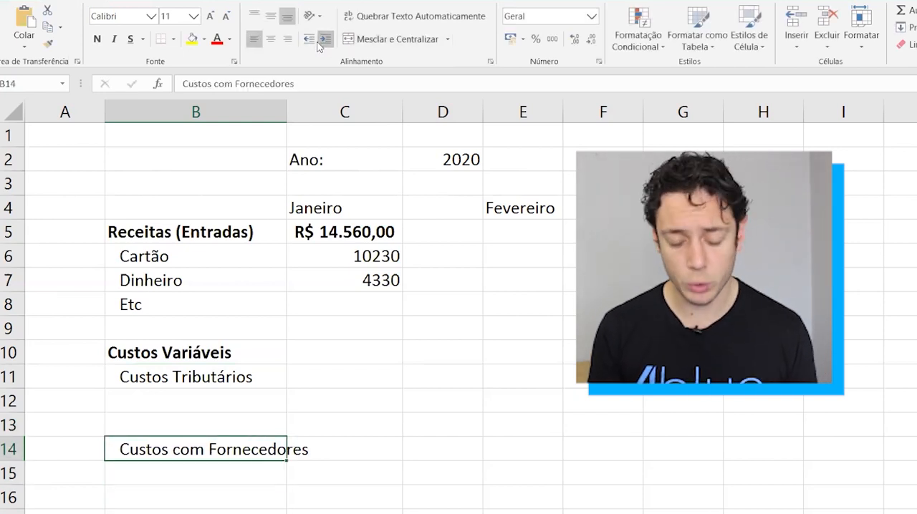
# Enter the subcategory Custos com Comissões in B17 and indent it one level.
pyautogui.press('Down')
pyautogui.press('Down')
pyautogui.press('Down')
pyautogui.press('Down')
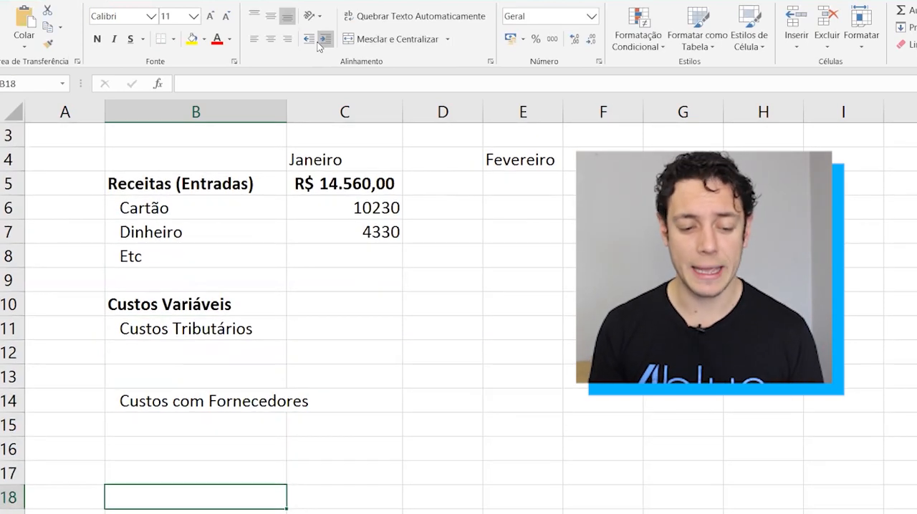
pyautogui.press('Up')
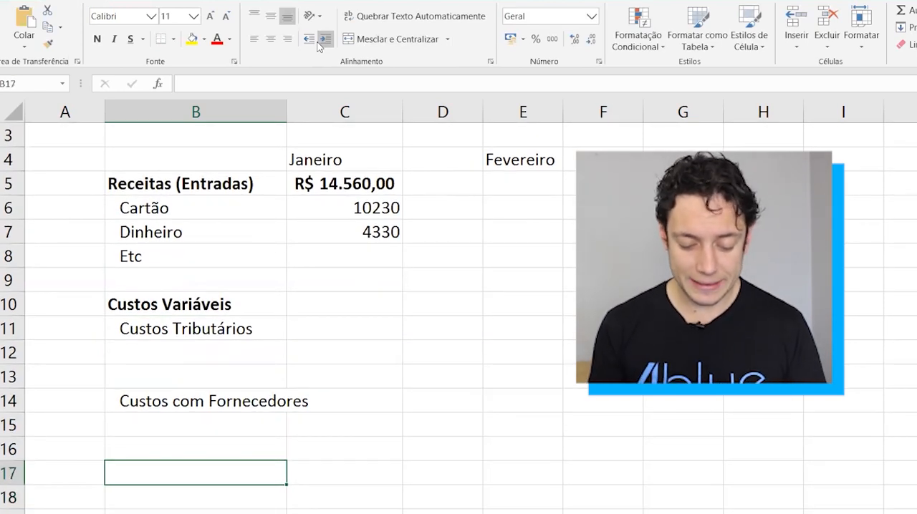
pyautogui.write('Cus')
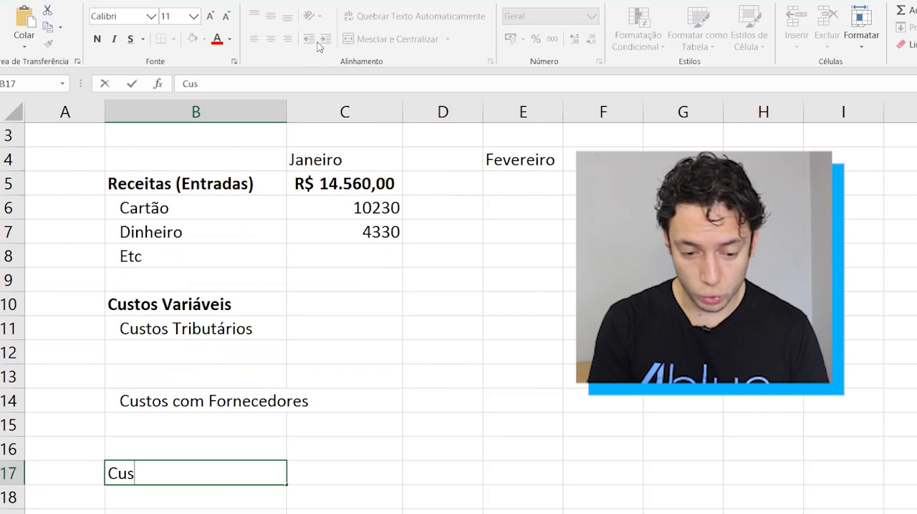
pyautogui.write('tos com')
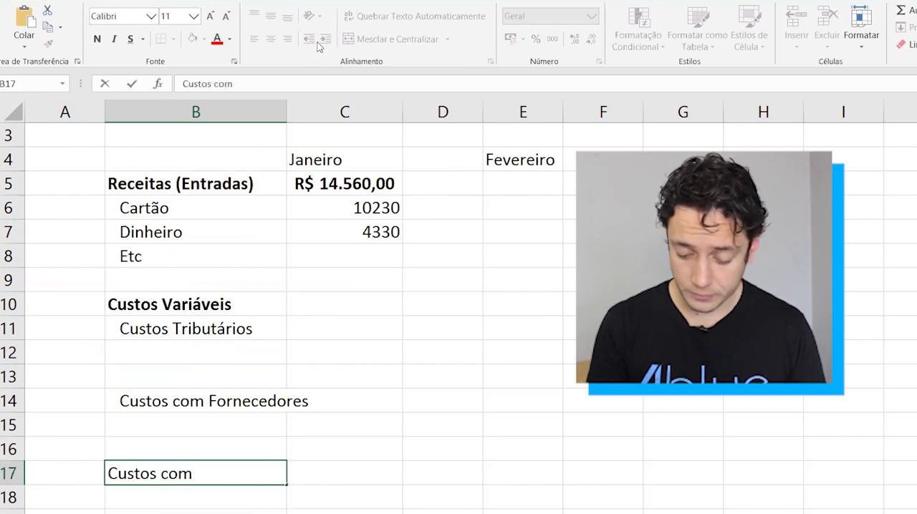
pyautogui.write(' Comissões')
pyautogui.hotkey('ctrl', 'Return')
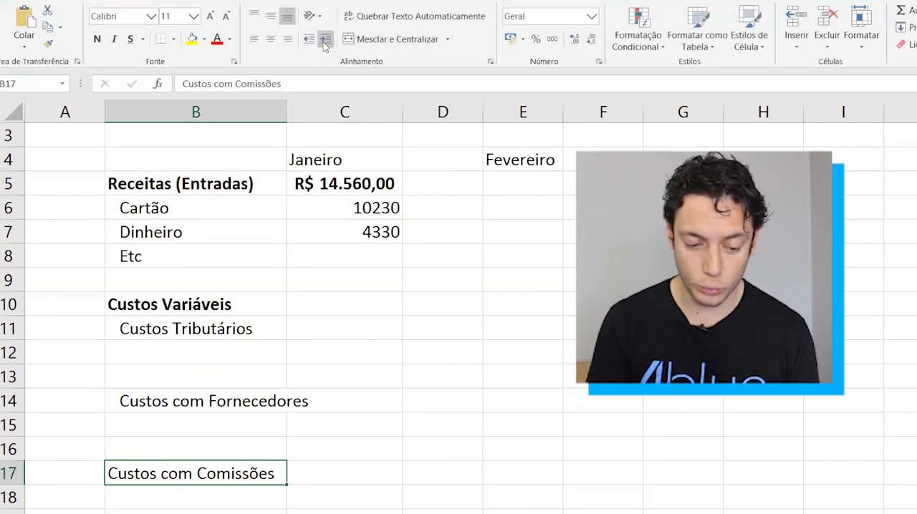
pyautogui.click(324, 39)
pyautogui.press('Return')
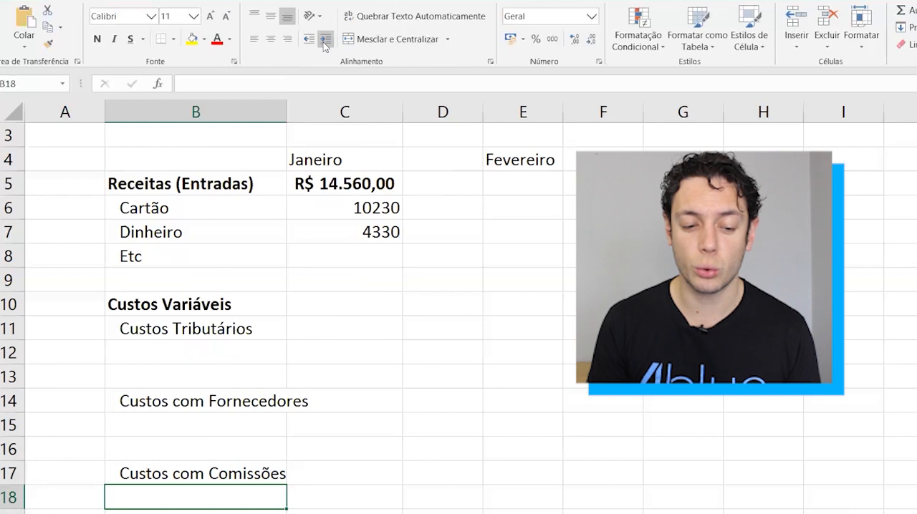
# Enter the item Simples Nacional in B12 and indent it one level deeper than Custos Tributários.
pyautogui.press('Up')
pyautogui.press('Up')
pyautogui.press('Up')
pyautogui.press('Up')
pyautogui.press('Up')
pyautogui.press('Up')
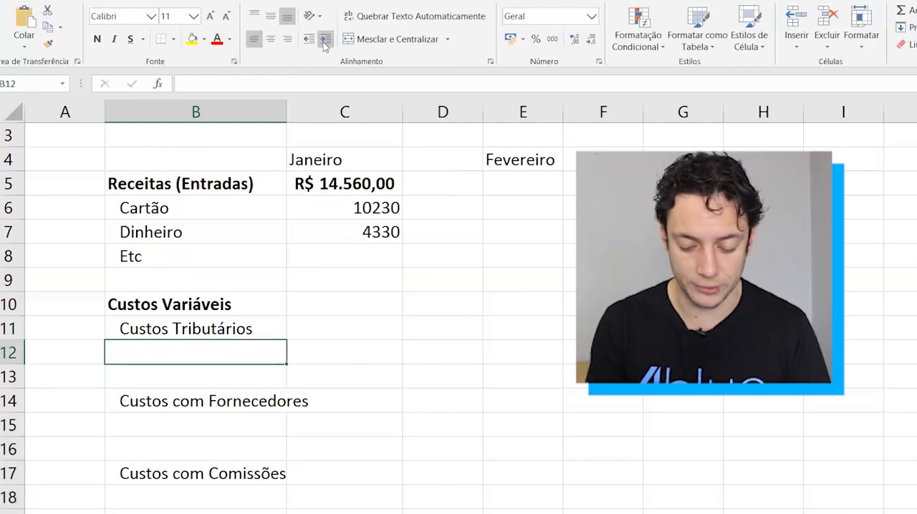
pyautogui.write('Simples Nacional')
pyautogui.hotkey('ctrl', 'Return')
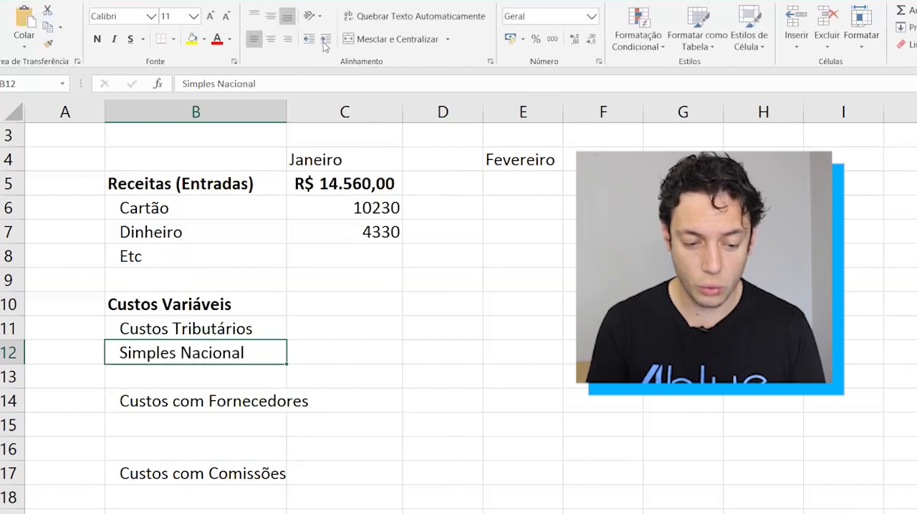
pyautogui.click(325, 39)
pyautogui.press('Return')
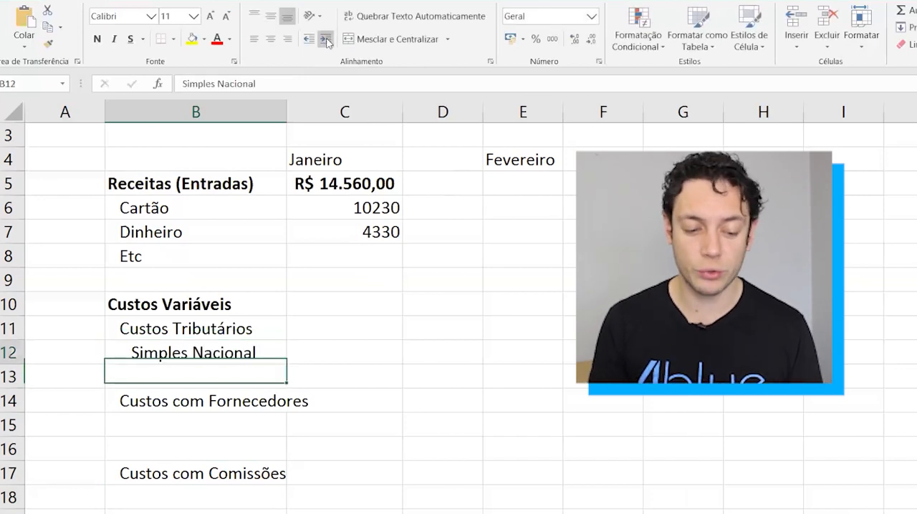
# Enter the item ICMS in B13 and indent it two levels to match Simples Nacional.
pyautogui.press('Up')
pyautogui.press('Down')
pyautogui.press('Down')
pyautogui.press('Up')
pyautogui.write('ICMS')
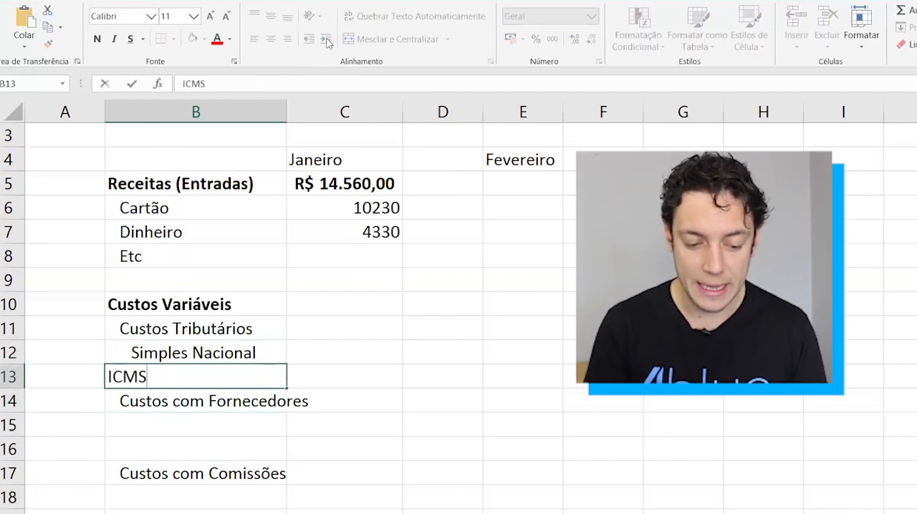
pyautogui.hotkey('ctrl', 'Return')
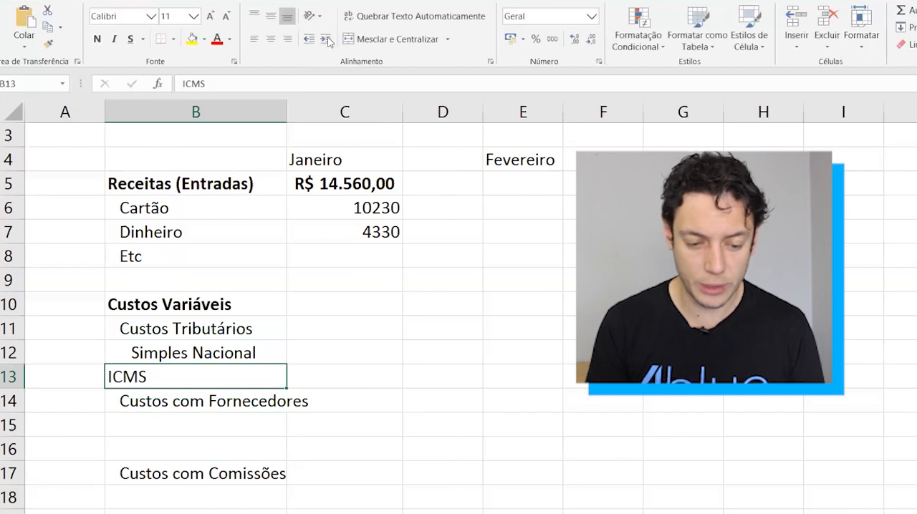
pyautogui.click(326, 40)
pyautogui.press('Down')
pyautogui.press('Up')
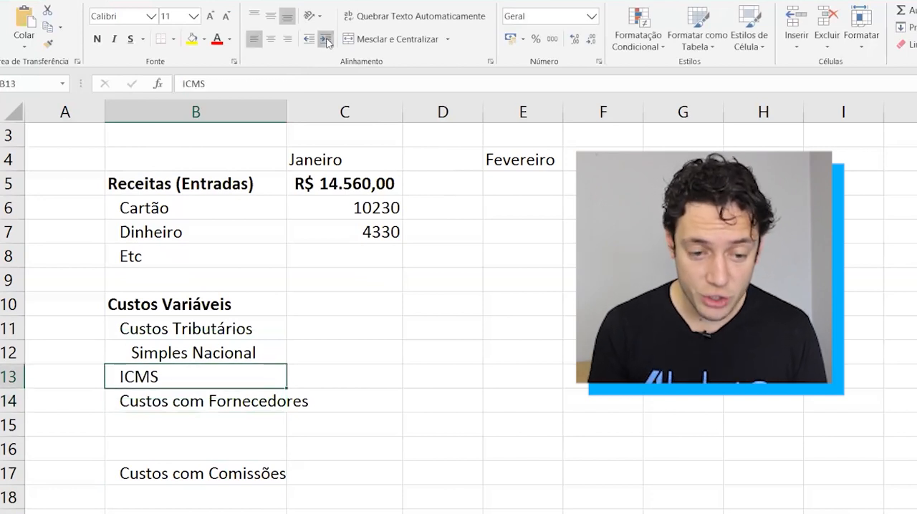
pyautogui.click(326, 39)
# Insert a blank row above Custos com Fornecedores, after the ICMS row.
pyautogui.press('Down')
pyautogui.hotkey('shift', 'space')
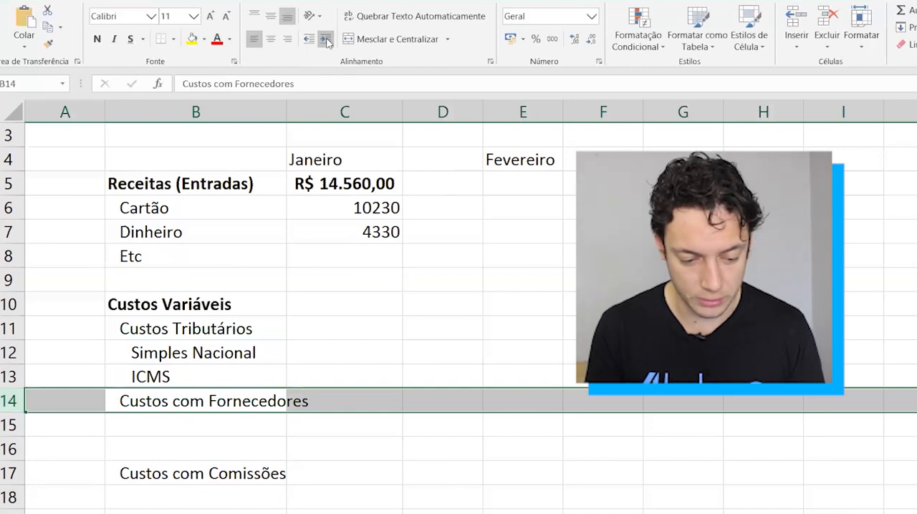
pyautogui.hotkey('ctrl', '+')
pyautogui.press('Down')
pyautogui.press('Up')
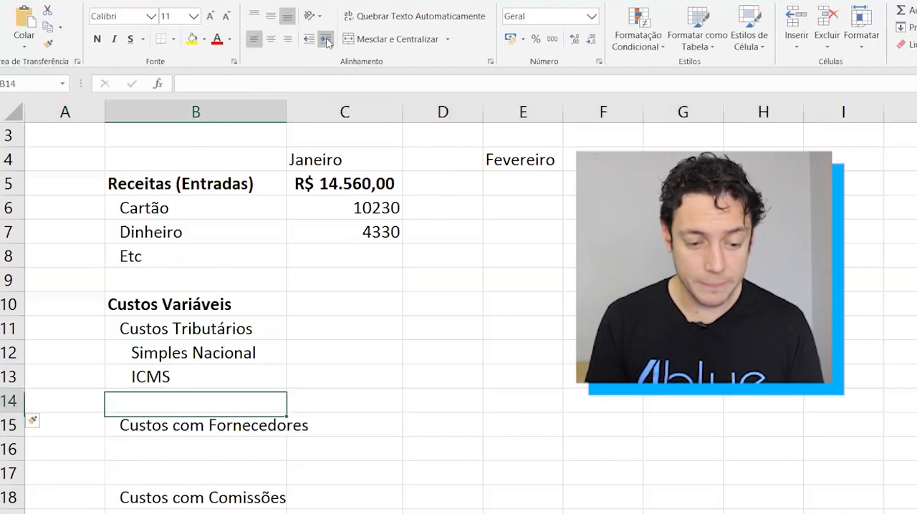
# Total the January Custos Tributários in C11 with a SOMA formula over C12:C14.
pyautogui.press('Up')
pyautogui.press('Up')
pyautogui.press('Up')
pyautogui.press('Right')
pyautogui.press('Left')
pyautogui.press('Right')
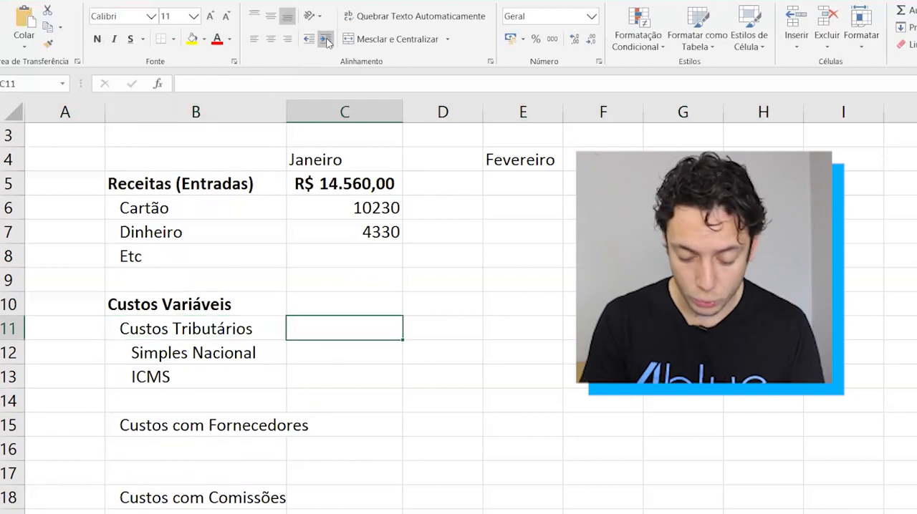
pyautogui.write('=soma')
pyautogui.press('Tab')
pyautogui.press('Down')
pyautogui.hotkey('shift', 'Down')
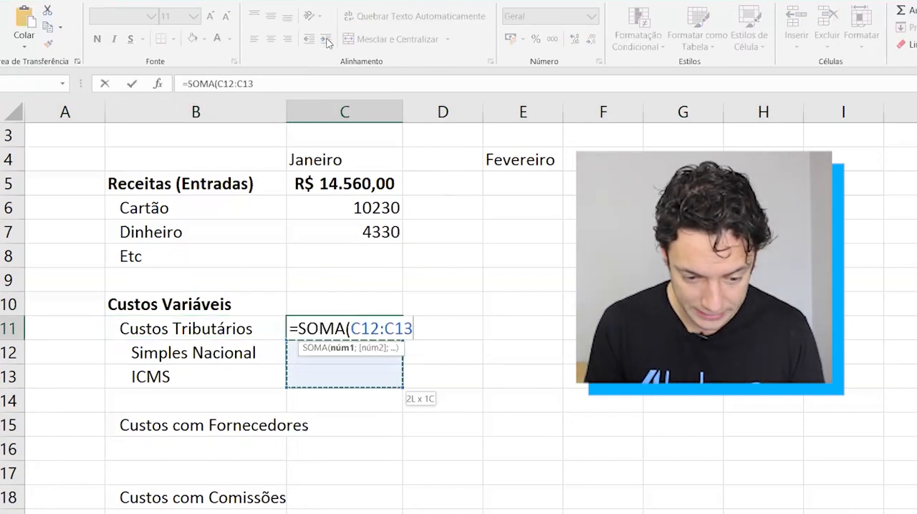
pyautogui.hotkey('shift', 'Down')
pyautogui.press('Return')
# Apply the comma thousands-separator number style to the Custos Tributários total in C11.
pyautogui.press('Down')
pyautogui.press('Left')
pyautogui.hotkey('shift', 'Up')
pyautogui.press('Up')
pyautogui.press('Right')
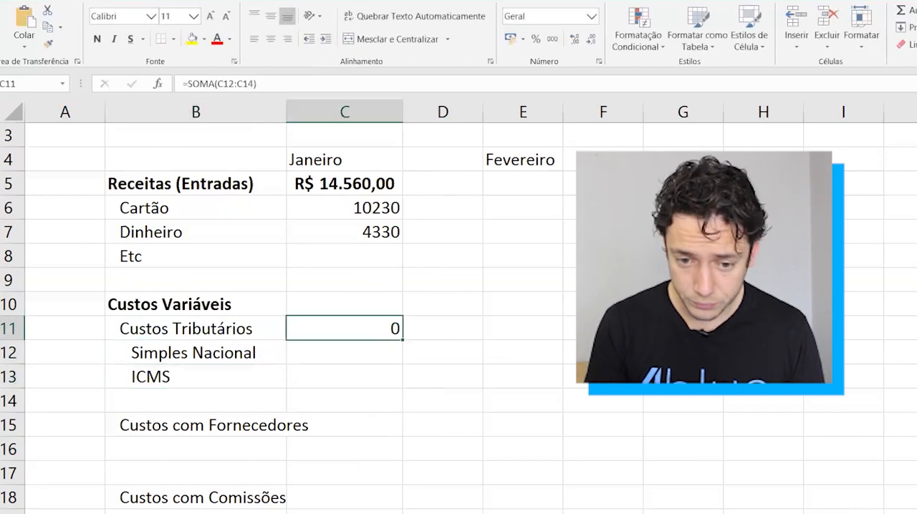
pyautogui.click(552, 39)
# Enter 500 as the January Simples Nacional amount in C12.
pyautogui.press('Down')
pyautogui.press('Left')
pyautogui.press('Right')
pyautogui.write('500')
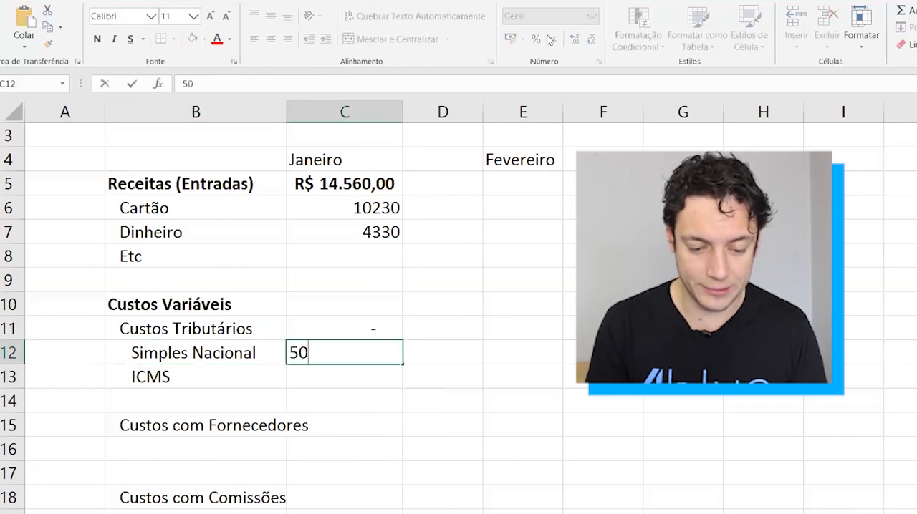
pyautogui.press('Return')
pyautogui.press('Up')
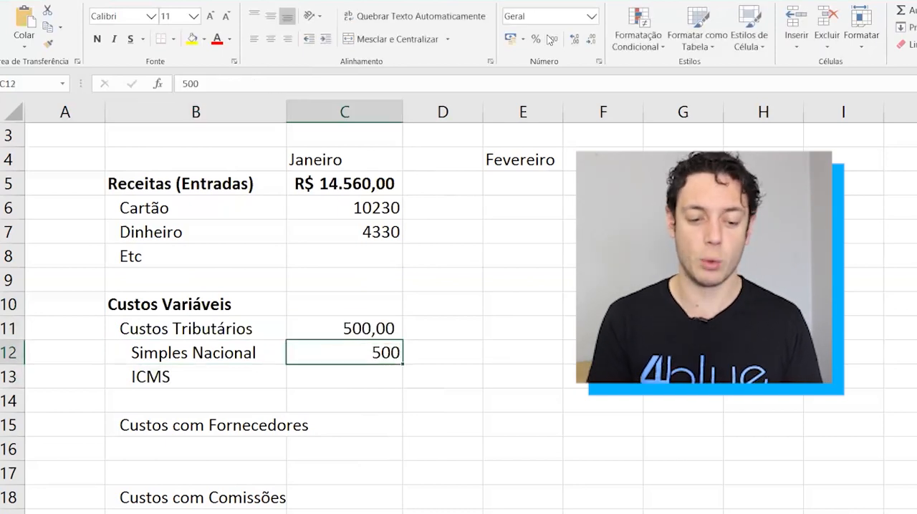
# Auto-fit the width of column B to its longest label.
pyautogui.press('Up')
pyautogui.hotkey('shift', 'space')
pyautogui.press('Down')
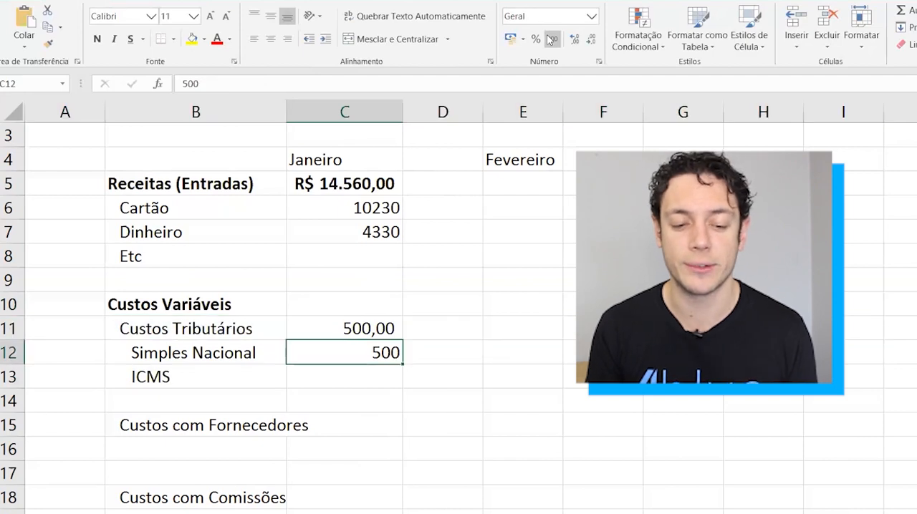
pyautogui.doubleClick(287, 107)
# Insert a blank row at row 17, above Custos com Comissões.
pyautogui.click(222, 427)
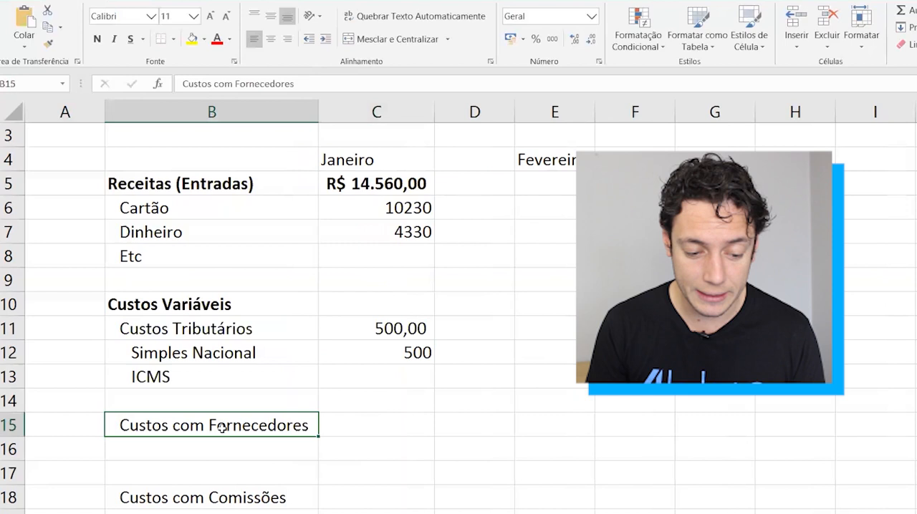
pyautogui.scroll(-1, 222, 428)
pyautogui.click(186, 424)
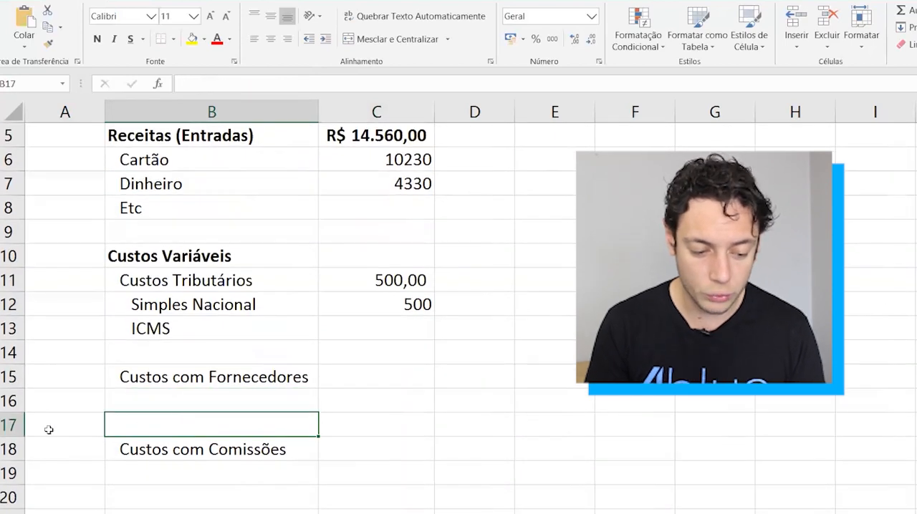
pyautogui.click(7, 426)
pyautogui.hotkey('ctrl', '+')
# Enter Nome dos fornecedores in B16, try a red font colour on it and undo the colour.
pyautogui.press('Right')
pyautogui.press('Up')
pyautogui.press('Up')
pyautogui.press('Down')
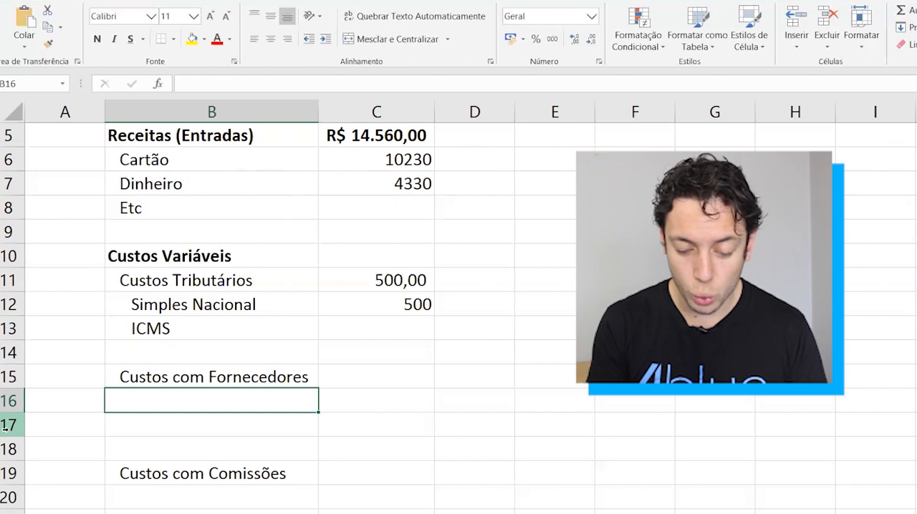
pyautogui.write('Nome dos fornec')
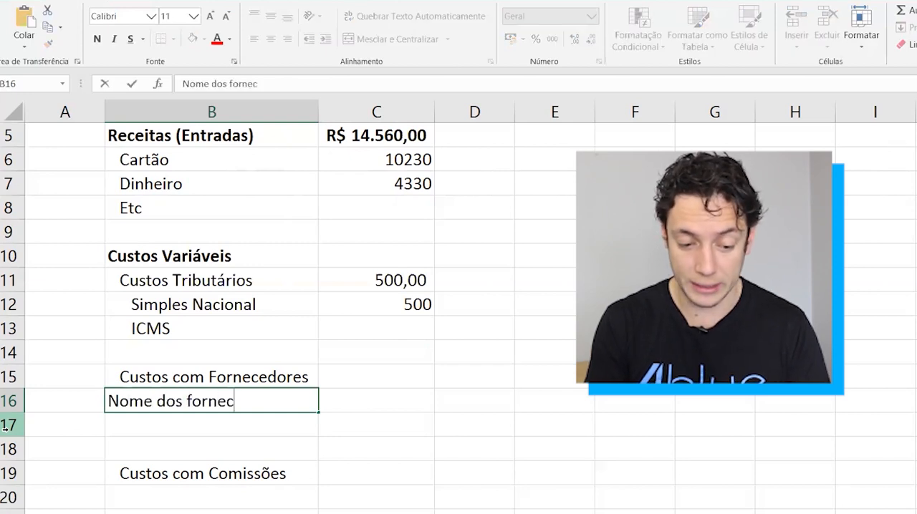
pyautogui.write('edores')
pyautogui.hotkey('ctrl', 'Return')
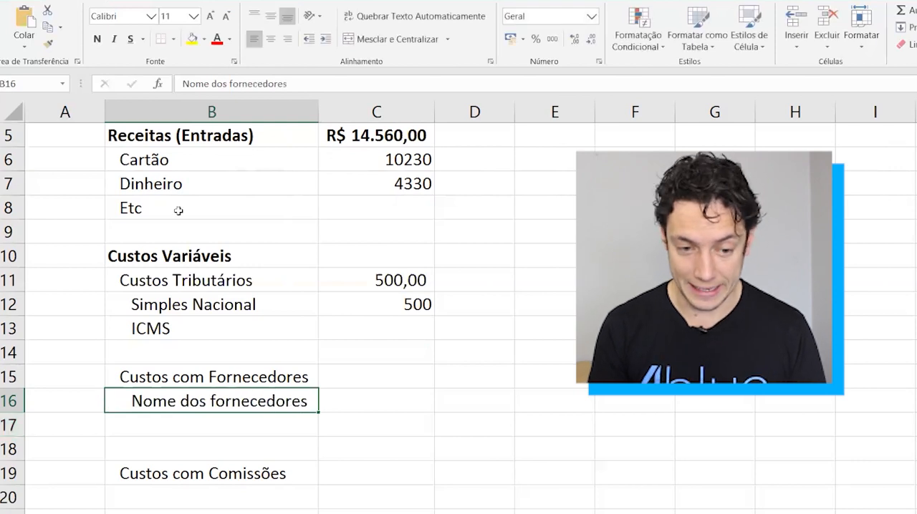
pyautogui.click(217, 41)
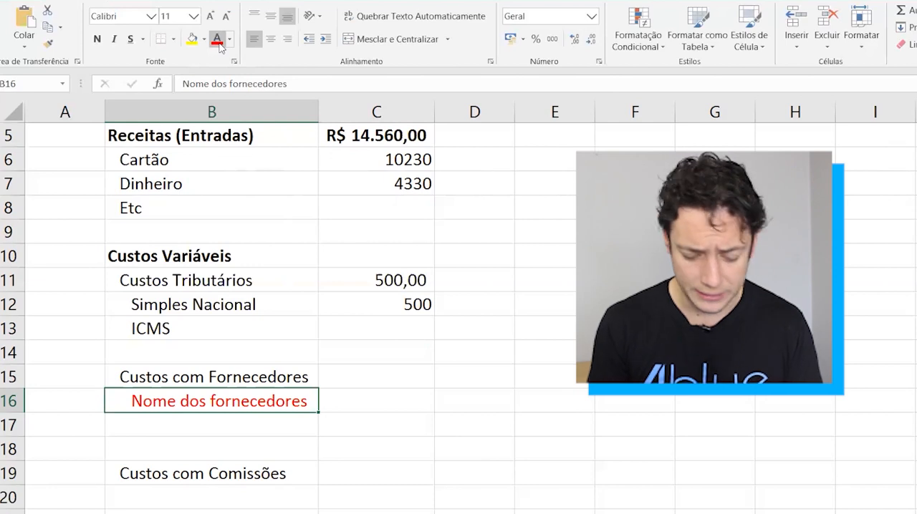
pyautogui.hotkey('ctrl', 'z')
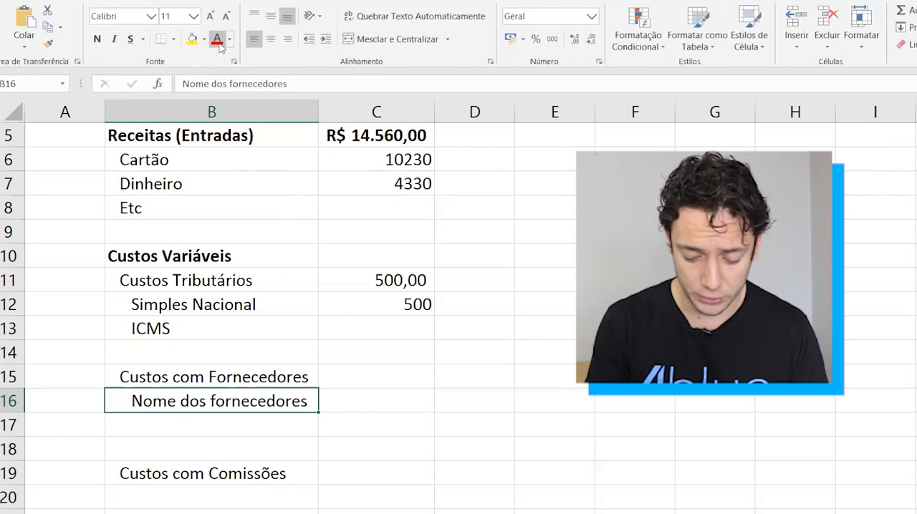
# Enter the supplier cost items Matéria prima XYZ in B16 and Emabalagens in B17.
pyautogui.write('Mate´ria')
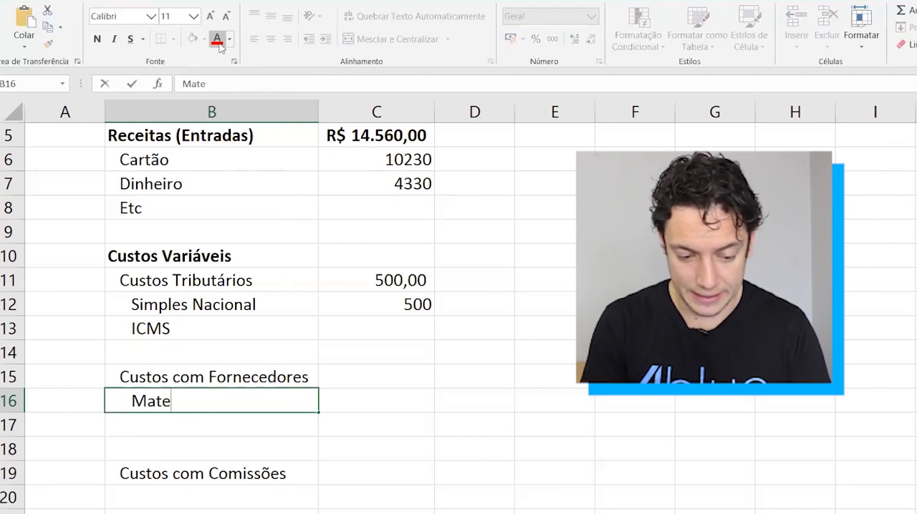
pyautogui.press('BackSpace')
pyautogui.press('BackSpace')
pyautogui.press('BackSpace')
pyautogui.press('BackSpace')
pyautogui.press('BackSpace')
pyautogui.write('éria pri')
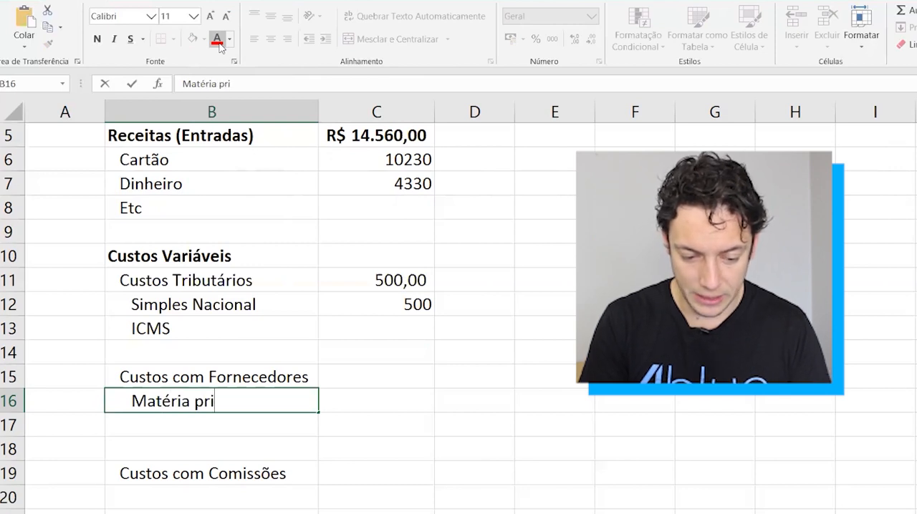
pyautogui.write('ma XYZ')
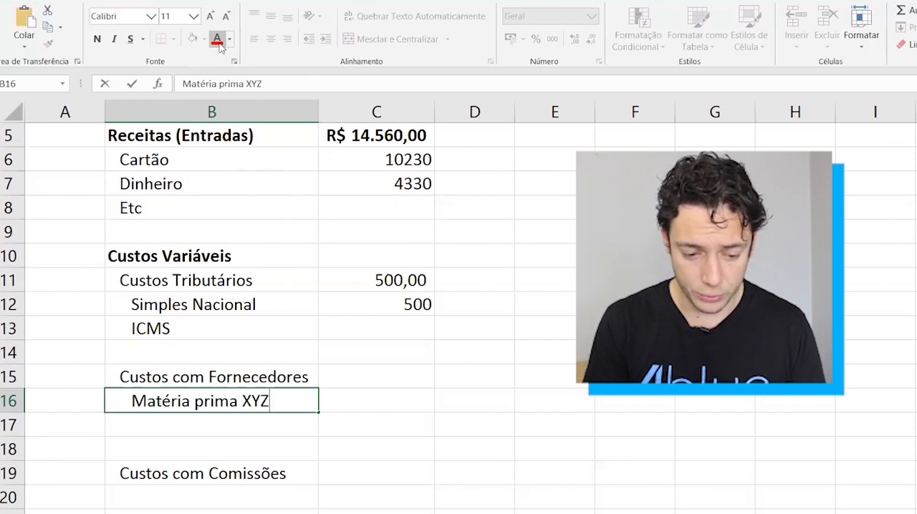
pyautogui.press('Return')
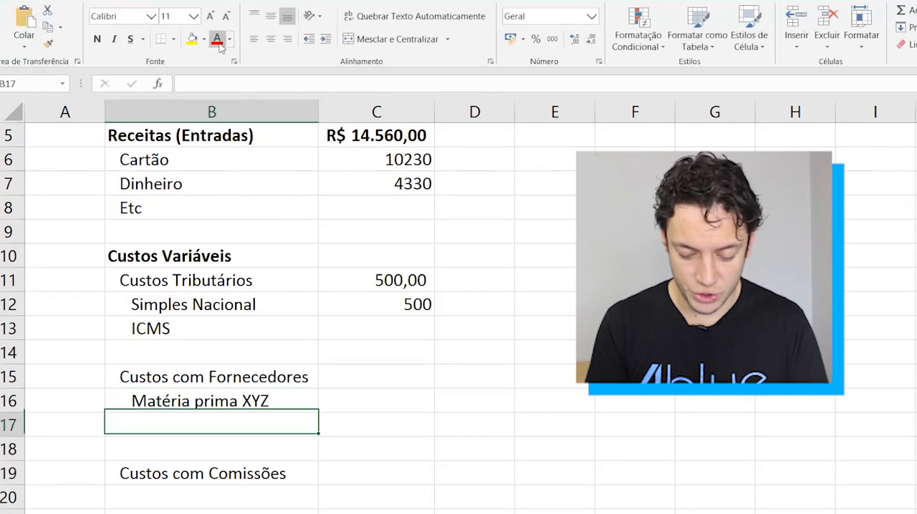
pyautogui.write('Emabalagens')
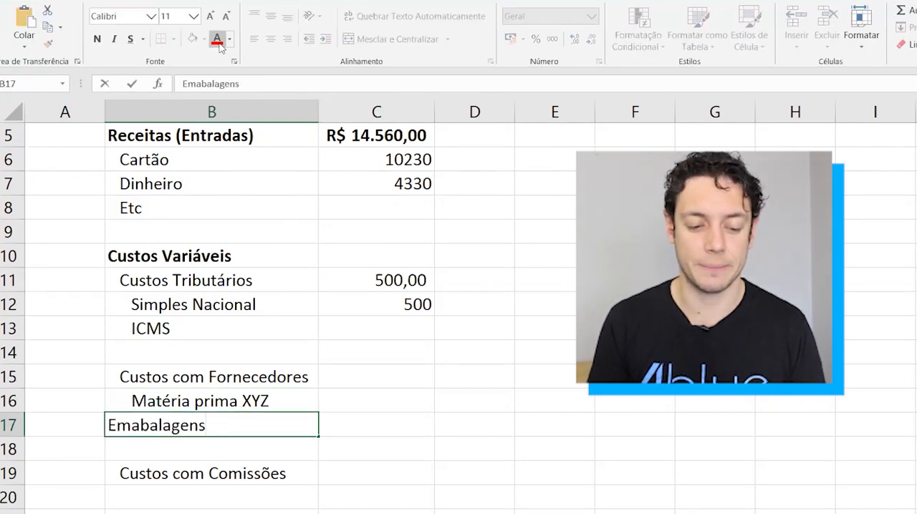
pyautogui.hotkey('ctrl', 'Return')
# Total Custos com Fornecedores in C15 with a SOMA formula over C16:C18 and apply the comma number style.
pyautogui.press('Up')
pyautogui.press('Up')
pyautogui.press('Right')
pyautogui.write('=soma')
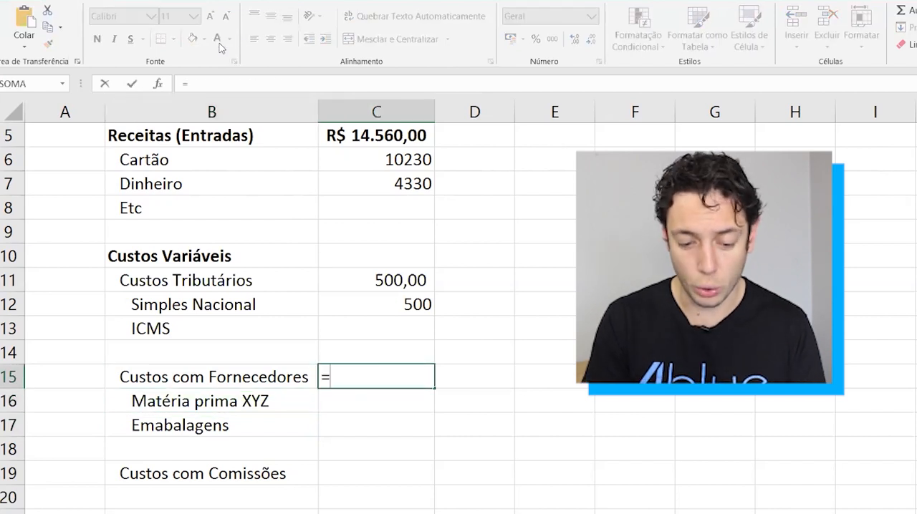
pyautogui.press('Tab')
pyautogui.press('Down')
pyautogui.hotkey('shift', 'Down')
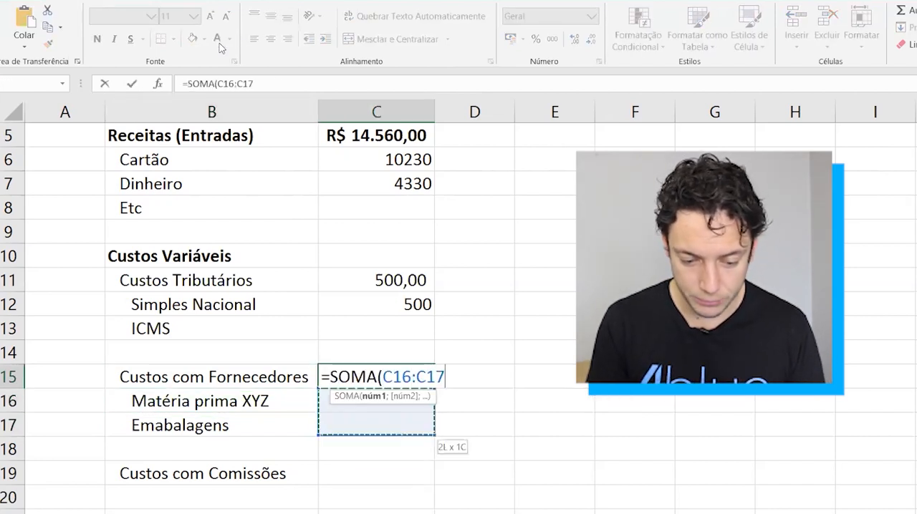
pyautogui.hotkey('shift', 'Down')
pyautogui.hotkey('ctrl', 'Return')
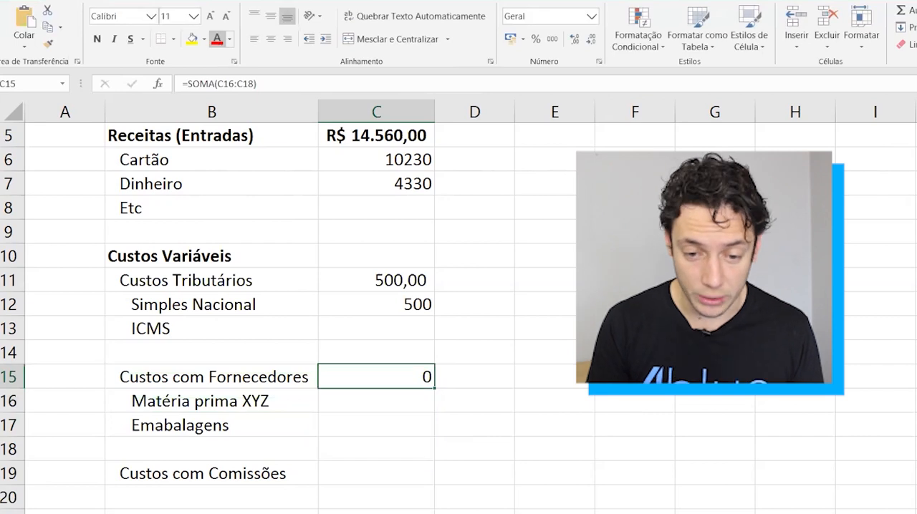
pyautogui.click(551, 45)
# Make the Custos com Fornecedores label and its January total in B15:C15 bold.
pyautogui.press('Left')
pyautogui.hotkey('shift', 'space')
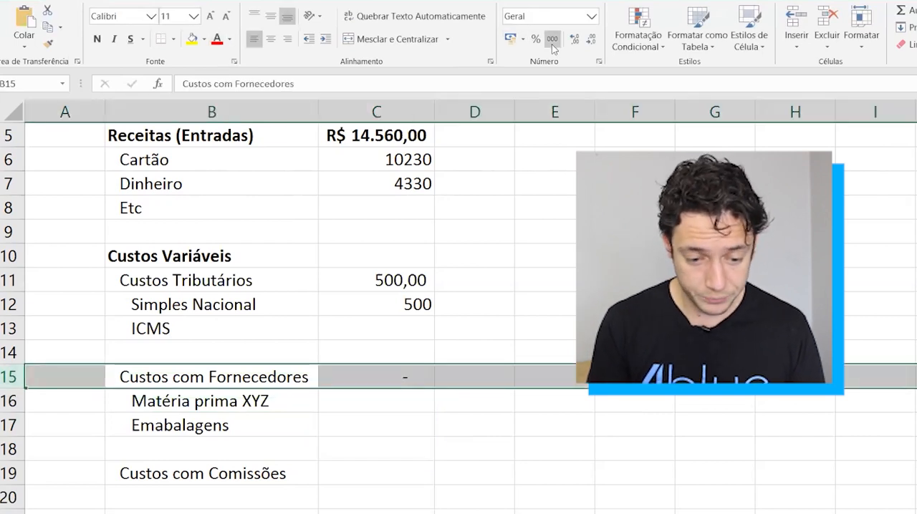
pyautogui.press('Right')
pyautogui.press('Left')
pyautogui.hotkey('shift', 'Right')
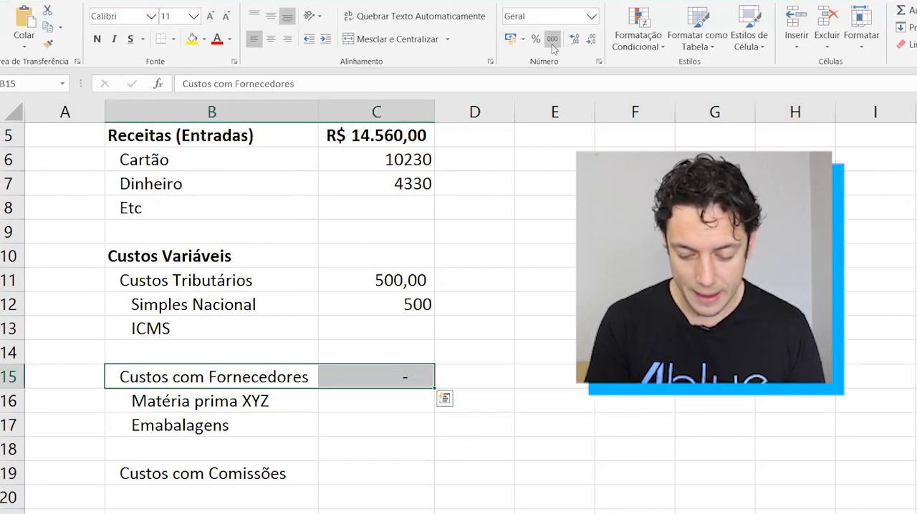
pyautogui.hotkey('ctrl', 'n')
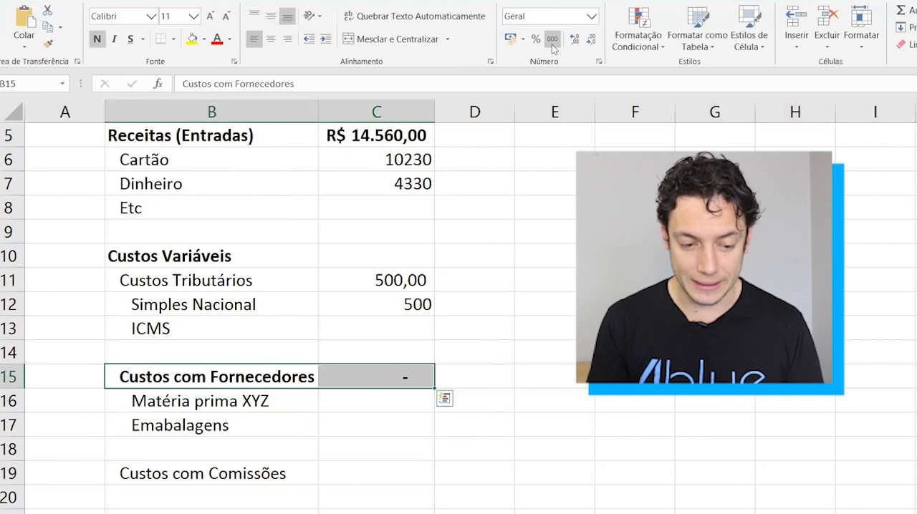
# Total Custos Variáveis for January in C10 with the formula =C11+C15+C19.
pyautogui.press('Up')
pyautogui.press('Up')
pyautogui.press('Up')
pyautogui.press('Up')
pyautogui.press('Up')
pyautogui.press('Up')
pyautogui.press('Down')
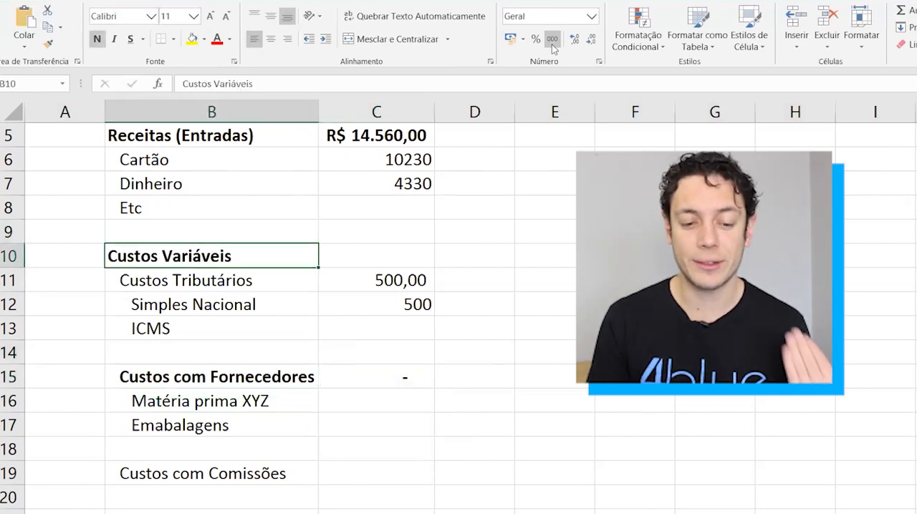
pyautogui.press('Right')
pyautogui.write('=')
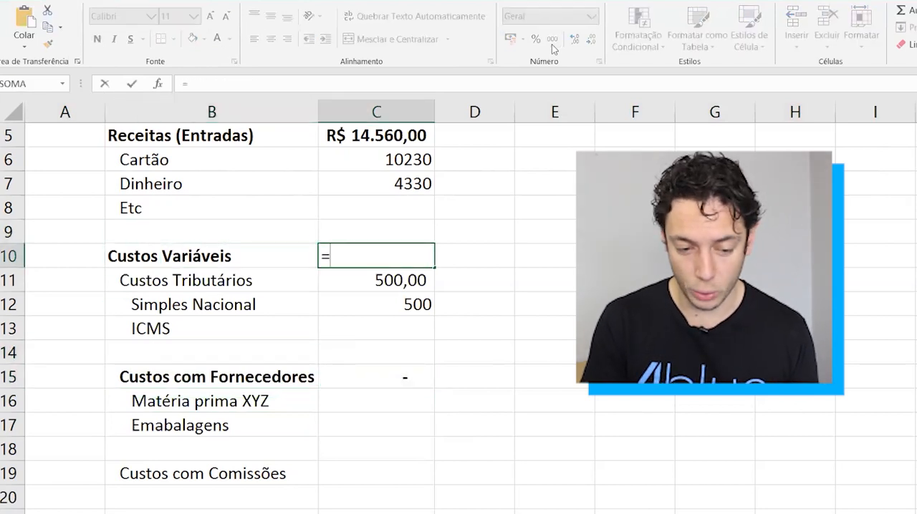
pyautogui.click(356, 274)
pyautogui.write('+')
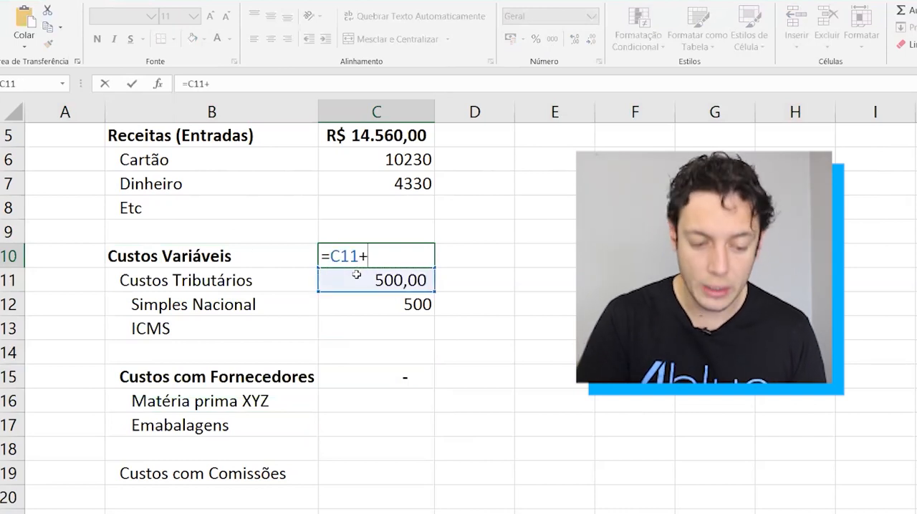
pyautogui.click(341, 373)
pyautogui.write('+')
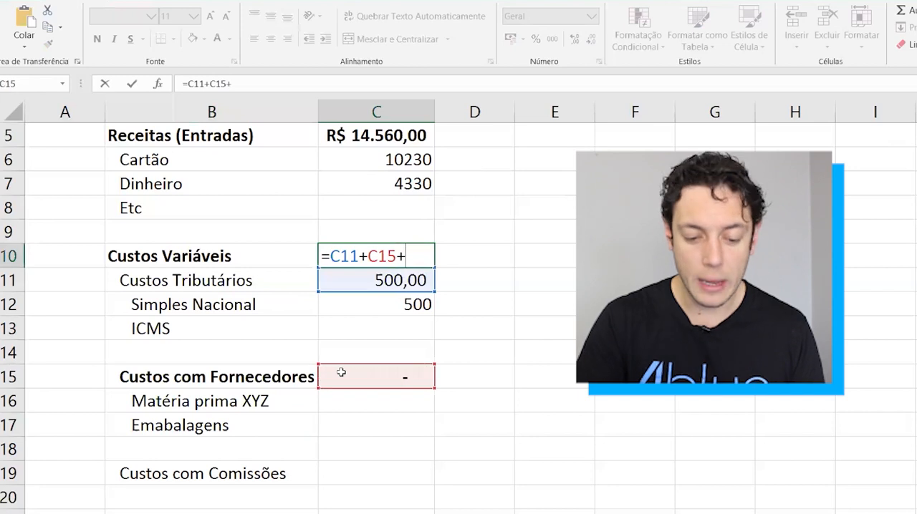
pyautogui.click(338, 462)
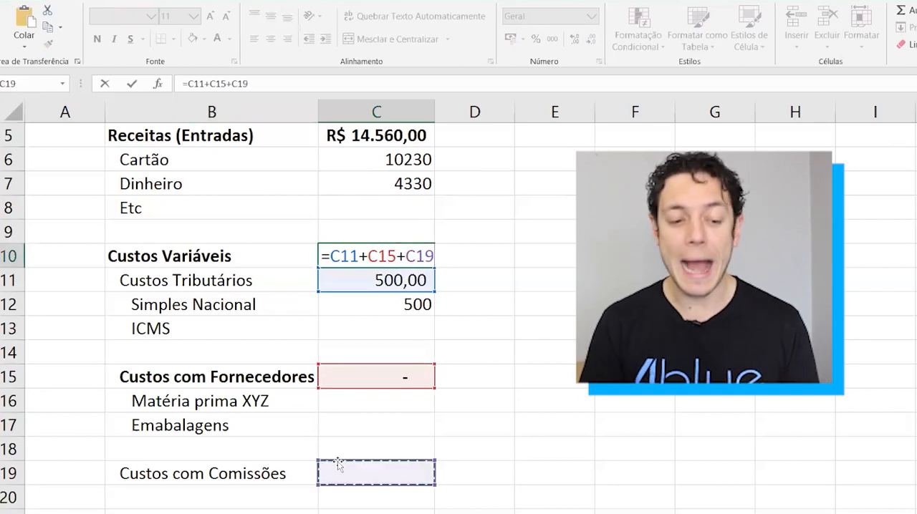
pyautogui.scroll(-1, 337, 462)
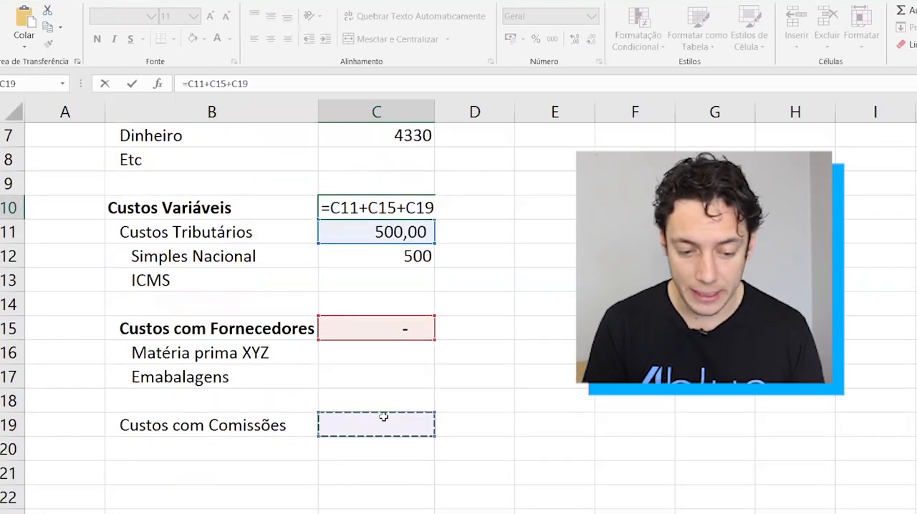
pyautogui.press('Return')
# Make the Custos com Comissões label and its January cell in B19:C19 bold.
pyautogui.click(245, 397)
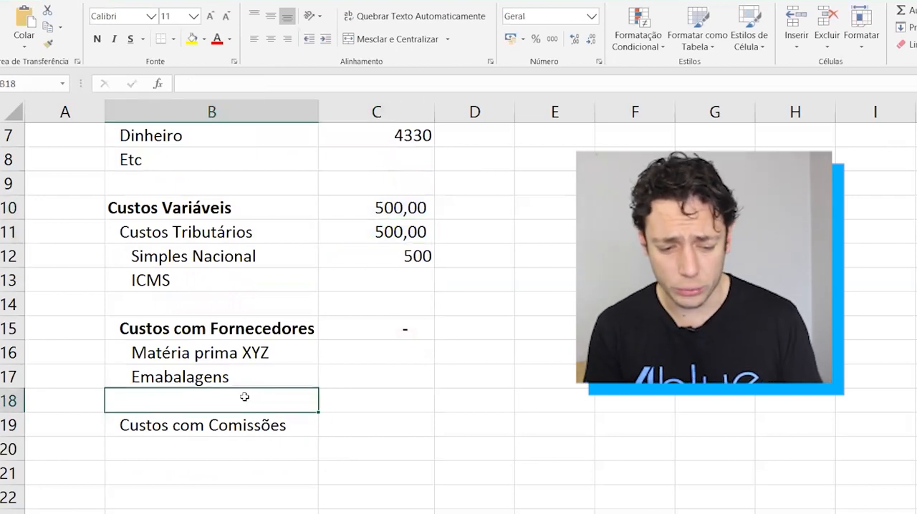
pyautogui.click(213, 480)
pyautogui.press('Up')
pyautogui.press('Up')
pyautogui.hotkey('shift', 'Right')
pyautogui.hotkey('ctrl', 'n')
pyautogui.press('Down')
pyautogui.press('Down')
pyautogui.press('Up')
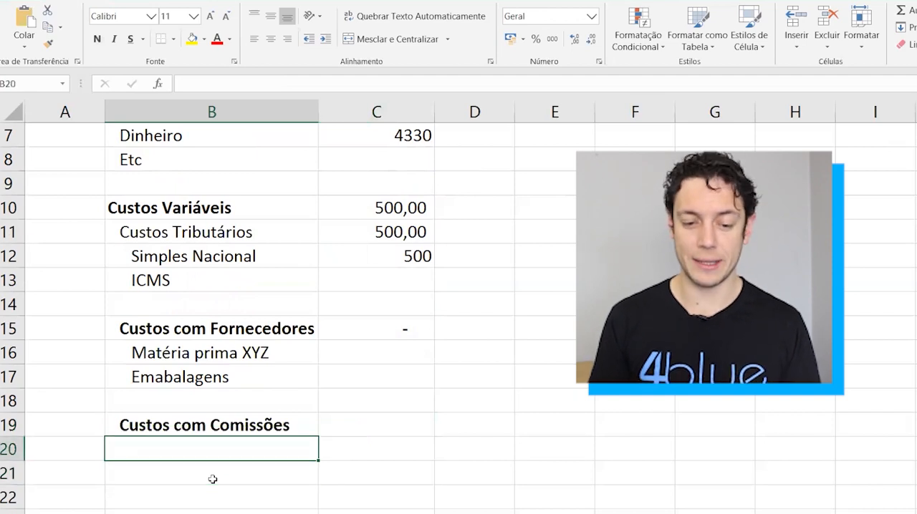
pyautogui.press('Right')
pyautogui.press('Up')
# Review the Custos Variáveis hierarchy from total to subcategories and items, and inspect the Custos com Fornecedores total formula in C15.
pyautogui.scroll(1, 213, 479)
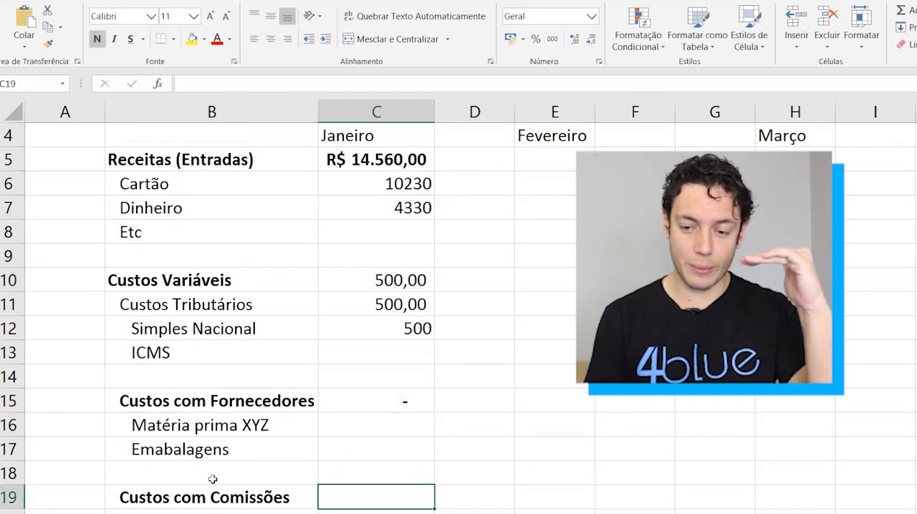
pyautogui.moveTo(182, 286); pyautogui.dragTo(394, 280)
pyautogui.moveTo(235, 308); pyautogui.dragTo(359, 304)
pyautogui.moveTo(235, 329); pyautogui.dragTo(389, 343)
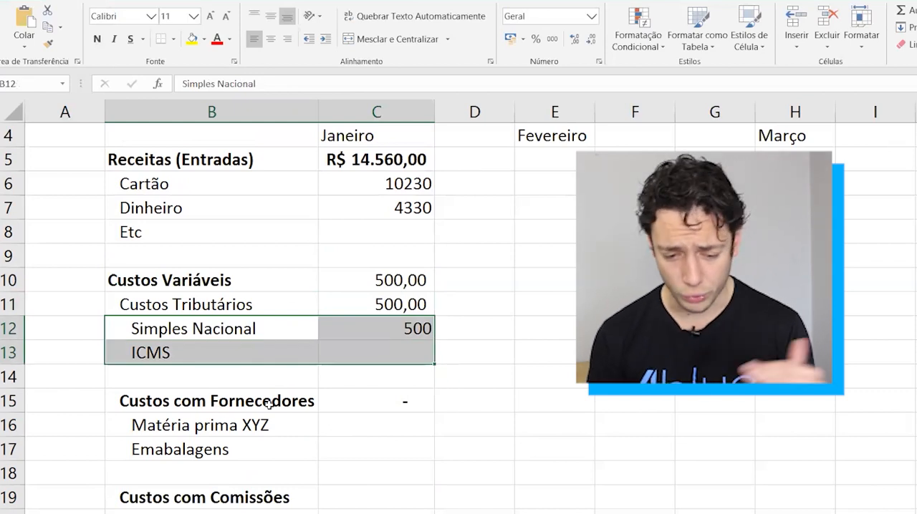
pyautogui.moveTo(240, 425); pyautogui.dragTo(366, 443)
pyautogui.doubleClick(390, 399)
pyautogui.press('Escape')
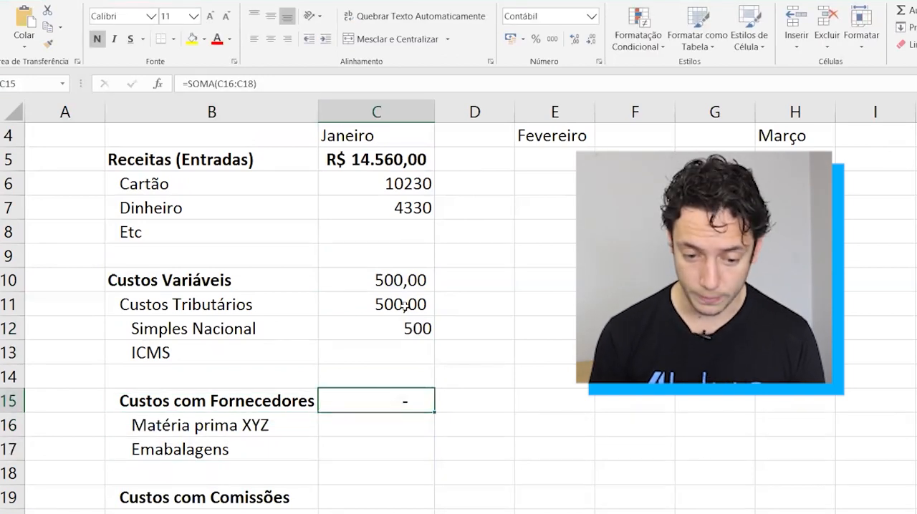
# Apply bold to the entire rows 10, 15 and 19 holding Custos Variáveis, Custos com Fornecedores and Custos com Comissões.
pyautogui.click(244, 282)
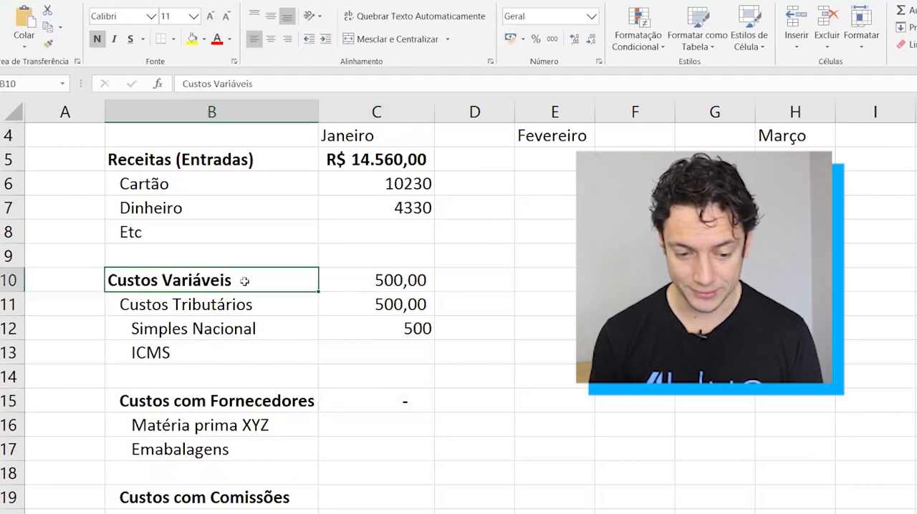
pyautogui.hotkey('shift', 'space')
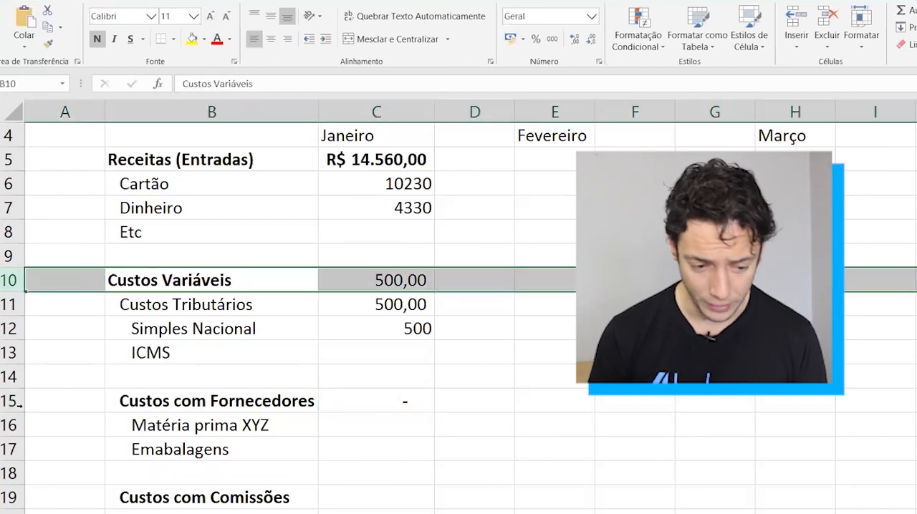
pyautogui.keyDown('ctrl'); pyautogui.click(11, 401); pyautogui.keyUp('ctrl')
pyautogui.keyDown('ctrl'); pyautogui.click(6, 497); pyautogui.keyUp('ctrl')
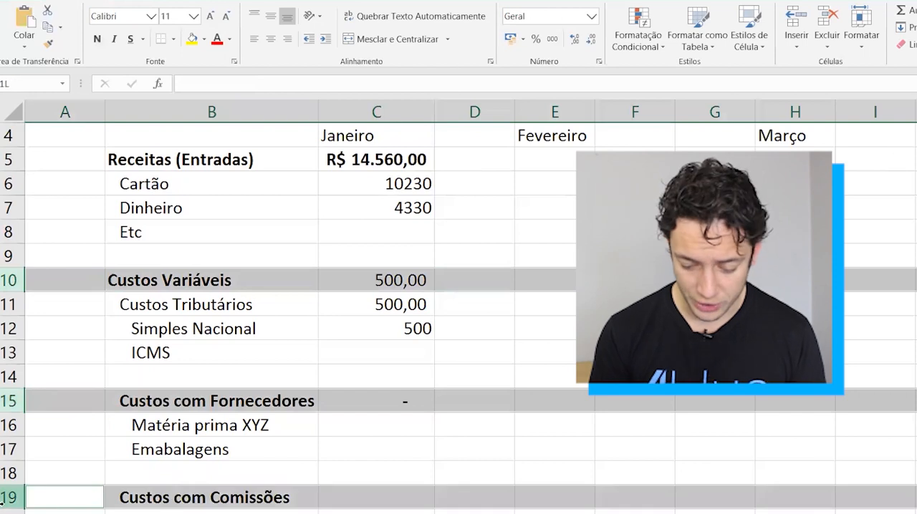
pyautogui.hotkey('ctrl', 'n')
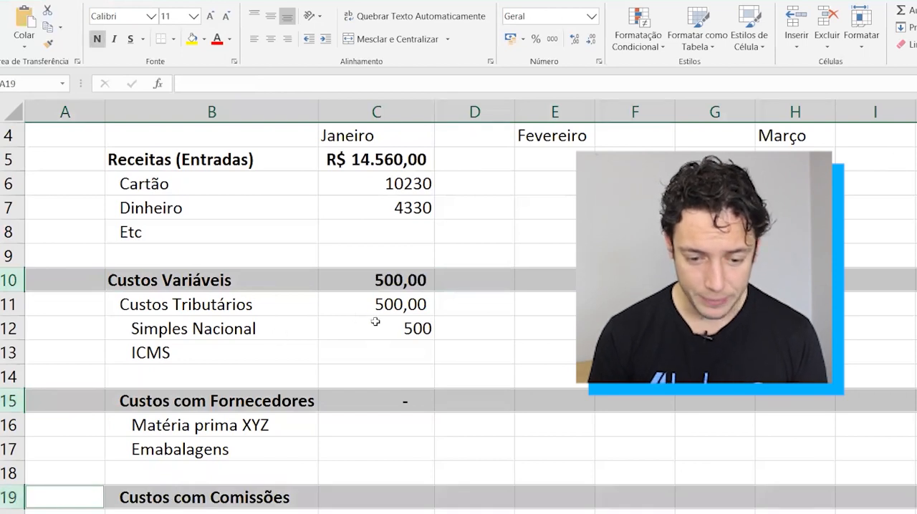
# Apply the comma number style to the whole January column C.
pyautogui.click(375, 322)
pyautogui.click(394, 112)
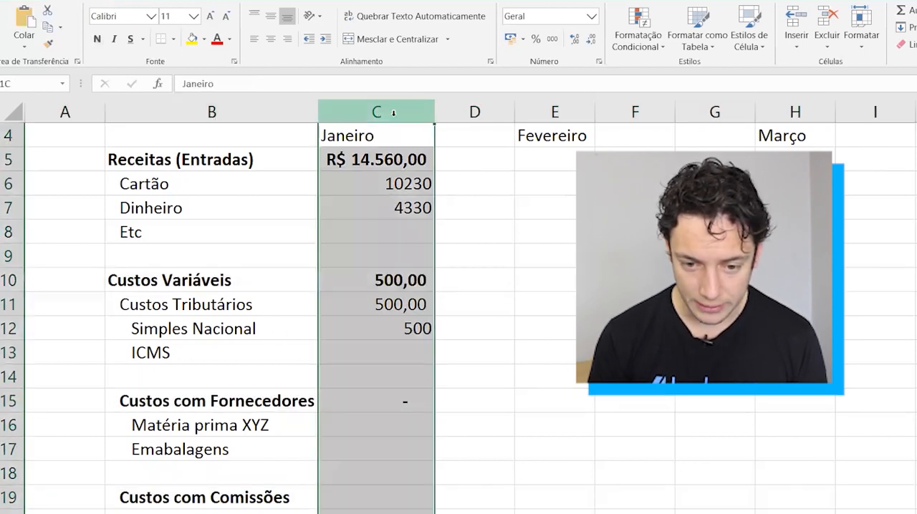
pyautogui.click(552, 42)
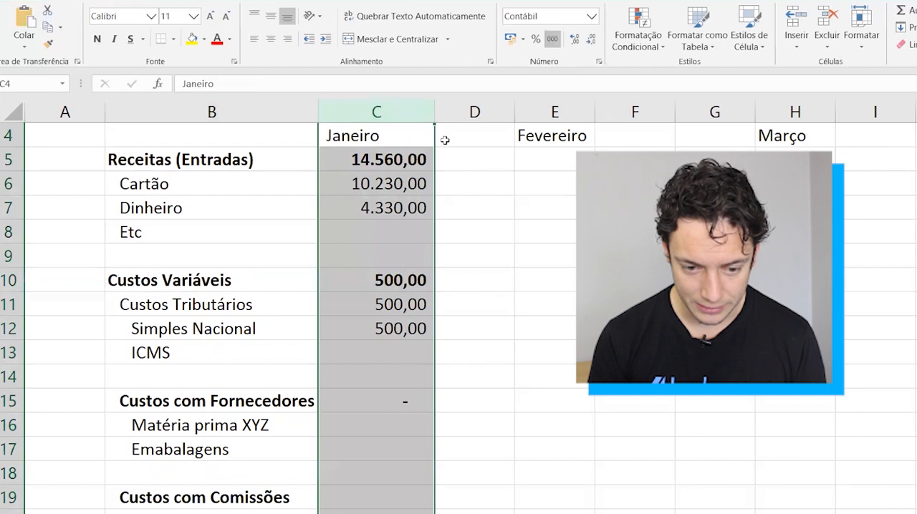
# Apply the R$ accounting format to the Receitas total in C5 and the Custos Variáveis total in C10.
pyautogui.click(370, 180)
pyautogui.click(387, 159)
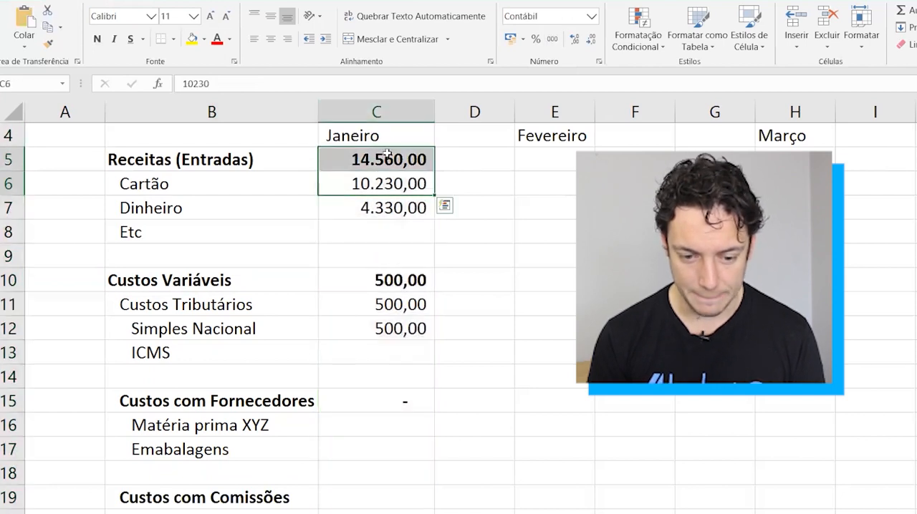
pyautogui.keyDown('ctrl'); pyautogui.click(375, 278); pyautogui.keyUp('ctrl')
pyautogui.click(510, 38)
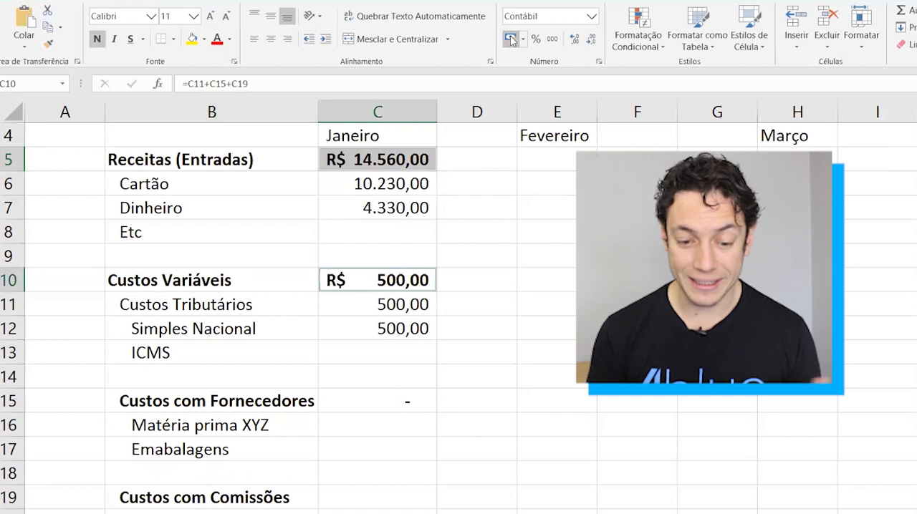
# Examine the Receitas and Custos Variáveis rows together and the empty area below Custos com Comissões.
pyautogui.click(200, 405)
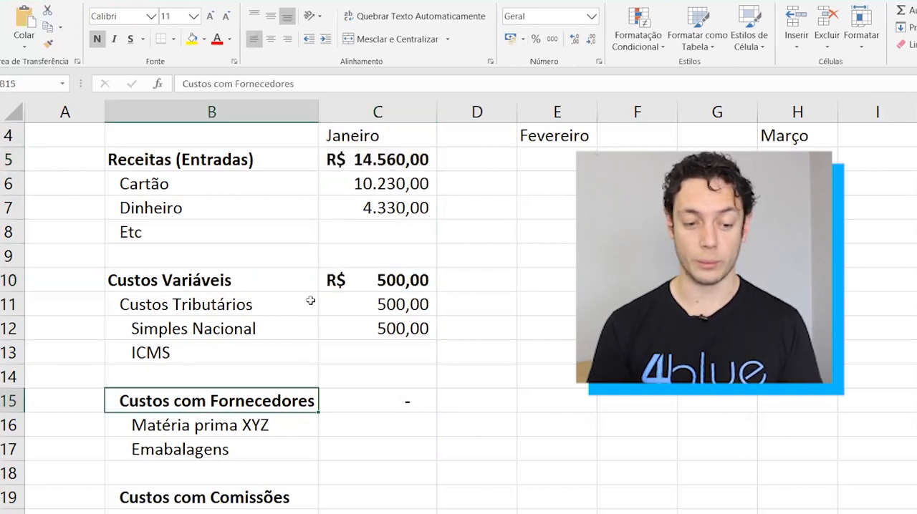
pyautogui.click(172, 280)
pyautogui.press('Up')
pyautogui.press('Up')
pyautogui.press('Up')
pyautogui.hotkey('shift', 'space')
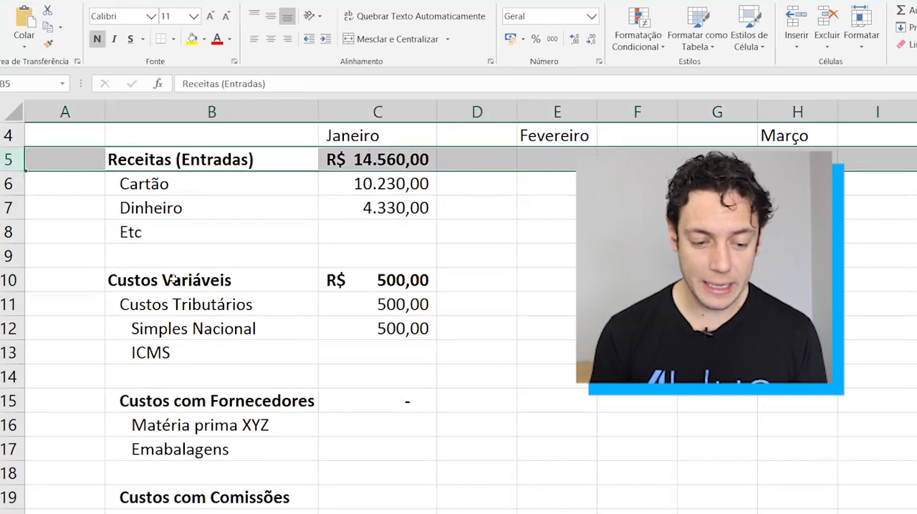
pyautogui.click(189, 283)
pyautogui.hotkey('shift', 'space')
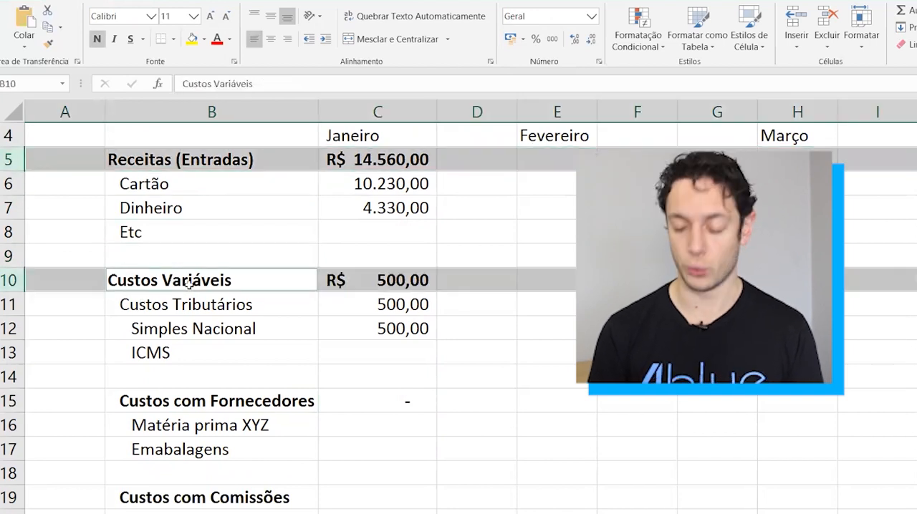
pyautogui.scroll(-2, 189, 283)
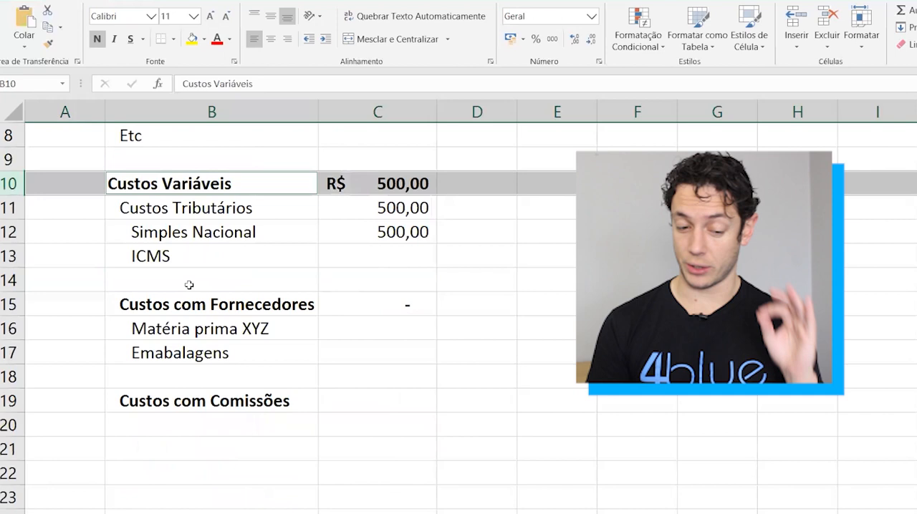
pyautogui.click(171, 453)
pyautogui.press('Down')
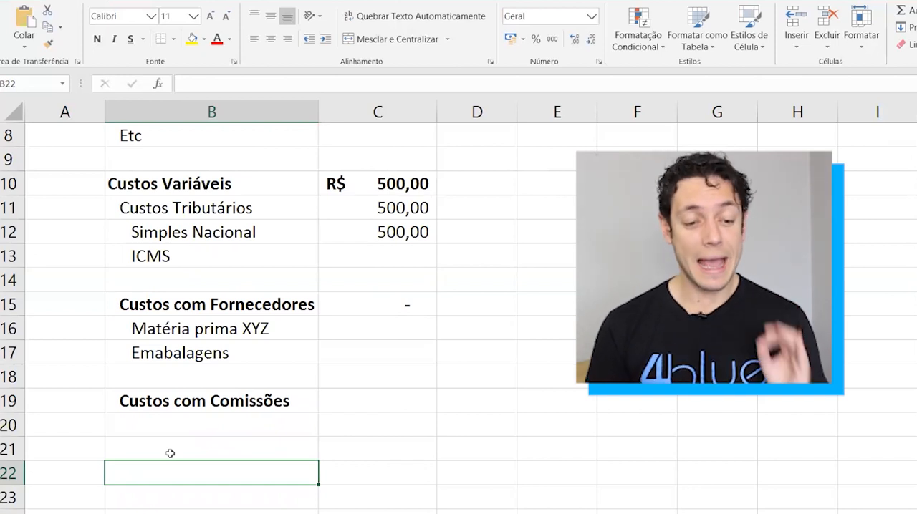
pyautogui.scroll(2, 169, 453)
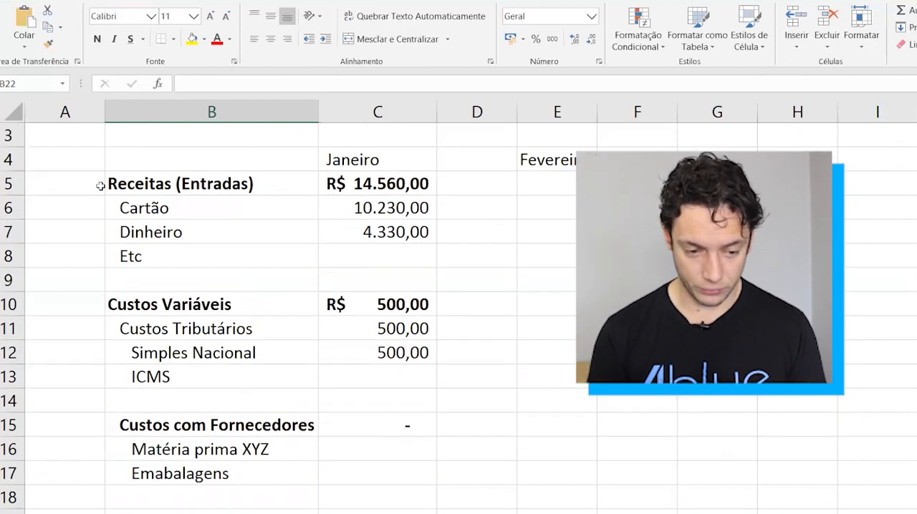
# Mark Receitas (Entradas) with a + sign in A5 and Custos Variáveis with a - sign in A10.
pyautogui.click(93, 178)
pyautogui.write('+')
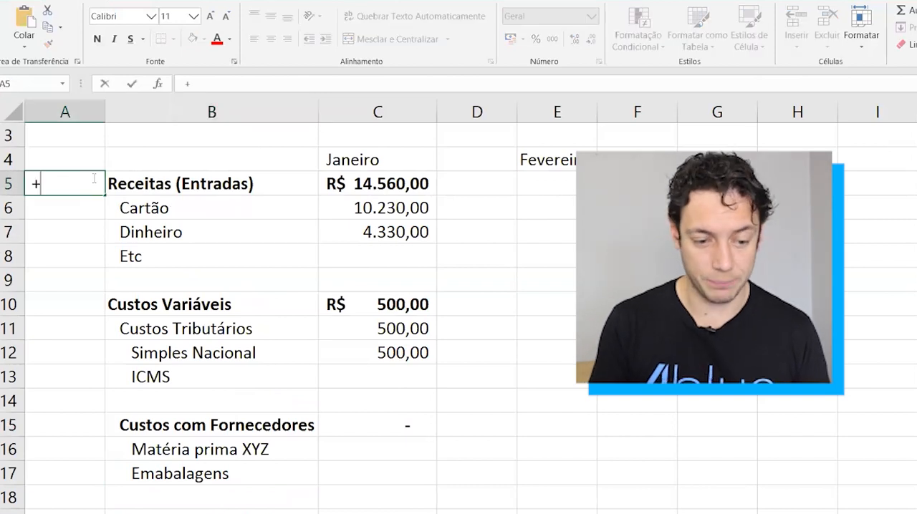
pyautogui.press('Return')
pyautogui.press('Return')
pyautogui.press('Return')
pyautogui.press('Return')
pyautogui.press('Return')
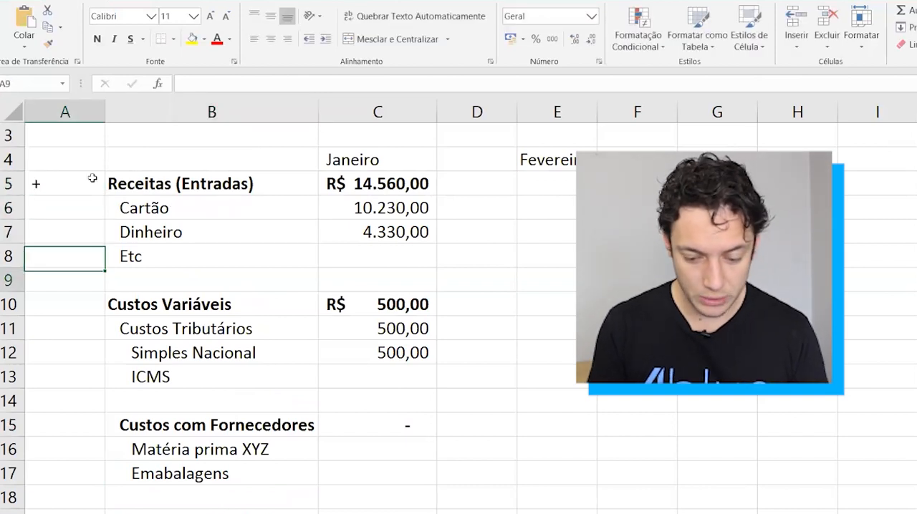
pyautogui.write('-')
pyautogui.press('Return')
pyautogui.press('Return')
pyautogui.press('Return')
pyautogui.press('Return')
pyautogui.press('Return')
pyautogui.press('Return')
pyautogui.press('Return')
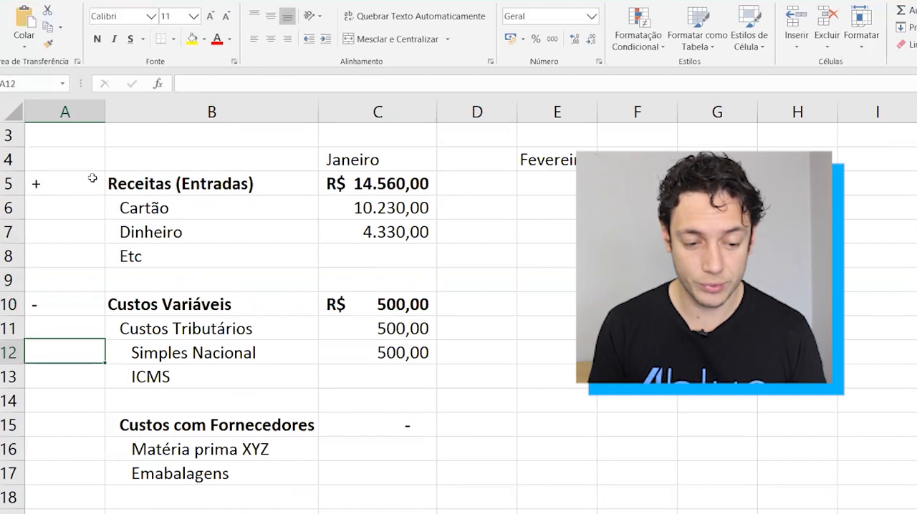
# Enter the label Margem de Contribuição in B22, below the cost section.
pyautogui.press('Return')
pyautogui.press('Return')
pyautogui.press('Return')
pyautogui.press('Return')
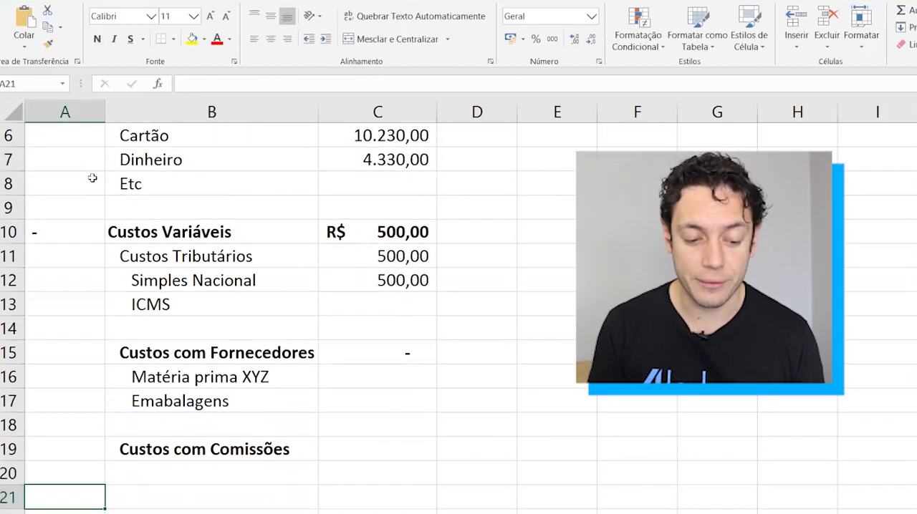
pyautogui.press('Right')
pyautogui.press('Down')
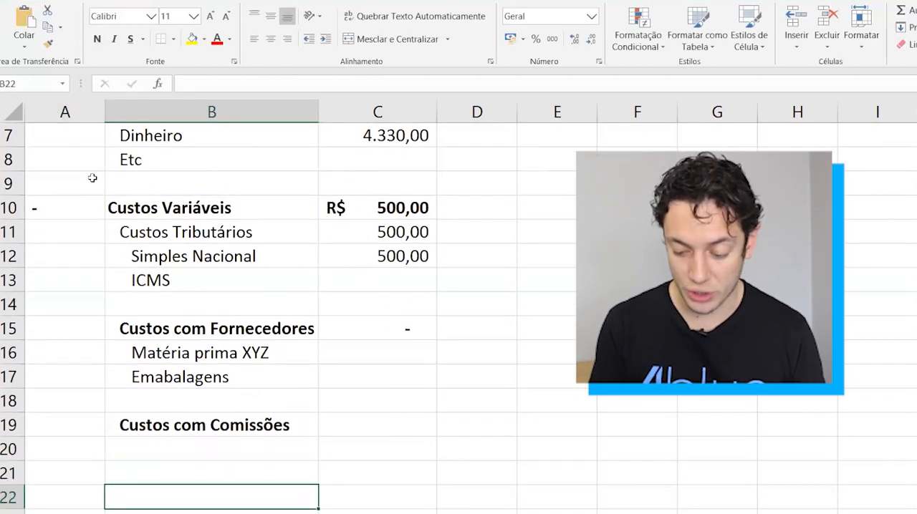
pyautogui.write('Margem de')
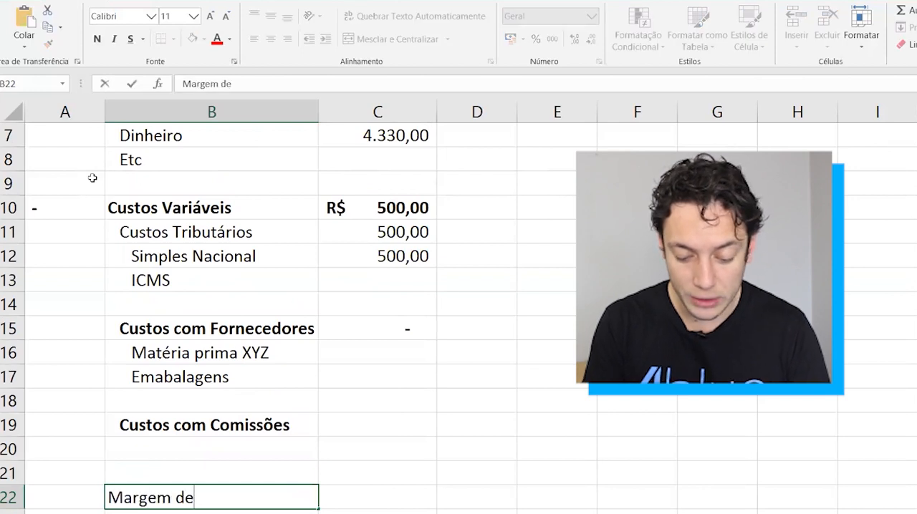
pyautogui.write(' Contribuição')
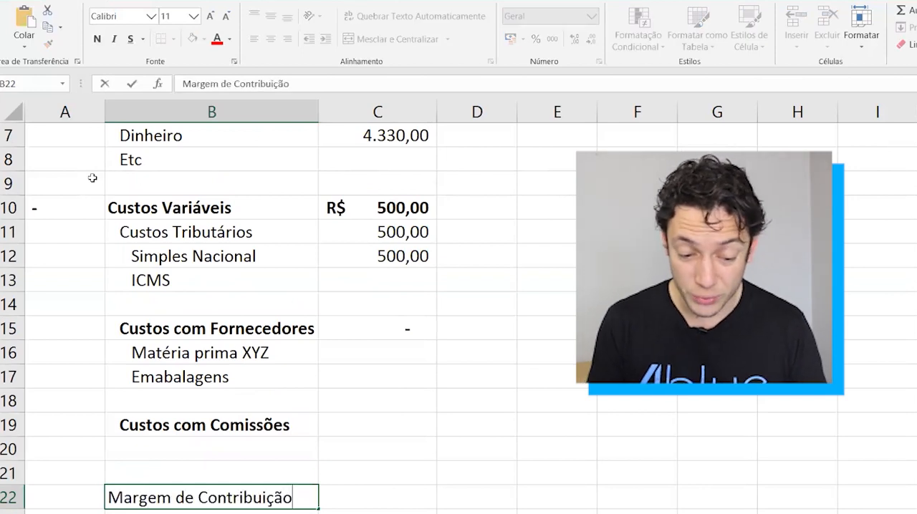
pyautogui.press('Return')
# Mark the Margem de Contribuição row with an = sign in A22.
pyautogui.press('Up')
pyautogui.press('Left')
pyautogui.write('=')
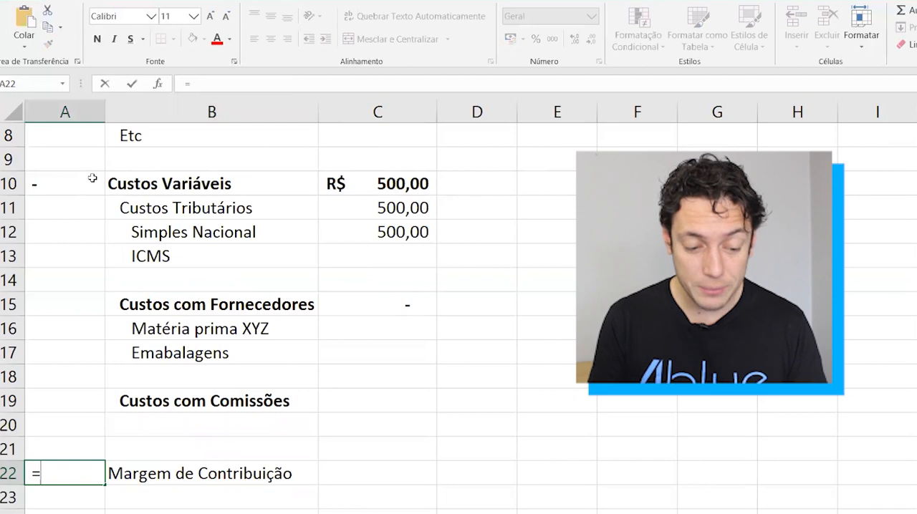
pyautogui.press('Return')
# Make the Margem de Contribuição label and its January cell (B22:C22) bold.
pyautogui.press('Up')
pyautogui.press('Right')
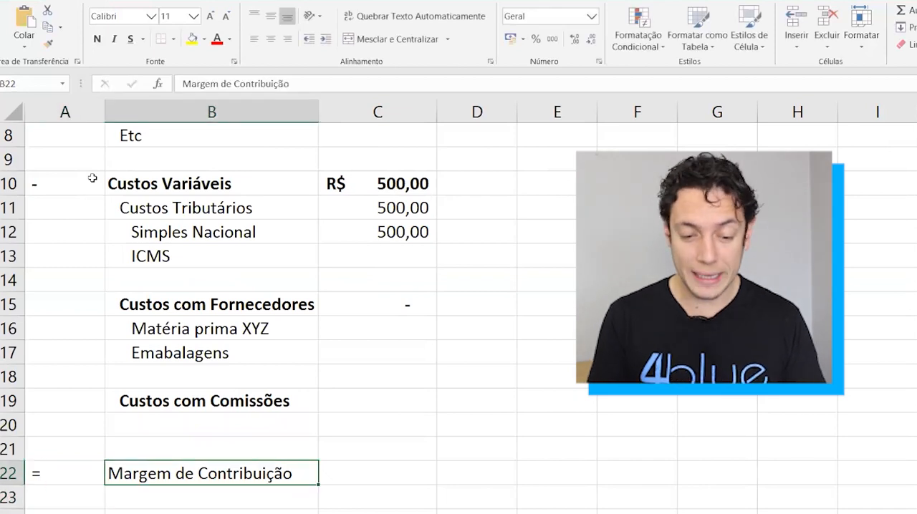
pyautogui.hotkey('shift', 'Right')
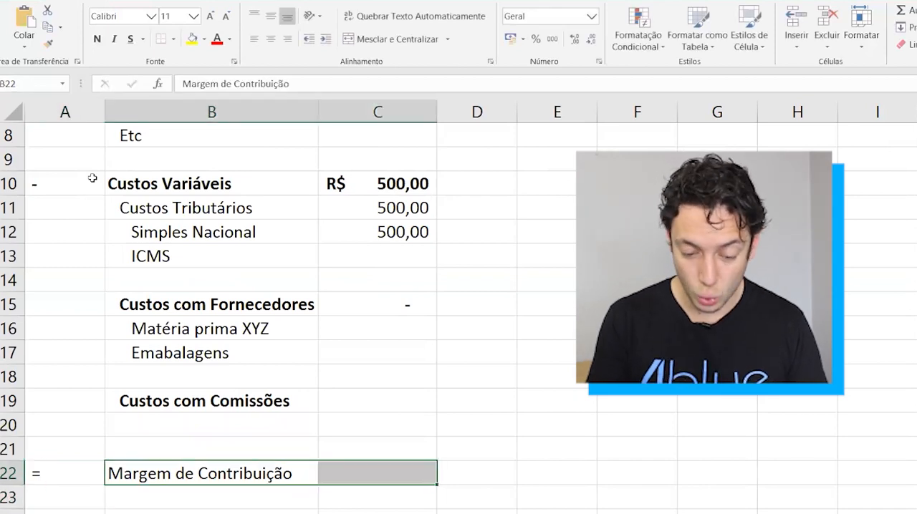
pyautogui.hotkey('ctrl', 'n')
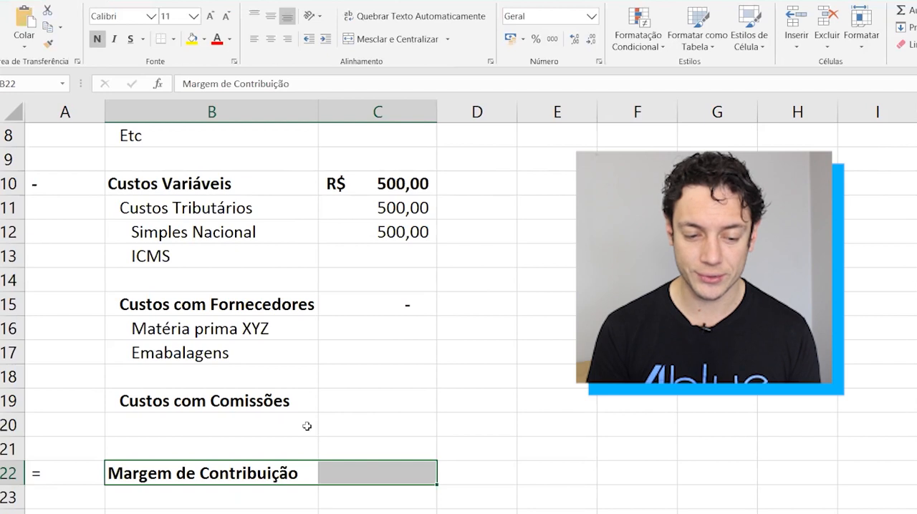
# Enter January supplier costs of 5000 for Matéria prima XYZ in C16 and 500 for Emabalagens in C17.
pyautogui.scroll(2, 307, 426)
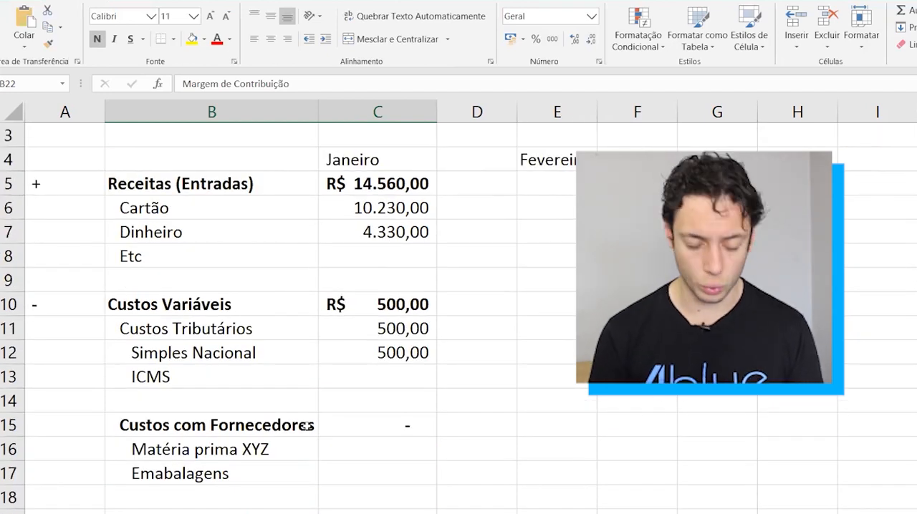
pyautogui.moveTo(119, 184); pyautogui.dragTo(403, 184)
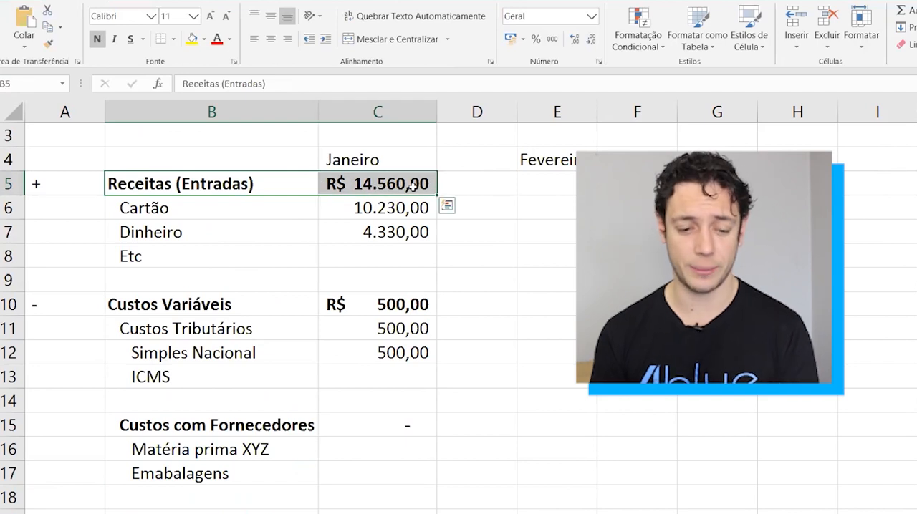
pyautogui.moveTo(169, 304); pyautogui.dragTo(397, 315)
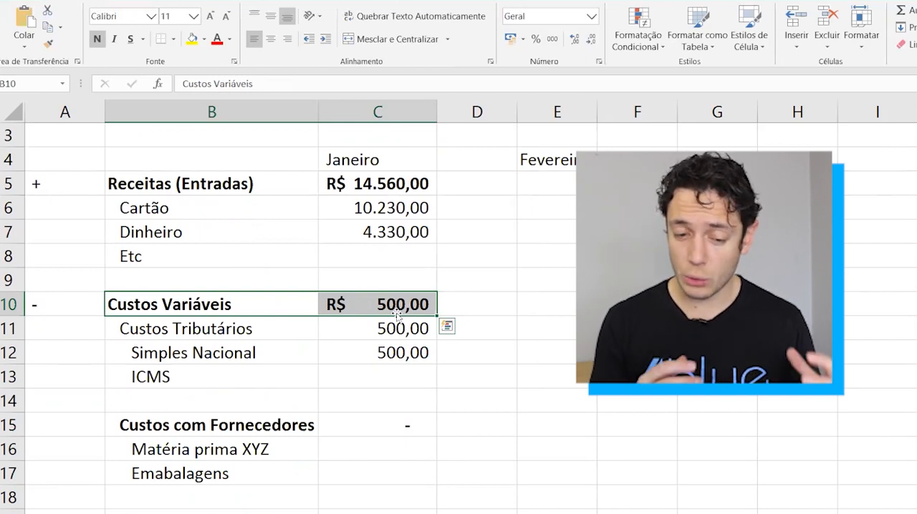
pyautogui.click(258, 456)
pyautogui.press('Right')
pyautogui.press('Left')
pyautogui.press('Right')
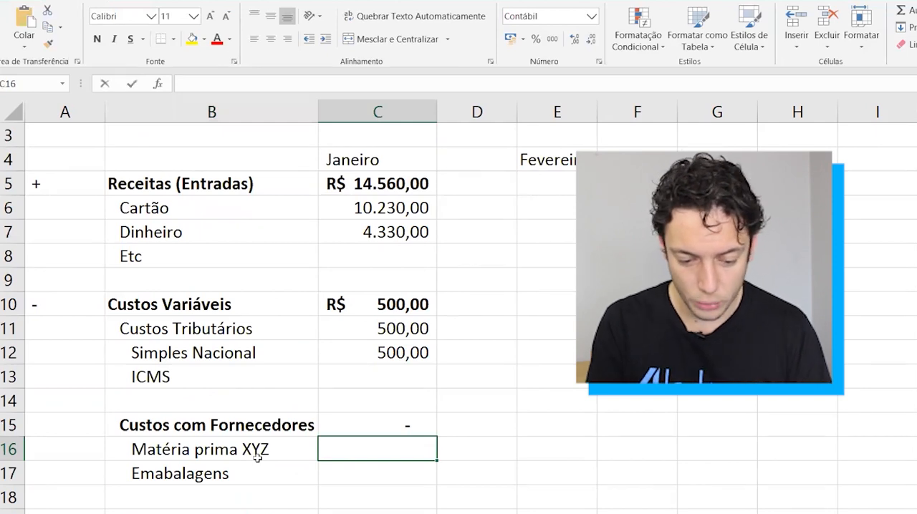
pyautogui.write('5000')
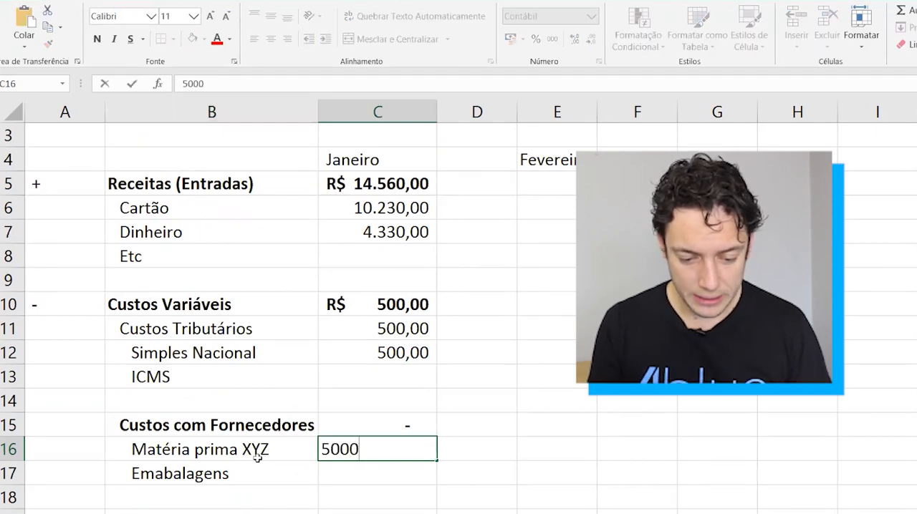
pyautogui.press('Return')
pyautogui.write('500')
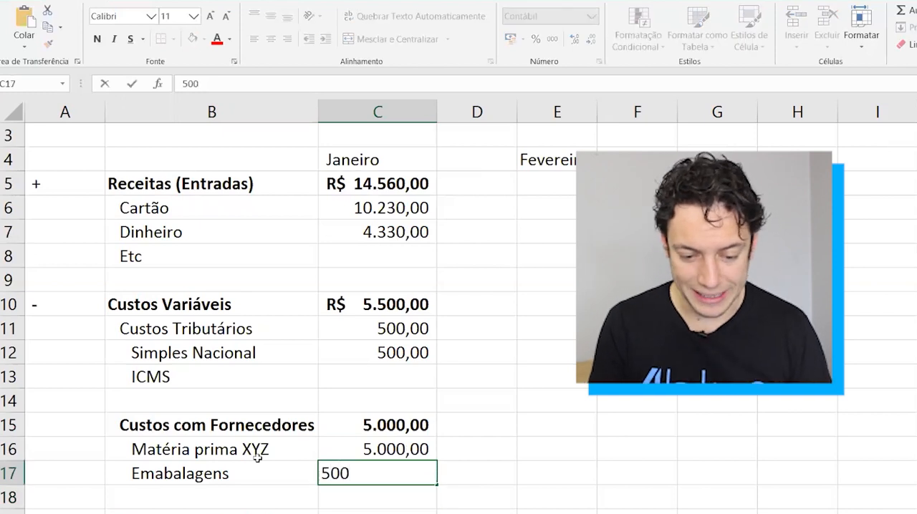
pyautogui.hotkey('ctrl', 'Return')
# Calculate January's Margem de Contribuição in C22 as Receitas minus Custos Variáveis with the formula =C5-C10.
pyautogui.scroll(-1, 257, 458)
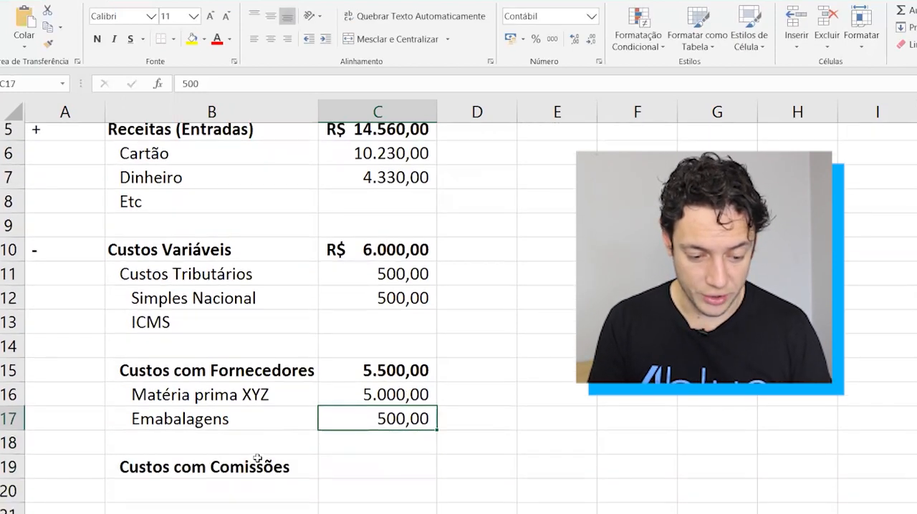
pyautogui.scroll(-1, 256, 462)
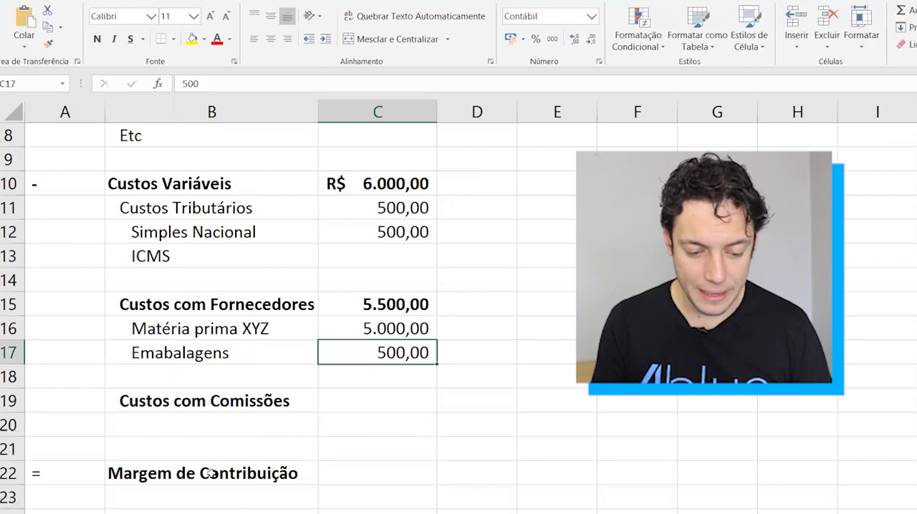
pyautogui.click(211, 473)
pyautogui.press('Right')
pyautogui.write('=')
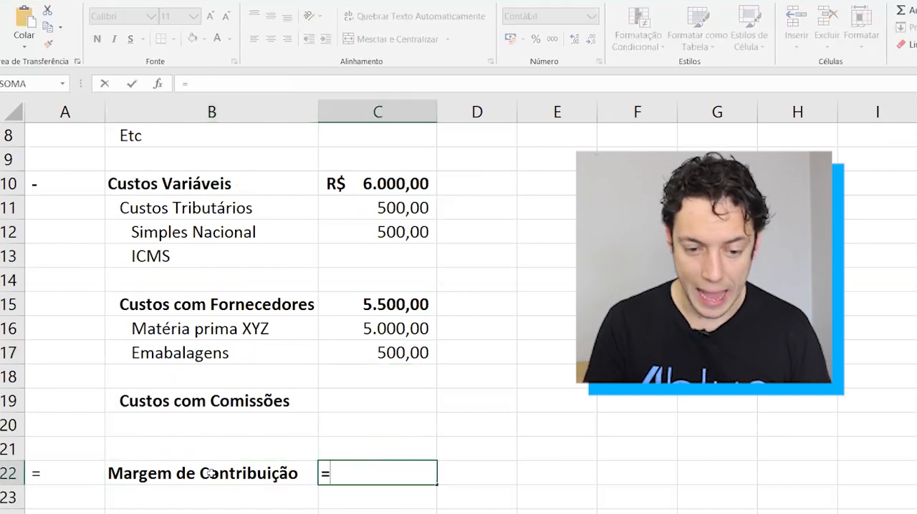
pyautogui.scroll(2, 213, 471)
pyautogui.click(392, 208)
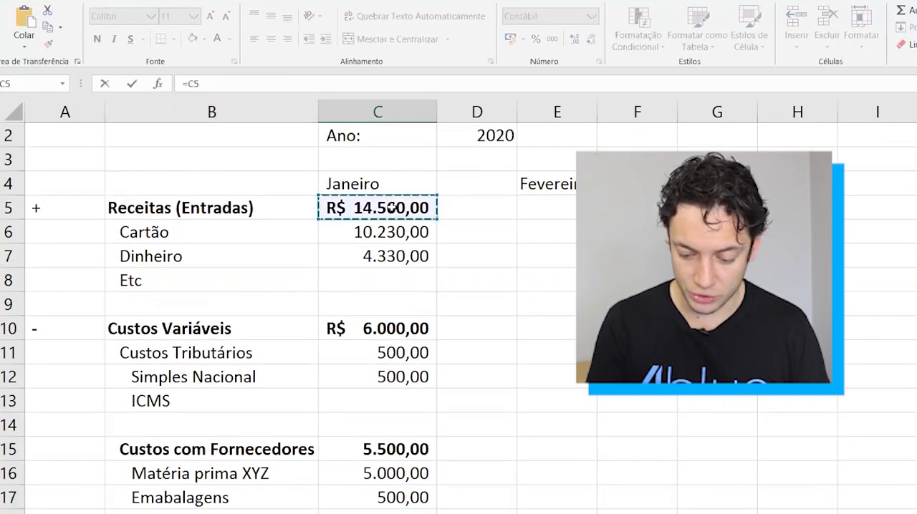
pyautogui.write('-')
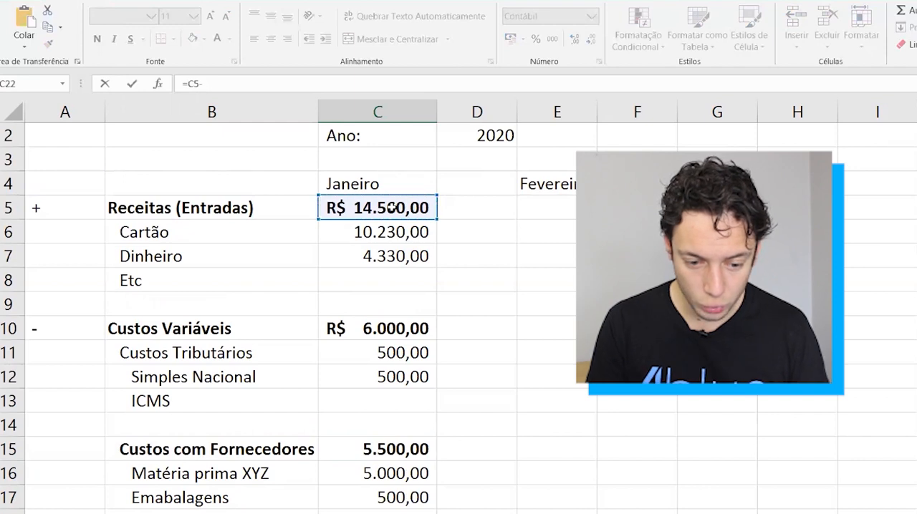
pyautogui.click(388, 329)
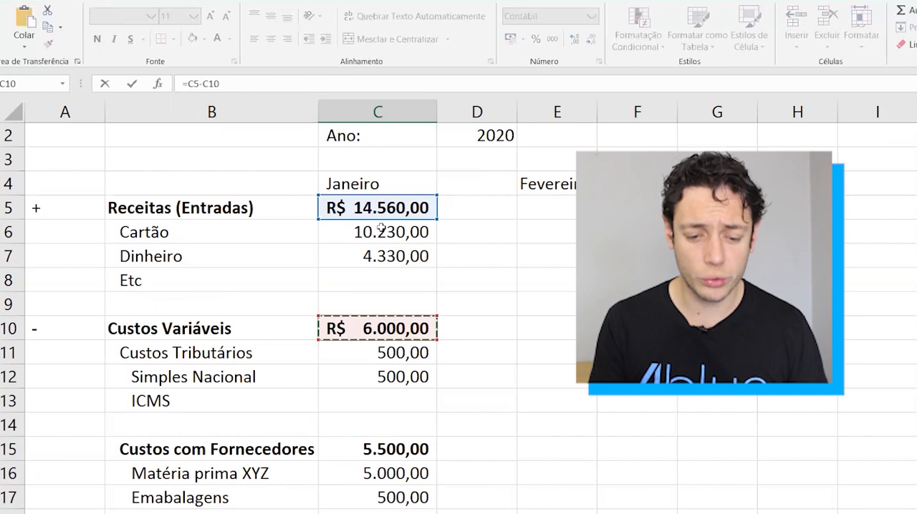
pyautogui.press('Return')
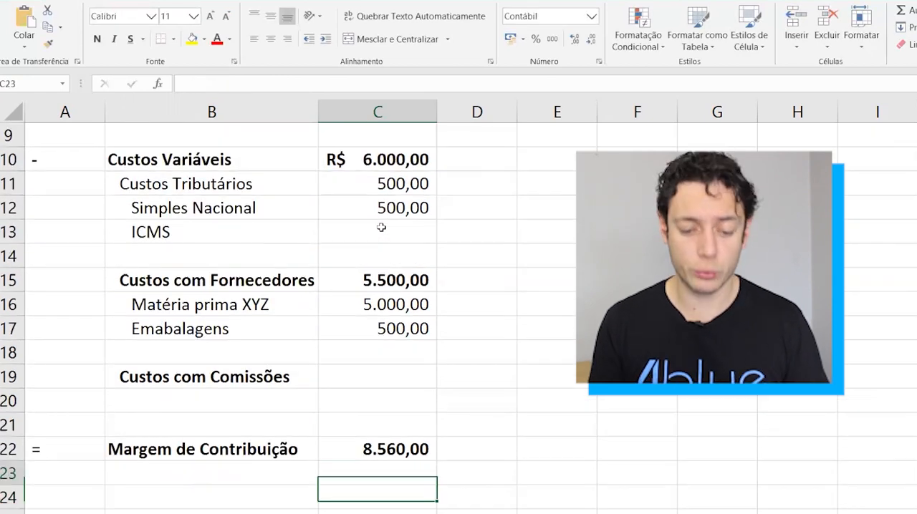
pyautogui.press('Up')
pyautogui.press('Left')
pyautogui.press('Right')
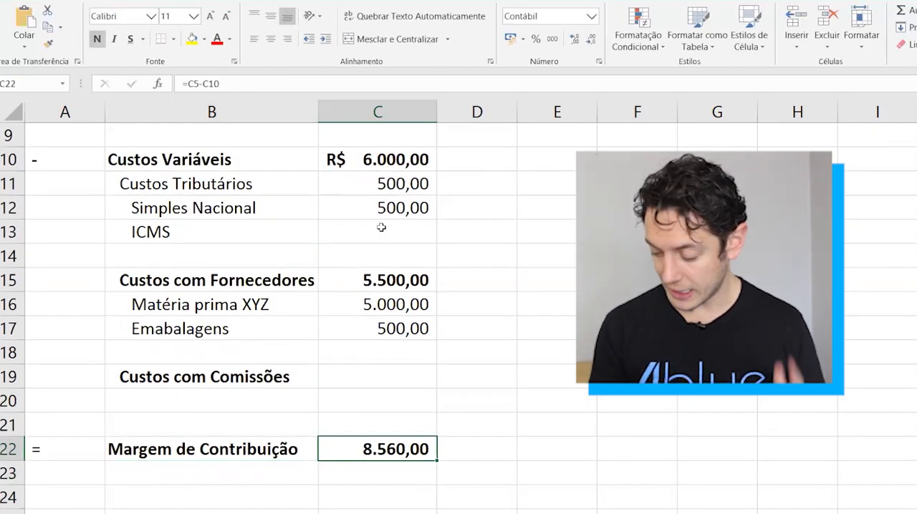
pyautogui.press('Left')
pyautogui.press('Right')
pyautogui.press('Right')
pyautogui.press('Left')
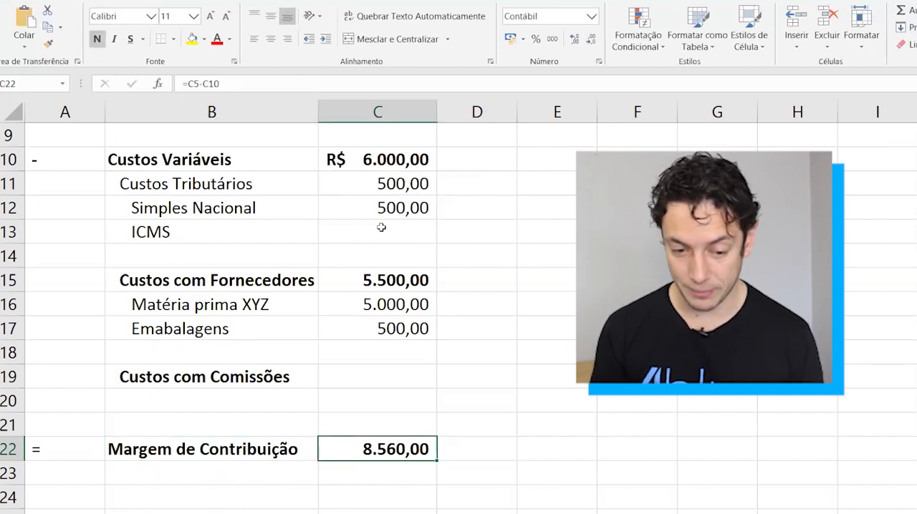
# Fill the Margem de Contribuição label and value cells (B22:C22) with a light blue theme colour.
pyautogui.press('Left')
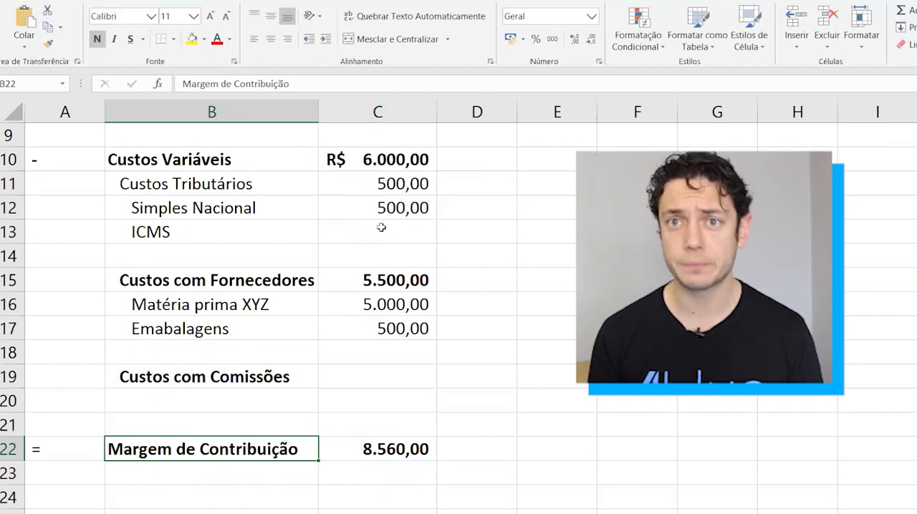
pyautogui.hotkey('shift', 'Right')
pyautogui.scroll(1, 379, 215)
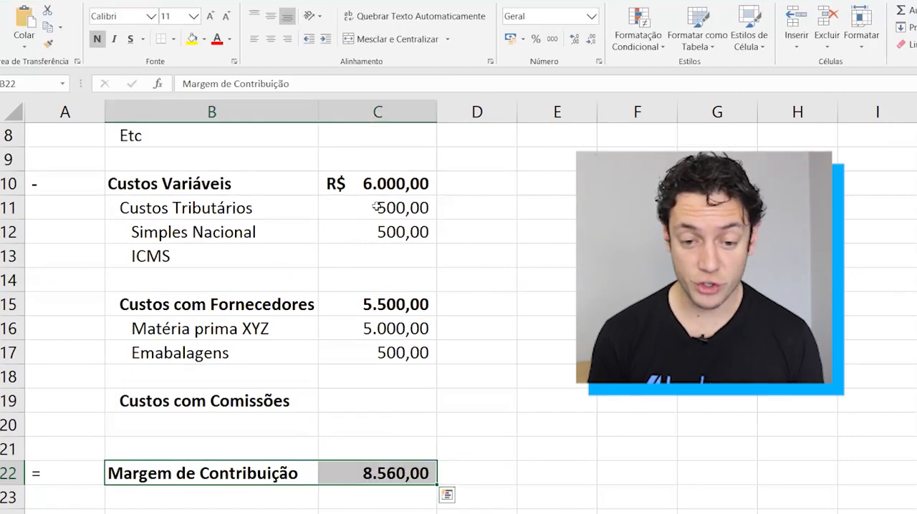
pyautogui.click(204, 40)
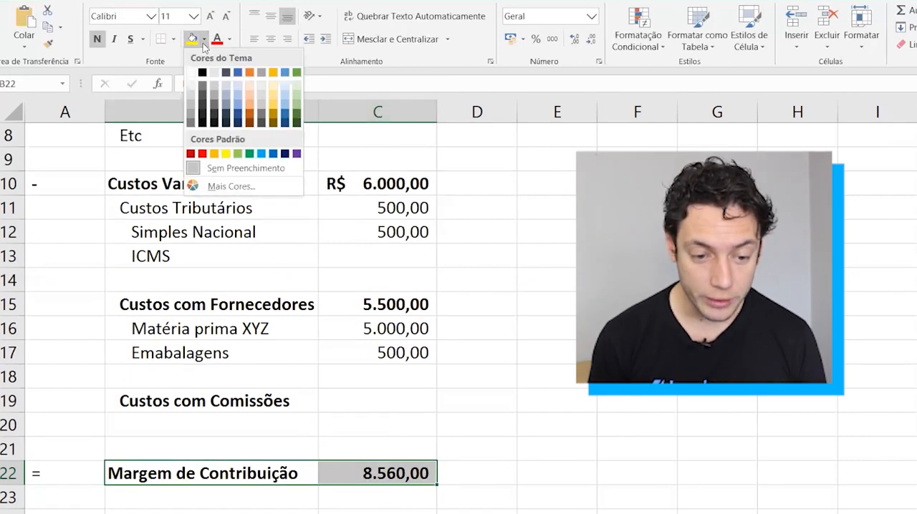
pyautogui.click(237, 84)
# Make the Custos Tributários label and its January subtotal (B11:C11) bold.
pyautogui.click(301, 472)
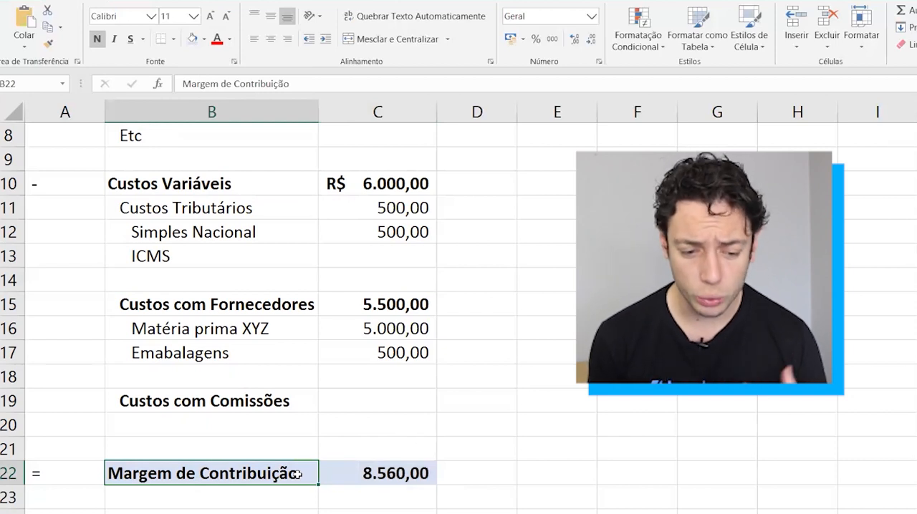
pyautogui.moveTo(236, 207); pyautogui.dragTo(339, 211)
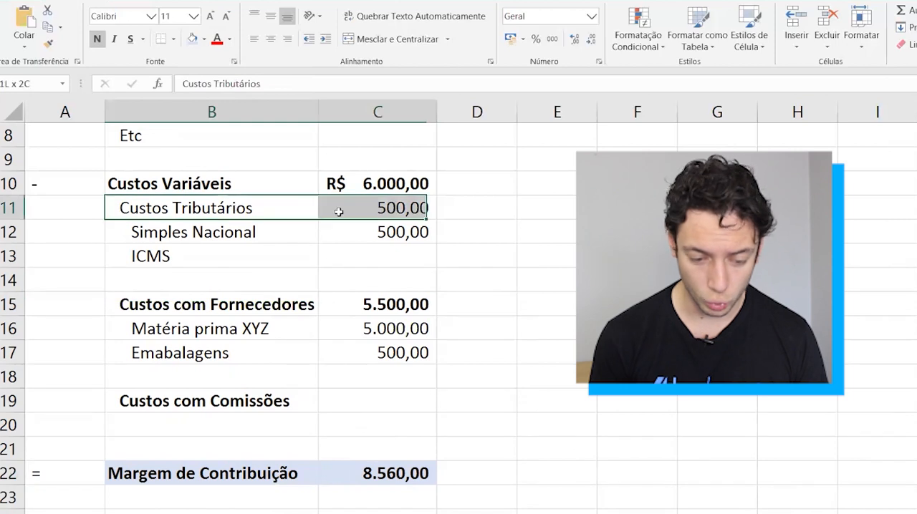
pyautogui.hotkey('ctrl', 'n')
# Add a Despesas Fixas row below the contribution margin, with a - sign in A24 and the label in B24.
pyautogui.scroll(-1, 291, 398)
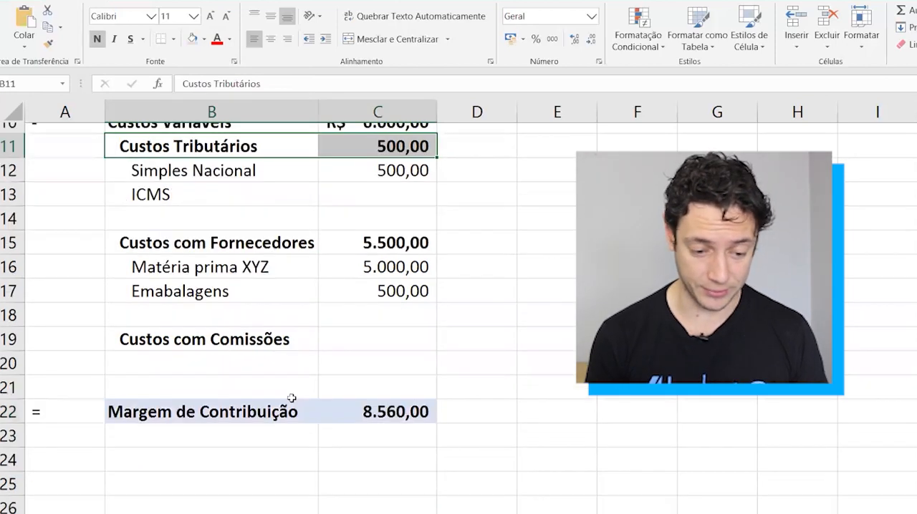
pyautogui.click(221, 461)
pyautogui.press('Left')
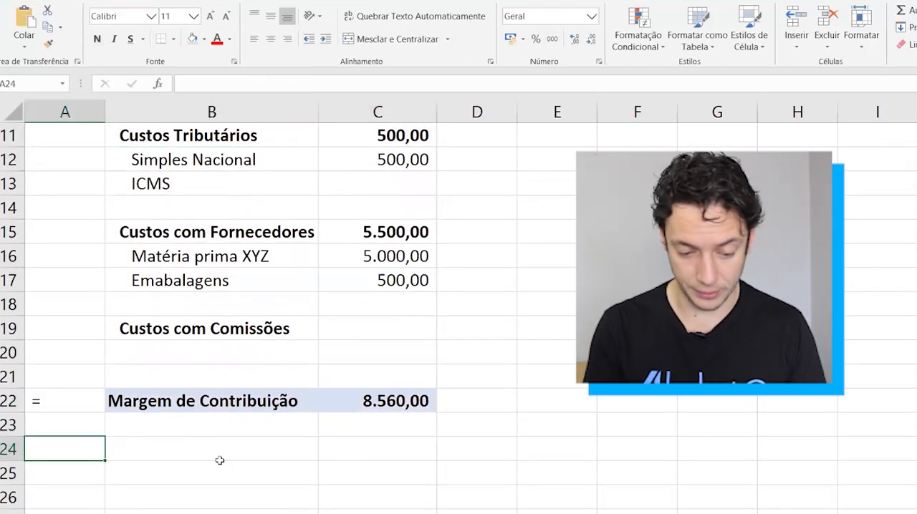
pyautogui.write('-')
pyautogui.click(221, 464)
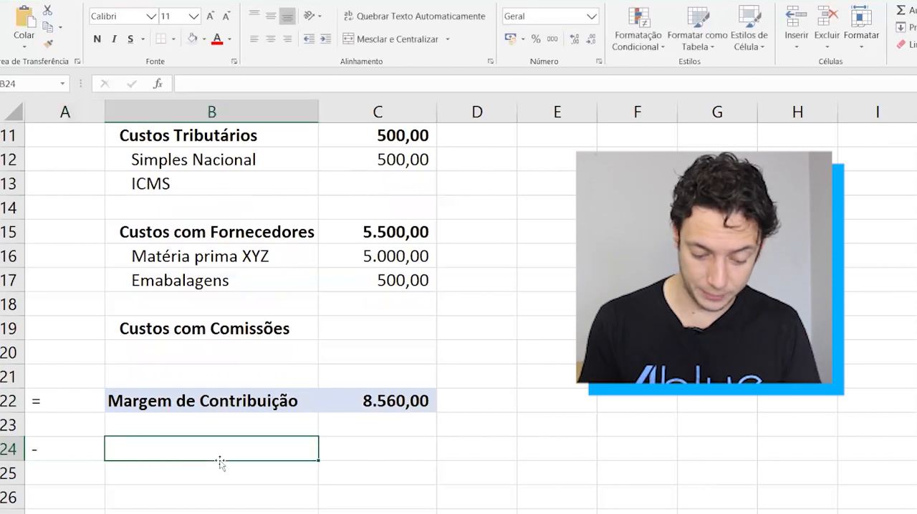
pyautogui.write('Despesas Fixas')
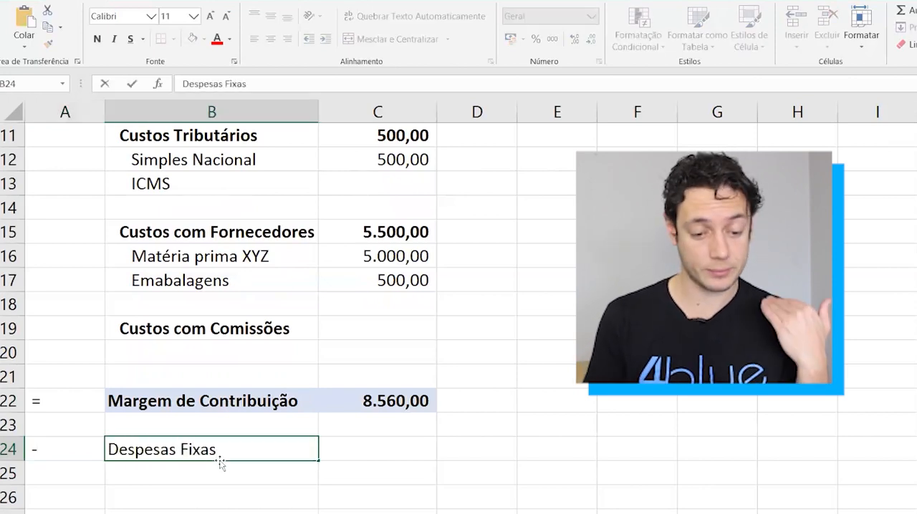
pyautogui.press('Left')
pyautogui.press('Right')
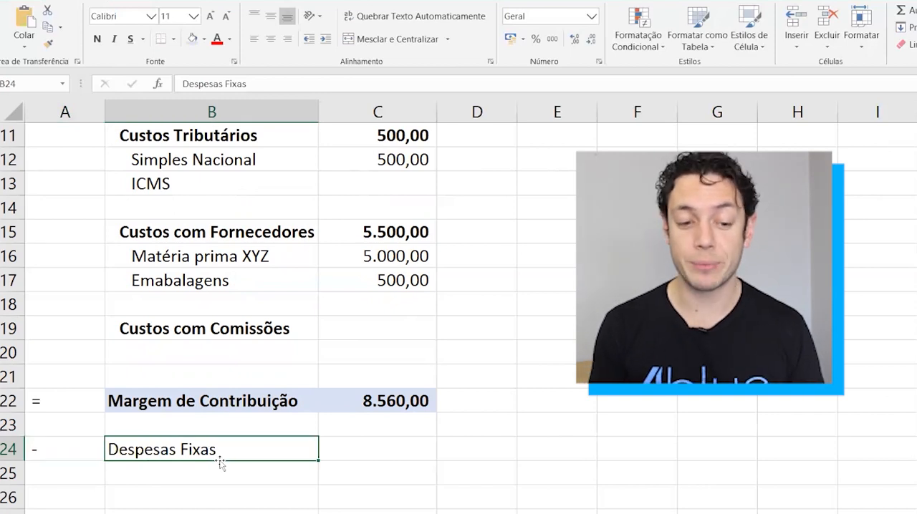
# Examine the Receitas, Custos Variáveis, Margem de Contribuição and Despesas Fixas rows in turn, ending at the empty cell below Despesas Fixas.
pyautogui.scroll(3, 319, 389)
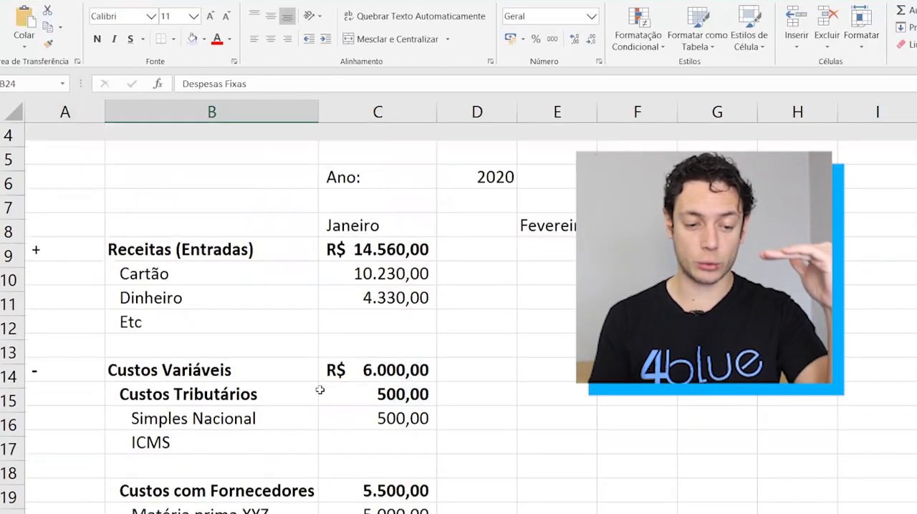
pyautogui.scroll(1, 320, 390)
pyautogui.click(12, 227)
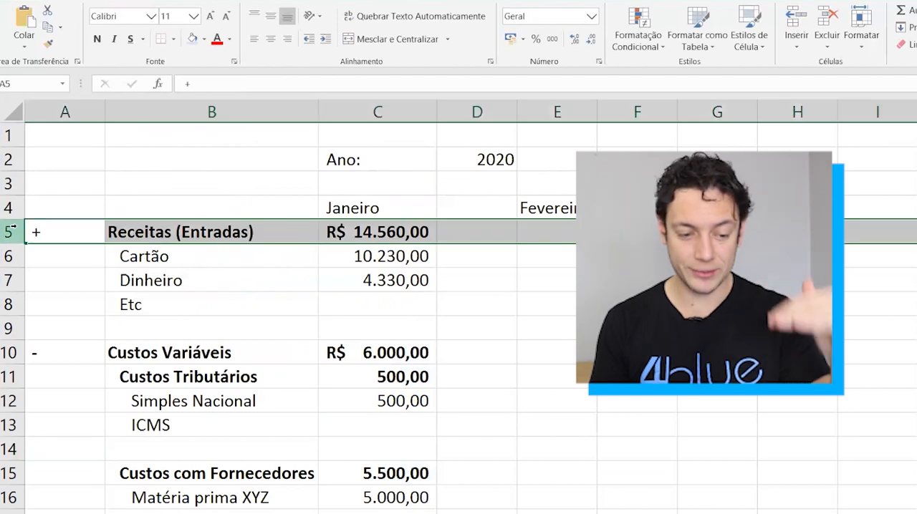
pyautogui.click(9, 352)
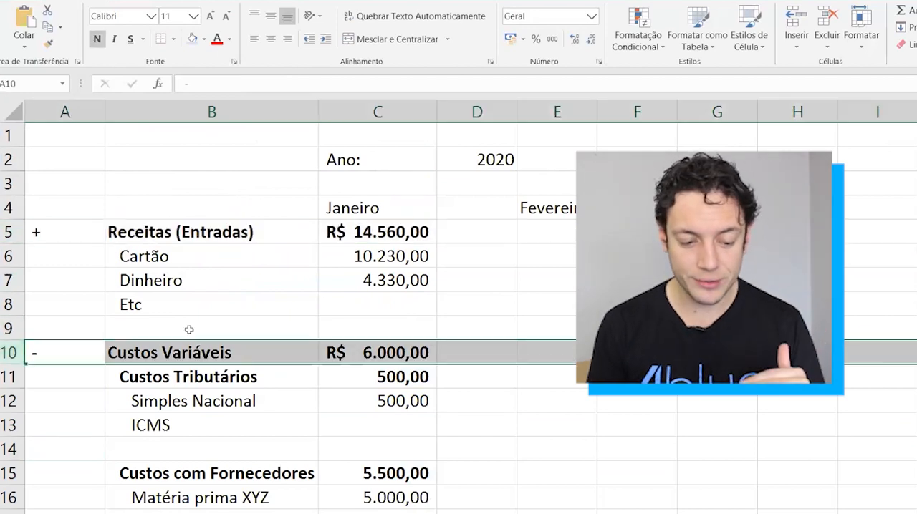
pyautogui.scroll(-3, 189, 329)
pyautogui.click(4, 401)
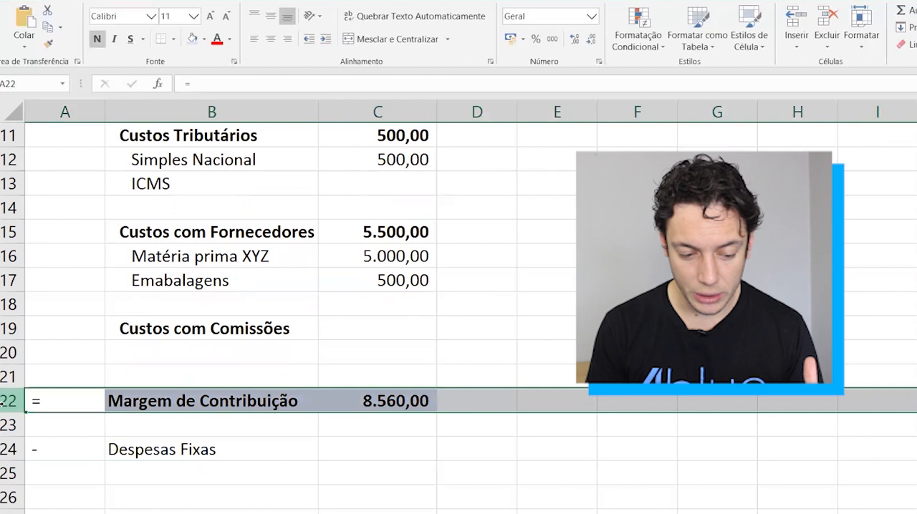
pyautogui.click(7, 448)
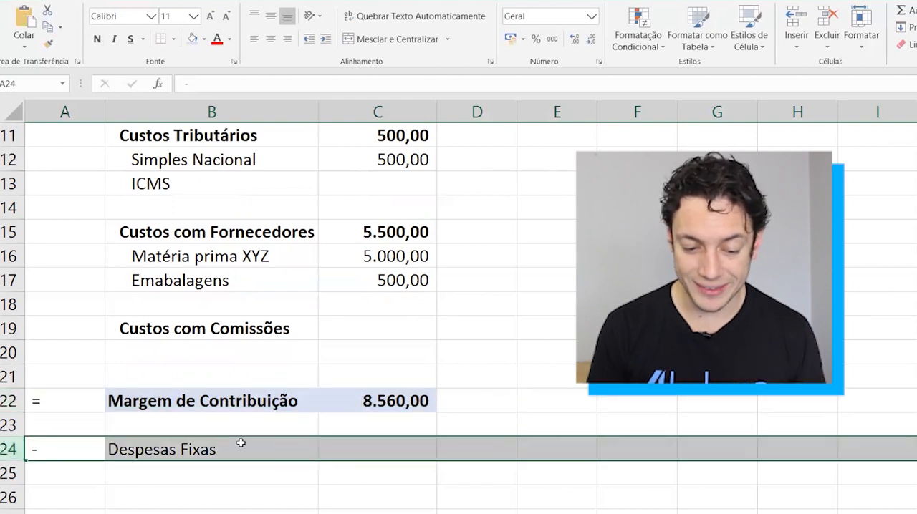
pyautogui.scroll(-1, 237, 492)
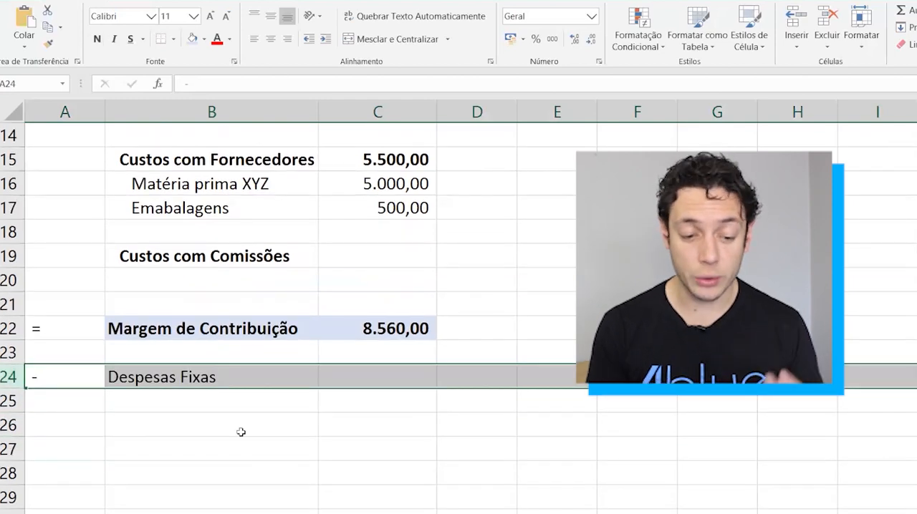
pyautogui.press('Right')
pyautogui.press('Down')
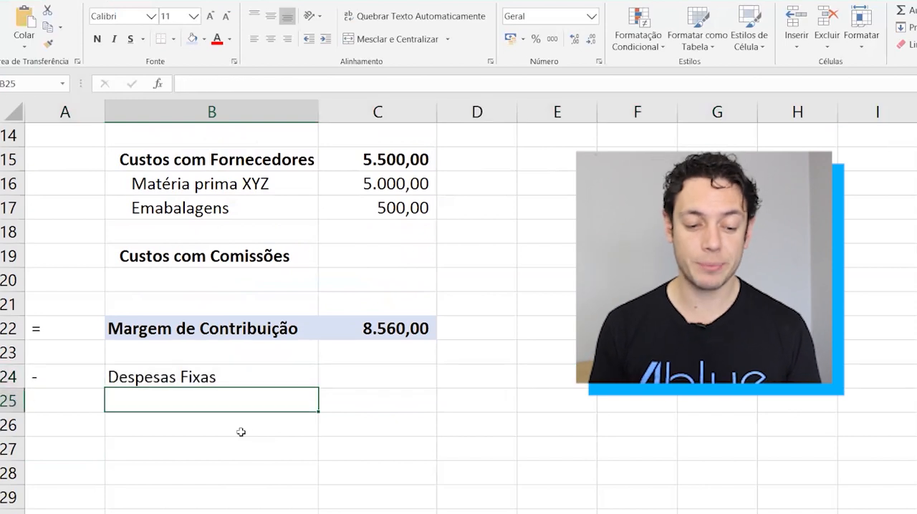
# Enter the label Despesas Bancárias in B25 below Despesas Fixas and indent it one level.
pyautogui.press('Down')
pyautogui.press('Up')
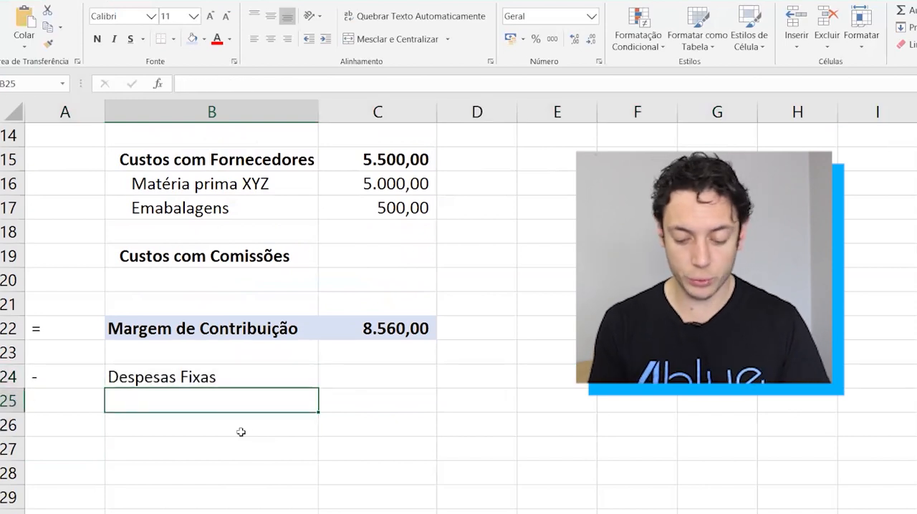
pyautogui.write('Despesas F')
pyautogui.press('BackSpace')
pyautogui.press('BackSpace')
pyautogui.write('Ban')
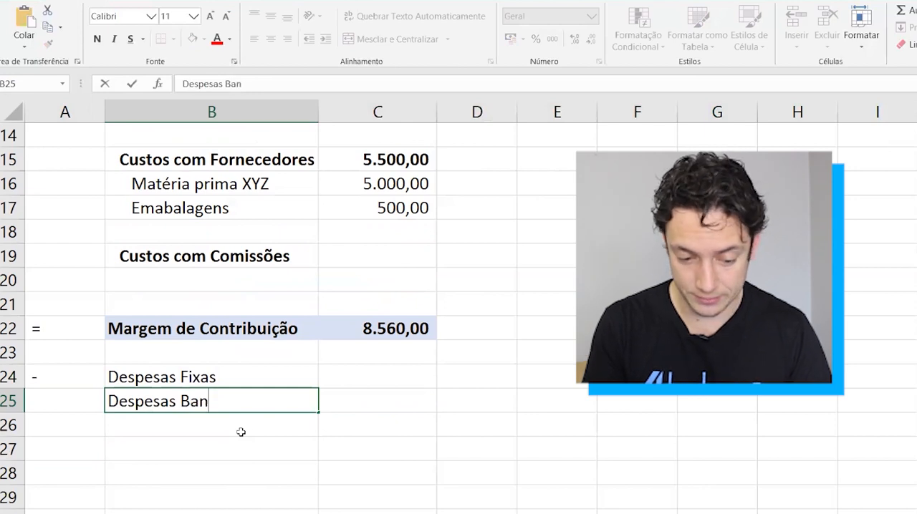
pyautogui.write('cárias')
pyautogui.press('Return')
pyautogui.press('Up')
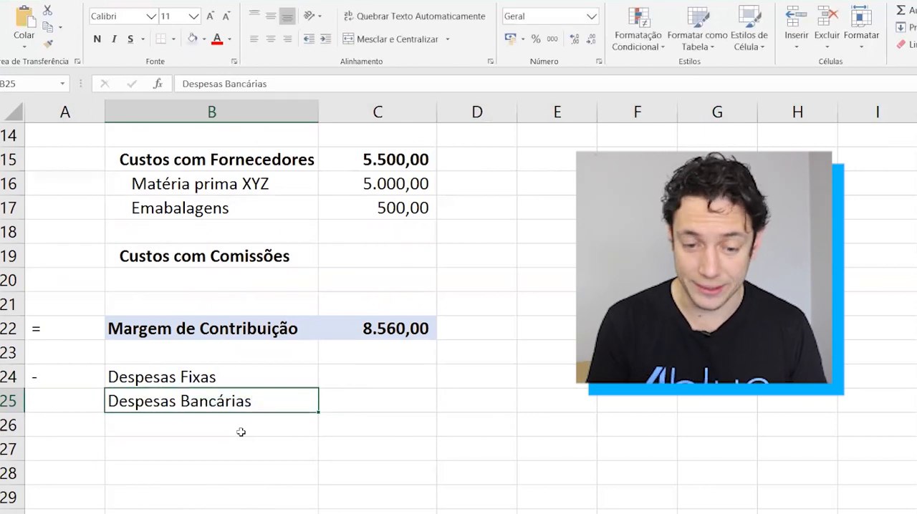
pyautogui.click(325, 39)
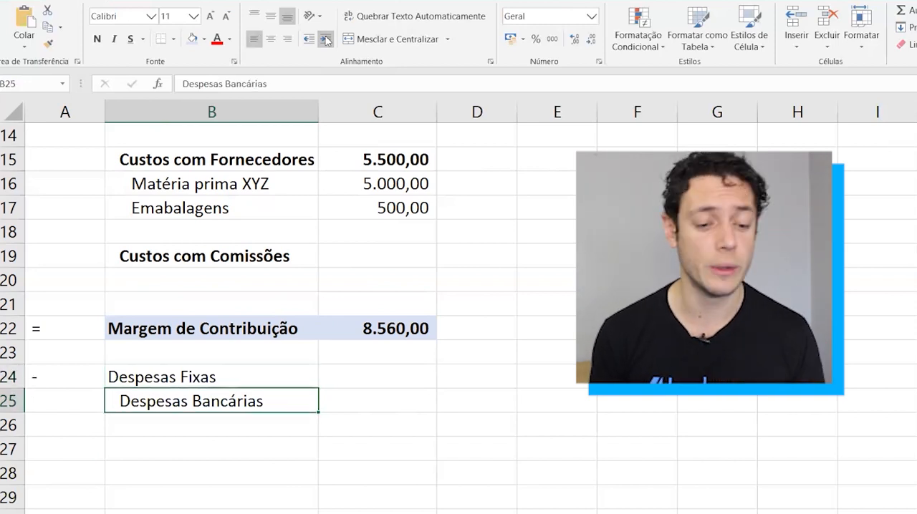
# Make the Despesas Fixas label and its January value cell (B24:C24) bold.
pyautogui.press('Up')
pyautogui.hotkey('shift', 'Right')
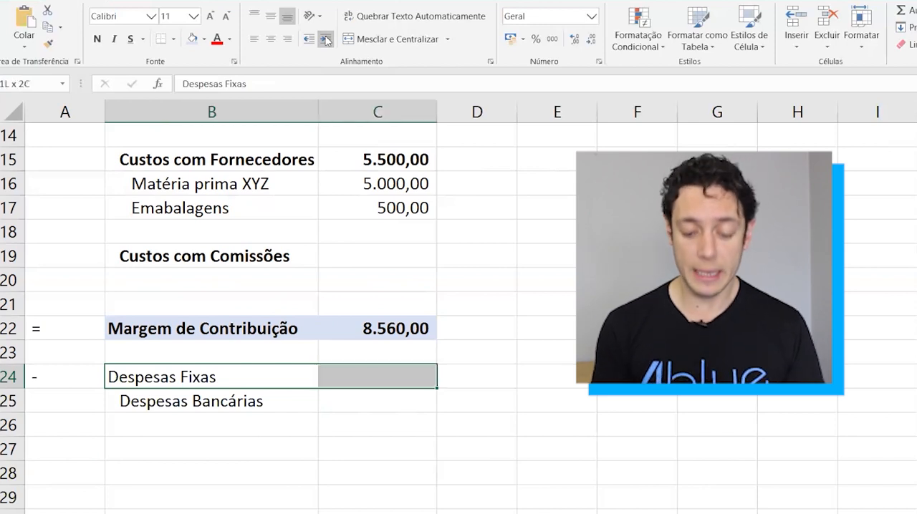
pyautogui.hotkey('ctrl', 'n')
pyautogui.press('Down')
pyautogui.press('Up')
pyautogui.press('Down')
pyautogui.press('Down')
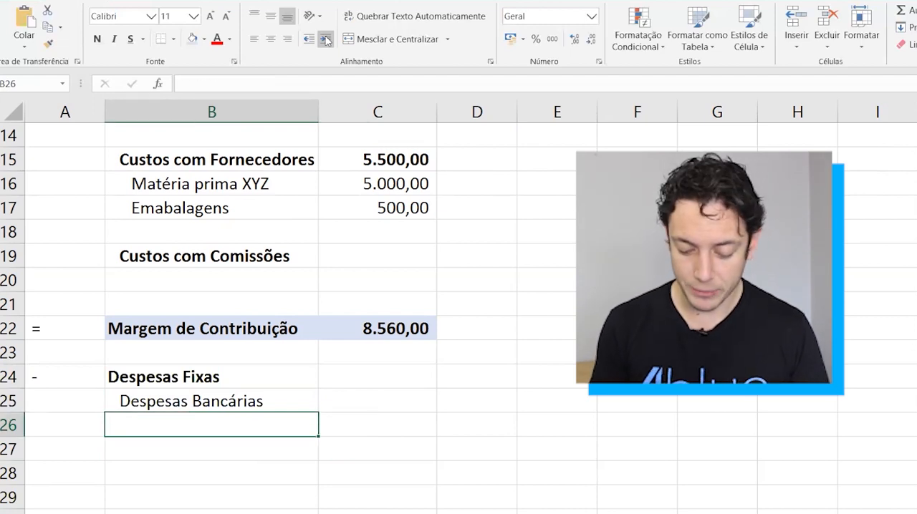
# Add the item Tarifa mensal banco in B26, indented two levels under Despesas Bancárias.
pyautogui.write('Tarifa mens')
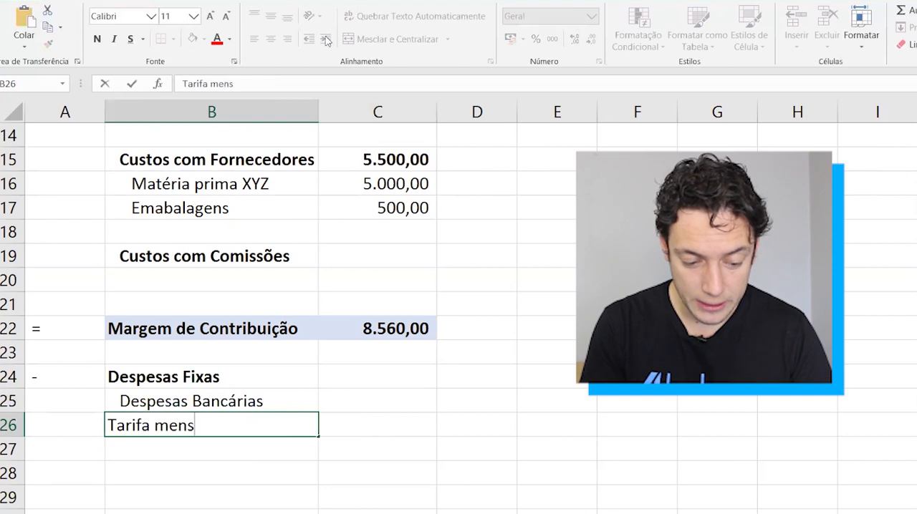
pyautogui.write('al banco')
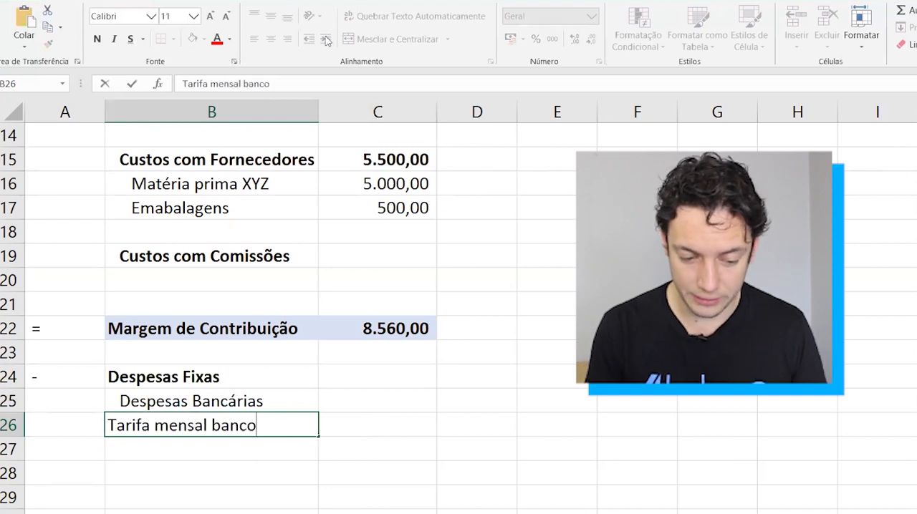
pyautogui.press('Return')
pyautogui.press('Up')
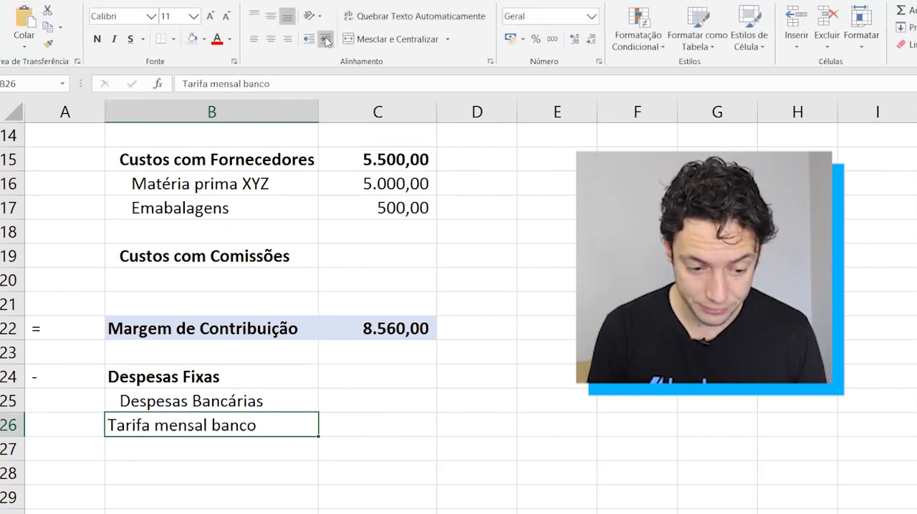
pyautogui.click(326, 41)
pyautogui.press('Down')
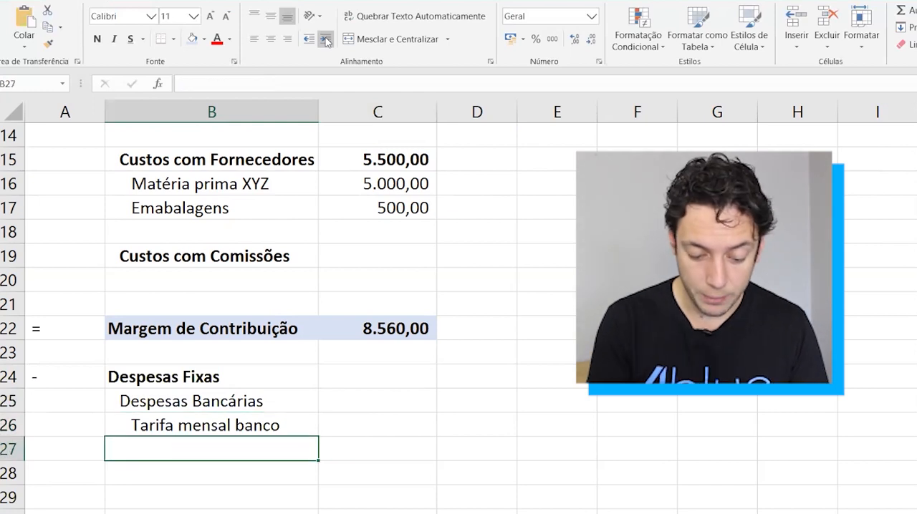
# Add the item TED / DOC in B27, indented to match Tarifa mensal banco.
pyautogui.write('TED / DOC')
pyautogui.press('Tab')
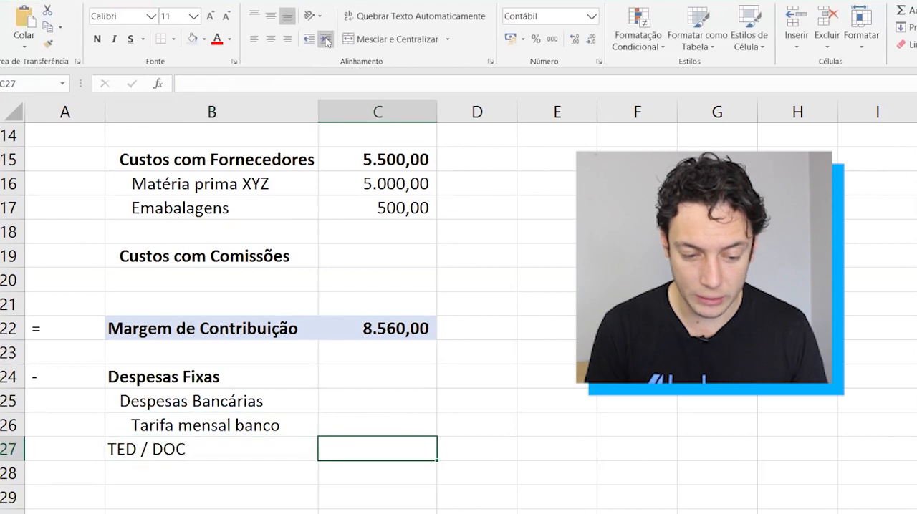
pyautogui.press('Left')
pyautogui.click(326, 41)
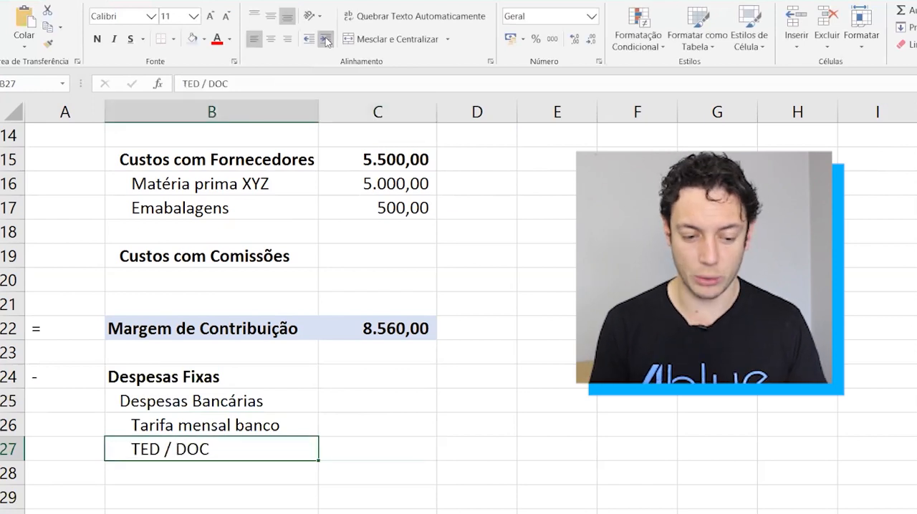
# Enter a SOMA formula in C25 that totals the January cells of the bank expense items below it.
pyautogui.press('Up')
pyautogui.press('Up')
pyautogui.press('Right')
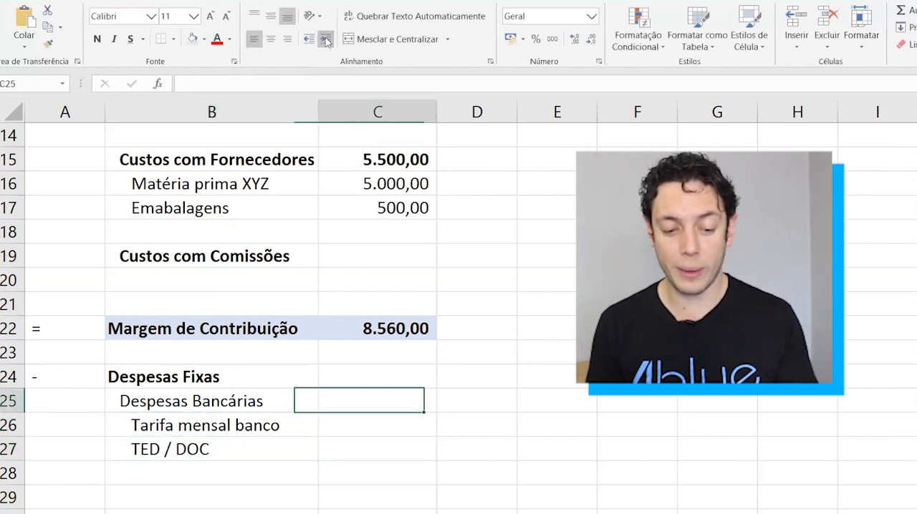
pyautogui.write('=som')
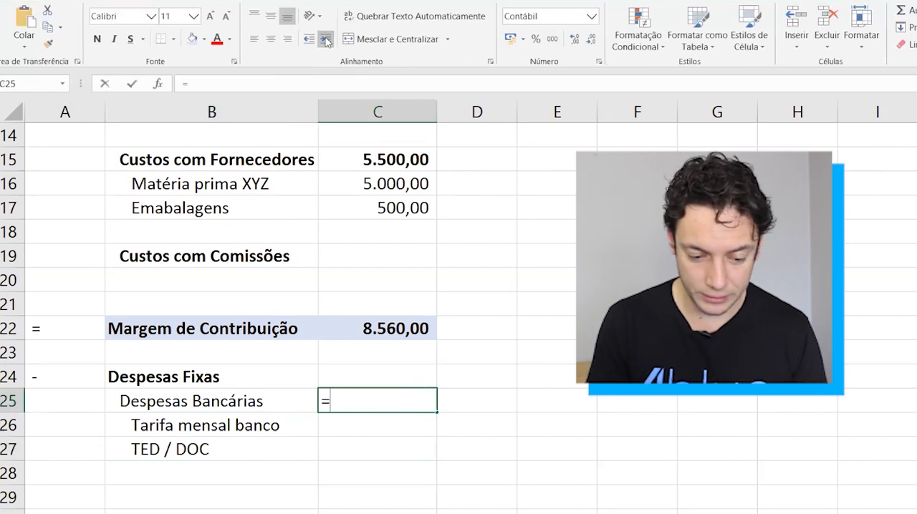
pyautogui.press('Tab')
pyautogui.press('Down')
pyautogui.hotkey('shift', 'Down')
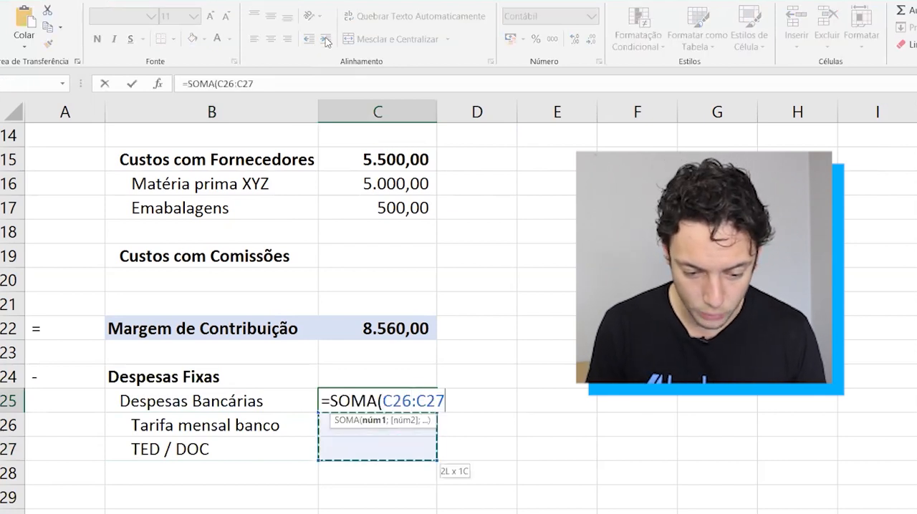
pyautogui.hotkey('shift', 'Down')
pyautogui.press('Return')
# Enter the group label Despesas Administrativas in B29, leaving one blank row after TED / DOC.
pyautogui.press('Left')
pyautogui.press('Down')
pyautogui.press('Up')
pyautogui.press('Down')
pyautogui.press('Down')
pyautogui.press('Down')
pyautogui.press('Down')
pyautogui.press('Down')
pyautogui.press('Down')
pyautogui.press('Down')
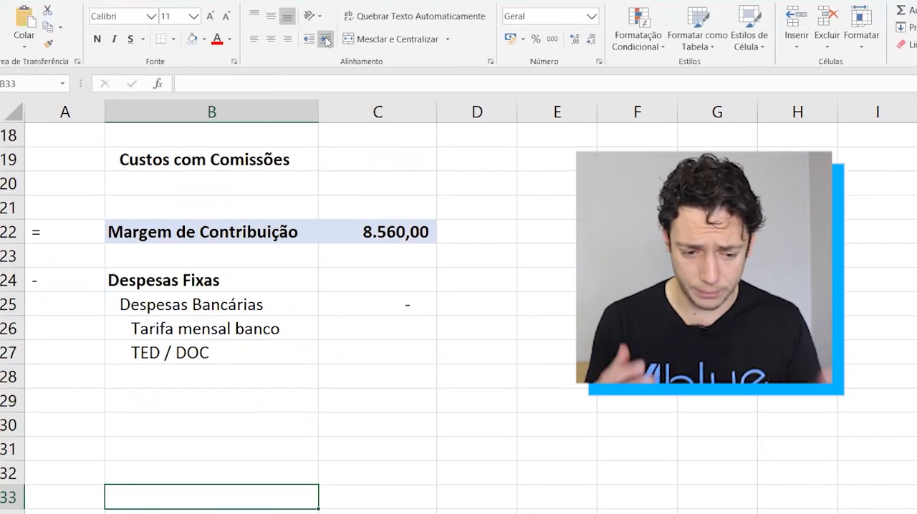
pyautogui.press('Up')
pyautogui.press('Up')
pyautogui.press('Up')
pyautogui.press('Up')
pyautogui.press('Up')
pyautogui.press('Down')
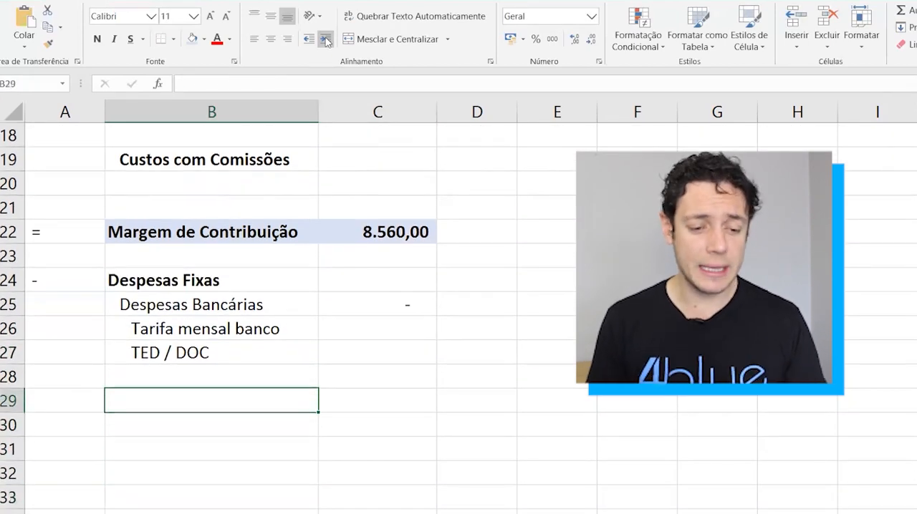
pyautogui.write('Desp')
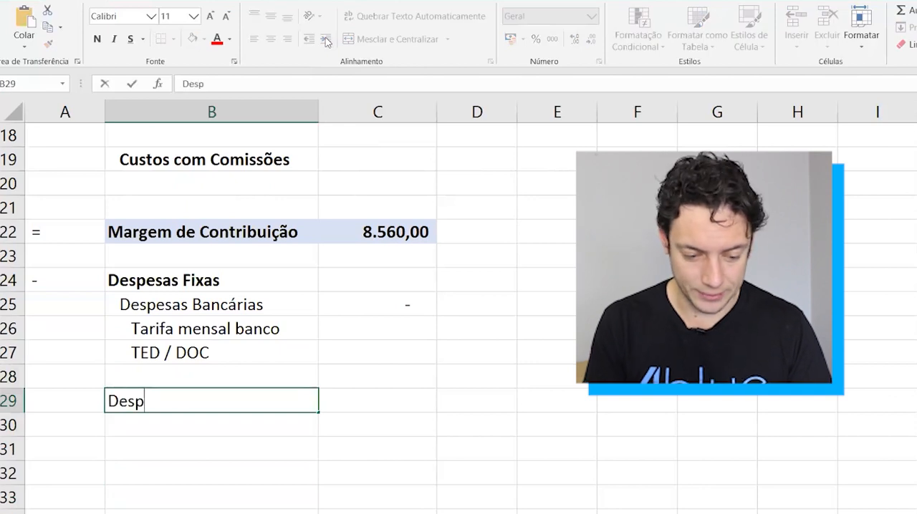
pyautogui.write('esas Administrativas')
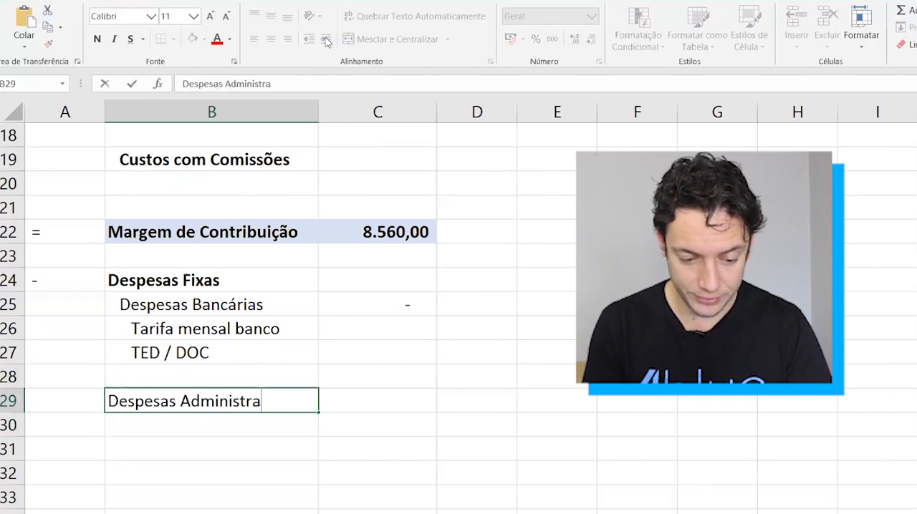
pyautogui.press('Return')
# Enter the group label Despesas com Pessoal in B33, leaving three blank rows below Despesas Administrativas.
pyautogui.press('Down')
pyautogui.press('Down')
pyautogui.press('Down')
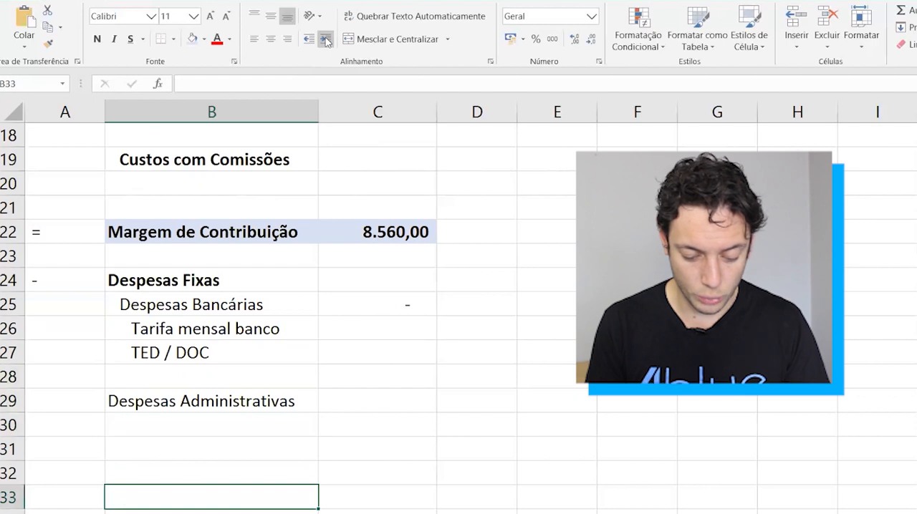
pyautogui.write('Despesas com Pessoal')
pyautogui.press('Return')
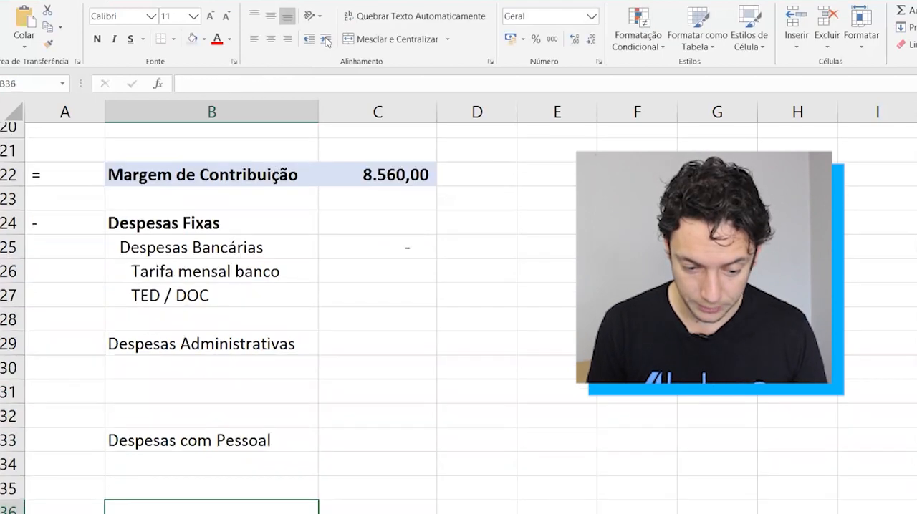
# Add the item Salário Funcionários in B34 under Despesas com Pessoal and indent it one level.
pyautogui.write('Funci')
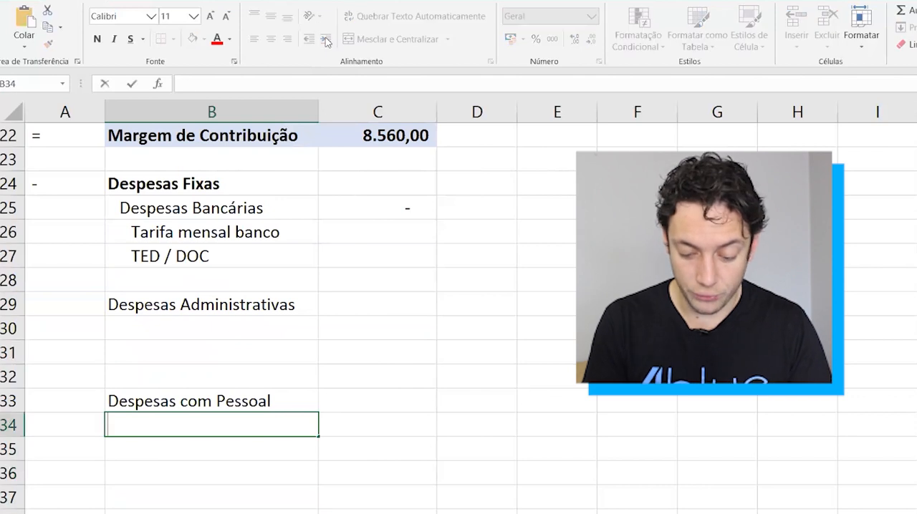
pyautogui.press('BackSpace')
pyautogui.press('BackSpace')
pyautogui.press('BackSpace')
pyautogui.press('BackSpace')
pyautogui.press('BackSpace')
pyautogui.write('Salário Funcioná')
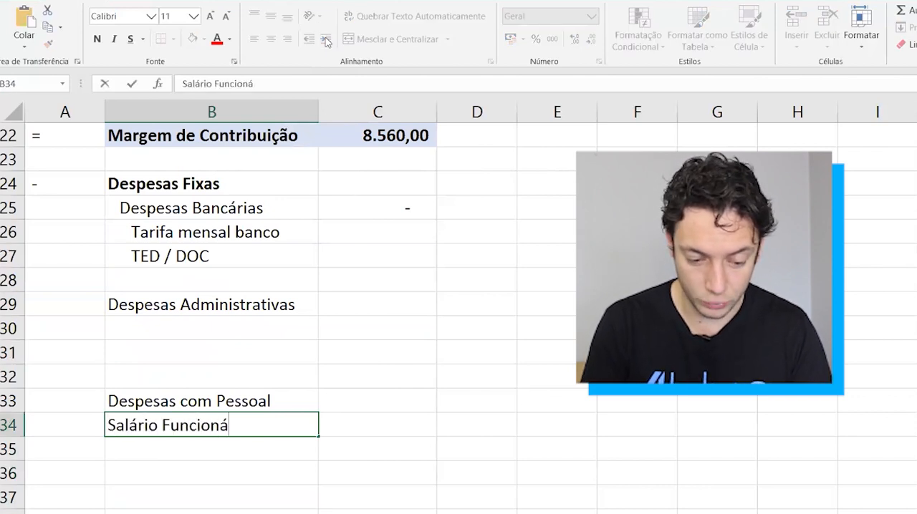
pyautogui.write('rios')
pyautogui.hotkey('ctrl', 'Return')
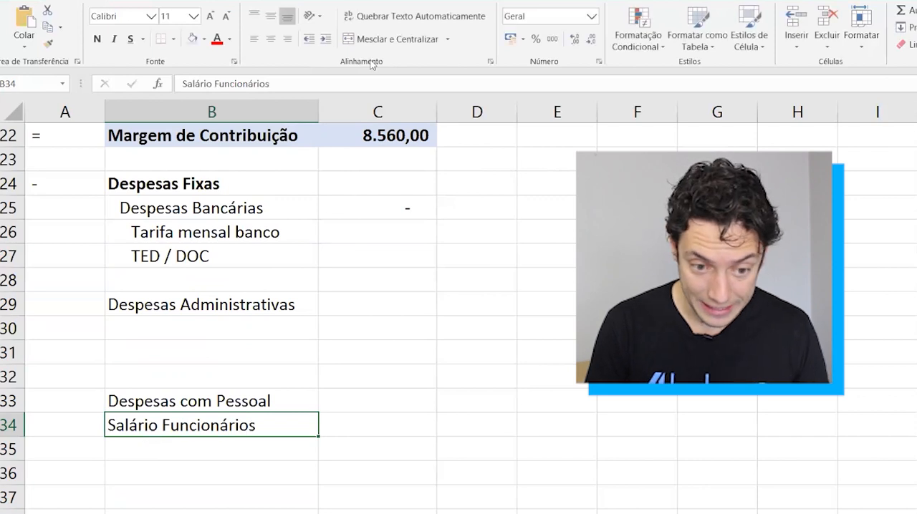
pyautogui.click(325, 40)
pyautogui.press('Return')
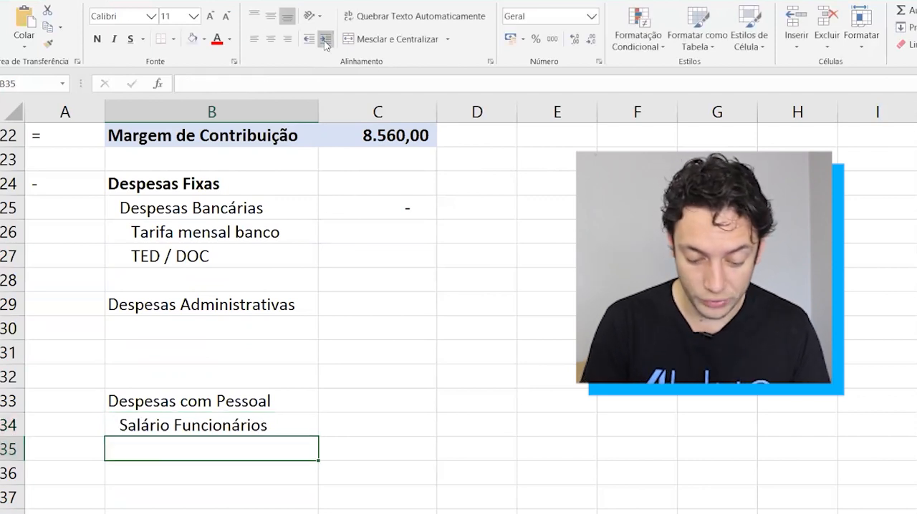
# Add the items Impostos sobre funcionários in B35 and Pró-labore in B36.
pyautogui.write('Impostos sobre funcionários')
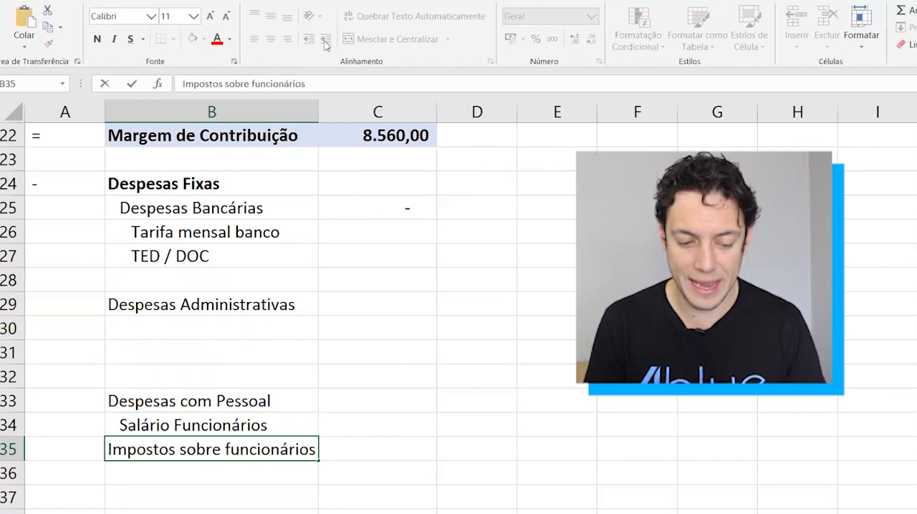
pyautogui.press('Return')
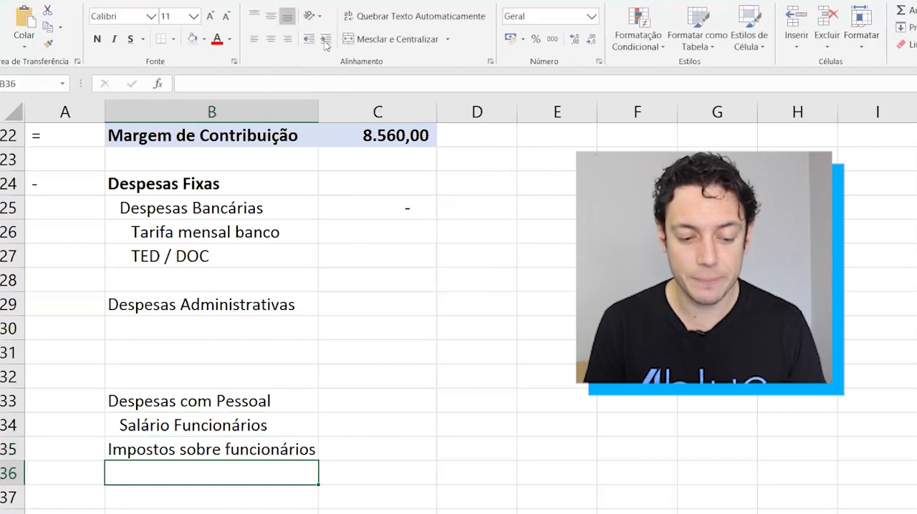
pyautogui.write('Pro')
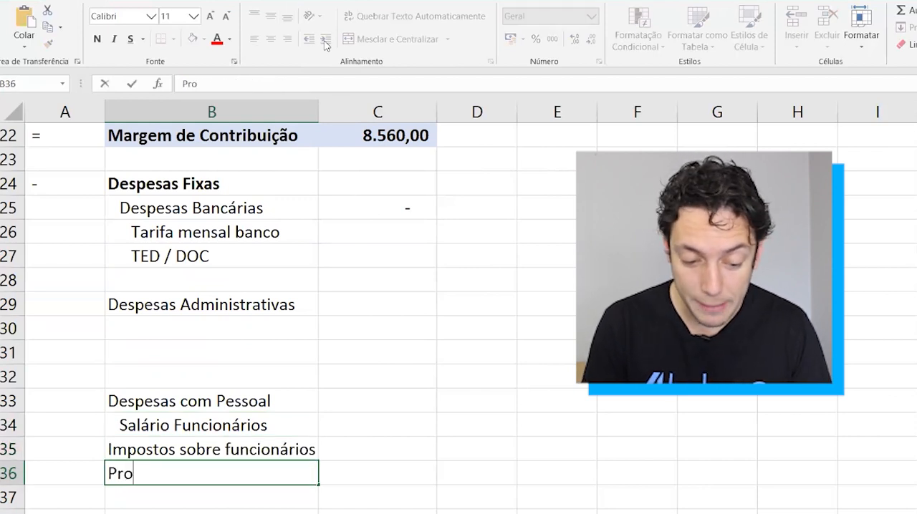
pyautogui.press('BackSpace')
pyautogui.write('ó-labore')
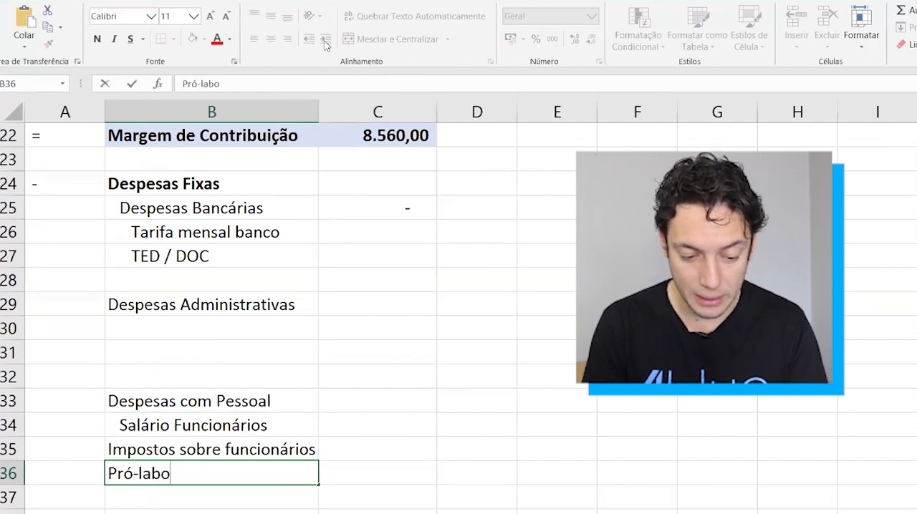
pyautogui.press('Return')
# Indent the Impostos sobre funcionários and Pró-labore labels (B35:B36) one level.
pyautogui.press('Up')
pyautogui.press('Up')
pyautogui.hotkey('shift', 'Down')
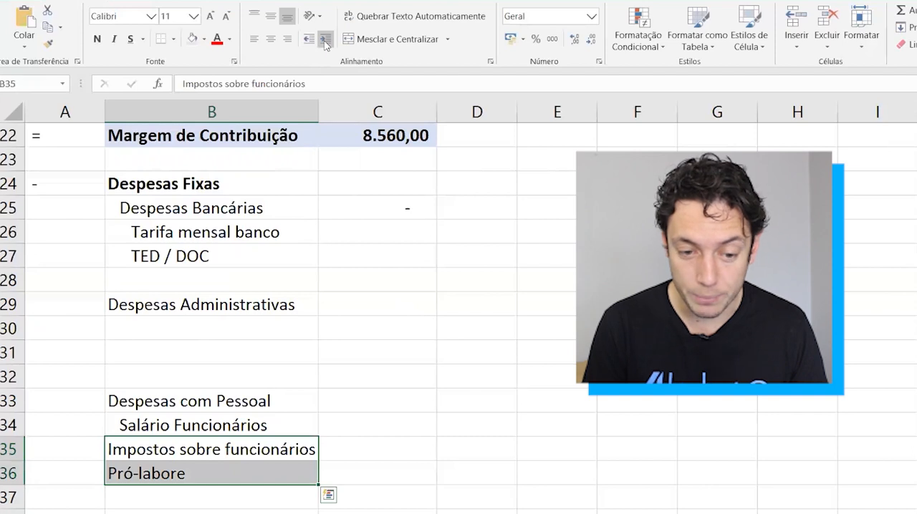
pyautogui.click(325, 42)
# Extend the Pró-labore label in B36 to read Pró-labore / salário sócio.
pyautogui.press('Down')
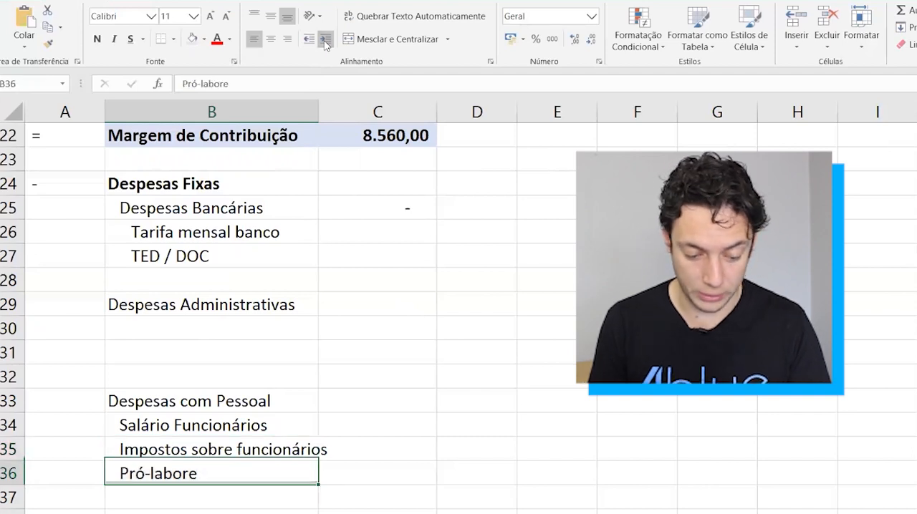
pyautogui.press('F2')
pyautogui.write('/ salário sócio')
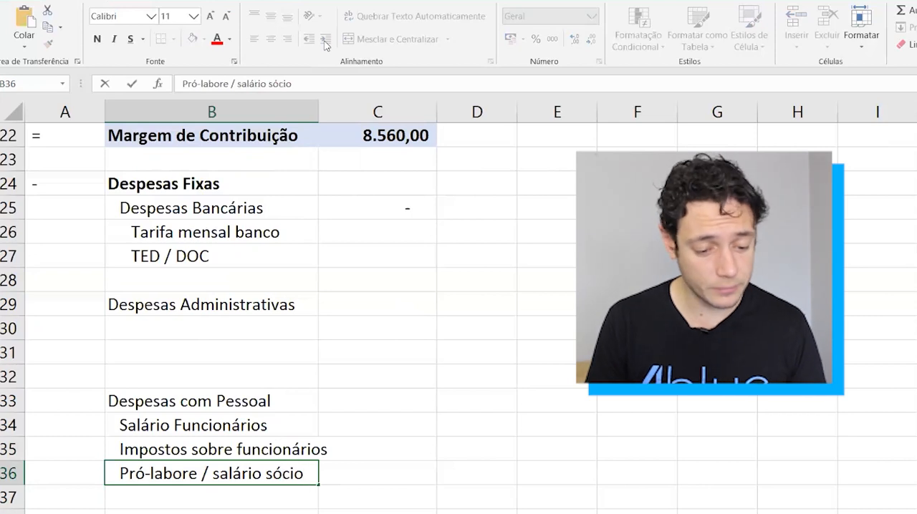
pyautogui.press('Return')
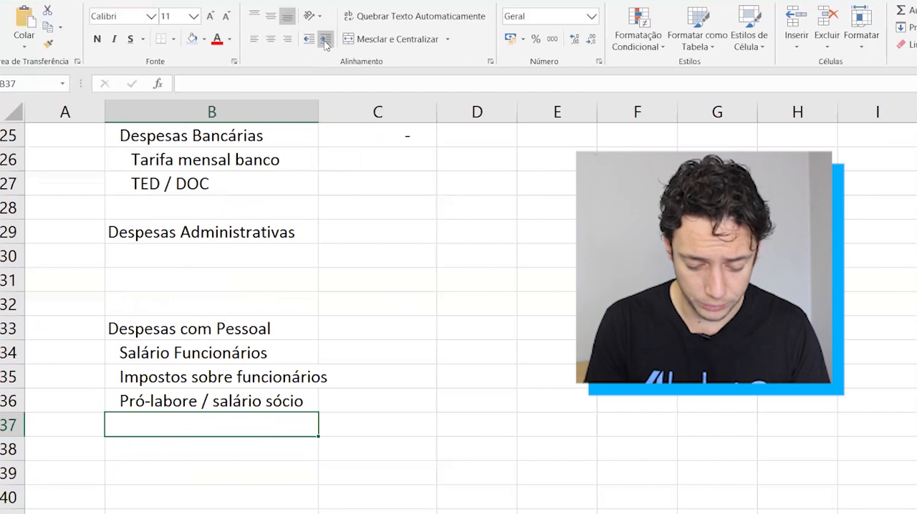
# Add the item Férias / 13º in B37 under Despesas com Pessoal and indent it one level.
pyautogui.write('Fe')
pyautogui.press('BackSpace')
pyautogui.write('érias ')
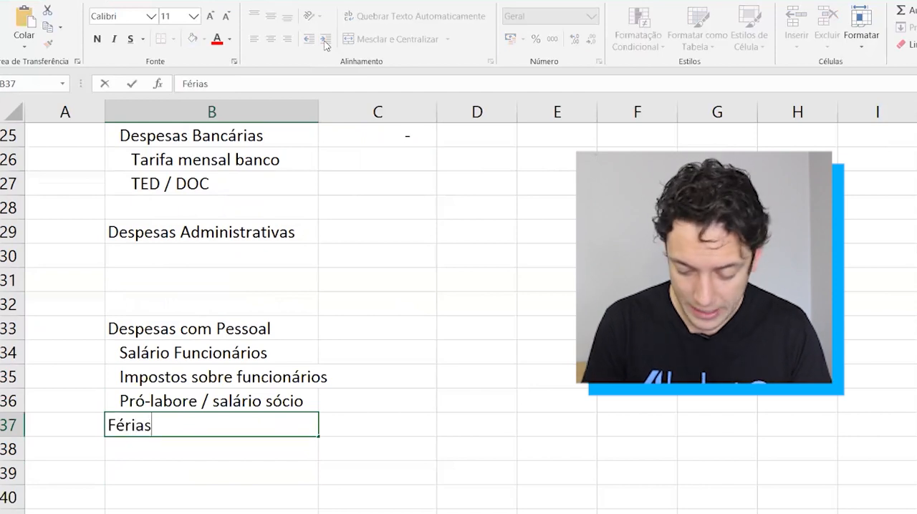
pyautogui.write('/ 13º')
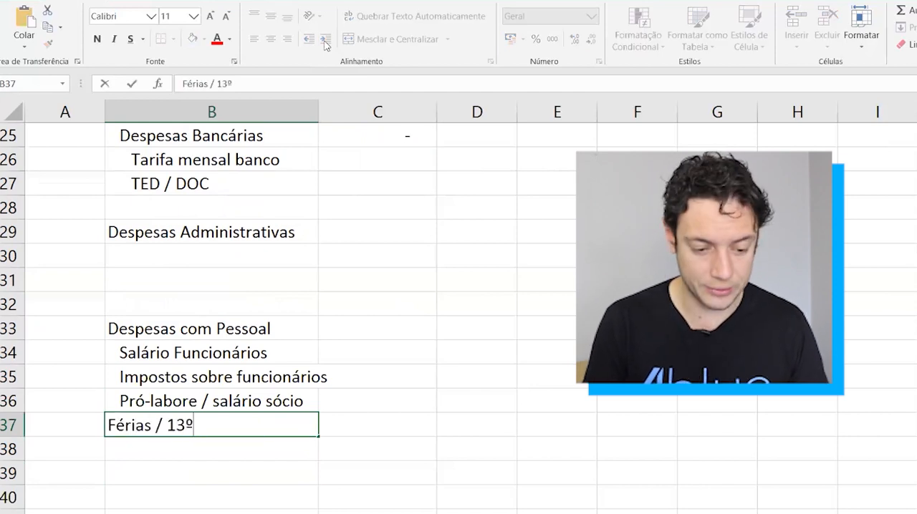
pyautogui.click(326, 40)
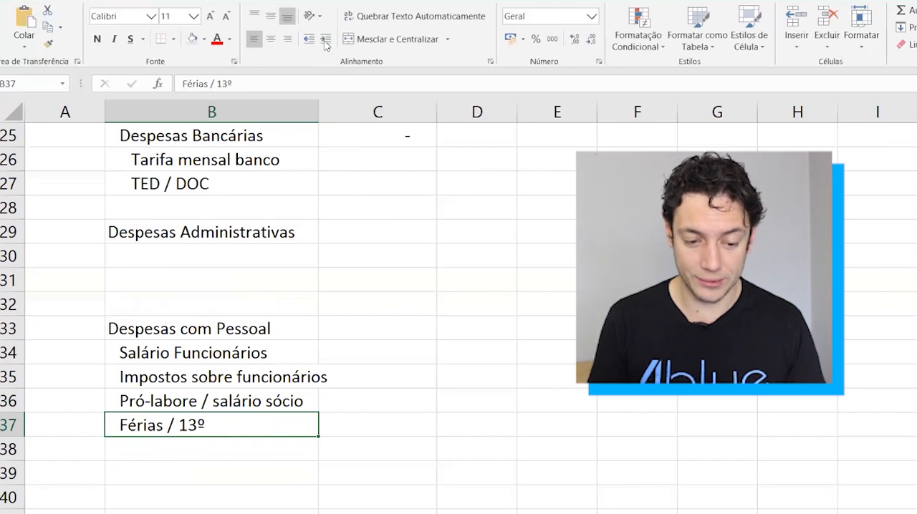
# Enter a SOMA formula in C33 that totals the Despesas com Pessoal item cells starting at C34.
pyautogui.press('Up')
pyautogui.press('Up')
pyautogui.press('Up')
pyautogui.press('Up')
pyautogui.press('Right')
pyautogui.write('=som')
pyautogui.press('Tab')
pyautogui.press('Down')
pyautogui.hotkey('shift', 'Down')
pyautogui.hotkey('shift', 'Down')
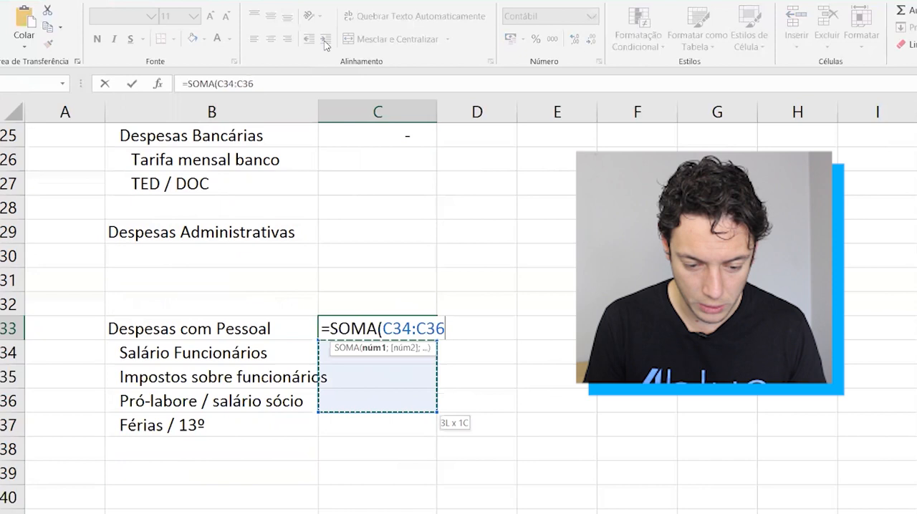
pyautogui.hotkey('shift', 'Down')
pyautogui.hotkey('shift', 'Down')
pyautogui.press('Return')
# Make the Despesas com Pessoal label and its total (B33:C33) bold.
pyautogui.press('Up')
pyautogui.press('Left')
pyautogui.hotkey('shift', 'Right')
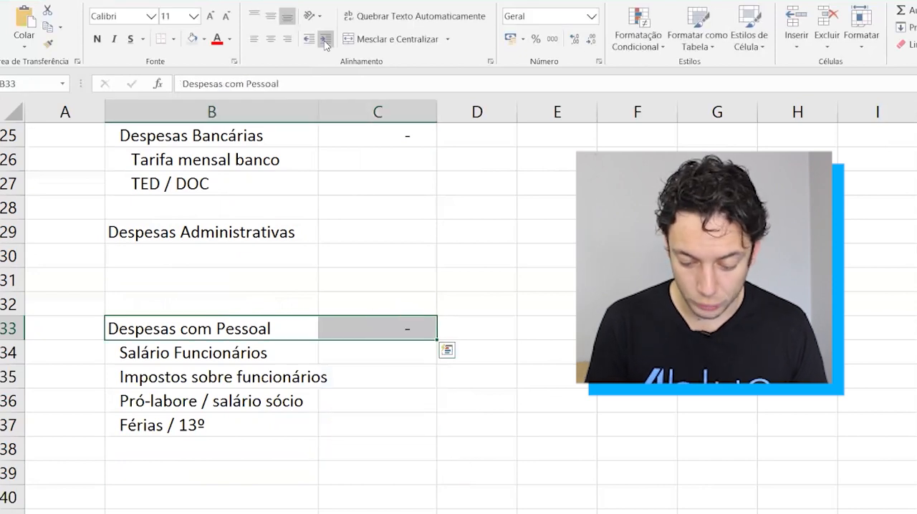
pyautogui.hotkey('ctrl', 'n')
# Enter a SOMA formula over C30:C32 in C29 as the Despesas Administrativas total.
pyautogui.press('Down')
pyautogui.press('Up')
pyautogui.press('Up')
pyautogui.press('Up')
pyautogui.press('Up')
pyautogui.press('Up')
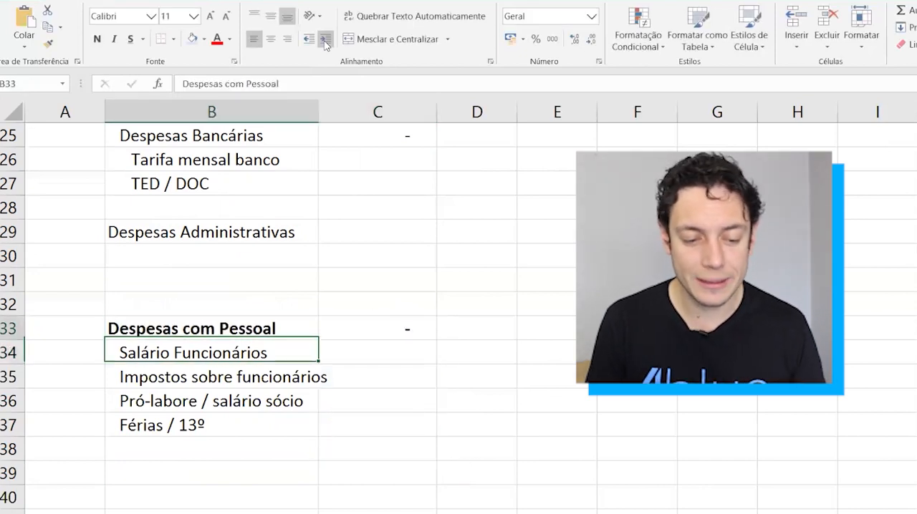
pyautogui.press('Right')
pyautogui.write('=soma')
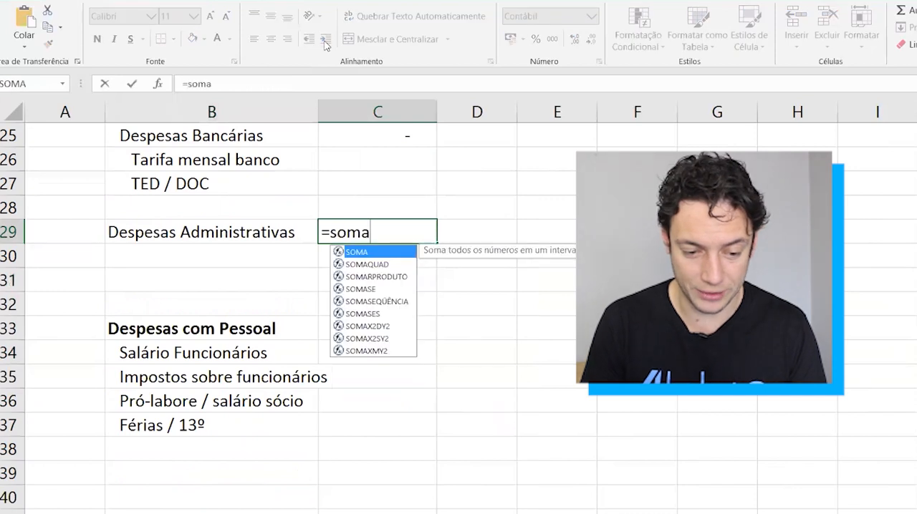
pyautogui.press('Tab')
pyautogui.press('Down')
pyautogui.hotkey('shift', 'Down')
pyautogui.hotkey('shift', 'Down')
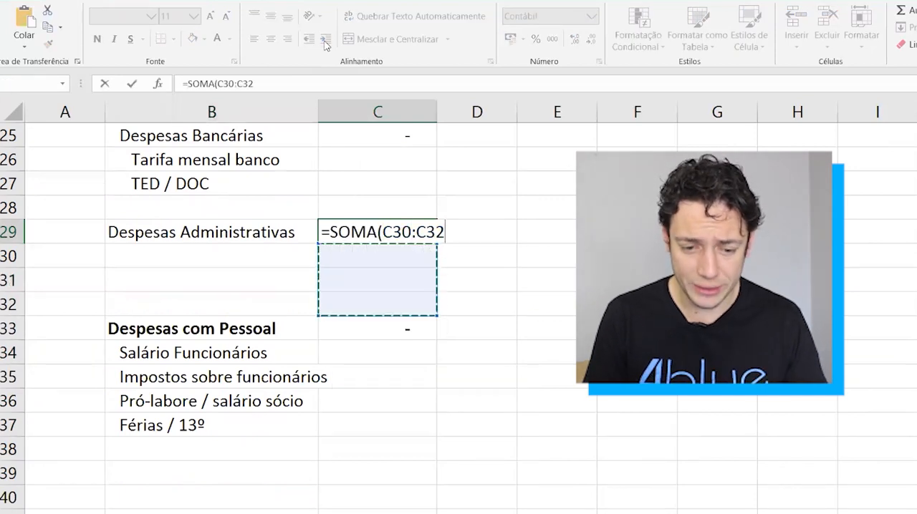
pyautogui.press('Return')
# Make the Despesas Administrativas row (B29:C29) and the Despesas Bancárias row (B25:C25) bold.
pyautogui.press('Up')
pyautogui.press('Left')
pyautogui.hotkey('shift', 'Right')
pyautogui.hotkey('ctrl', 'n')
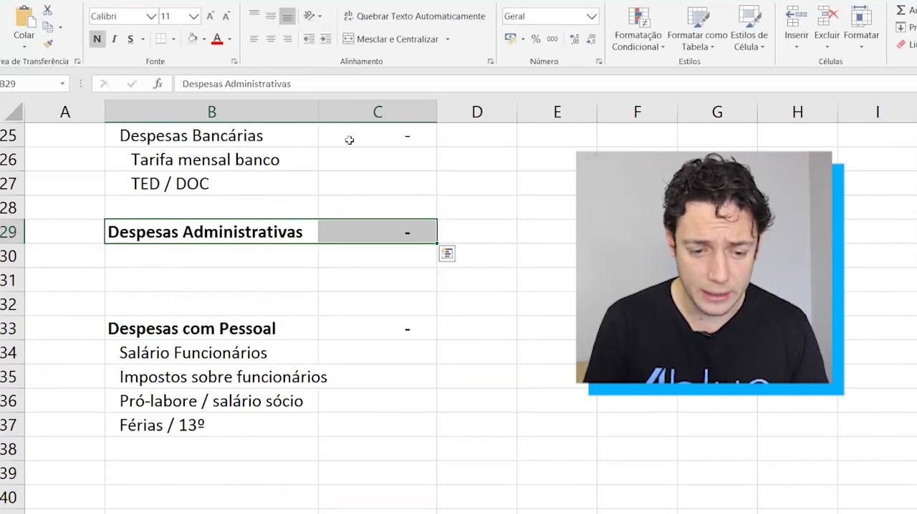
pyautogui.scroll(1, 349, 140)
pyautogui.moveTo(308, 182); pyautogui.dragTo(365, 185)
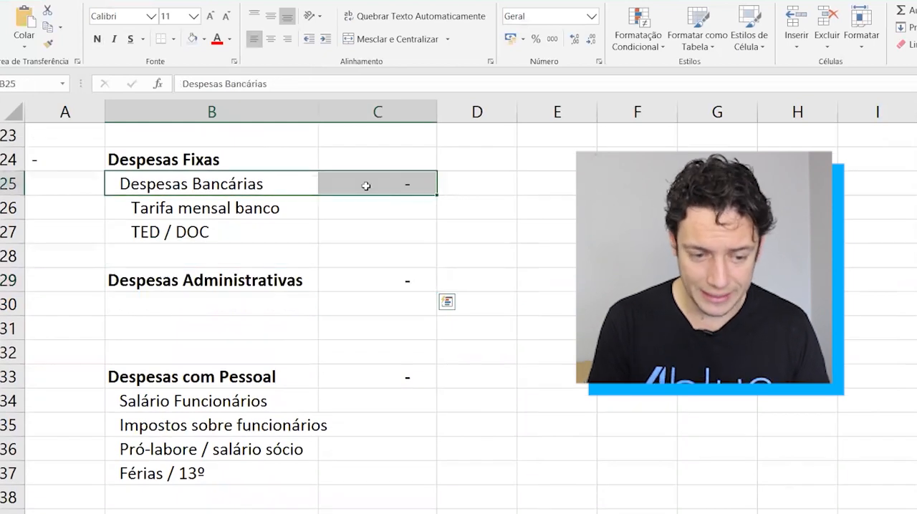
pyautogui.hotkey('ctrl', 'n')
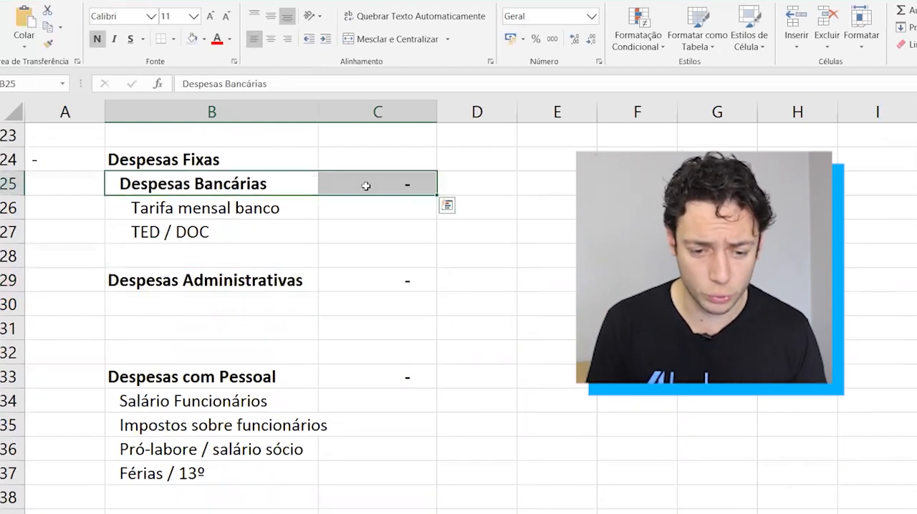
# Add the group heading Despesas com Prestadores Serv. in B40 below the personnel expenses.
pyautogui.scroll(-2, 305, 351)
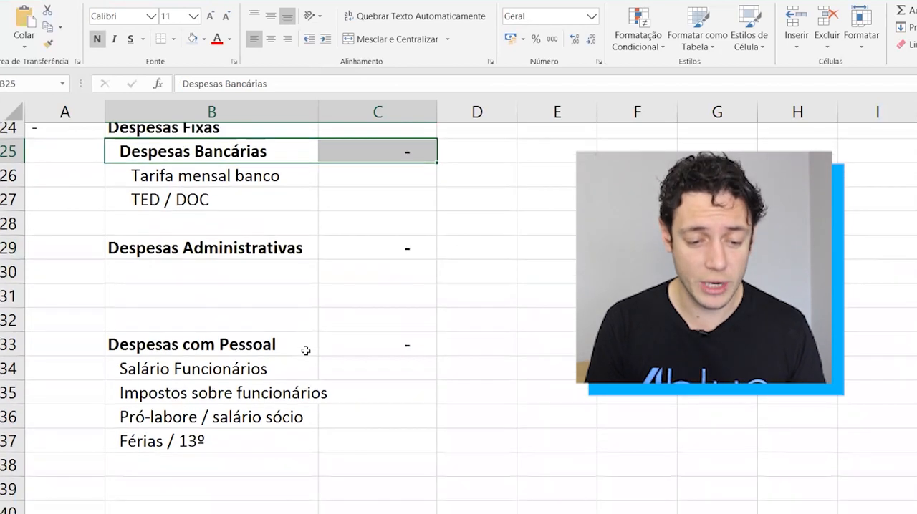
pyautogui.click(235, 430)
pyautogui.press('Down')
pyautogui.write('Despe')
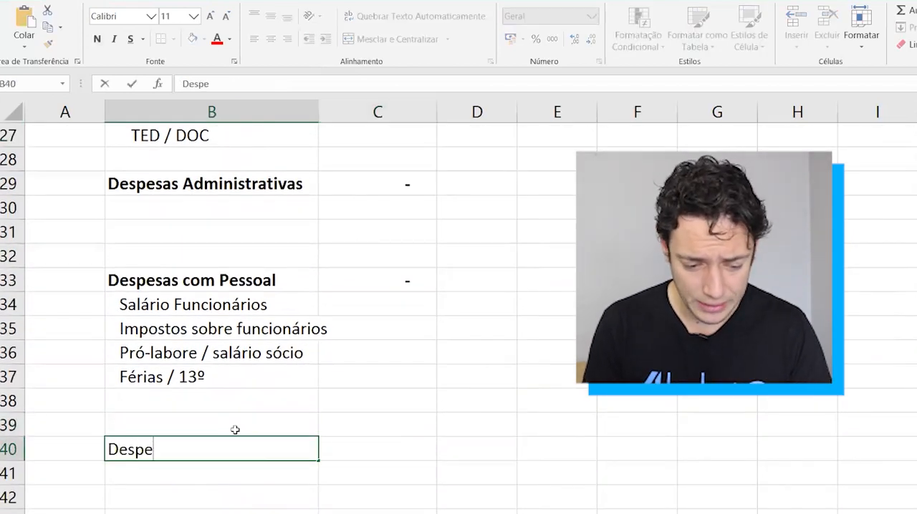
pyautogui.write('sas com Presto')
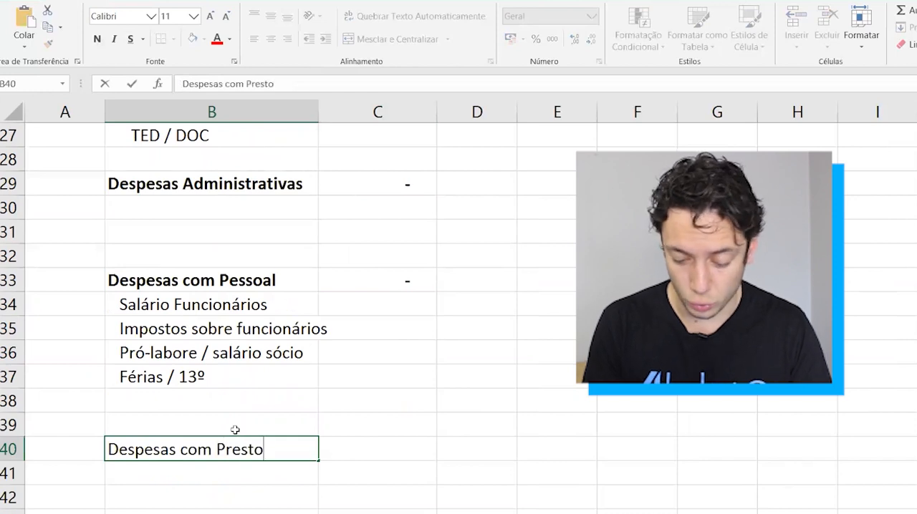
pyautogui.write('dores Servi')
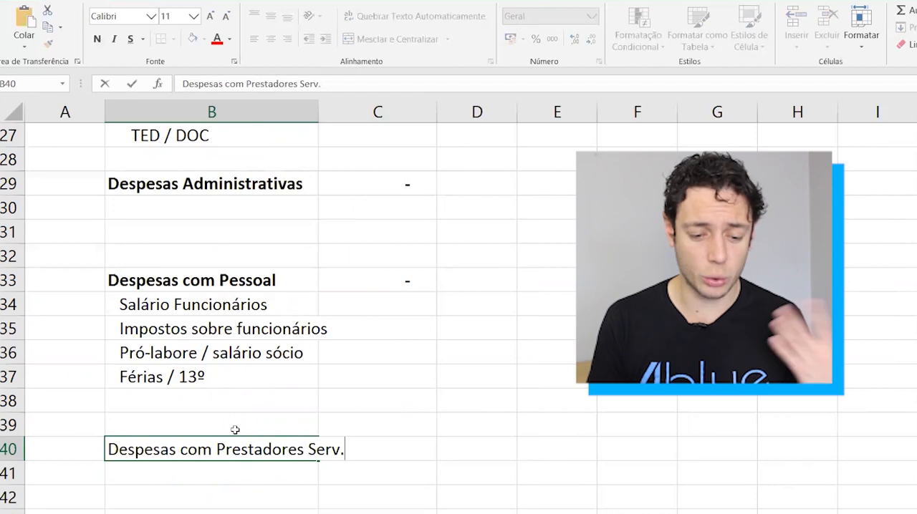
pyautogui.hotkey('ctrl', 'Return')
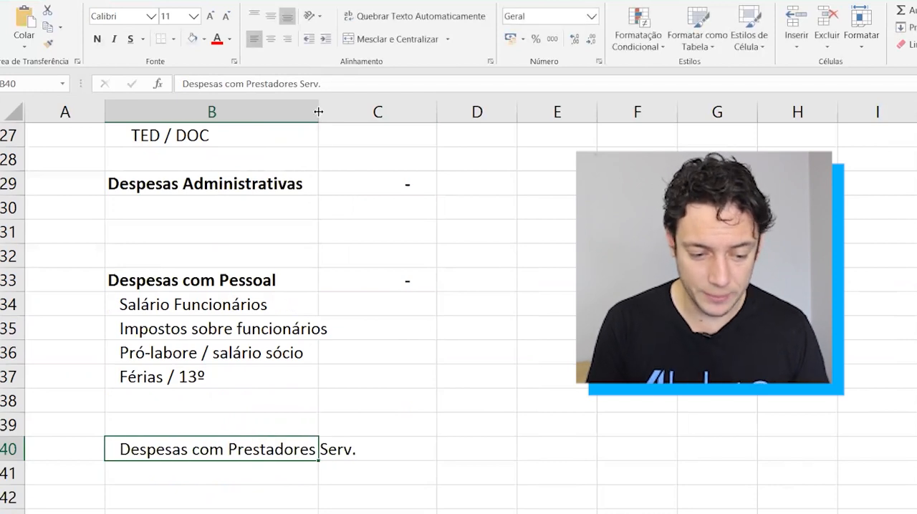
# Copy the formatting of the Despesas com Pessoal heading in B33 onto the Despesas com Prestadores Serv. heading in B40.
pyautogui.click(211, 282)
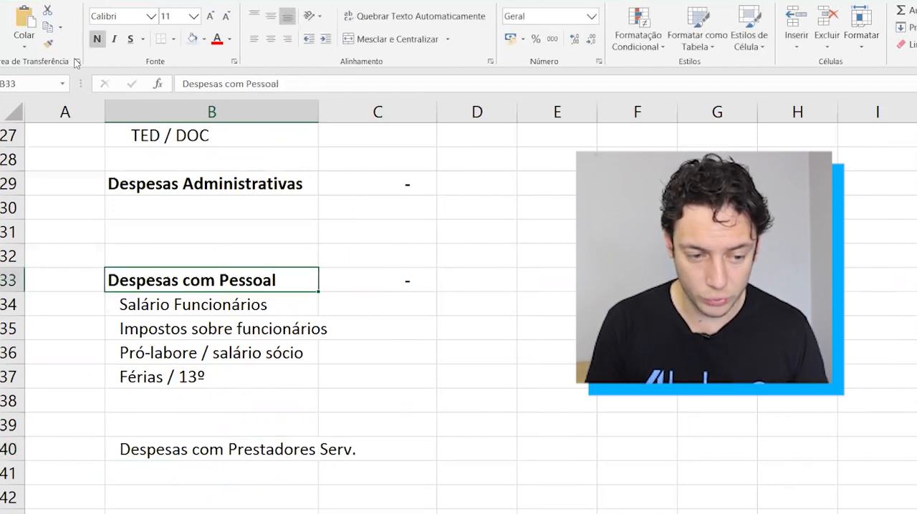
pyautogui.click(48, 44)
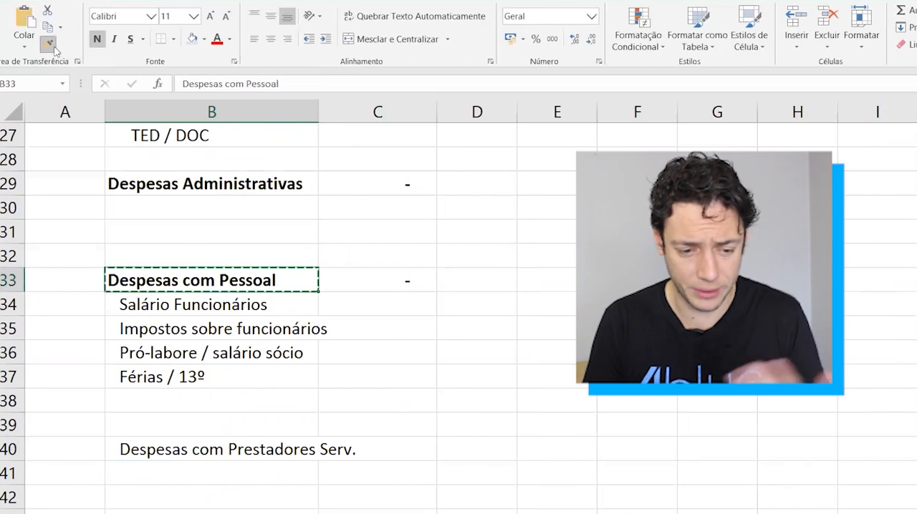
pyautogui.click(149, 440)
pyautogui.press('Right')
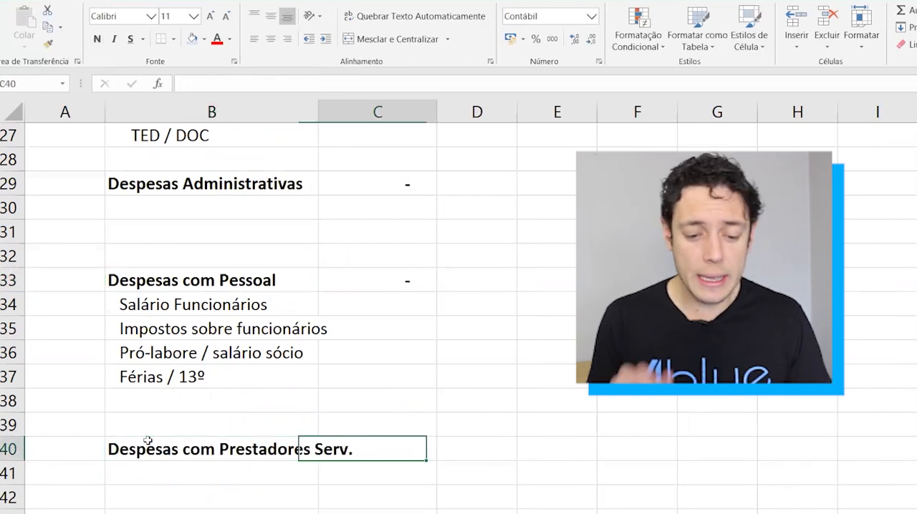
# Total the Despesas Fixas in C24 with a SOMA formula of the group totals C25, C29, C33 and C40.
pyautogui.scroll(3, 148, 439)
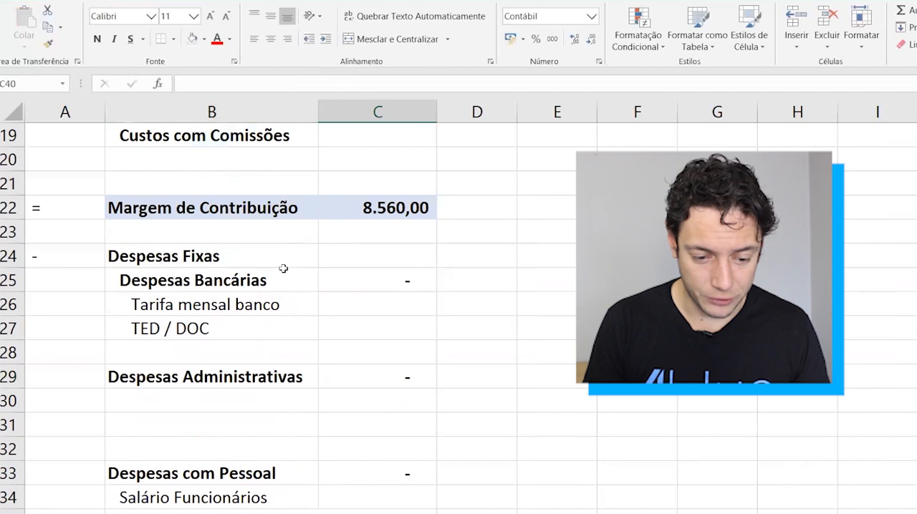
pyautogui.click(355, 257)
pyautogui.write('=soma')
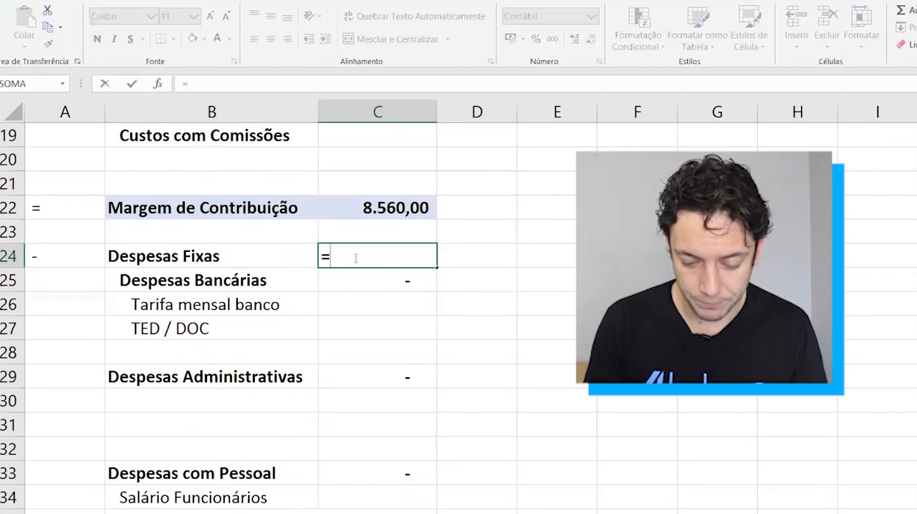
pyautogui.press('Tab')
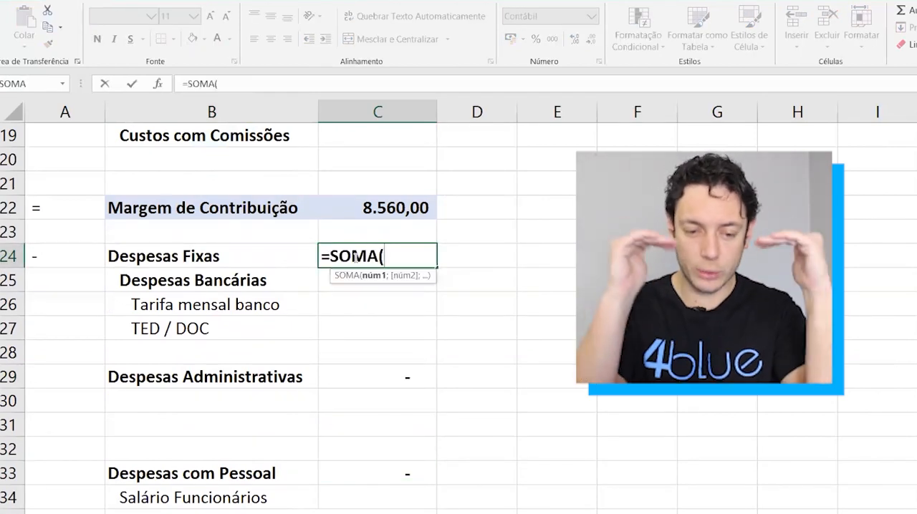
pyautogui.click(334, 288)
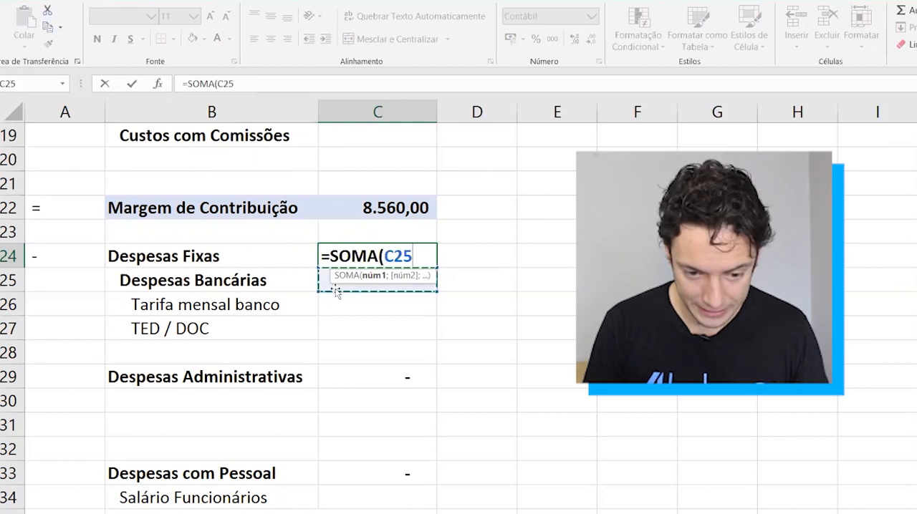
pyautogui.write(';')
pyautogui.click(344, 377)
pyautogui.scroll(-1, 345, 378)
pyautogui.write(';')
pyautogui.click(358, 374)
pyautogui.scroll(-1, 359, 377)
pyautogui.scroll(-1, 359, 377)
pyautogui.write(';')
pyautogui.click(361, 424)
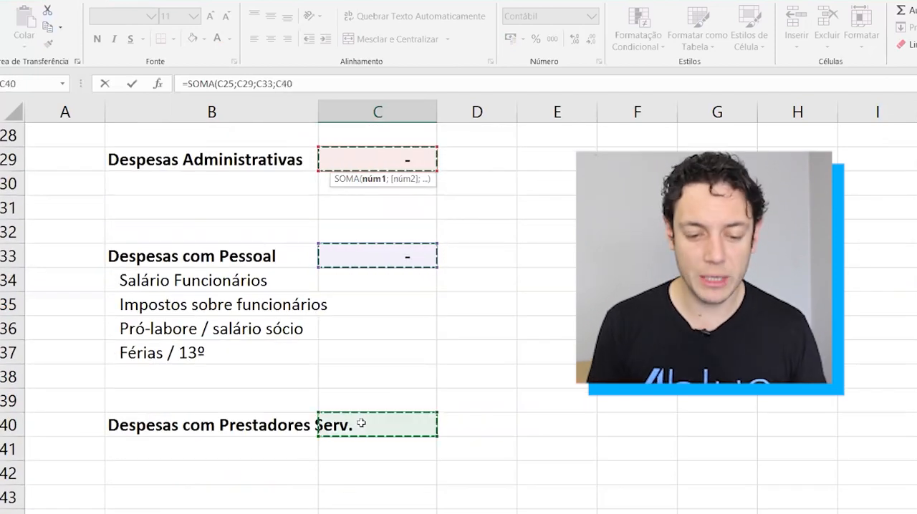
pyautogui.press('Return')
# Enter 3200 as the Salário Funcionários amount in C34.
pyautogui.scroll(3, 361, 424)
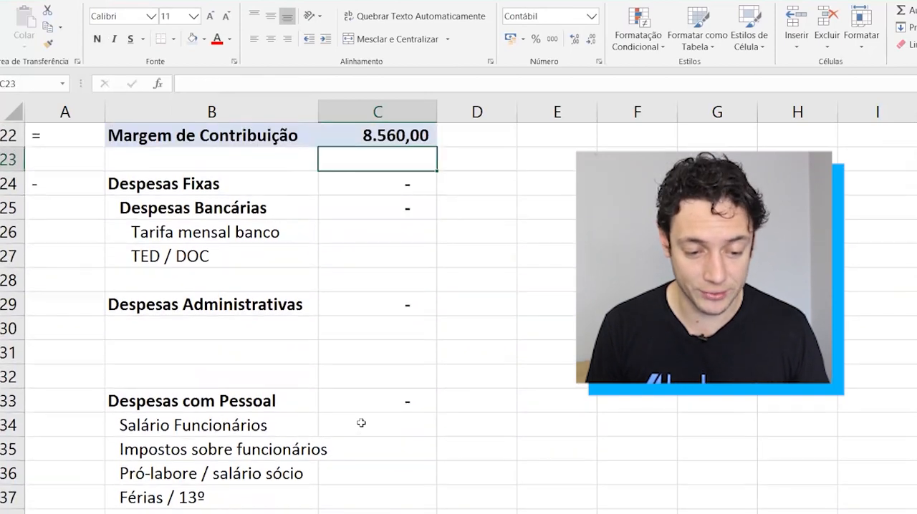
pyautogui.press('Left')
pyautogui.press('Down')
pyautogui.press('Down')
pyautogui.press('Down')
pyautogui.press('Down')
pyautogui.press('Down')
pyautogui.press('Down')
pyautogui.press('Down')
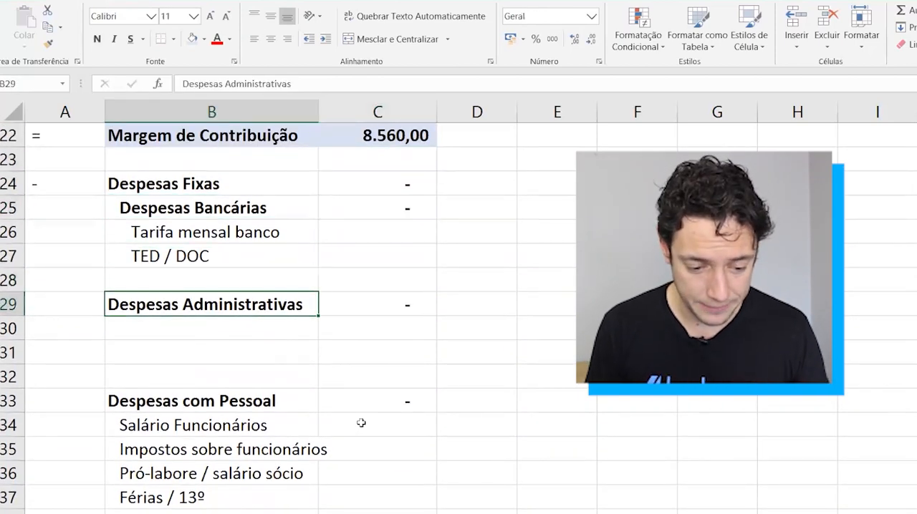
pyautogui.press('Right')
pyautogui.press('Down')
pyautogui.press('Down')
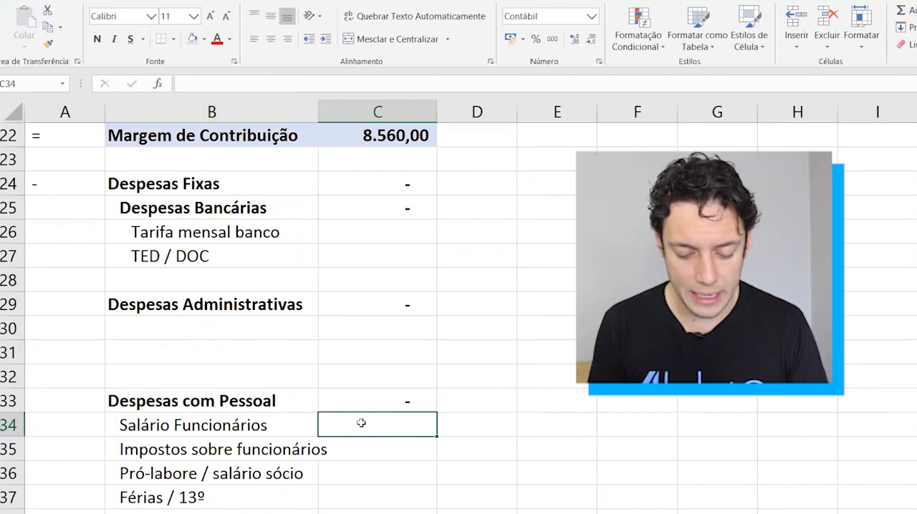
pyautogui.write('3200')
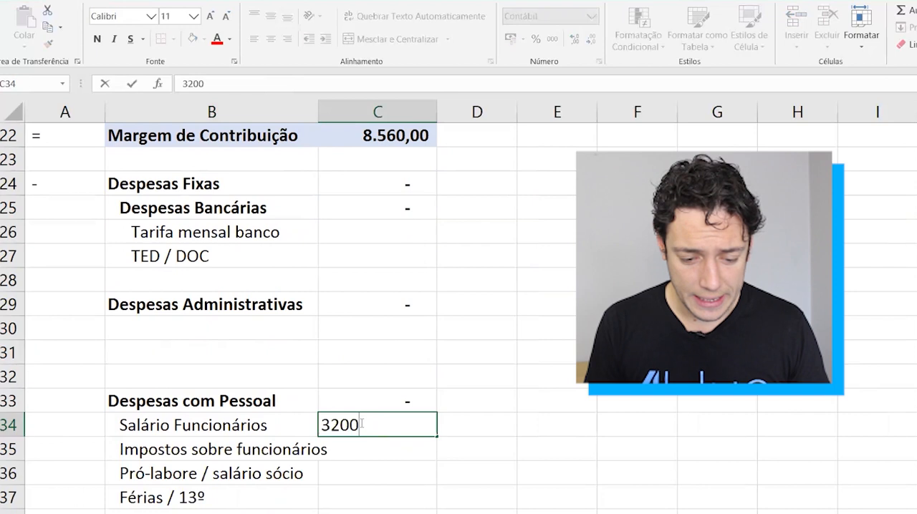
pyautogui.press('Return')
# Enter 320 for Impostos sobre funcionários in C35 and 4000 for Pró-labore / salário sócio in C36.
pyautogui.press('Down')
pyautogui.press('Up')
pyautogui.write('320')
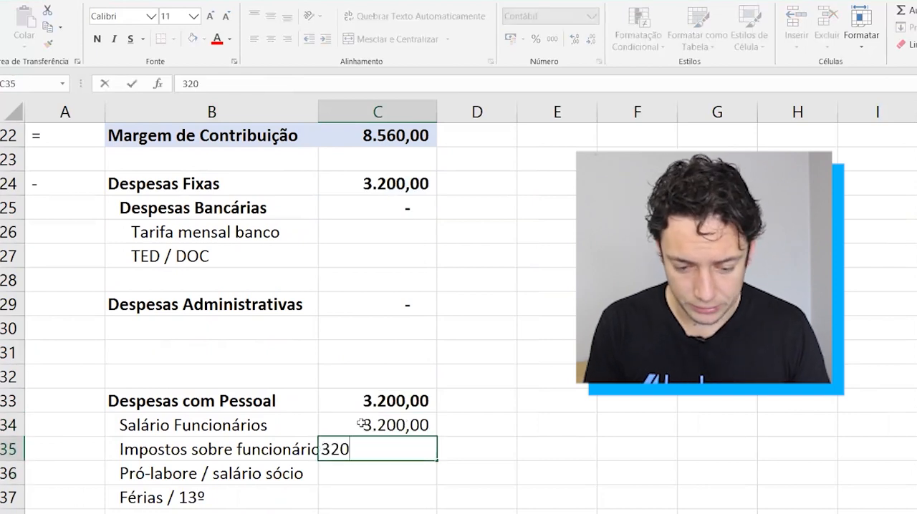
pyautogui.press('Return')
pyautogui.press('Down')
pyautogui.press('Up')
pyautogui.write('4000')
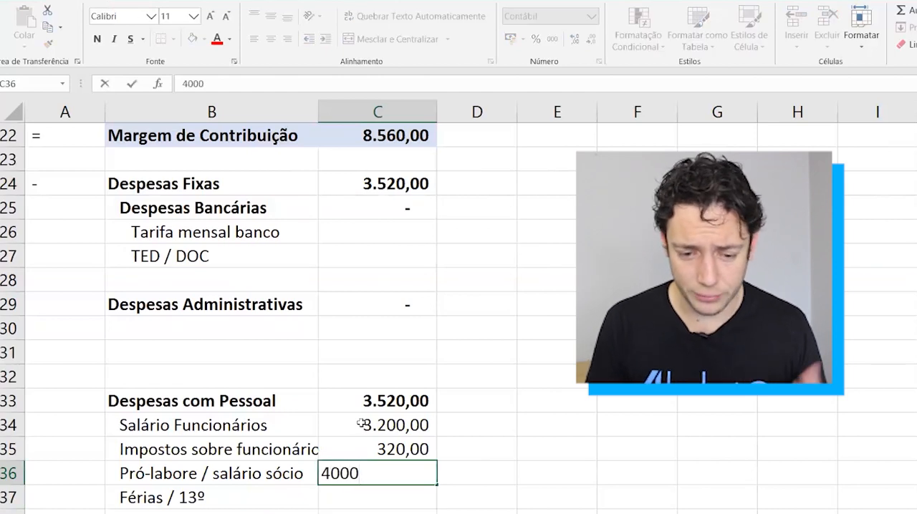
pyautogui.press('Return')
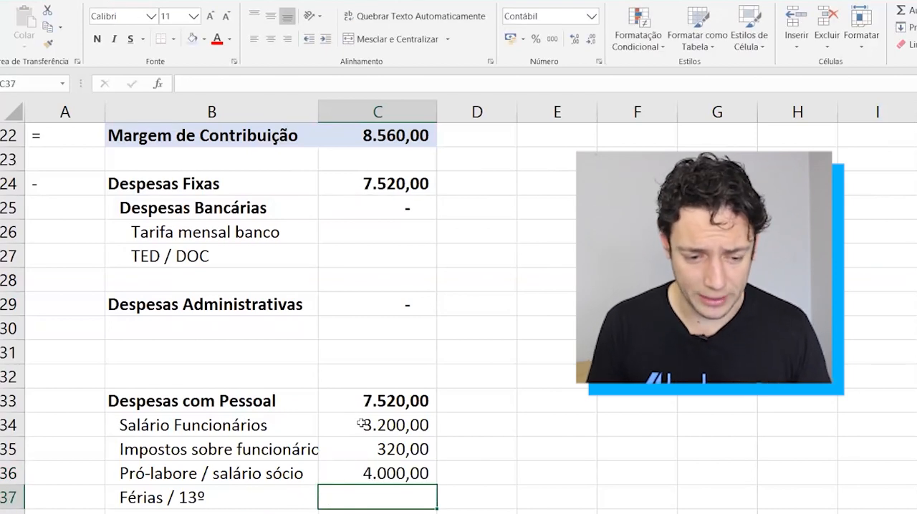
# Add the item Aluguel in B30 under Despesas Administrativas and indent it one level.
pyautogui.click(160, 348)
pyautogui.press('Up')
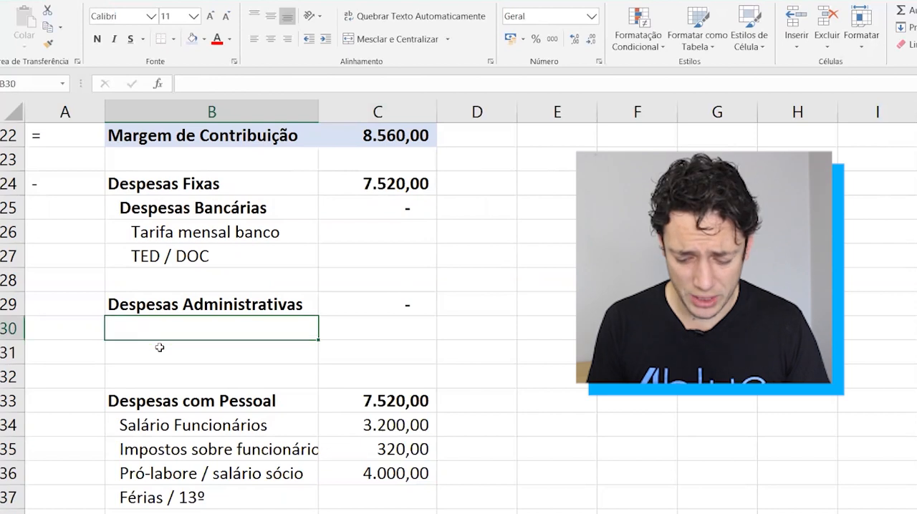
pyautogui.write('Alugue')
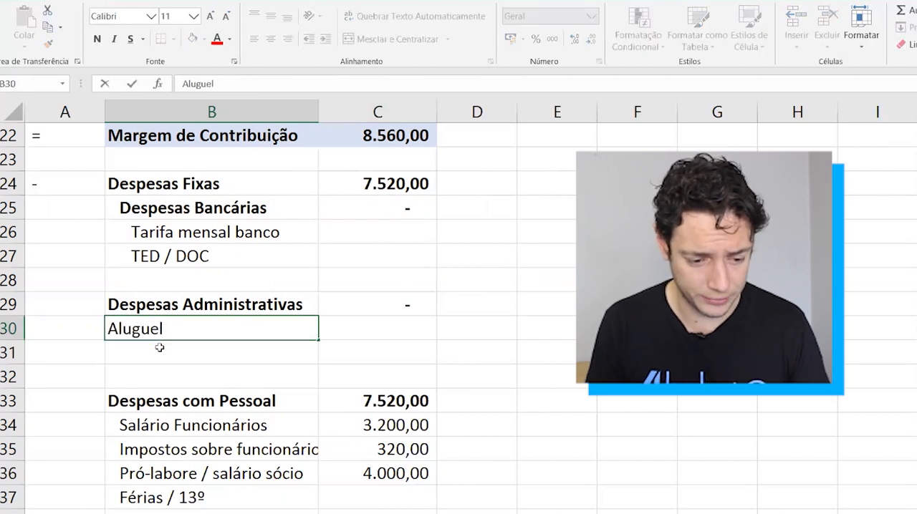
pyautogui.write('l')
pyautogui.hotkey('ctrl', 'Return')
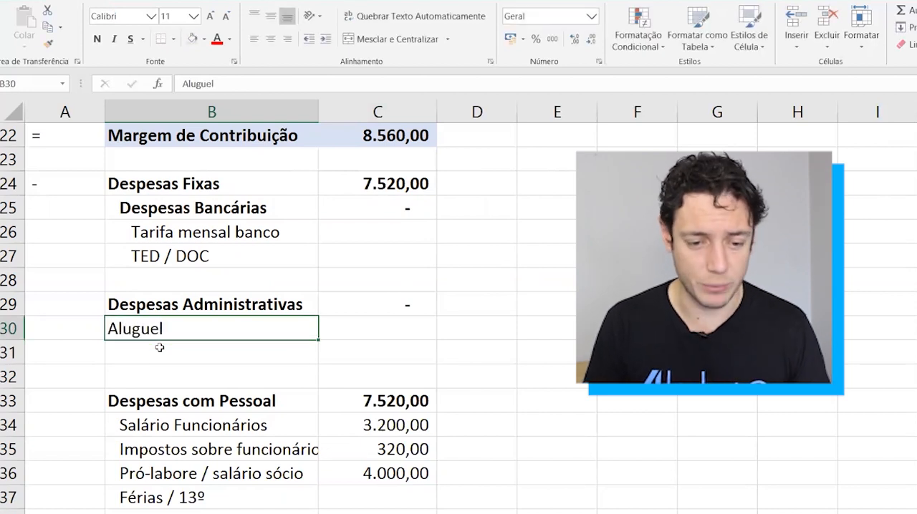
pyautogui.click(326, 41)
pyautogui.press('Down')
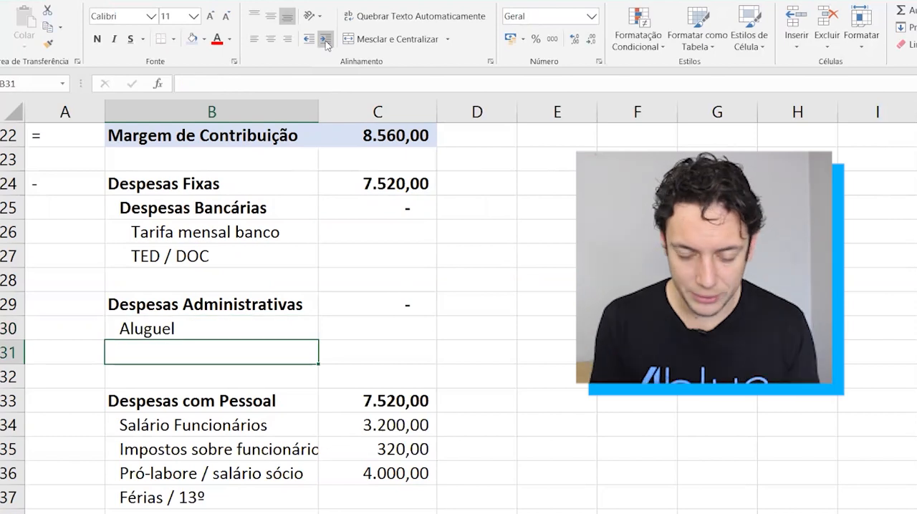
# Enter 1200 as the Aluguel amount in C30.
pyautogui.press('Up')
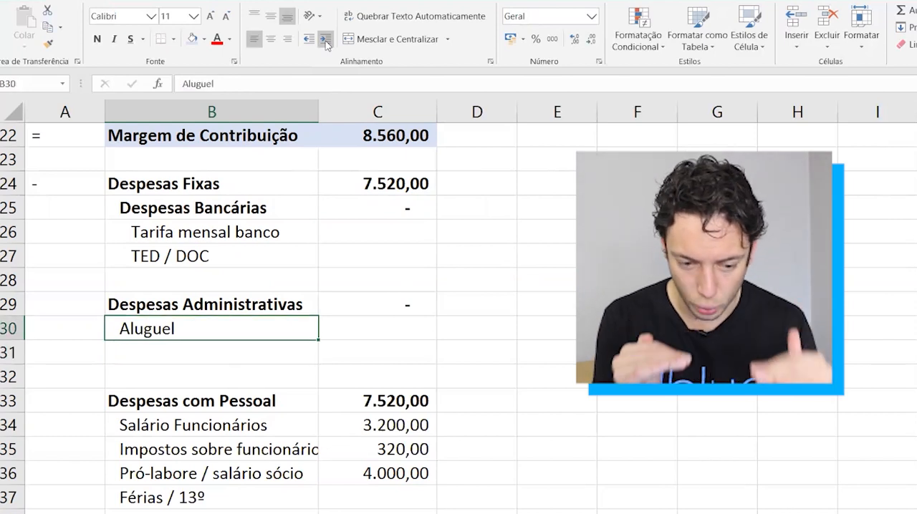
pyautogui.press('Right')
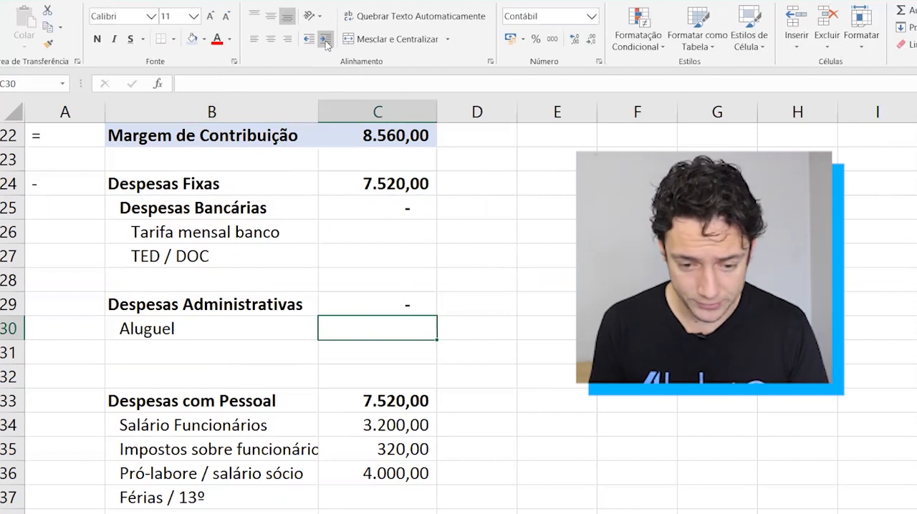
pyautogui.write('1200')
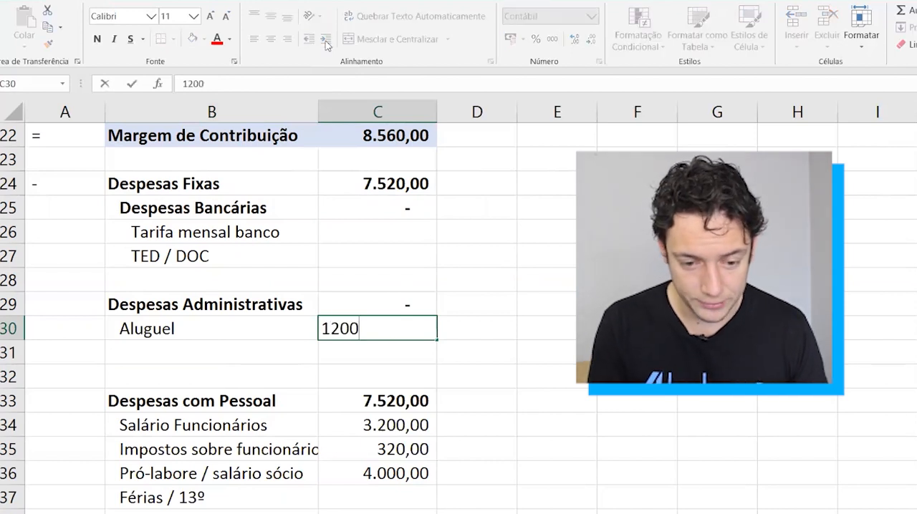
pyautogui.press('Return')
pyautogui.press('Up')
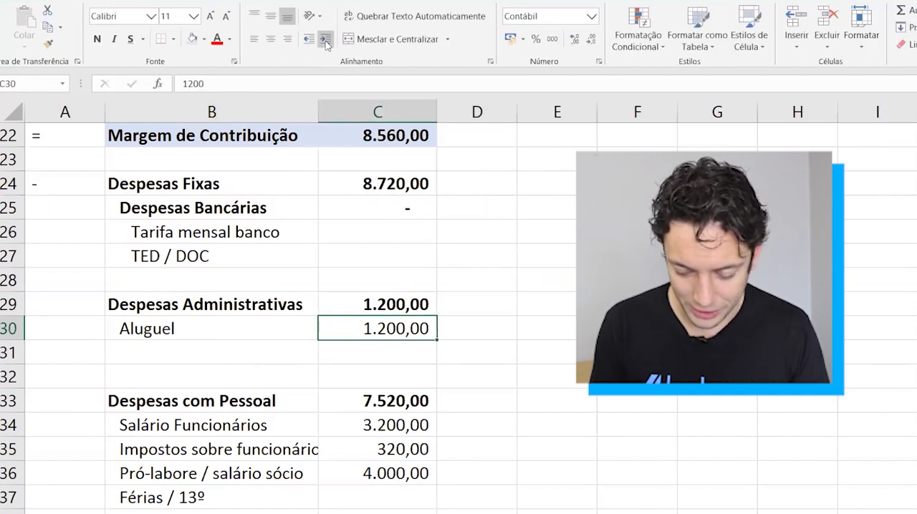
# Replace the Aluguel amount in C30 with 1000.
pyautogui.write('1000')
pyautogui.press('Return')
pyautogui.press('Up')
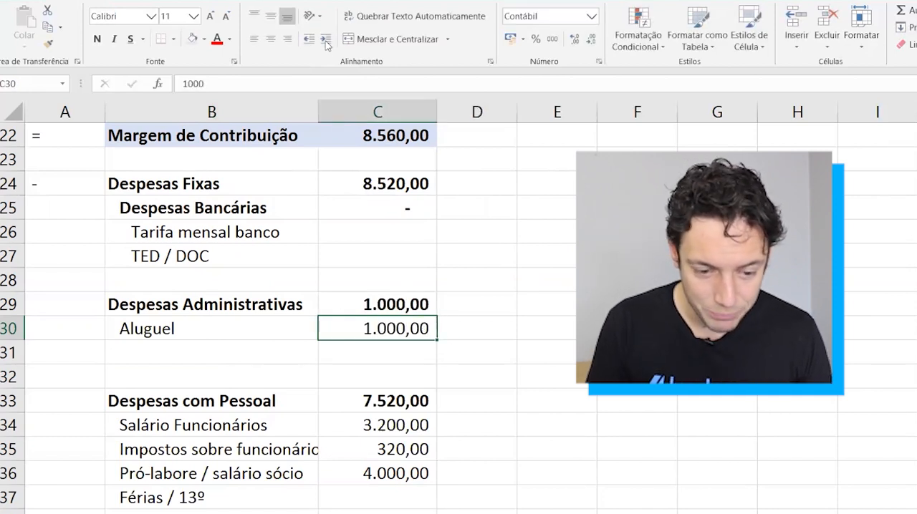
pyautogui.scroll(2, 328, 273)
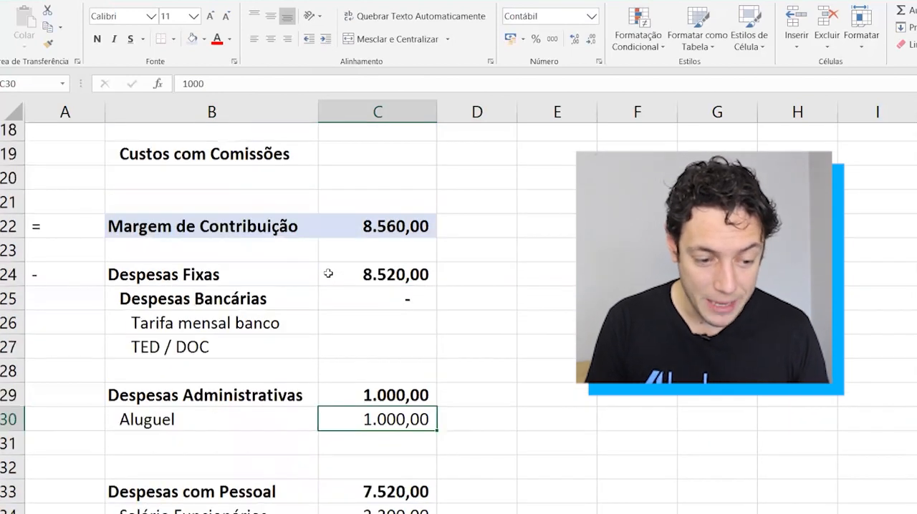
pyautogui.click(10, 231)
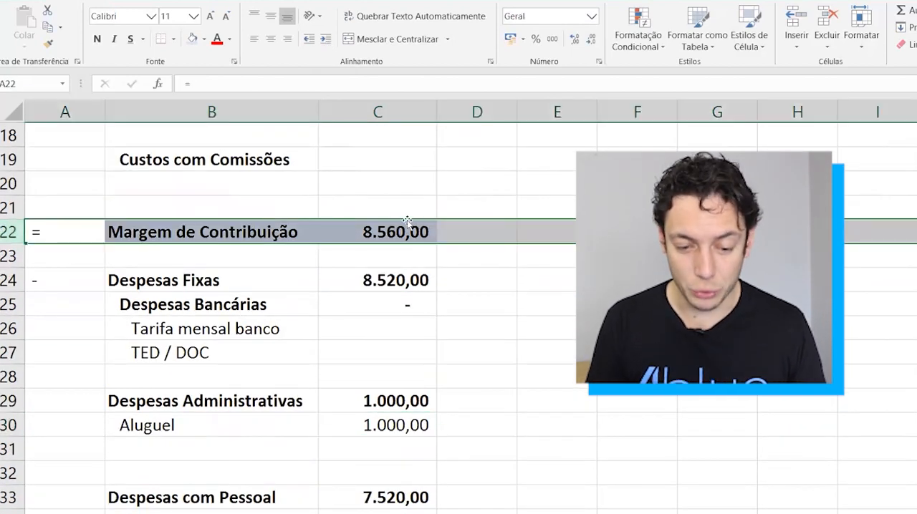
pyautogui.moveTo(8, 290); pyautogui.dragTo(11, 280)
pyautogui.click(7, 280)
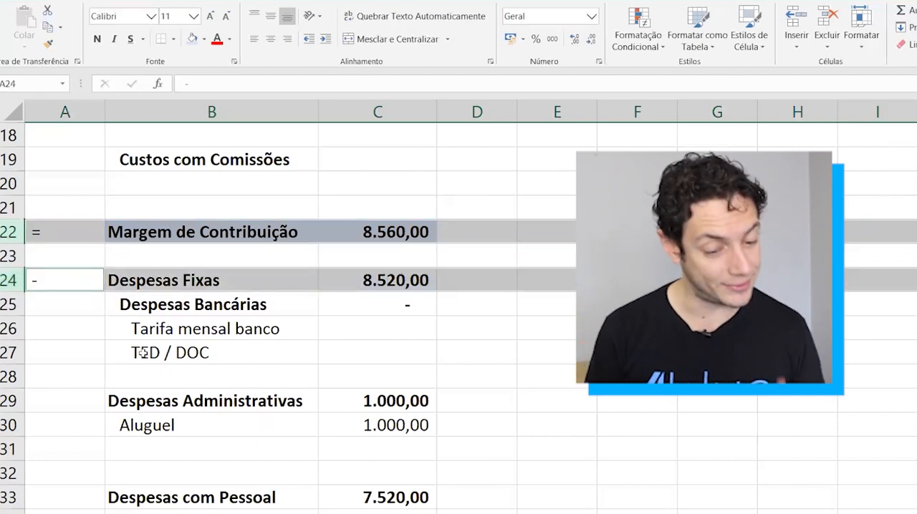
pyautogui.scroll(-3, 246, 416)
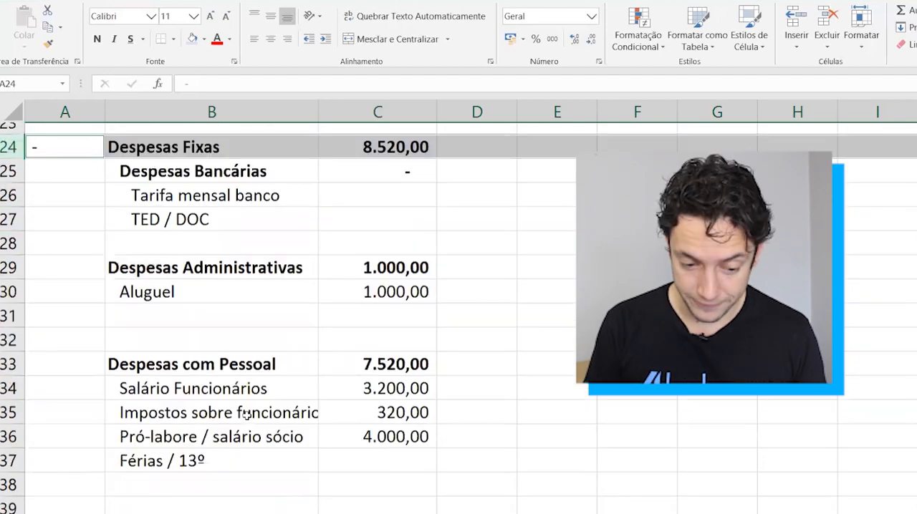
pyautogui.scroll(-1, 246, 416)
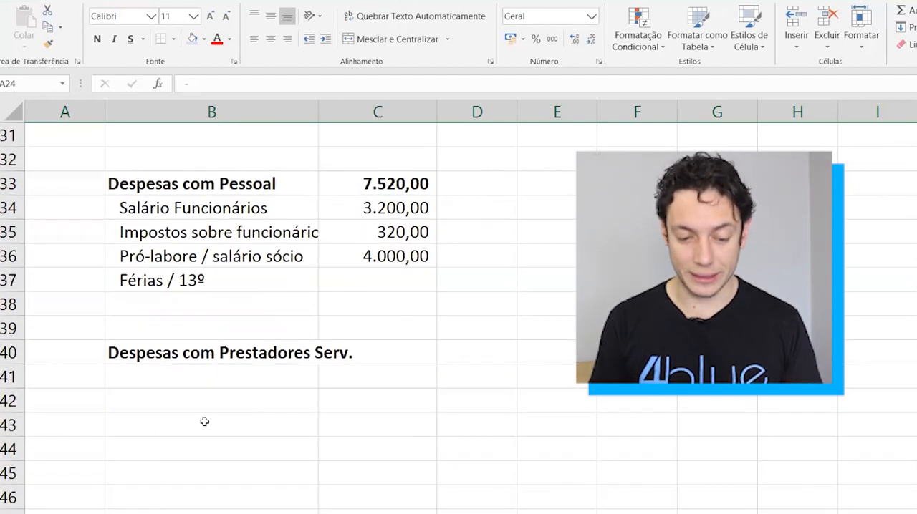
pyautogui.click(204, 422)
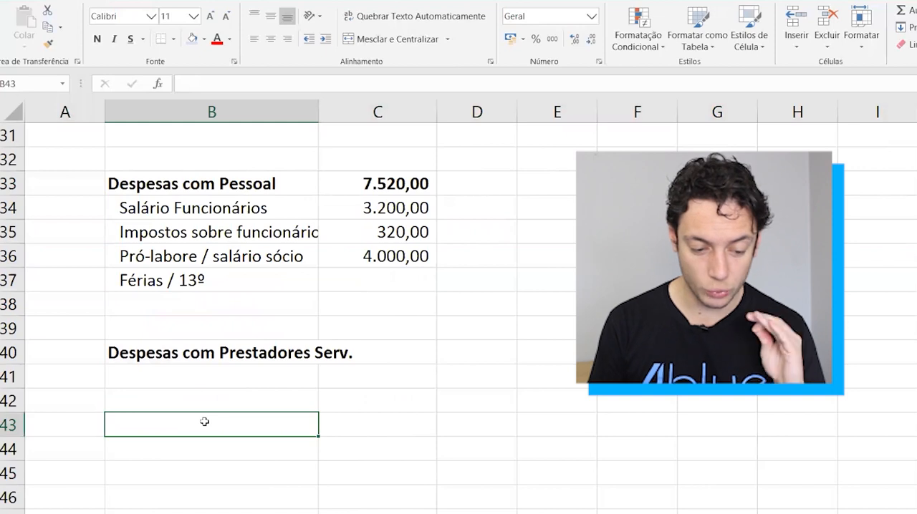
pyautogui.press('Right')
pyautogui.press('Left')
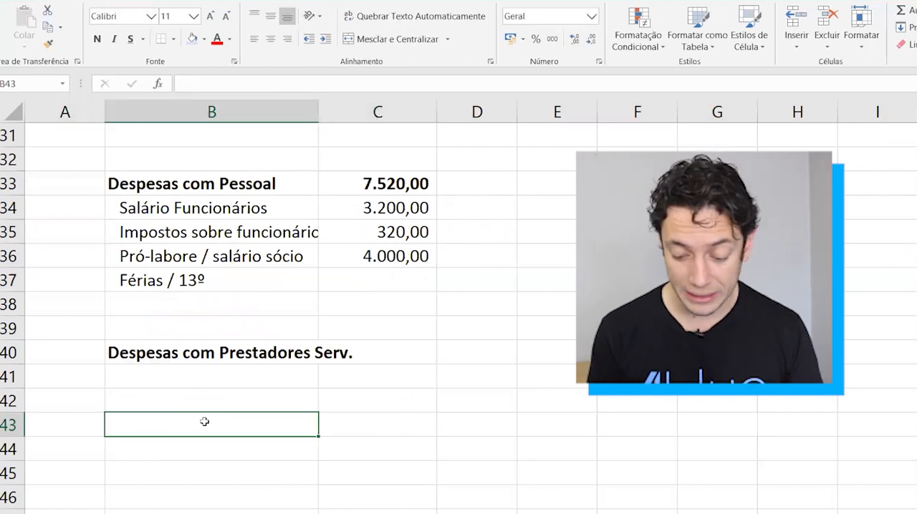
pyautogui.write('Lucr')
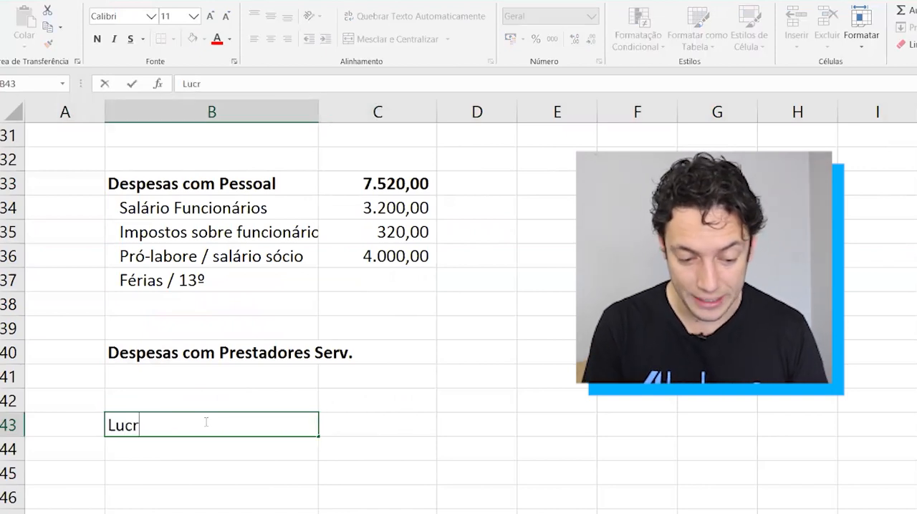
pyautogui.write('o Opercio')
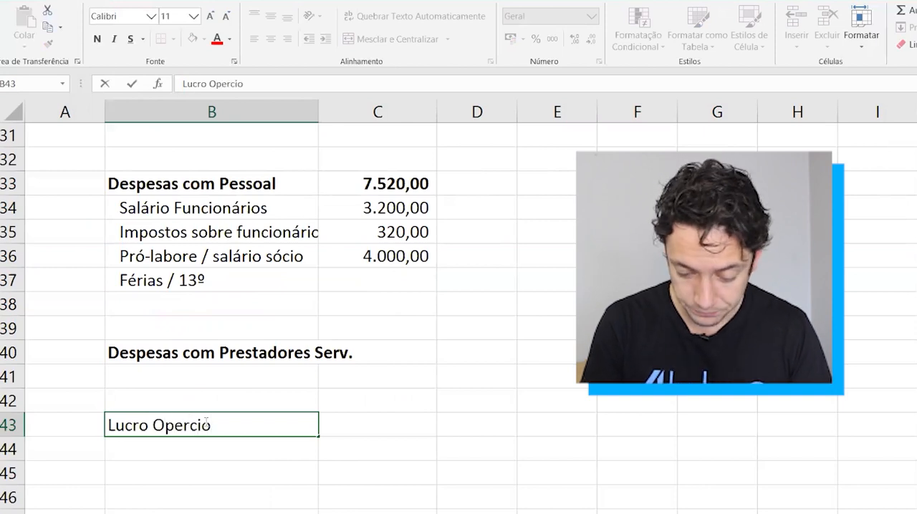
pyautogui.press('Escape')
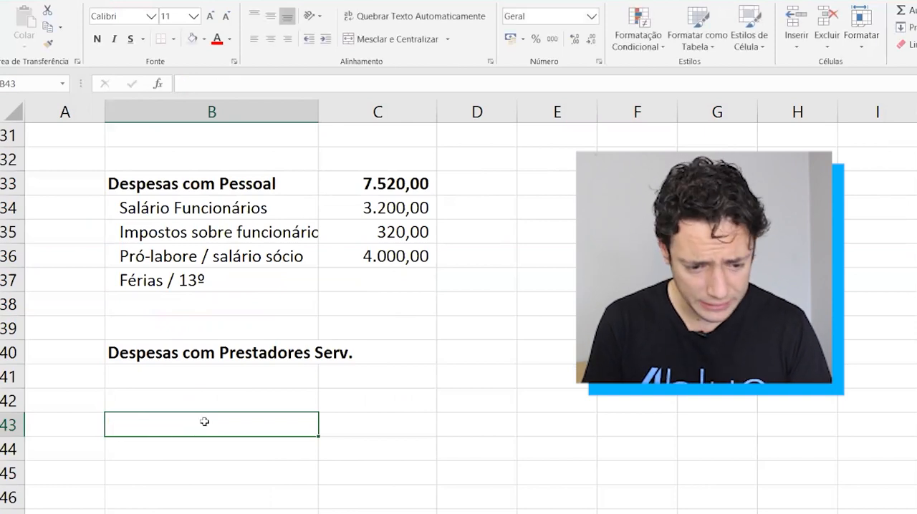
# Fill the Receitas (Entradas) cells B5:C5 with a light blue-gray theme color.
pyautogui.scroll(10, 204, 422)
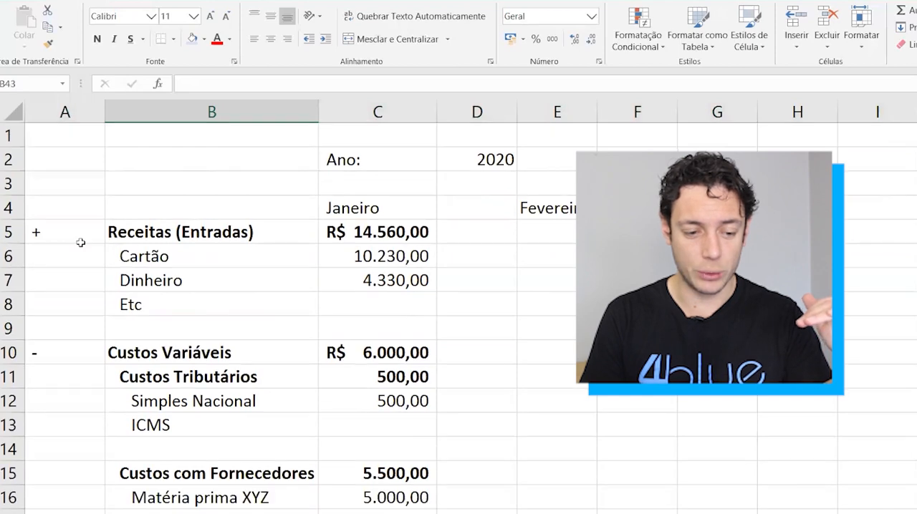
pyautogui.click(7, 232)
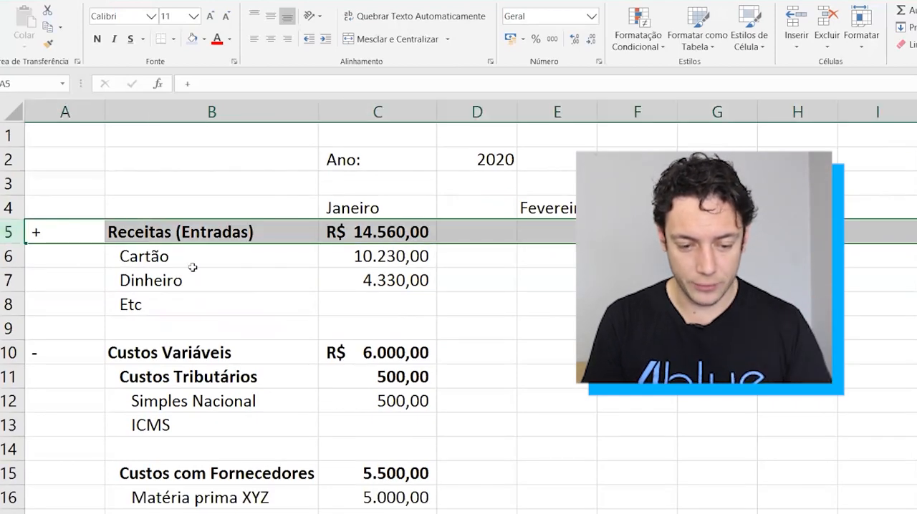
pyautogui.click(244, 231)
pyautogui.hotkey('shift', 'Right')
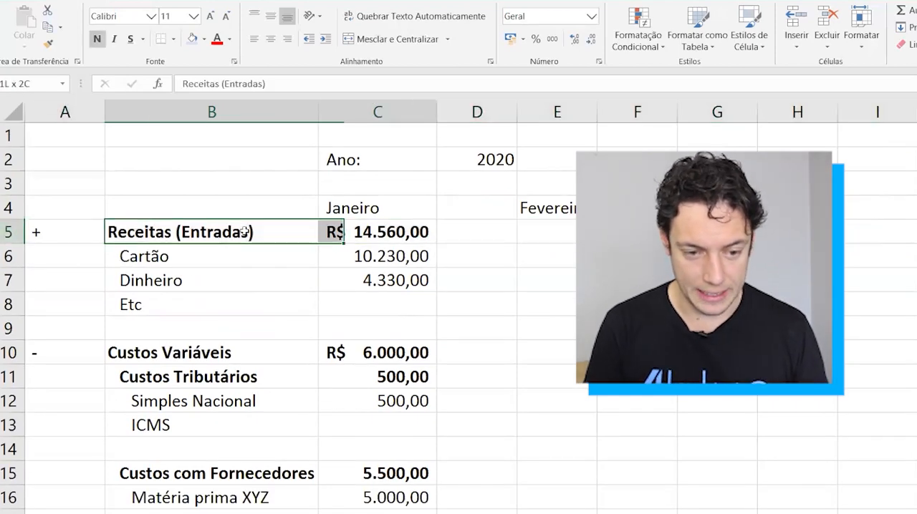
pyautogui.click(205, 41)
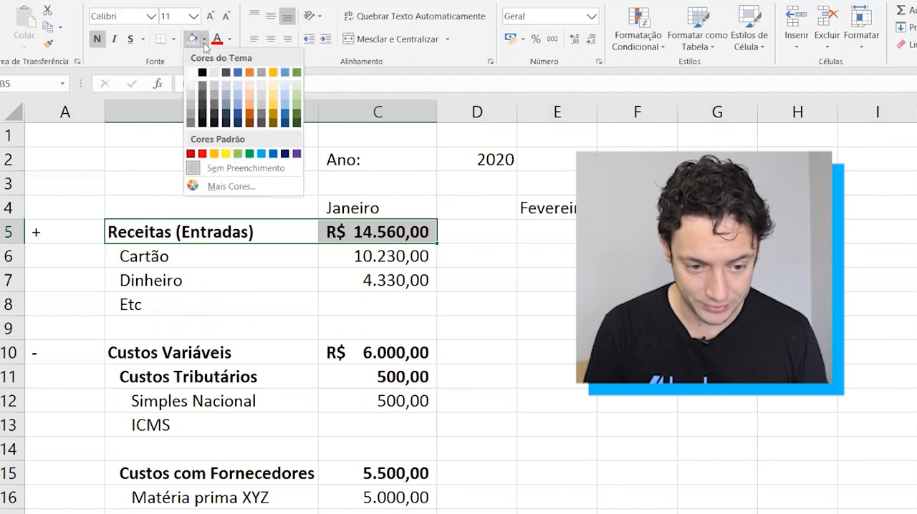
pyautogui.click(226, 91)
# Fill the Custos Variáveis cells B10:C10 with the lightest orange theme color.
pyautogui.moveTo(141, 347); pyautogui.dragTo(389, 352)
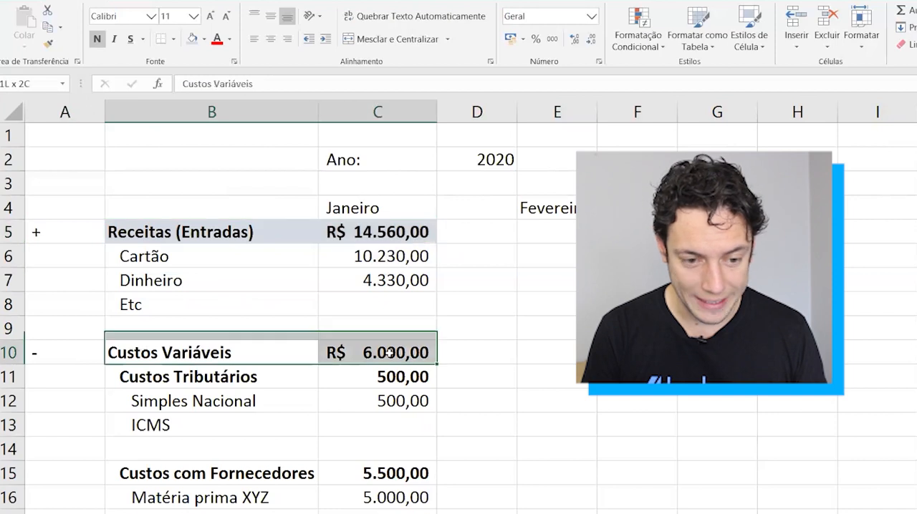
pyautogui.click(204, 39)
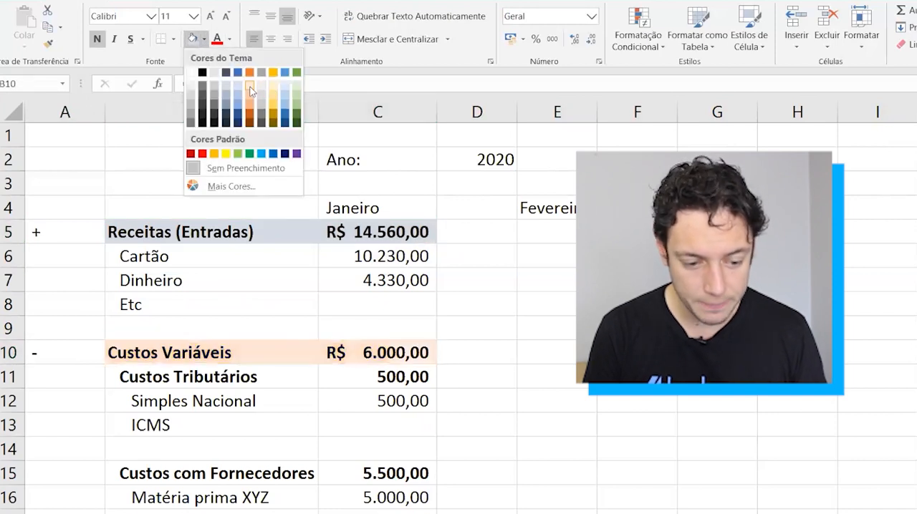
pyautogui.click(250, 91)
# Fill the Despesas Fixas cells B24:C24 with the same light orange as Custos Variáveis.
pyautogui.scroll(-3, 181, 374)
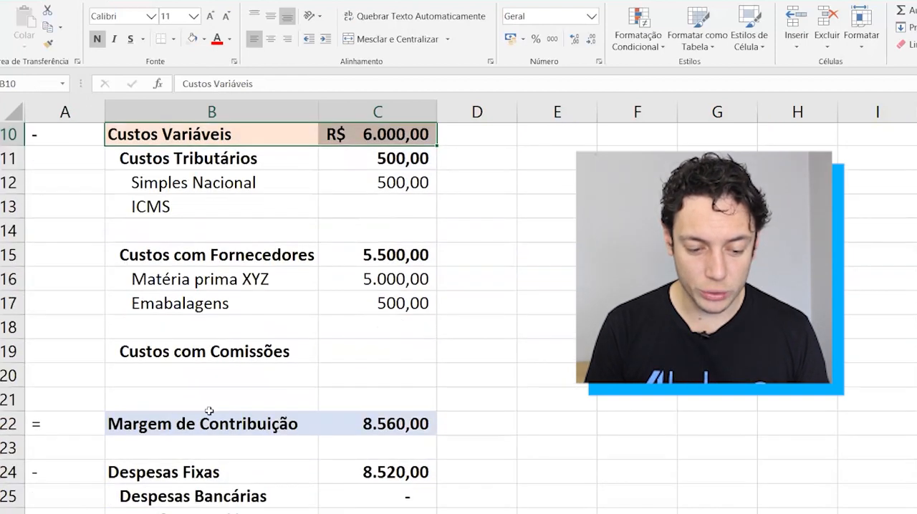
pyautogui.moveTo(208, 415); pyautogui.dragTo(401, 424)
pyautogui.scroll(-2, 289, 394)
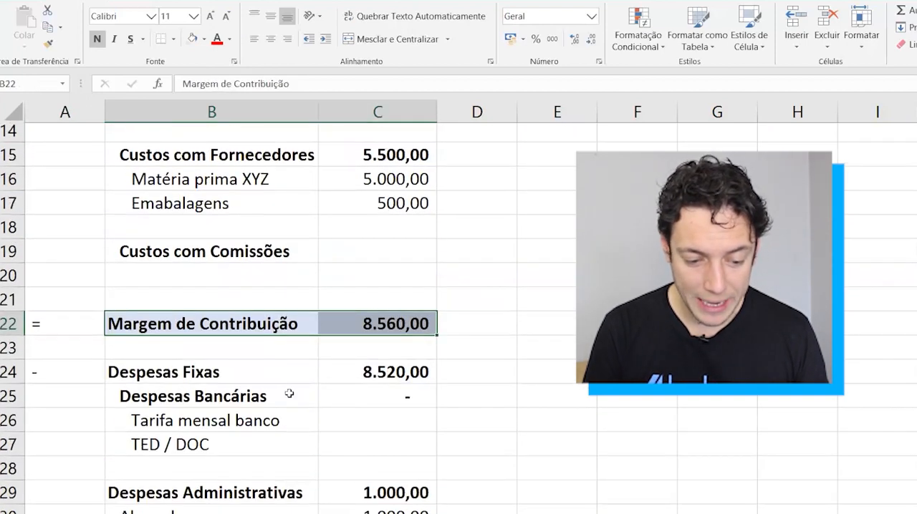
pyautogui.moveTo(287, 374); pyautogui.dragTo(379, 376)
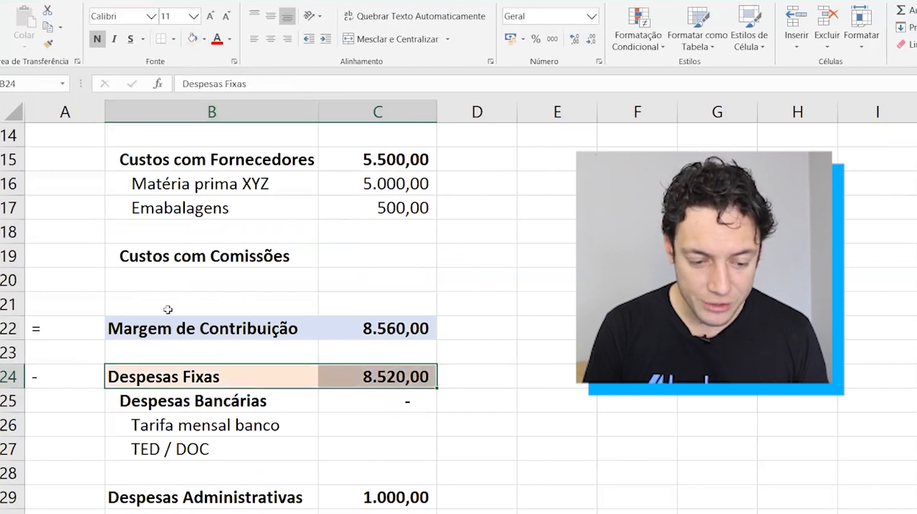
pyautogui.moveTo(56, 322); pyautogui.dragTo(371, 352)
pyautogui.click(66, 382)
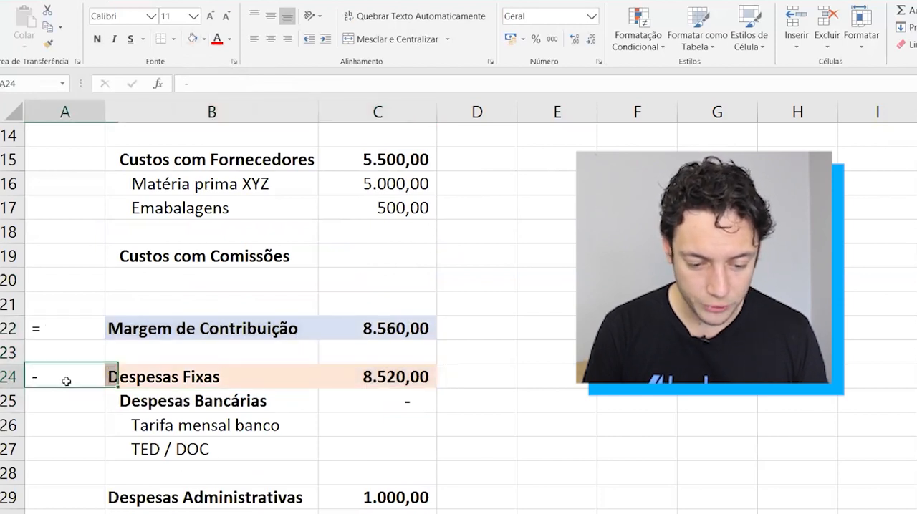
pyautogui.moveTo(66, 382); pyautogui.dragTo(375, 394)
pyautogui.scroll(-6, 375, 394)
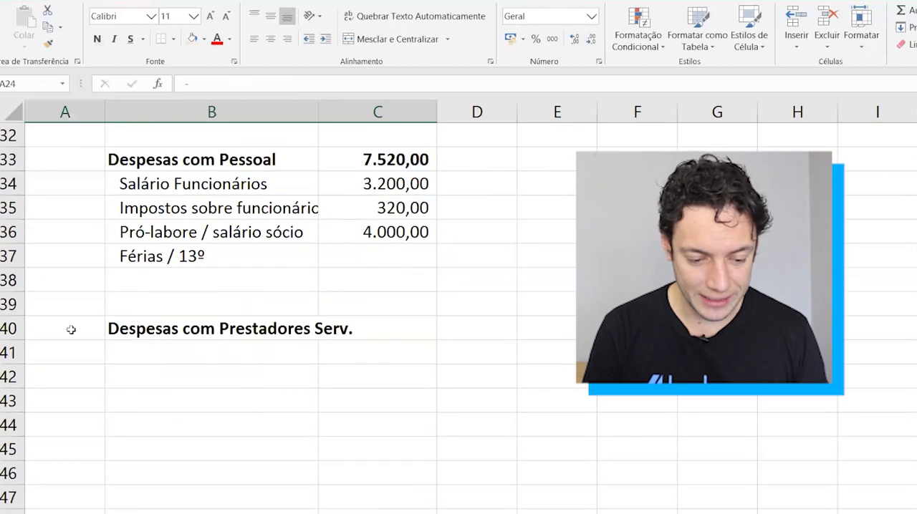
pyautogui.doubleClick(71, 331)
pyautogui.press('Escape')
# Add a result row below the service-provider expenses with = in A43 and Lucro Operacional Antes dos Investimentos in B43.
pyautogui.scroll(-1, 57, 362)
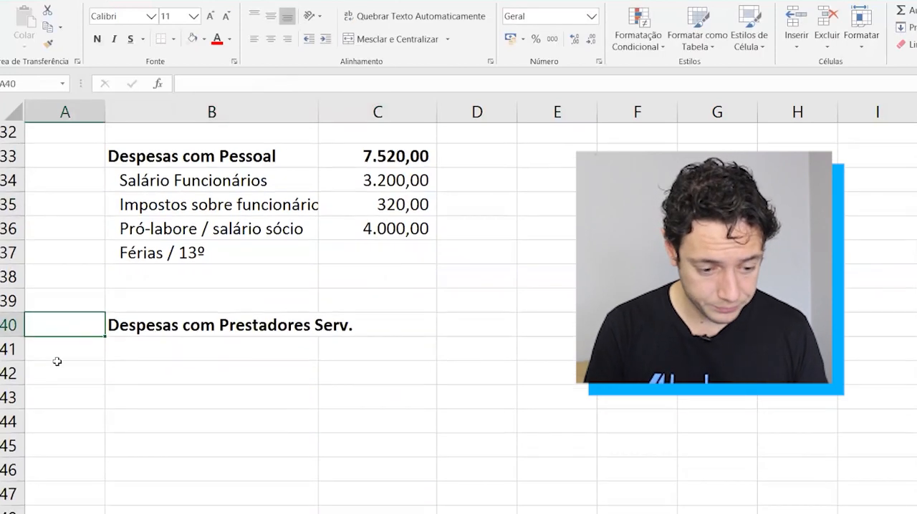
pyautogui.click(59, 391)
pyautogui.write('=')
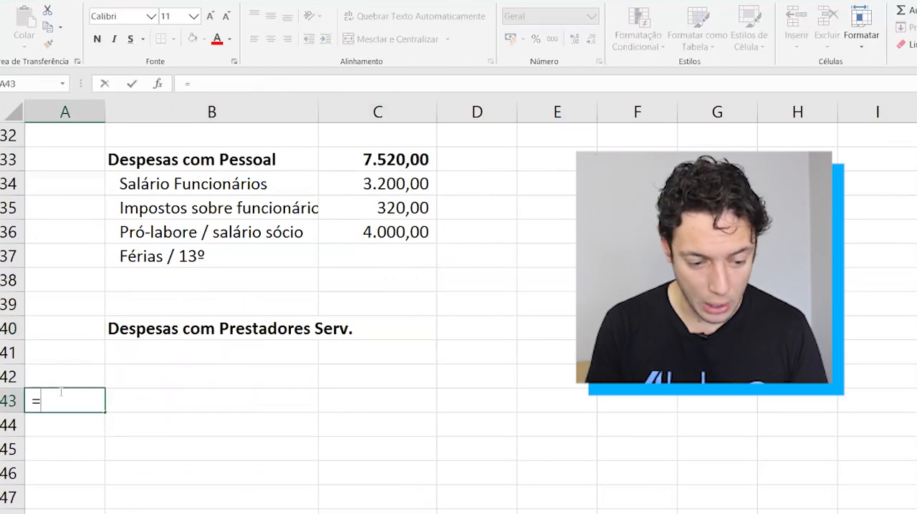
pyautogui.press('Tab')
pyautogui.write('Lucro')
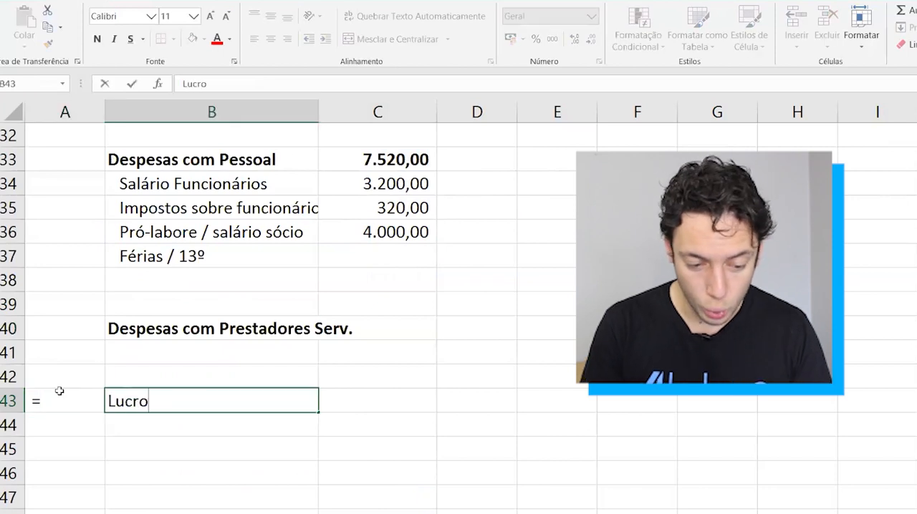
pyautogui.write(' Operacional An')
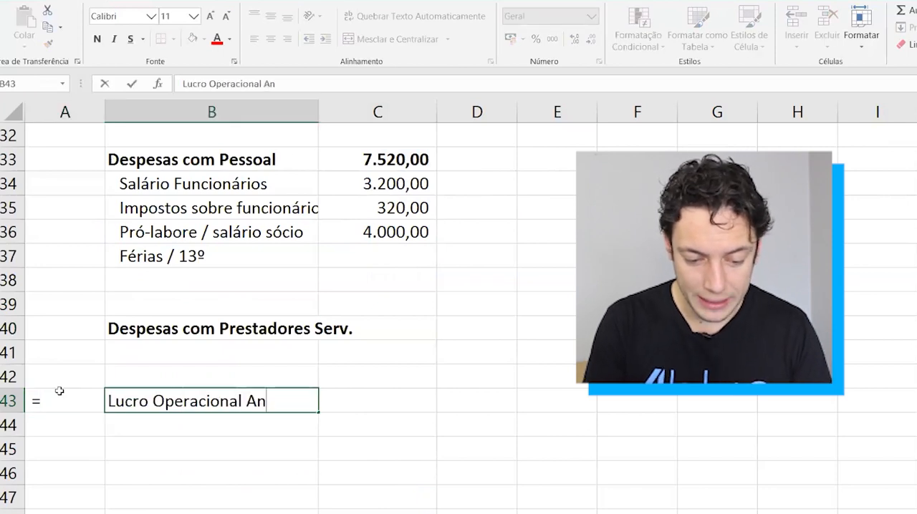
pyautogui.write('tes dos Inves')
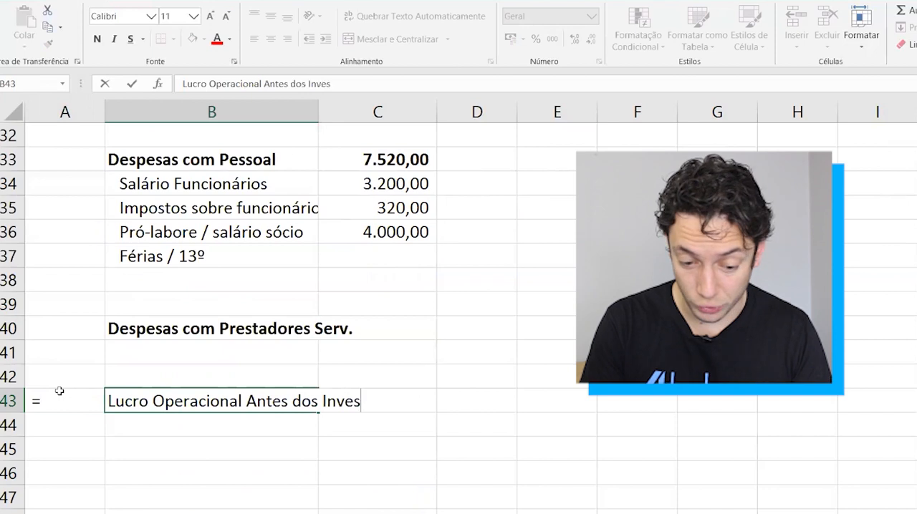
pyautogui.write('timentos')
pyautogui.press('Return')
pyautogui.press('Up')
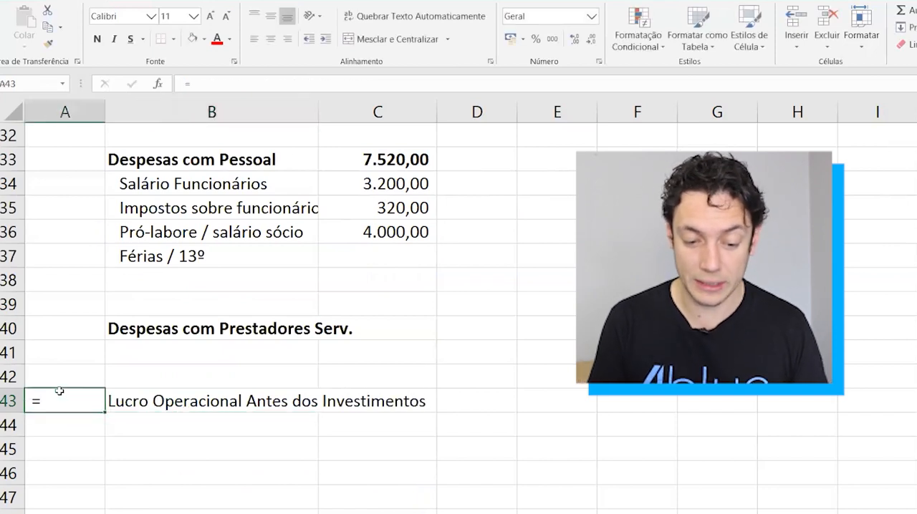
# Make the Lucro Operacional Antes dos Investimentos label in B43 bold.
pyautogui.press('Right')
pyautogui.press('Right')
pyautogui.press('Left')
pyautogui.hotkey('shift', 'Right')
pyautogui.hotkey('ctrl', 'n')
pyautogui.press('Left')
pyautogui.press('Right')
# Try to copy the formatting of the Margem de Contribuição cells B22:C22 to the Lucro Operacional Antes dos Investimentos row.
pyautogui.scroll(6, 62, 389)
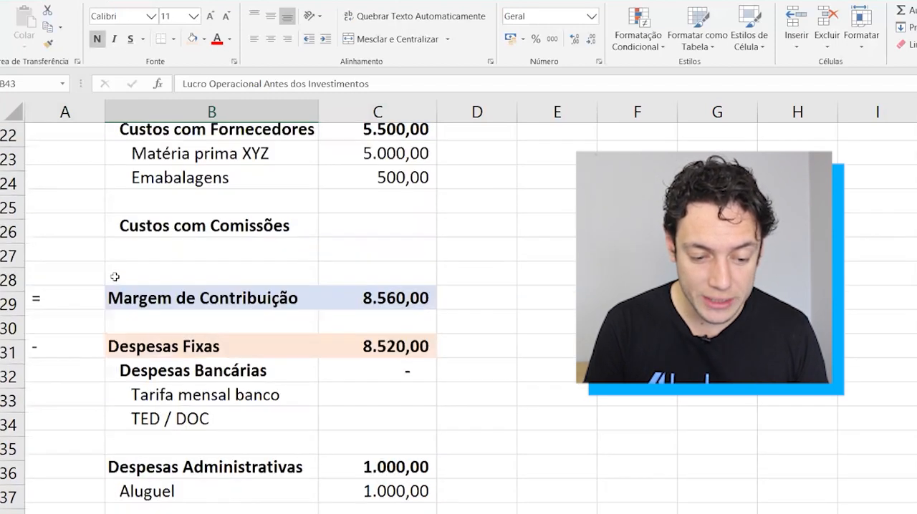
pyautogui.moveTo(160, 291); pyautogui.dragTo(405, 304)
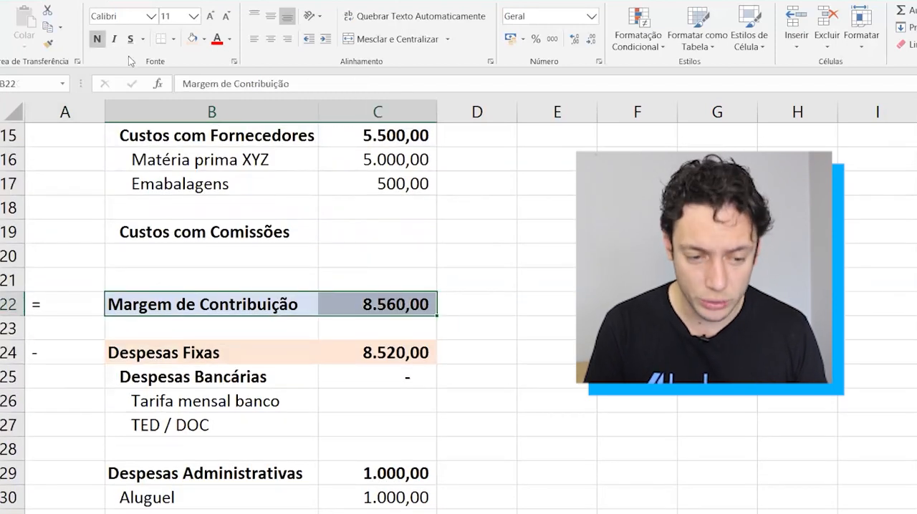
pyautogui.click(49, 43)
pyautogui.scroll(-6, 306, 397)
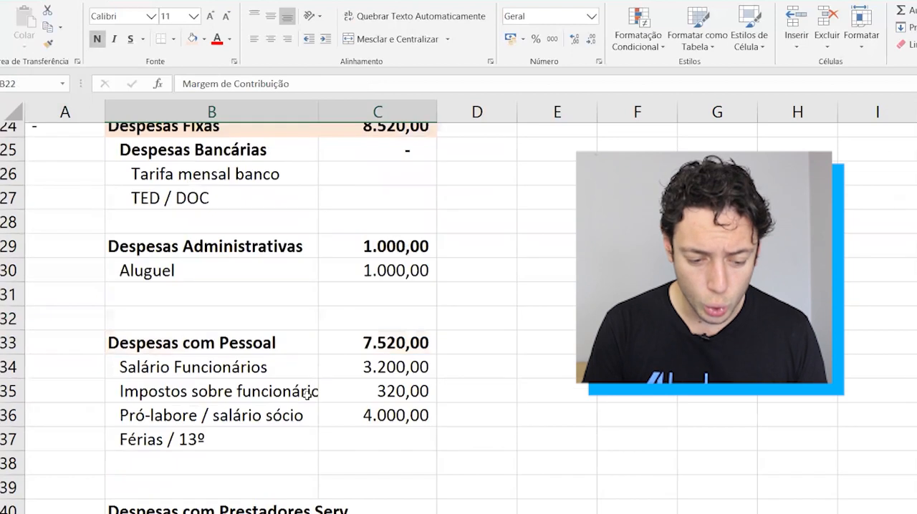
pyautogui.click(220, 352)
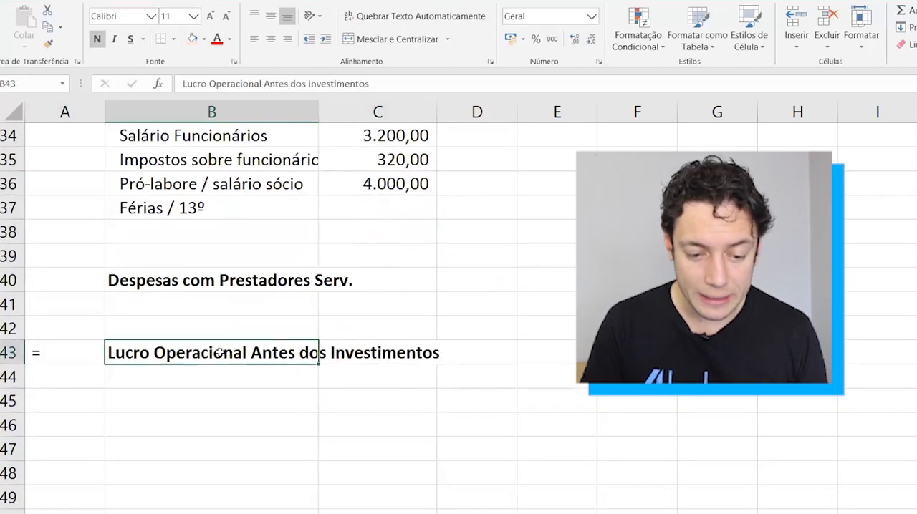
# Copy the formatting of Margem de Contribuição B22:C22 to B43:C43 and autofit column B to its longest label.
pyautogui.scroll(7, 220, 352)
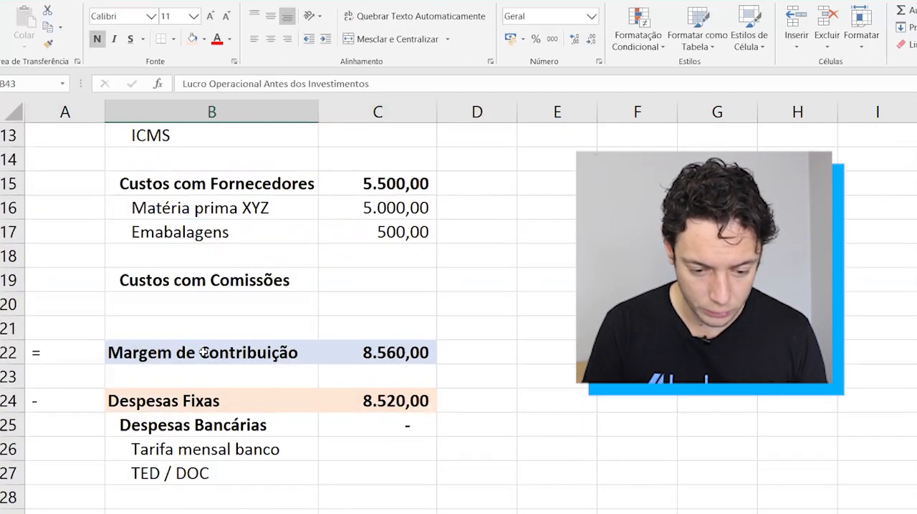
pyautogui.moveTo(205, 353); pyautogui.dragTo(354, 349)
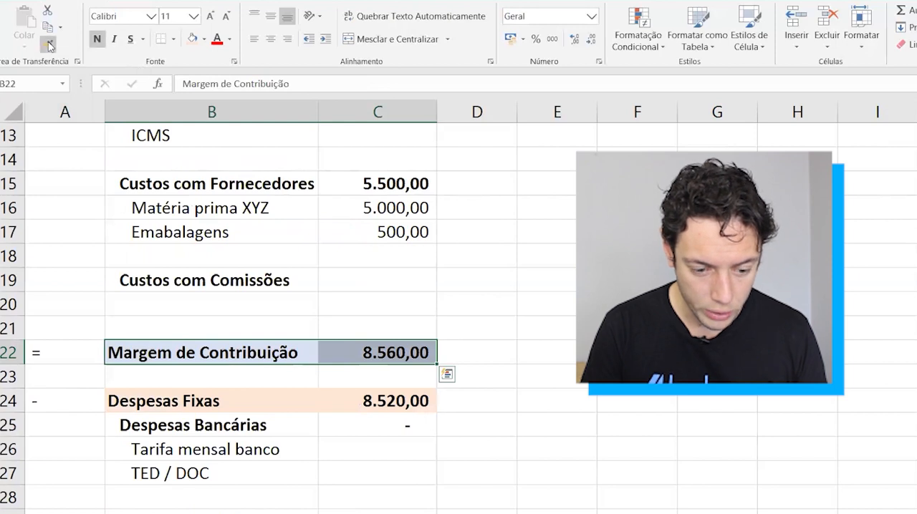
pyautogui.scroll(-2, 330, 375)
pyautogui.scroll(1, 330, 375)
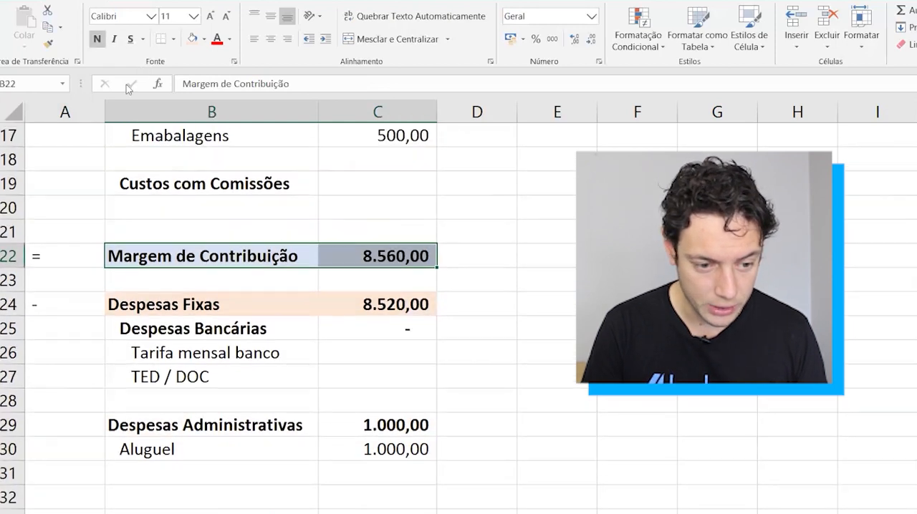
pyautogui.click(48, 46)
pyautogui.scroll(-7, 244, 384)
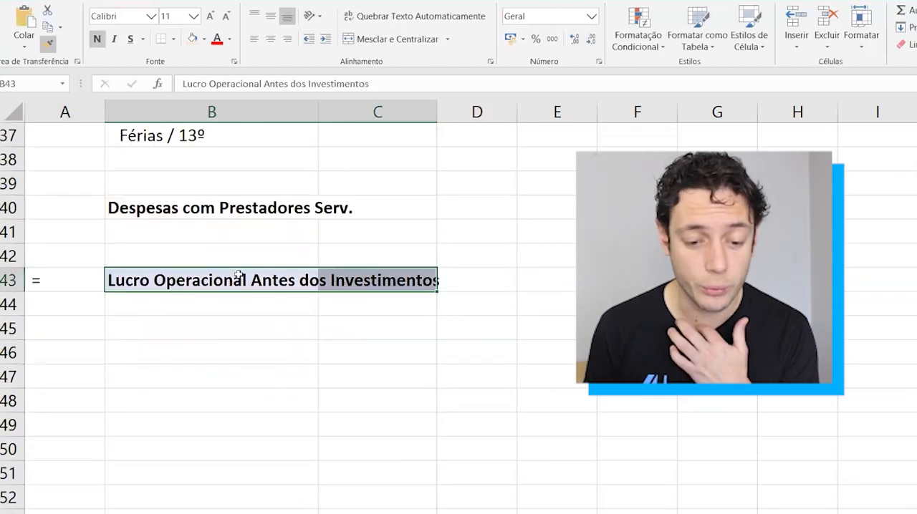
pyautogui.click(239, 278)
pyautogui.doubleClick(317, 113)
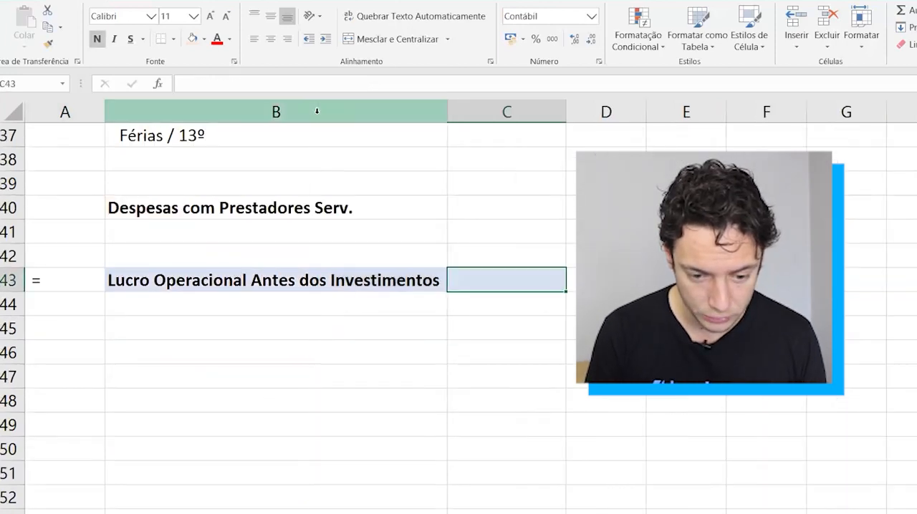
# Calculate the Lucro Operacional Antes dos Investimentos in C43 with =C22-C24, subtracting Despesas Fixas from Margem de Contribuição.
pyautogui.click(309, 279)
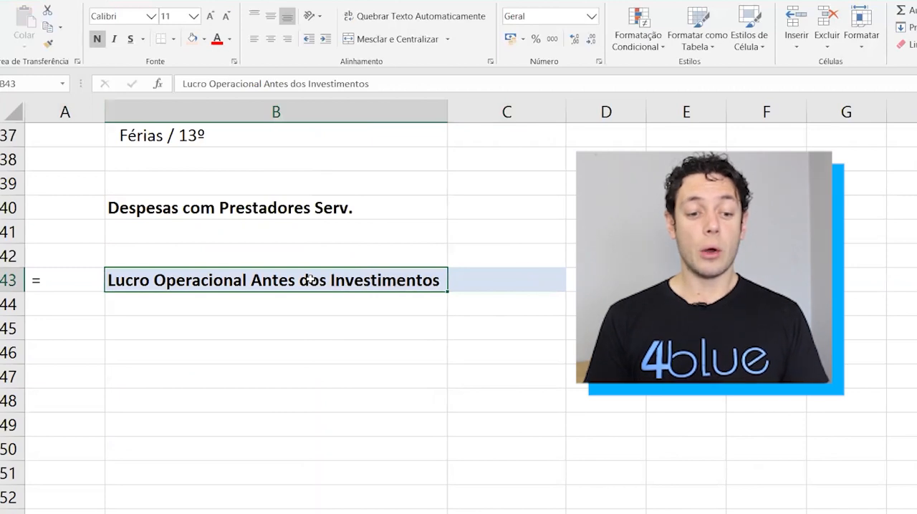
pyautogui.press('Tab')
pyautogui.write('=')
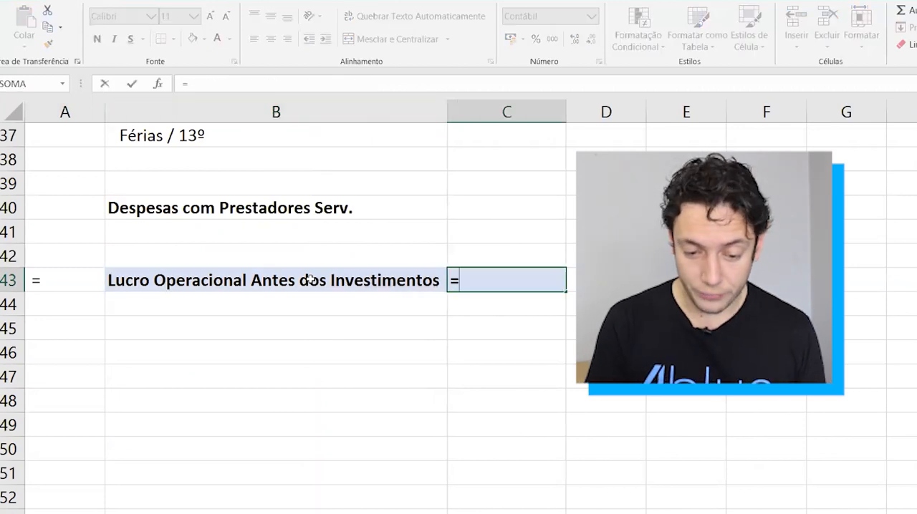
pyautogui.scroll(6, 459, 333)
pyautogui.scroll(1, 458, 333)
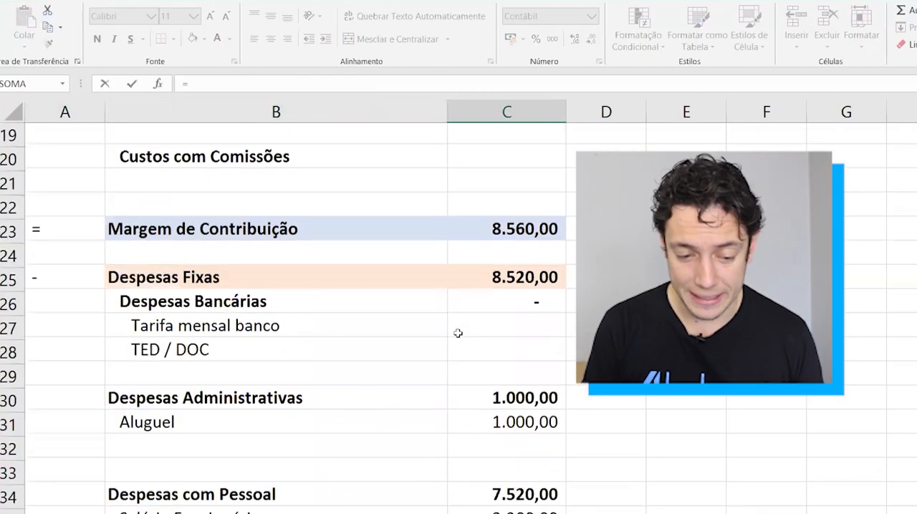
pyautogui.click(495, 234)
pyautogui.write('-')
pyautogui.click(517, 280)
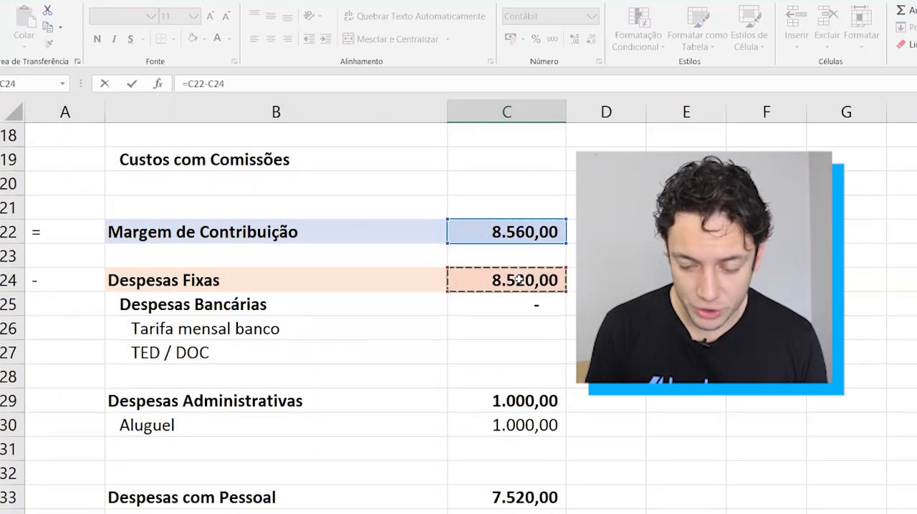
pyautogui.press('Return')
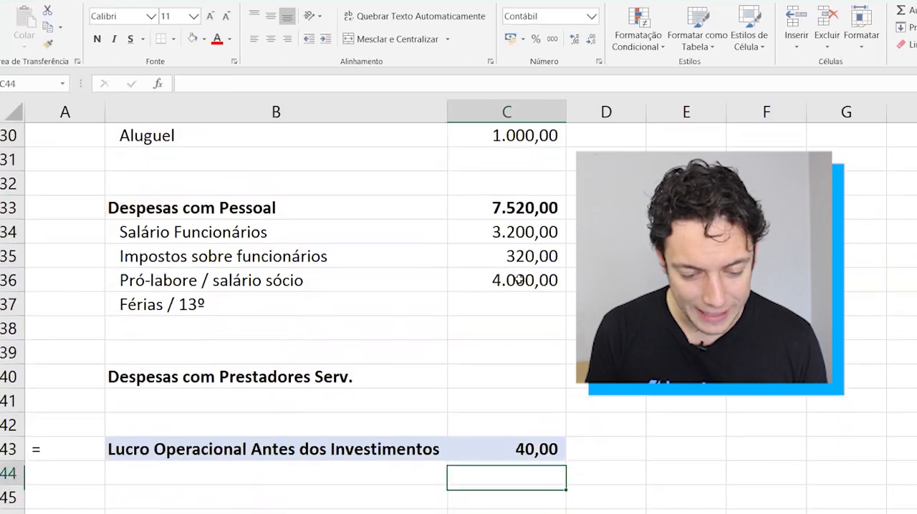
pyautogui.press('Up')
pyautogui.press('Left')
pyautogui.hotkey('shift', 'Right')
pyautogui.press('Right')
pyautogui.press('Left')
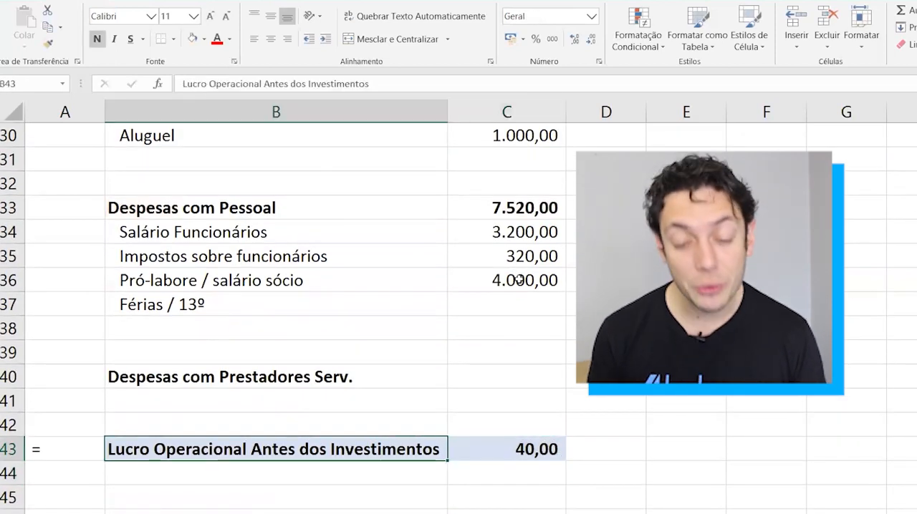
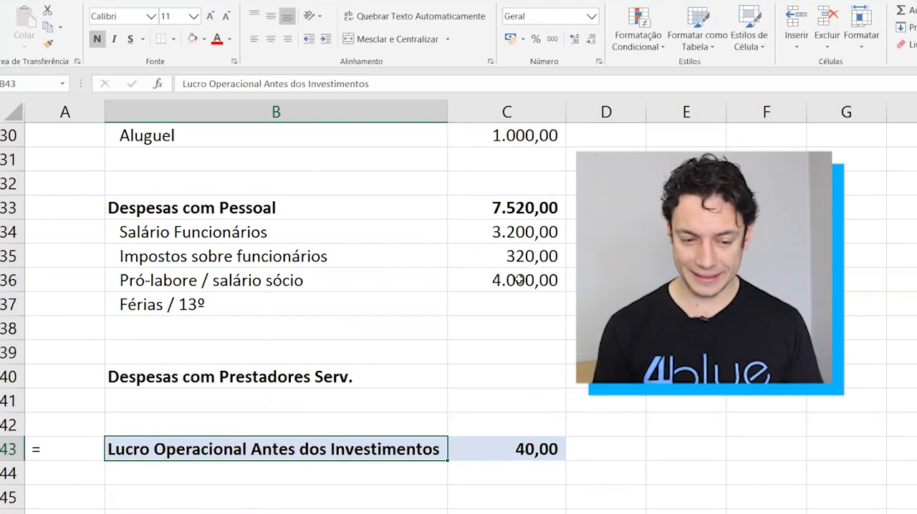
# Copy the Despesas Fixas heading from B24 into B45, below the Lucro Operacional Antes dos Investimentos row.
pyautogui.scroll(5, 333, 395)
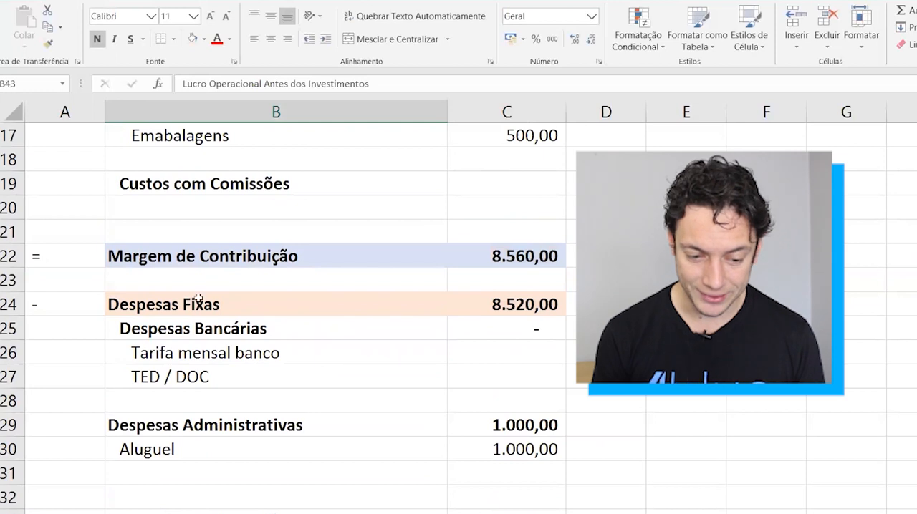
pyautogui.click(186, 313)
pyautogui.hotkey('ctrl', 'c')
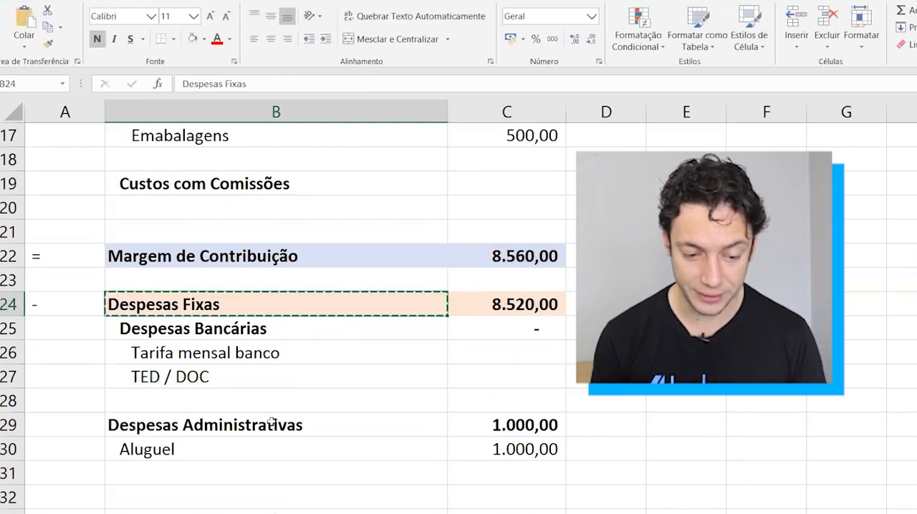
pyautogui.scroll(-7, 273, 428)
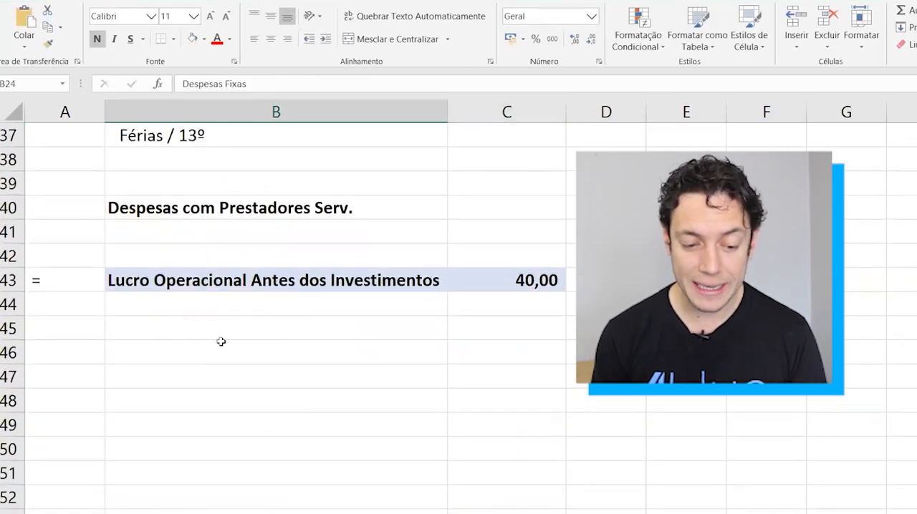
pyautogui.click(221, 340)
pyautogui.hotkey('ctrl', 'v')
pyautogui.press('Tab')
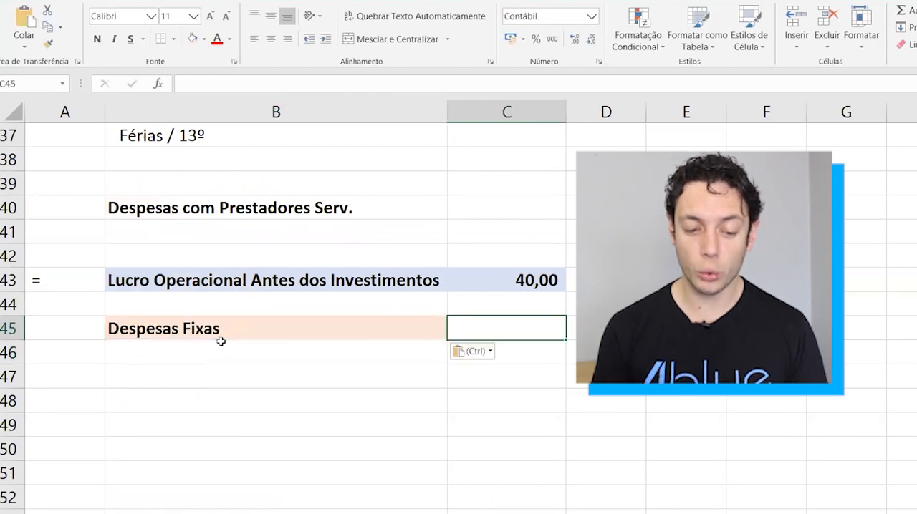
# Replace the copied heading in B45 with Investimentos.
pyautogui.press('Up')
pyautogui.press('Up')
pyautogui.press('Left')
pyautogui.hotkey('shift', 'space')
pyautogui.press('Down')
pyautogui.press('Down')
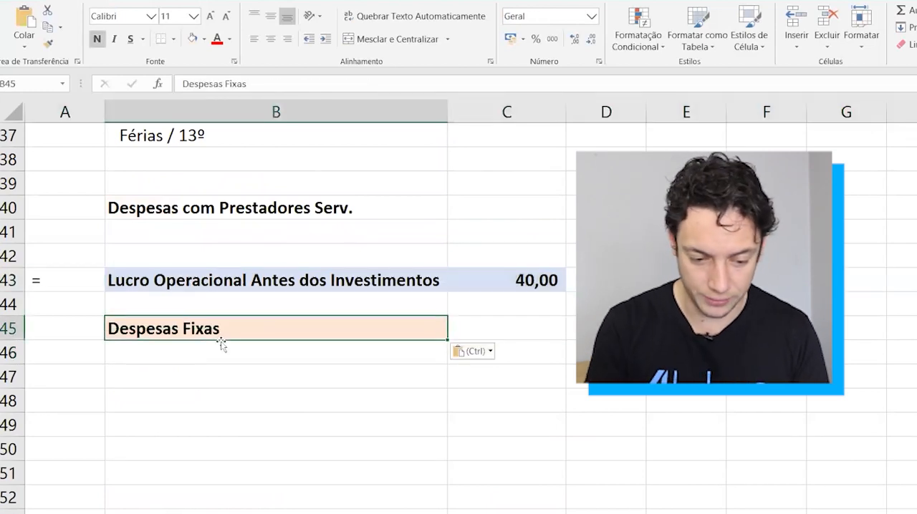
pyautogui.write('Investimentos')
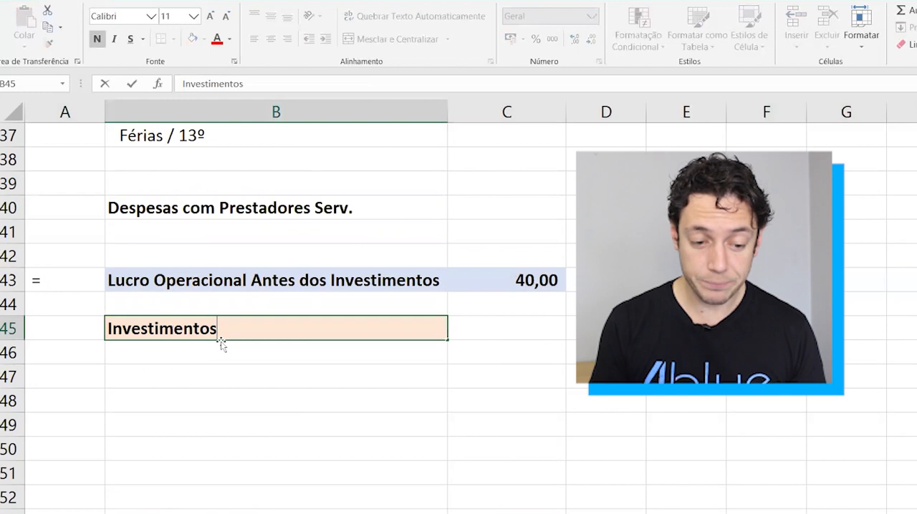
pyautogui.press('Up')
pyautogui.press('Up')
pyautogui.hotkey('shift', 'space')
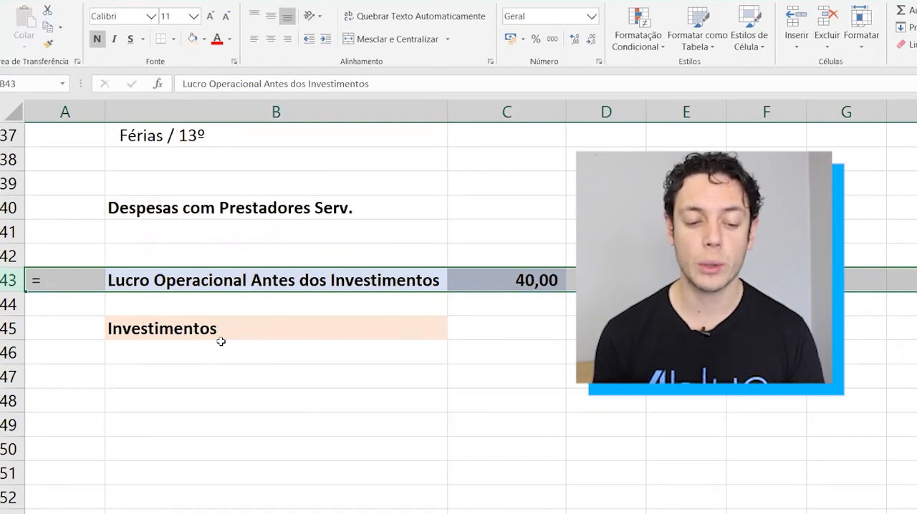
# Enter a minus sign in A45 beside the Investimentos heading.
pyautogui.press('Down')
pyautogui.press('Down')
pyautogui.press('Left')
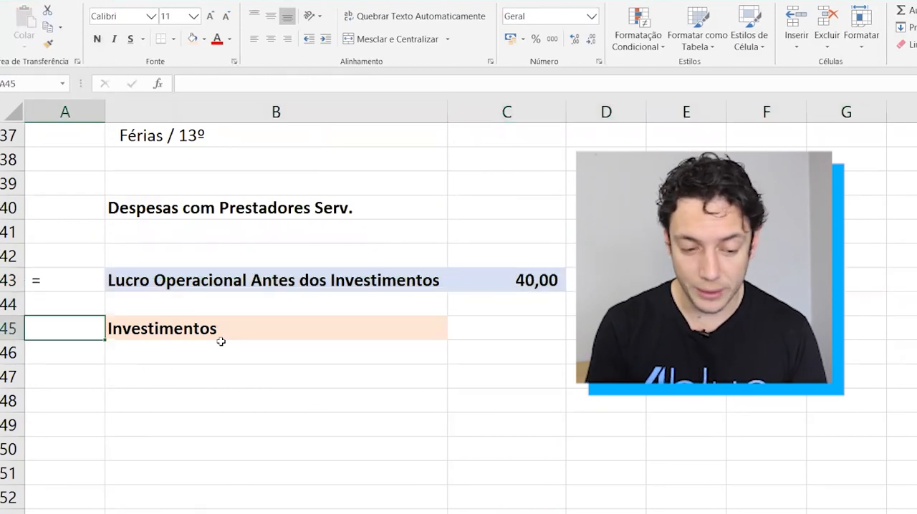
pyautogui.write('-')
pyautogui.press('Right')
pyautogui.press('Down')
pyautogui.press('Down')
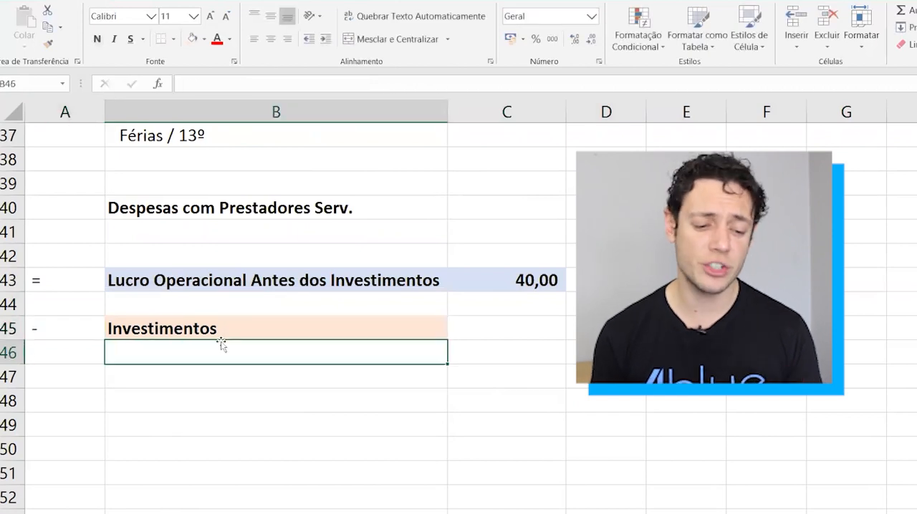
# Enter the category Investimentos em Marketing in B47.
pyautogui.press('Up')
pyautogui.press('Down')
pyautogui.write('Investi')
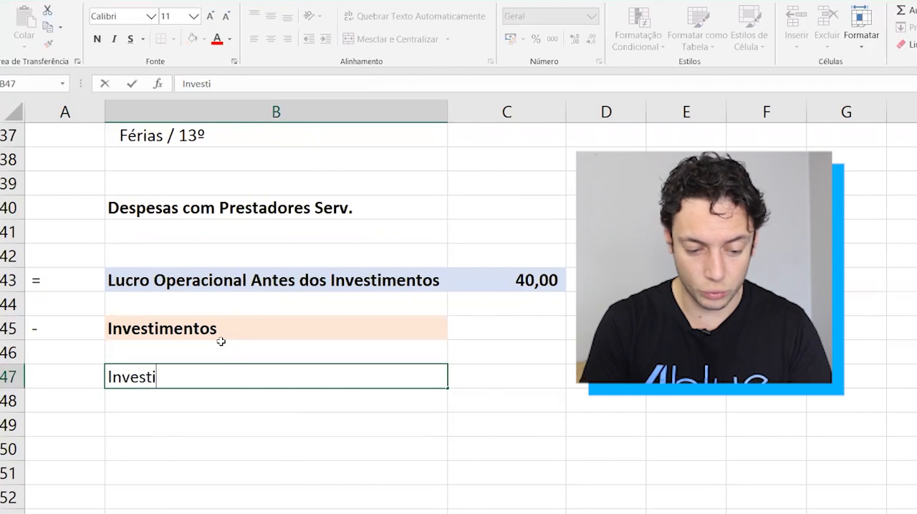
pyautogui.write('mentos em Marketing')
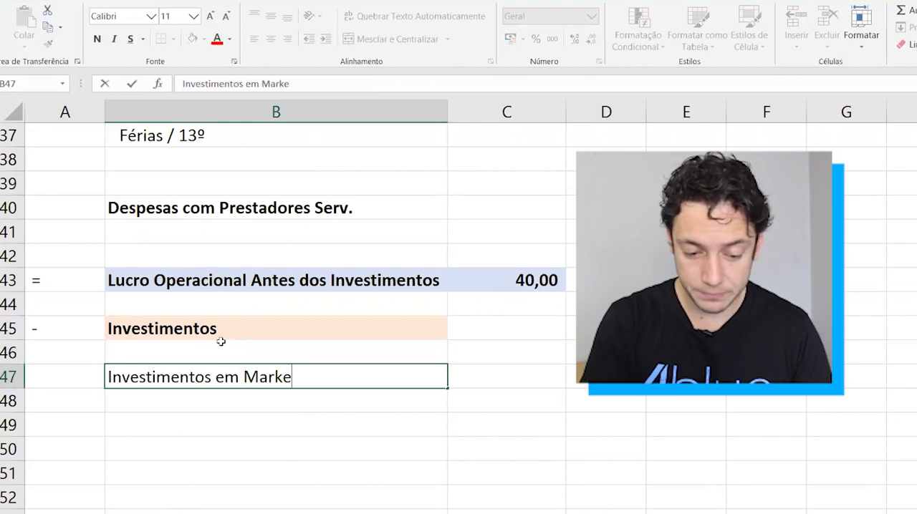
pyautogui.press('Return')
pyautogui.press('Return')
pyautogui.press('Return')
# Enter the category Investimentos em Desenvolvimento in B50, three rows below the marketing category.
pyautogui.write('In')
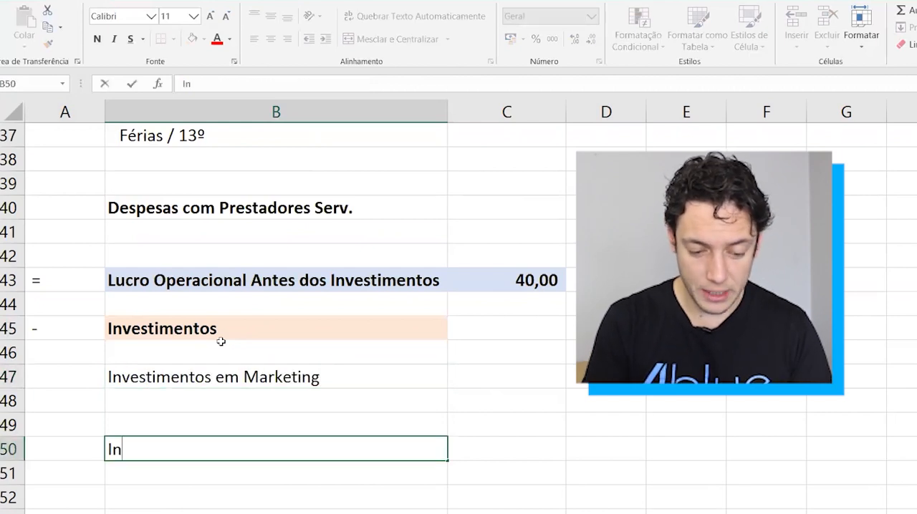
pyautogui.write('vestimentos em ')
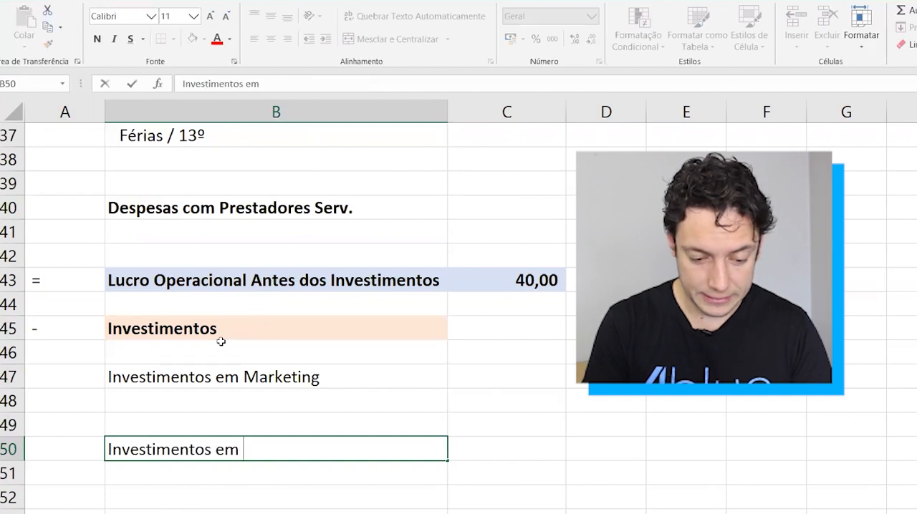
pyautogui.write('Desenvolvime')
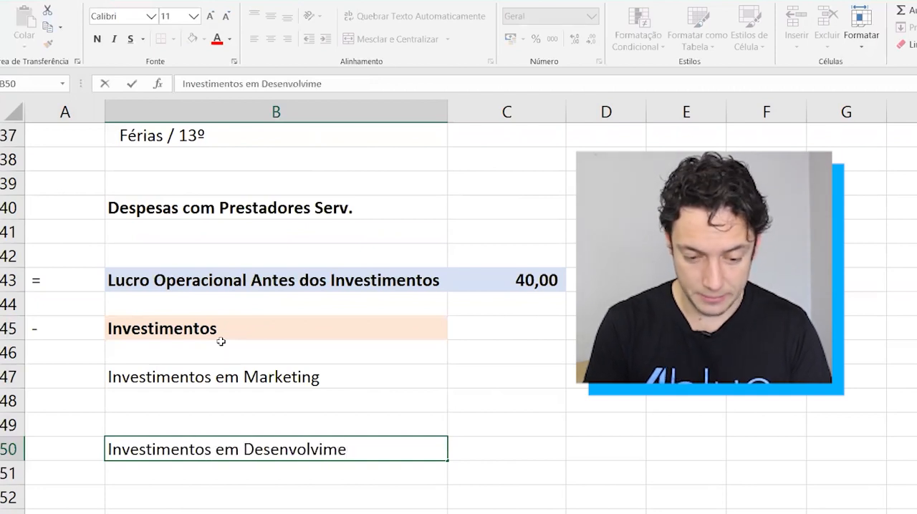
pyautogui.write('nto')
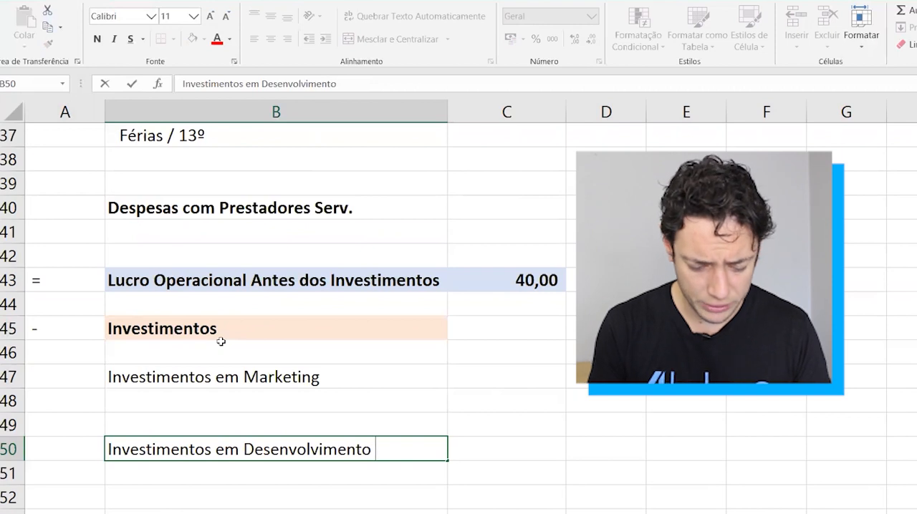
pyautogui.press('Return')
# Move the Investimentos em Desenvolvimento label from B50 to B53.
pyautogui.press('Up')
pyautogui.hotkey('ctrl', 'c')
pyautogui.press('Down')
pyautogui.press('Down')
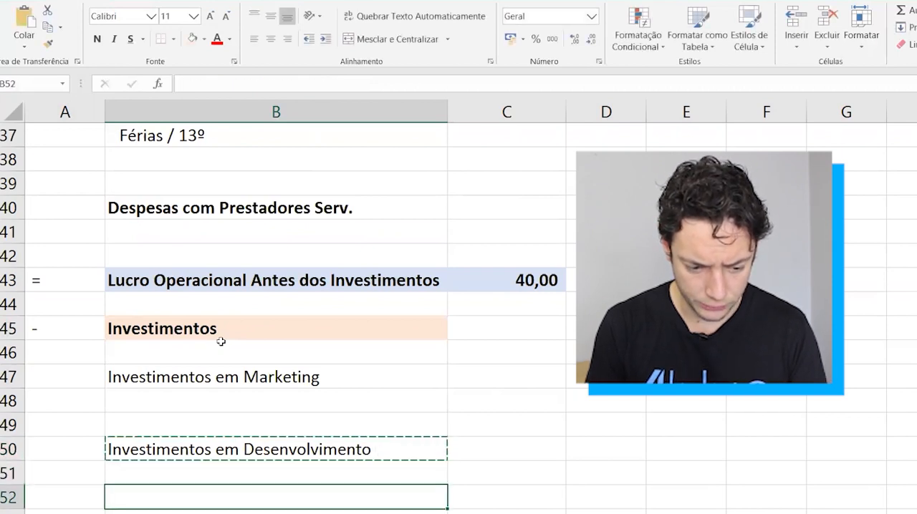
pyautogui.press('Down')
pyautogui.hotkey('ctrl', 'v')
pyautogui.press('Up')
pyautogui.press('Up')
pyautogui.press('Up')
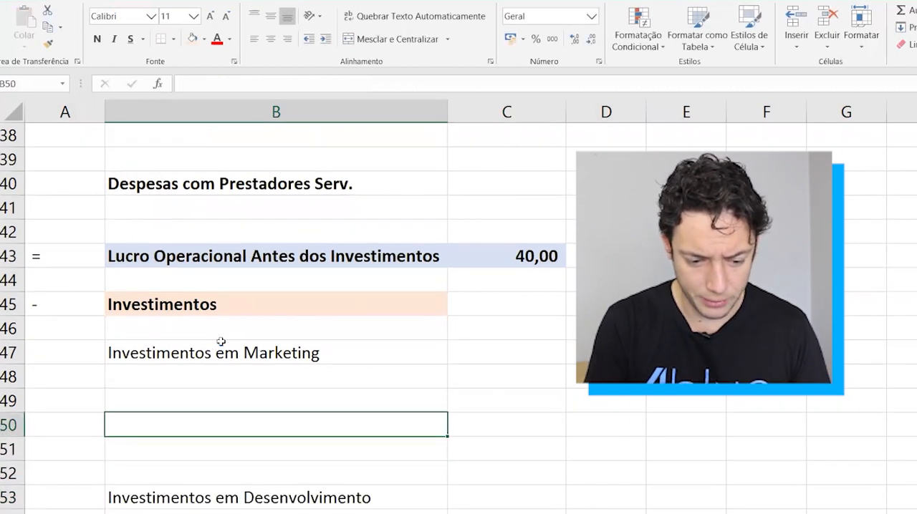
# Enter the category Investimentos em Estrutura Física in B50.
pyautogui.write('Investimentos ')
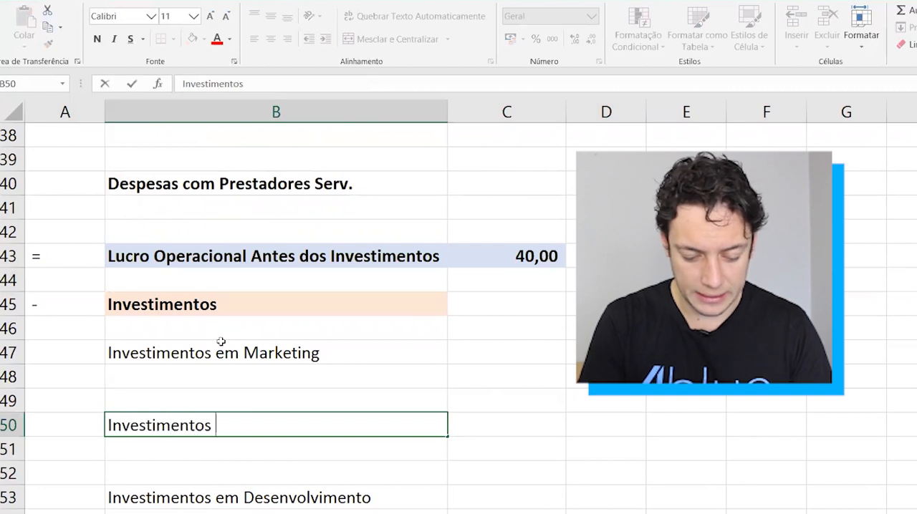
pyautogui.write('em Estrutura')
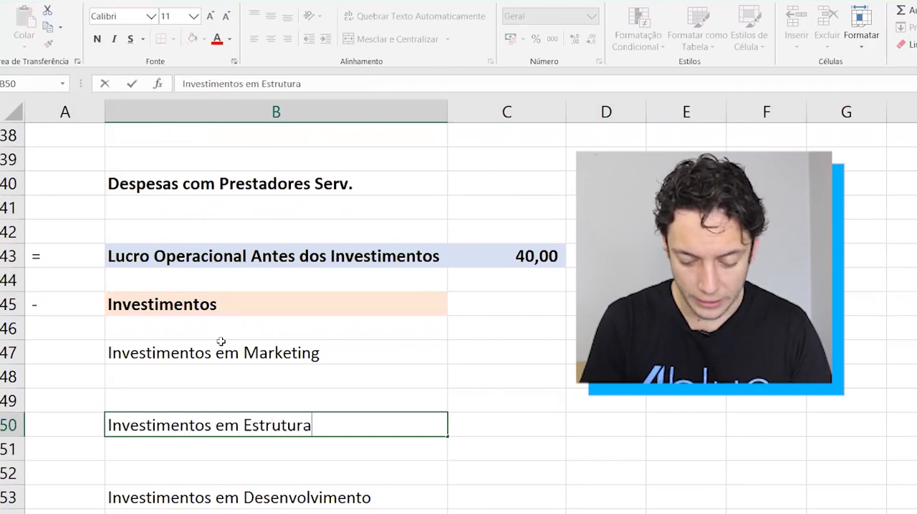
pyautogui.write(' Física')
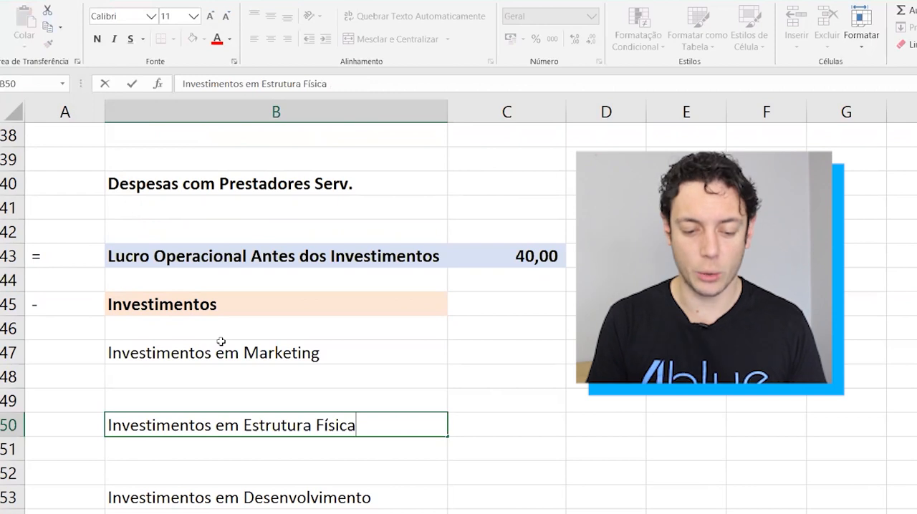
pyautogui.press('Return')
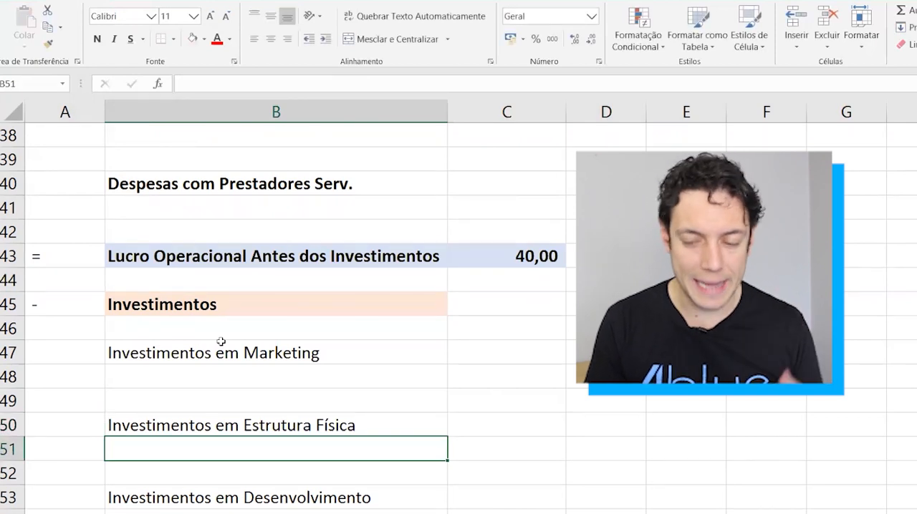
# Extend the label in B53 to Investimentos em Desenvolvimento do Negócio.
pyautogui.press('Down')
pyautogui.press('Down')
pyautogui.press('F2')
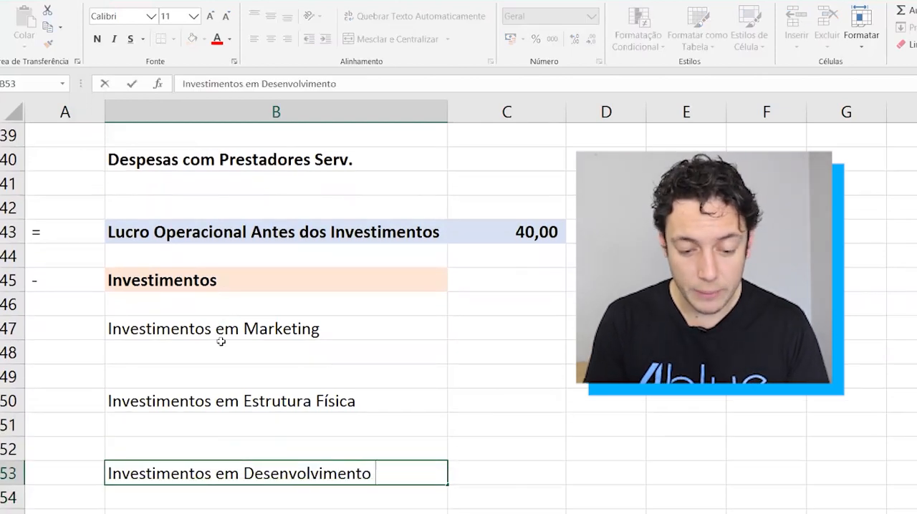
pyautogui.write('do Negócio')
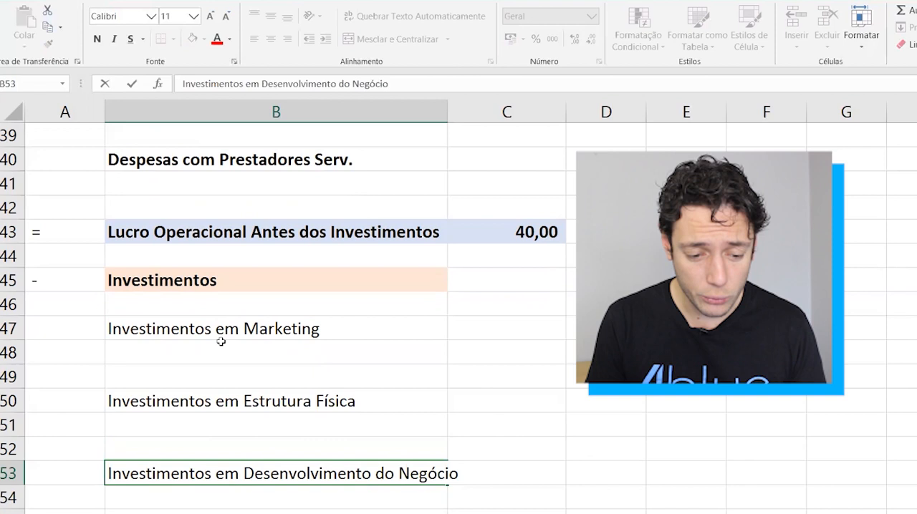
# Enter the placeholder subitens in B48 under Investimentos em Marketing and indent it one level.
pyautogui.press('Up')
pyautogui.press('Up')
pyautogui.press('Up')
pyautogui.press('Up')
pyautogui.press('Up')
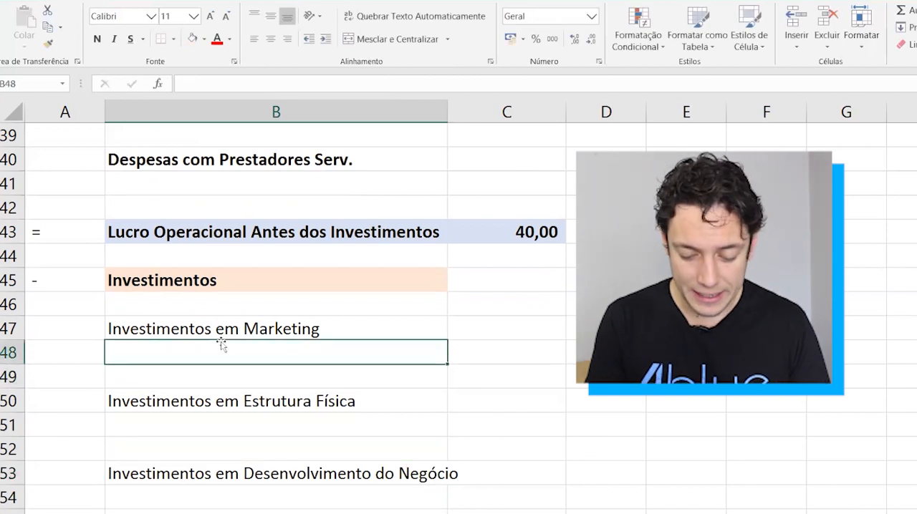
pyautogui.write('subi')
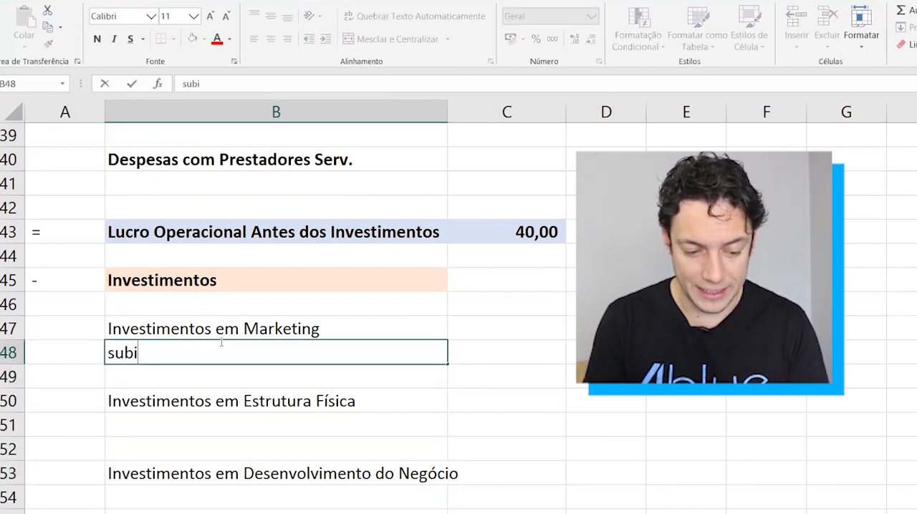
pyautogui.write('tens')
pyautogui.hotkey('ctrl', 'Return')
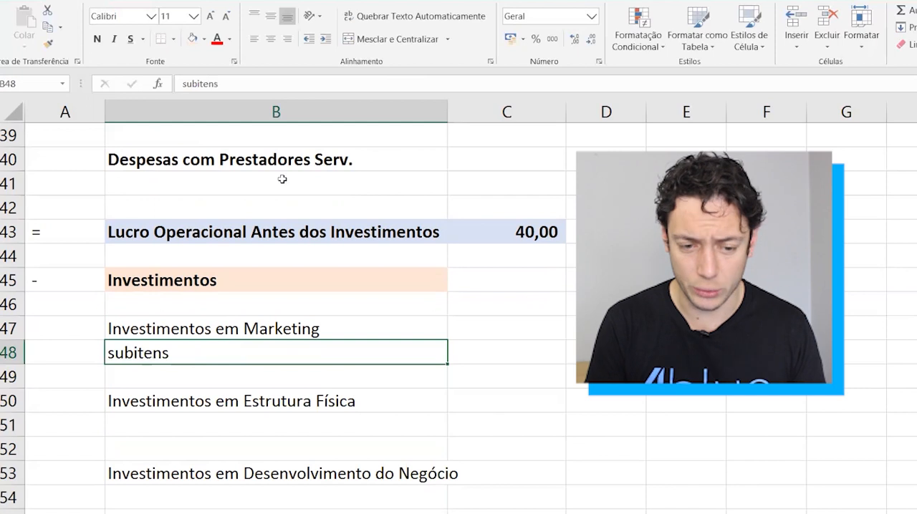
pyautogui.click(327, 40)
# Copy the indented subitens placeholder from B48 to B51 and B54 under the other two investment categories.
pyautogui.hotkey('ctrl', 'c')
pyautogui.press('Down')
pyautogui.press('Down')
pyautogui.press('Down')
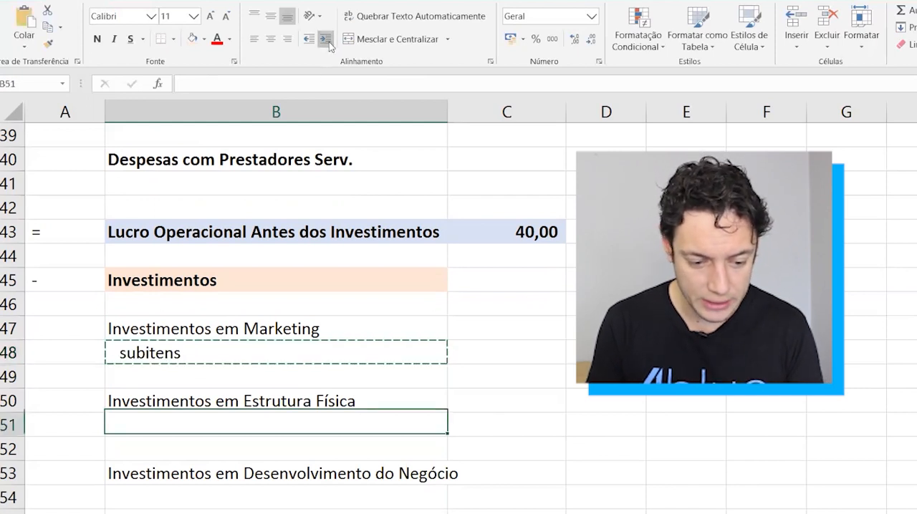
pyautogui.hotkey('ctrl', 'v')
pyautogui.press('Down')
pyautogui.press('Down')
# Make the three investment category rows B47:C47, B50:C50 and B53:C53 bold.
pyautogui.press('Down')
pyautogui.hotkey('ctrl', 'v')
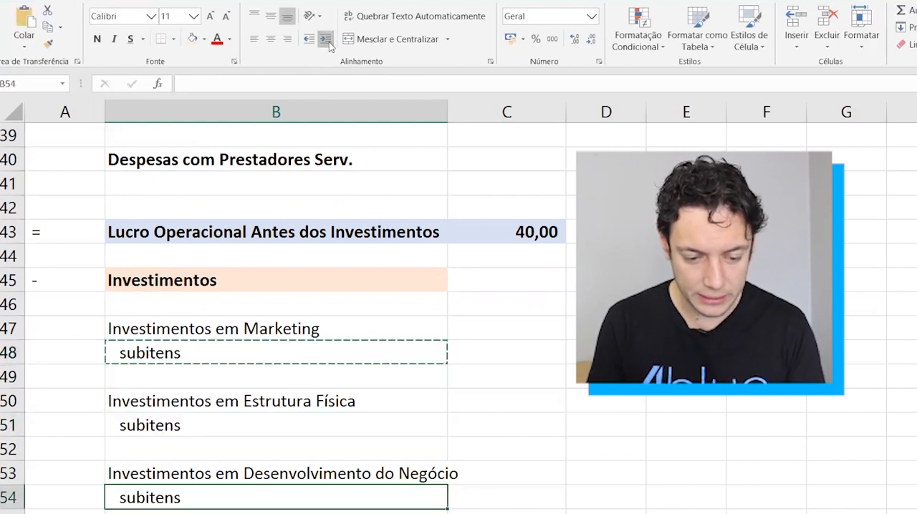
pyautogui.press('Escape')
pyautogui.press('Up')
pyautogui.press('Up')
pyautogui.press('Up')
pyautogui.press('Up')
pyautogui.press('Up')
pyautogui.press('Up')
pyautogui.press('Up')
pyautogui.press('Down')
pyautogui.press('Down')
pyautogui.press('Down')
pyautogui.press('Up')
pyautogui.press('Up')
pyautogui.press('Up')
pyautogui.hotkey('shift', 'Right')
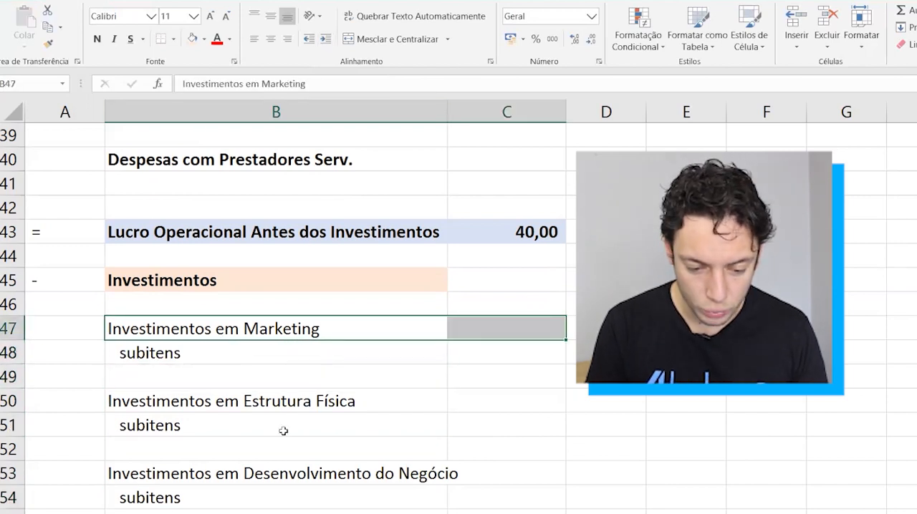
pyautogui.keyDown('ctrl'); pyautogui.moveTo(326, 398); pyautogui.dragTo(458, 398); pyautogui.keyUp('ctrl')
pyautogui.keyDown('ctrl'); pyautogui.moveTo(352, 478); pyautogui.dragTo(484, 471); pyautogui.keyUp('ctrl')
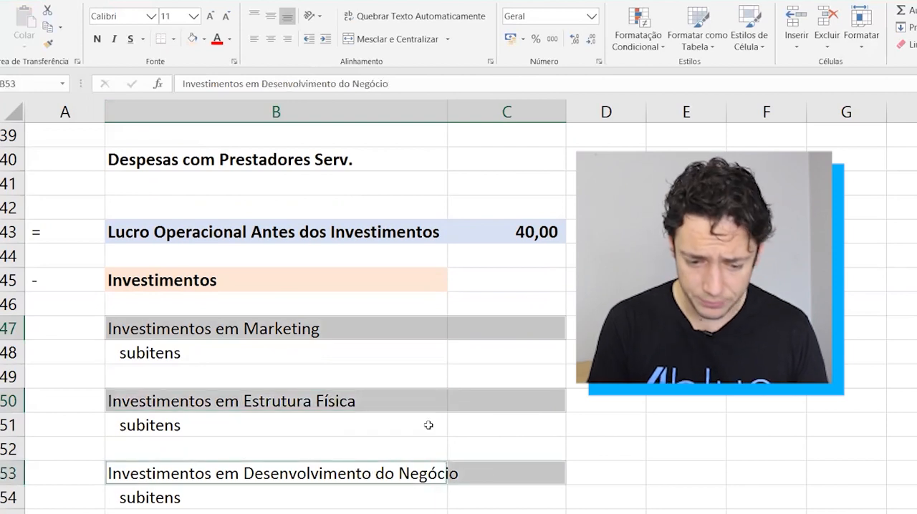
pyautogui.hotkey('ctrl', 'n')
pyautogui.click(327, 403)
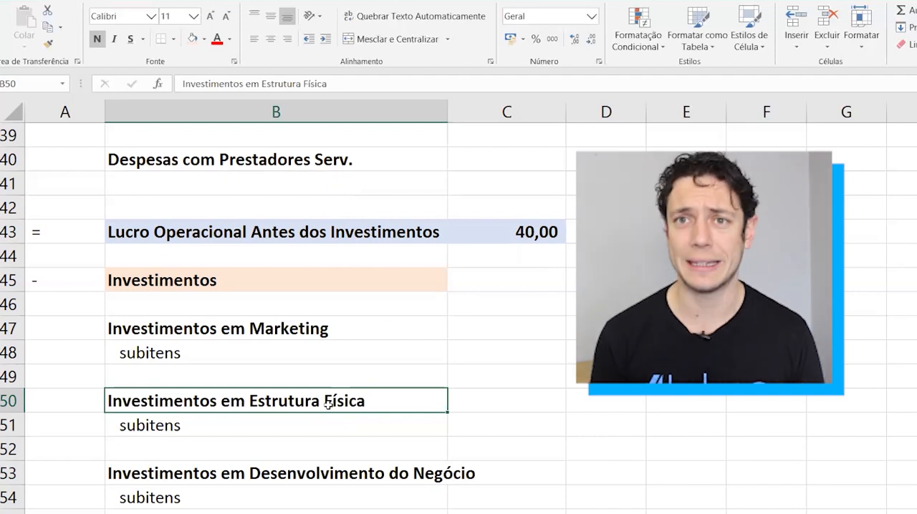
# Replace the subitens placeholder in B54 under Investimentos em Desenvolvimento do Negócio with Treinamento.
pyautogui.press('Down')
pyautogui.press('Down')
pyautogui.press('Down')
pyautogui.press('Down')
pyautogui.press('Down')
pyautogui.press('Down')
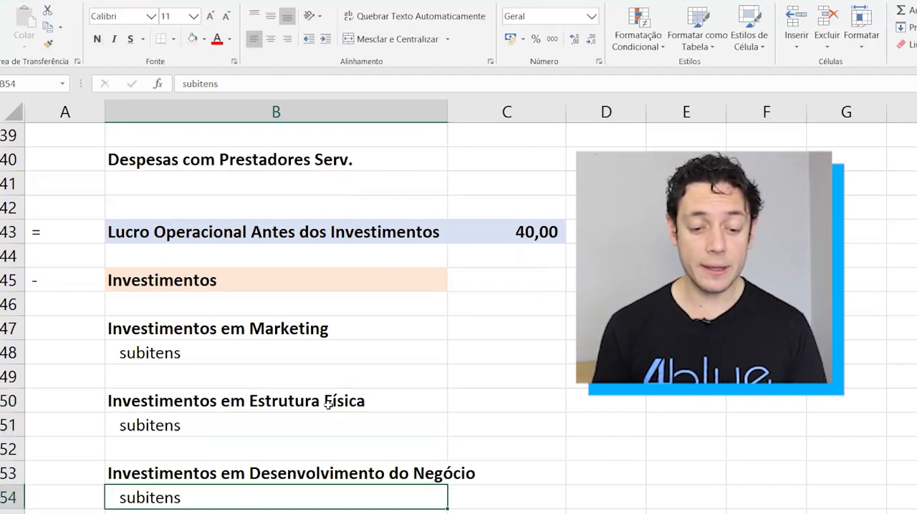
pyautogui.press('Up')
pyautogui.press('Up')
pyautogui.press('Up')
pyautogui.hotkey('shift', 'Right')
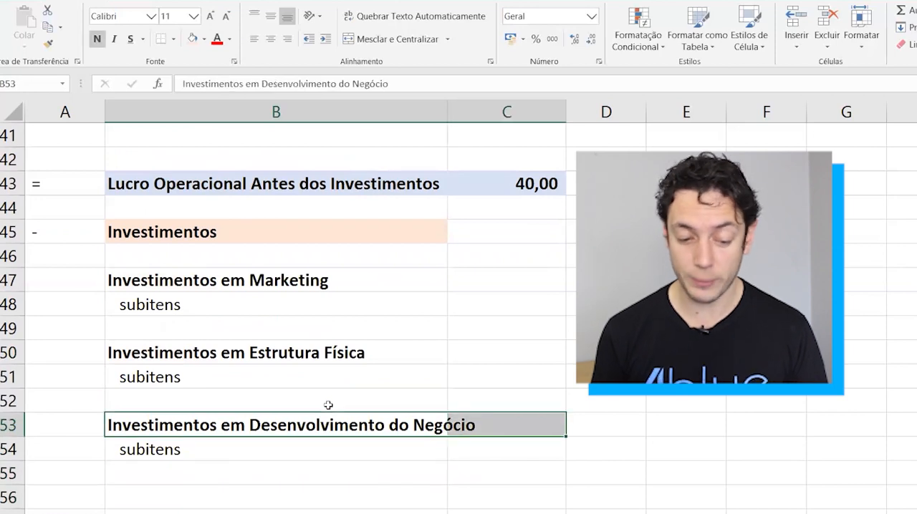
pyautogui.press('Down')
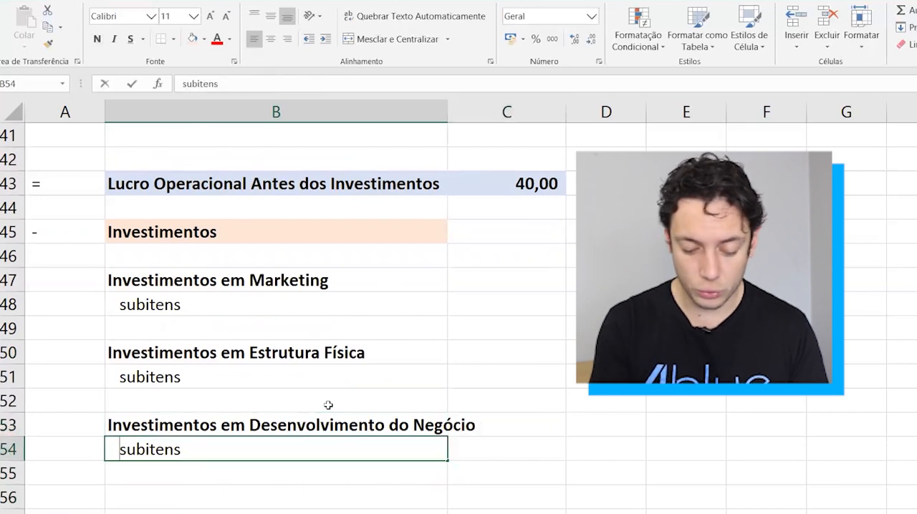
pyautogui.write('Treinamento')
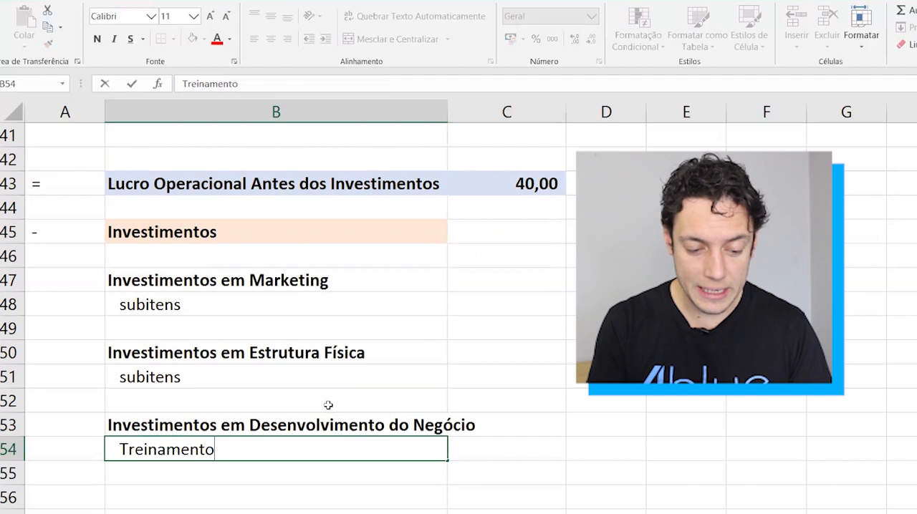
pyautogui.press('Return')
# Enter Consultoria in B55 below Treinamento and indent it one level.
pyautogui.write('Consultoria')
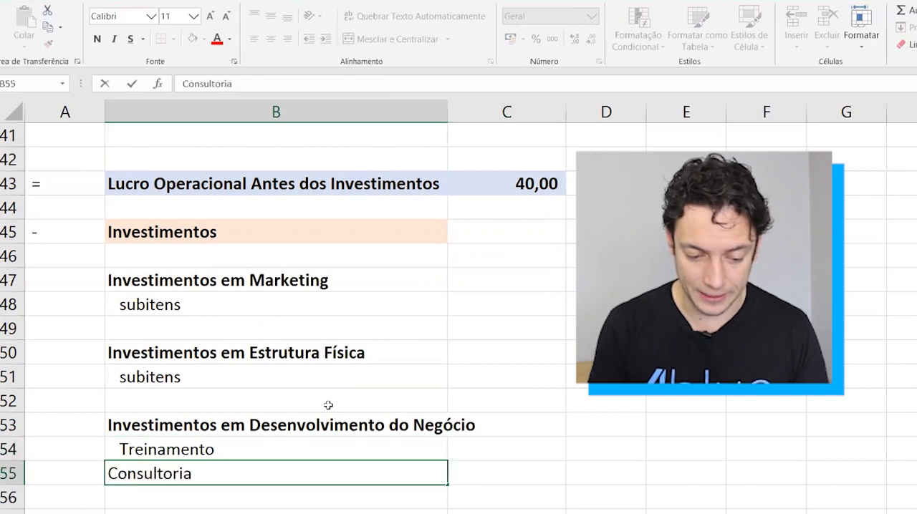
pyautogui.hotkey('ctrl', 'Return')
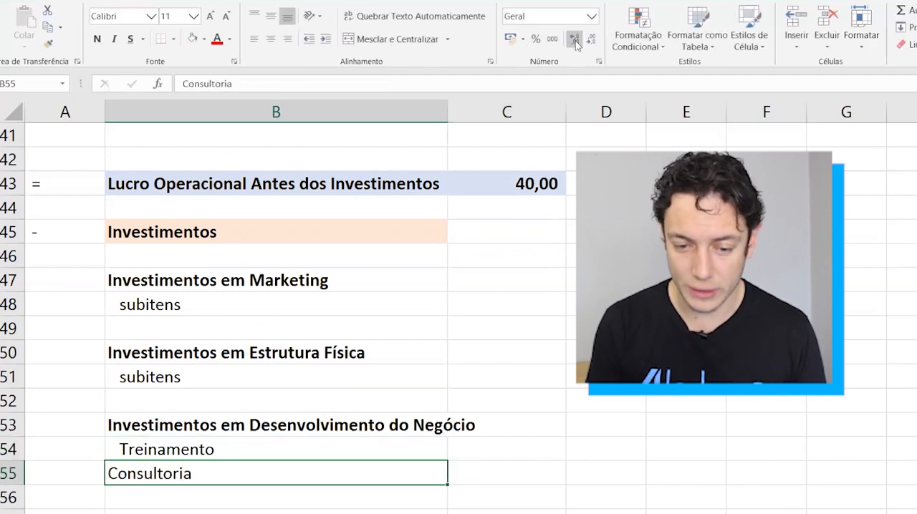
pyautogui.click(324, 43)
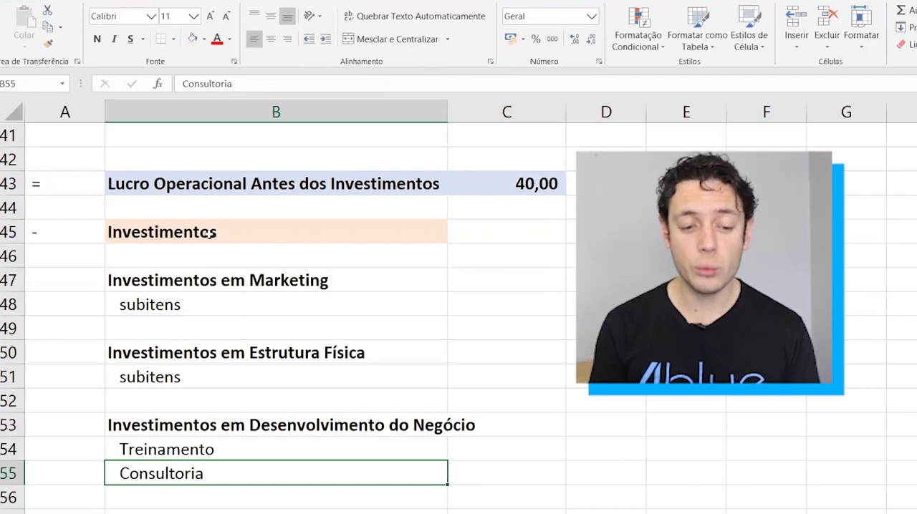
# Total the three investment categories in C45 with the formula =SOMA(C47;C50;C53).
pyautogui.press('Up')
pyautogui.press('Up')
pyautogui.press('Up')
pyautogui.press('Up')
pyautogui.press('Up')
pyautogui.press('Up')
pyautogui.press('Up')
pyautogui.press('Up')
pyautogui.press('Up')
pyautogui.press('Up')
pyautogui.press('Right')
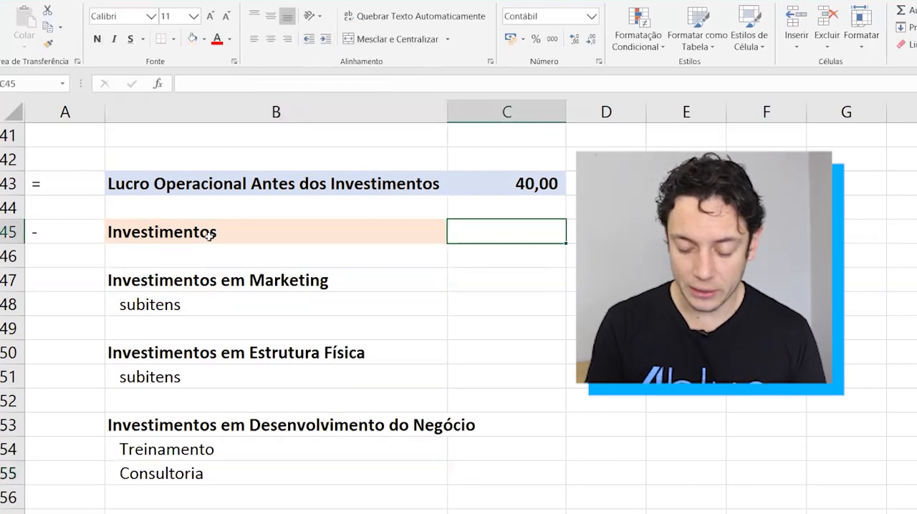
pyautogui.write('=soma')
pyautogui.press('Tab')
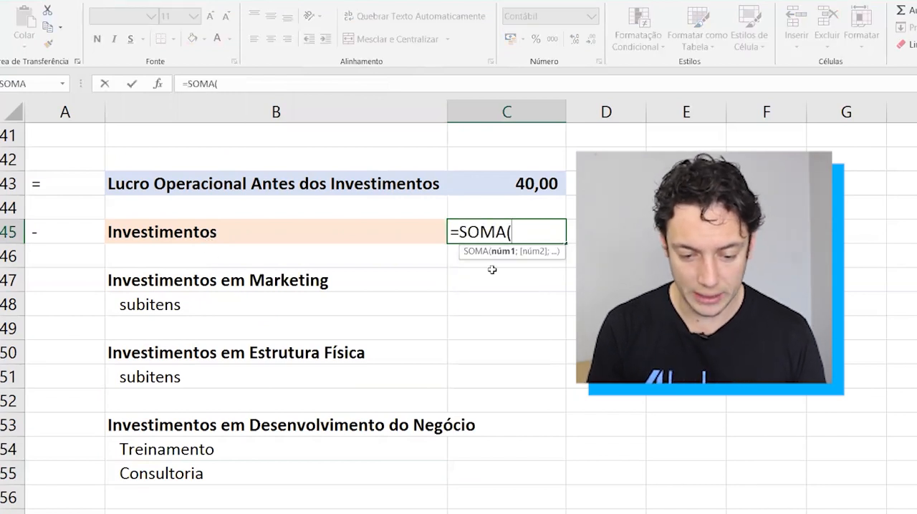
pyautogui.click(490, 278)
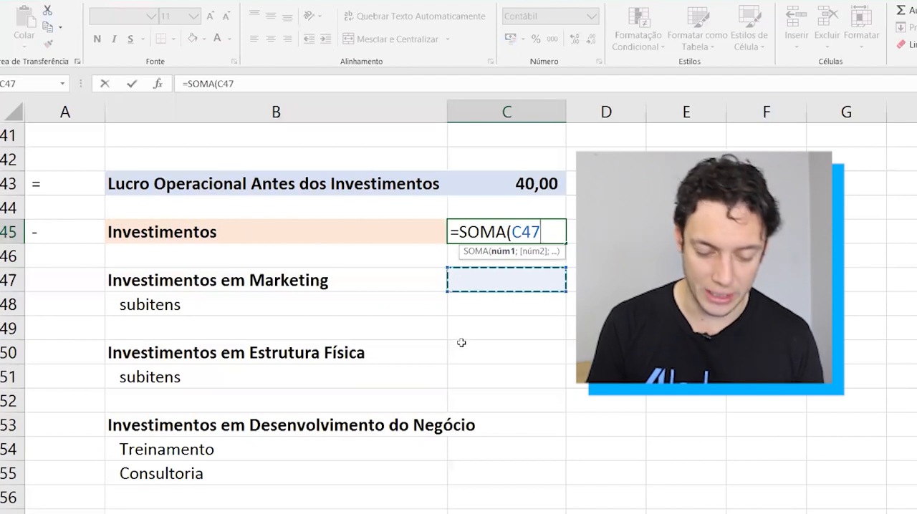
pyautogui.write(';')
pyautogui.click(466, 345)
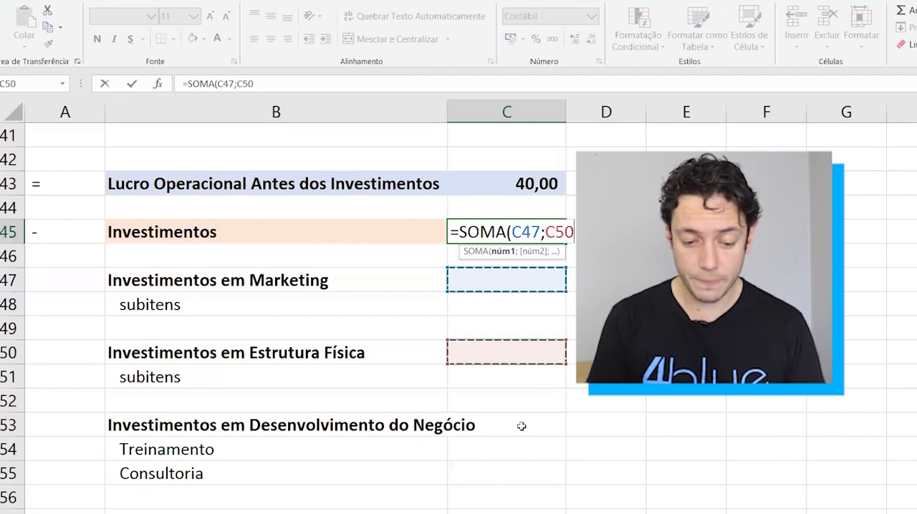
pyautogui.write(';')
pyautogui.click(522, 426)
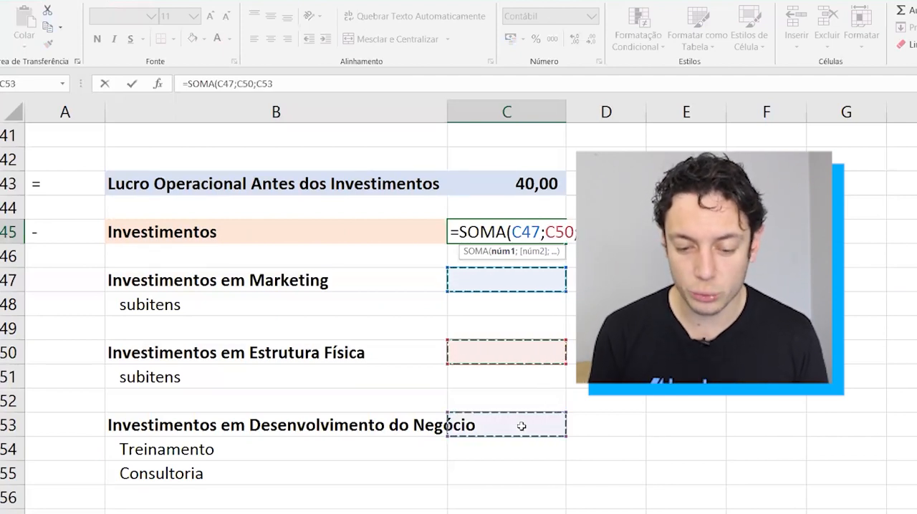
pyautogui.hotkey('ctrl', 'Return')
# Fill the Investimentos total cell C45 with the same light orange as its label.
pyautogui.press('Left')
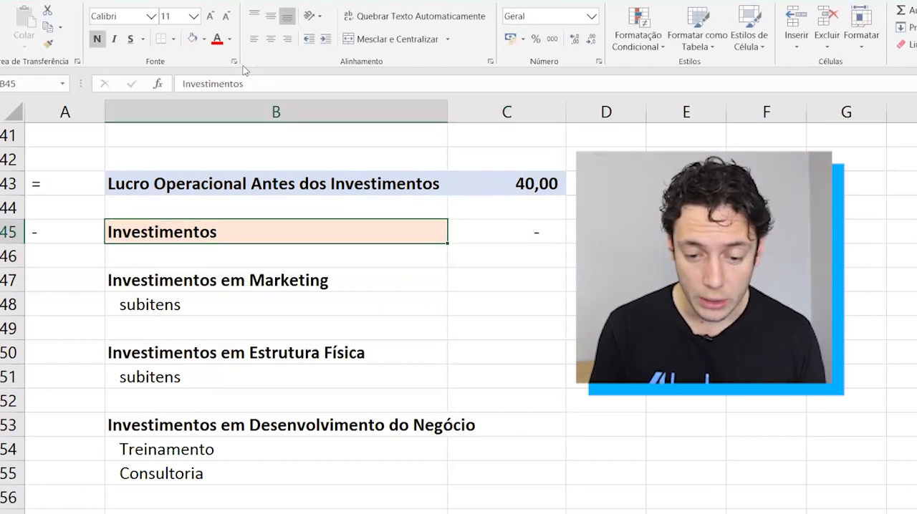
pyautogui.press('Right')
pyautogui.click(195, 41)
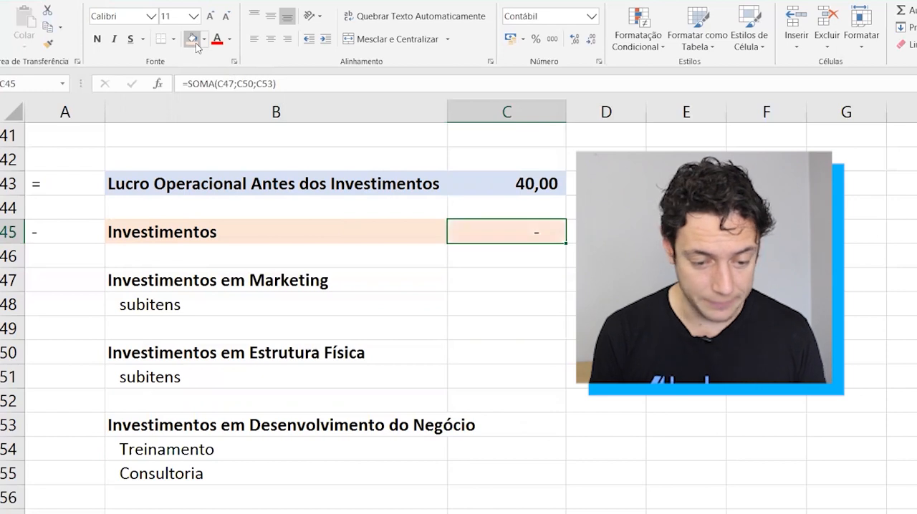
# Enter 300 in C48 as the value of the subitens row under Investimentos em Marketing.
pyautogui.press('Left')
pyautogui.press('Down')
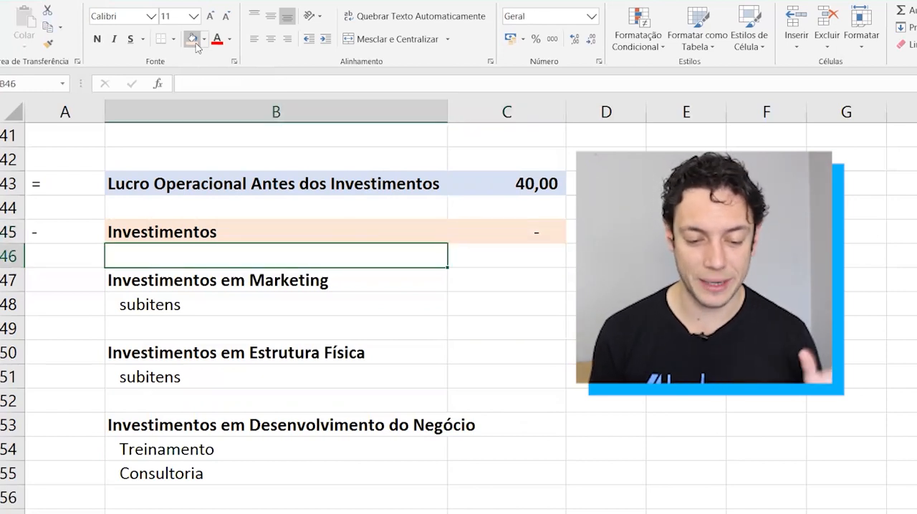
pyautogui.press('Down')
pyautogui.press('Down')
pyautogui.press('Right')
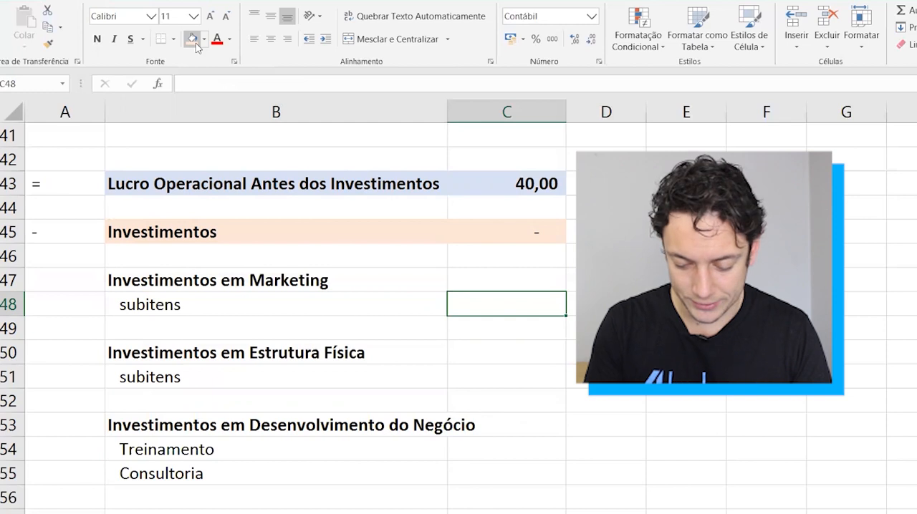
pyautogui.write('300')
pyautogui.press('Up')
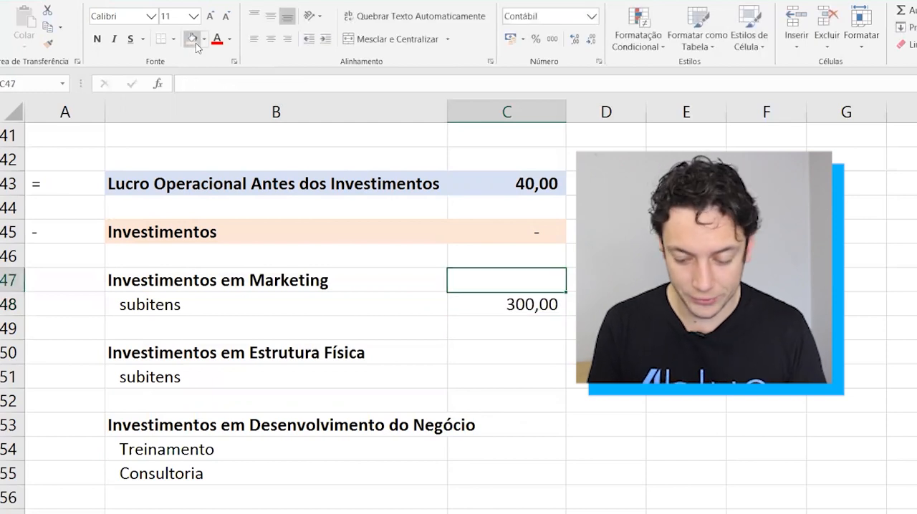
# Sum the marketing sub-item cells C48:C49 in C47 with a SOMA formula.
pyautogui.write('=soma')
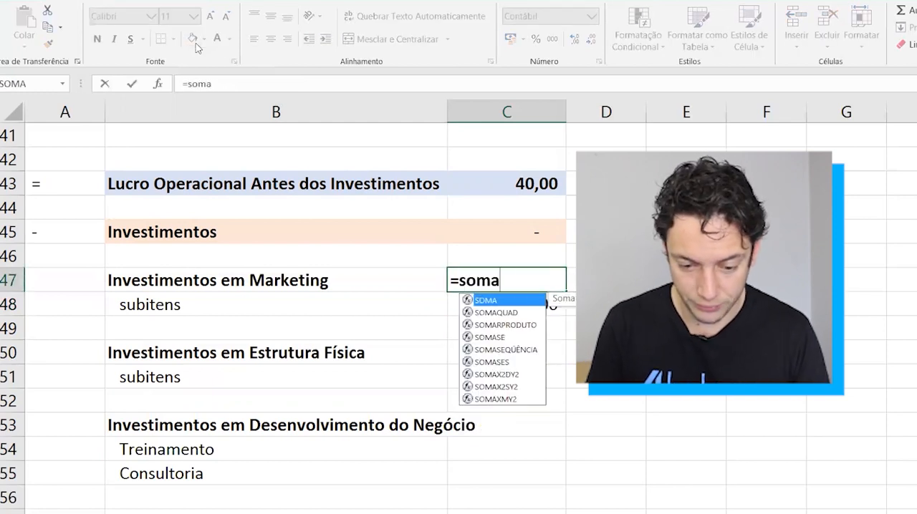
pyautogui.press('Tab')
pyautogui.press('Down')
pyautogui.hotkey('shift', 'Down')
pyautogui.press('Return')
# Make the Investimentos total in C45 bold.
pyautogui.press('Up')
pyautogui.press('Up')
pyautogui.press('Up')
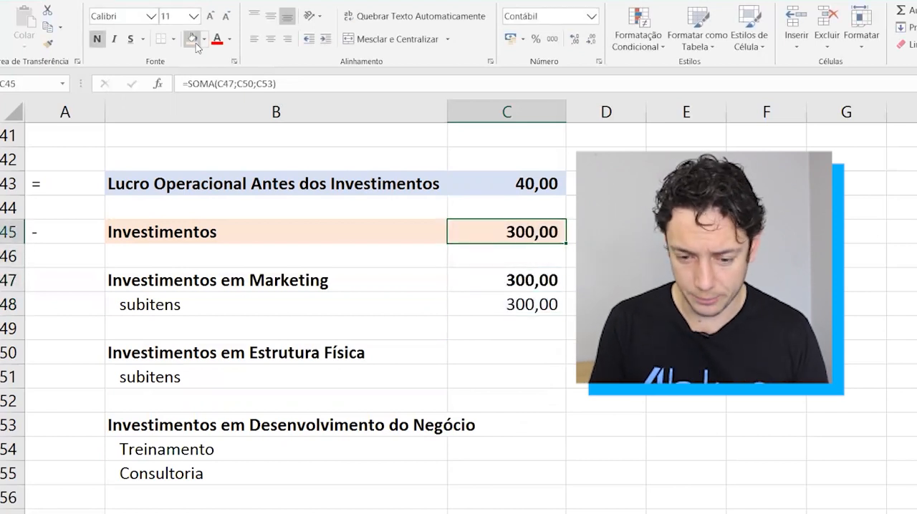
pyautogui.press('Left')
pyautogui.press('Down')
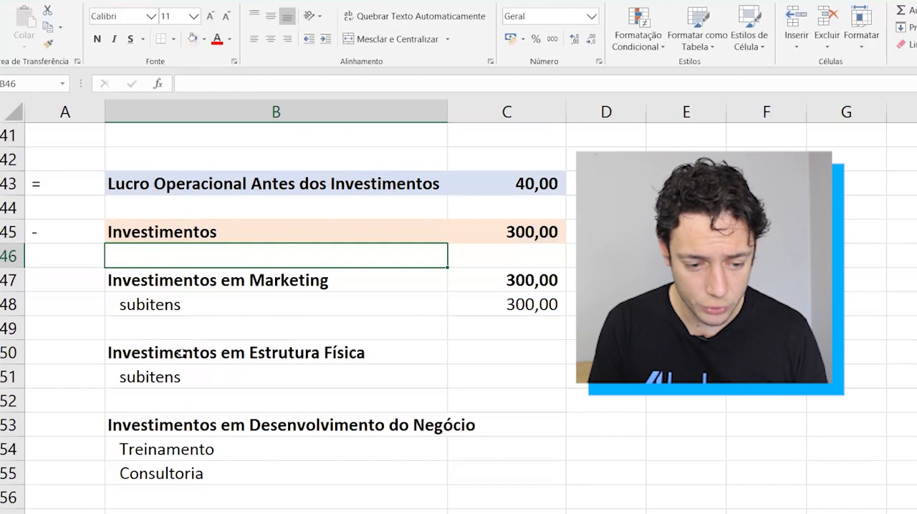
pyautogui.scroll(-1, 202, 402)
pyautogui.scroll(-1, 33, 146)
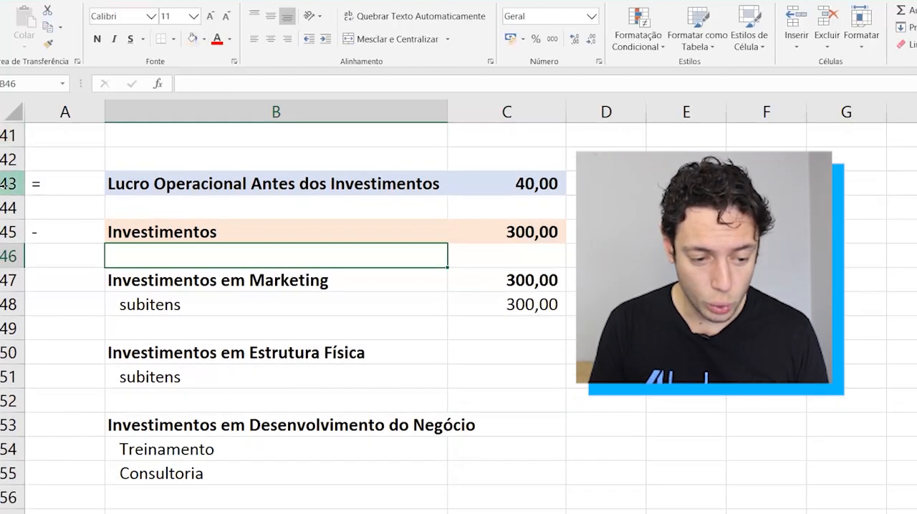
pyautogui.click(6, 184)
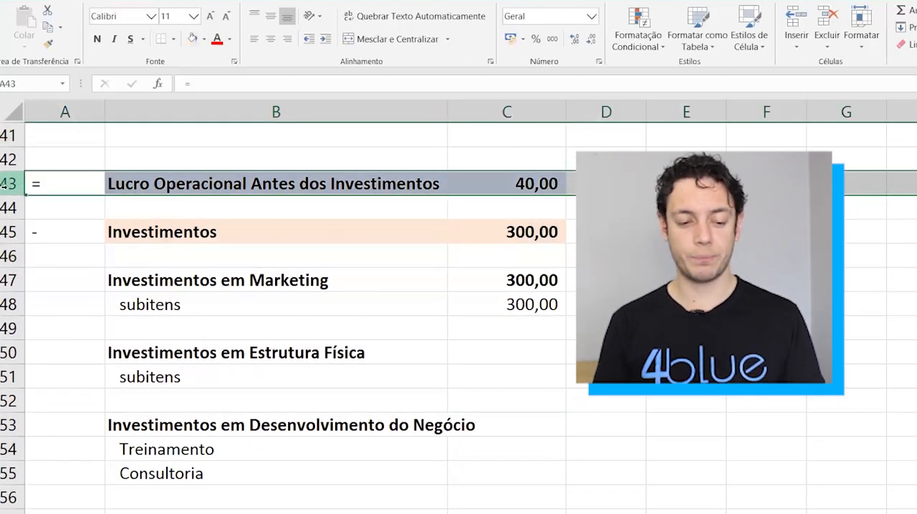
pyautogui.click(4, 231)
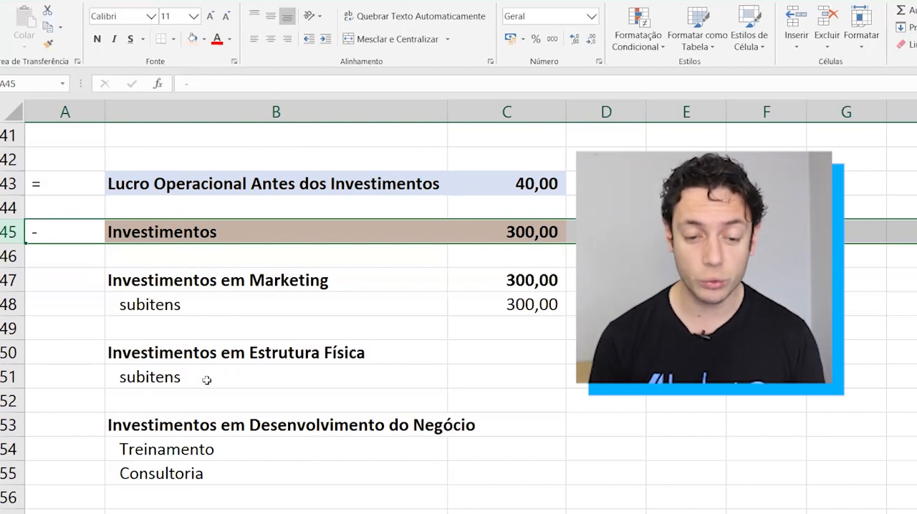
# Enter the label Lucro Operacional in B58 below the investments section.
pyautogui.scroll(-1, 296, 476)
pyautogui.click(233, 475)
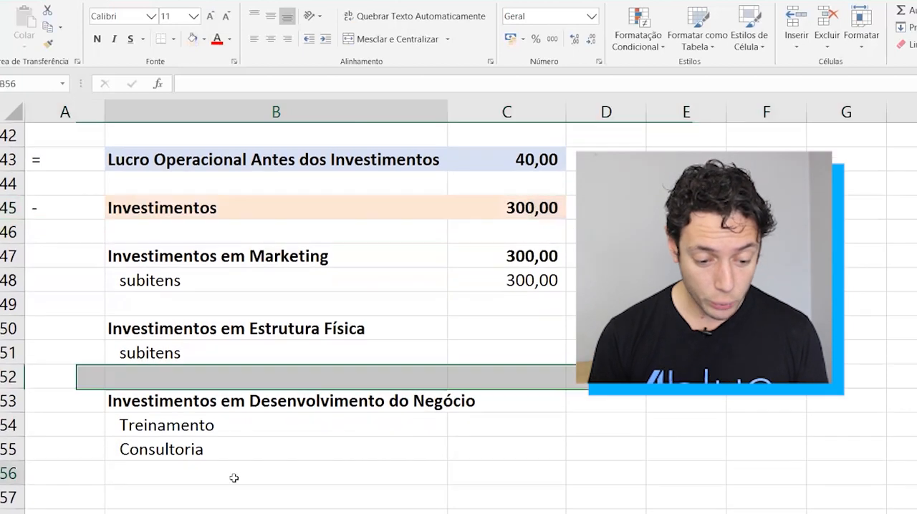
pyautogui.press('Down')
pyautogui.press('Down')
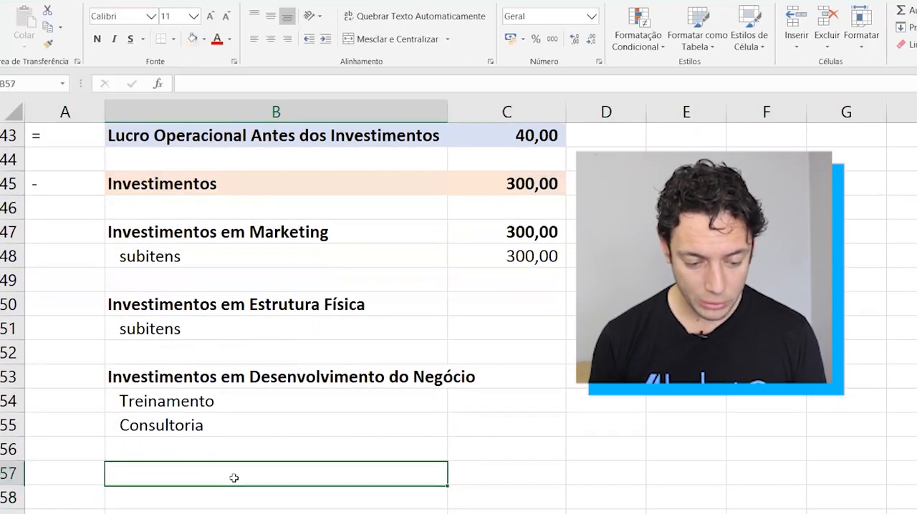
pyautogui.write('Lucr')
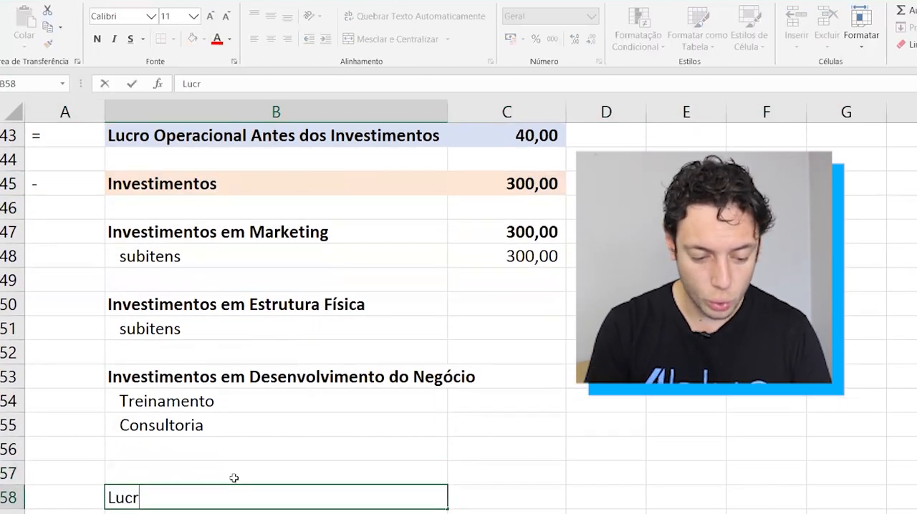
pyautogui.write('o Opere')
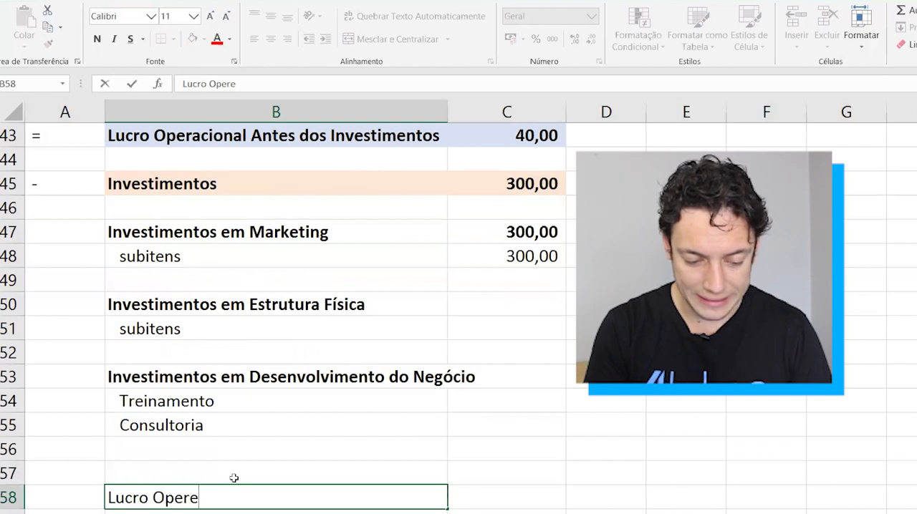
pyautogui.press('BackSpace')
pyautogui.write('acional')
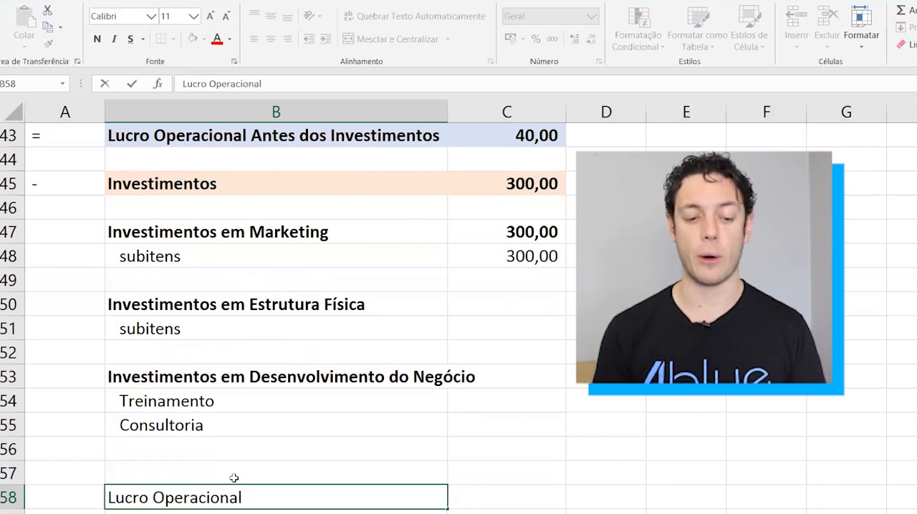
pyautogui.press('Return')
# Calculate Lucro Operacional in C58 by subtracting the investments from the profit before investments with =C43-C45.
pyautogui.click(234, 478)
pyautogui.press('Right')
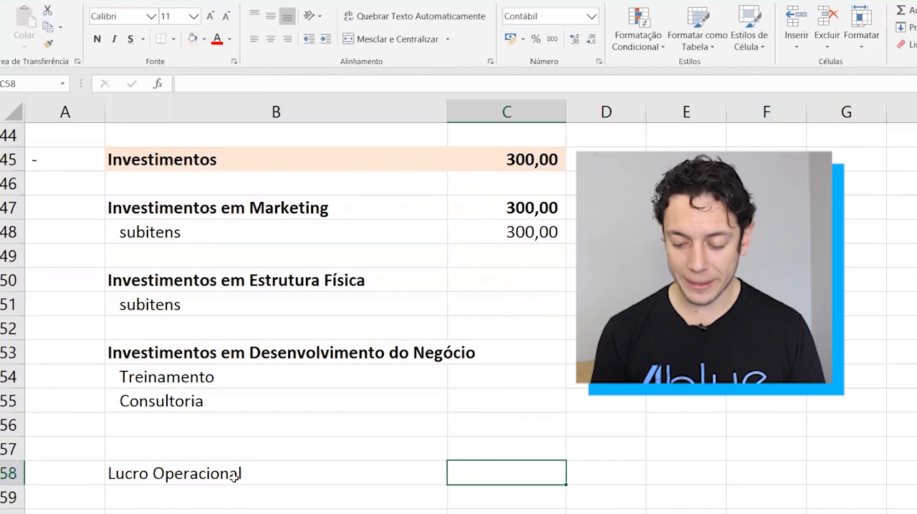
pyautogui.write('=')
pyautogui.scroll(1, 234, 478)
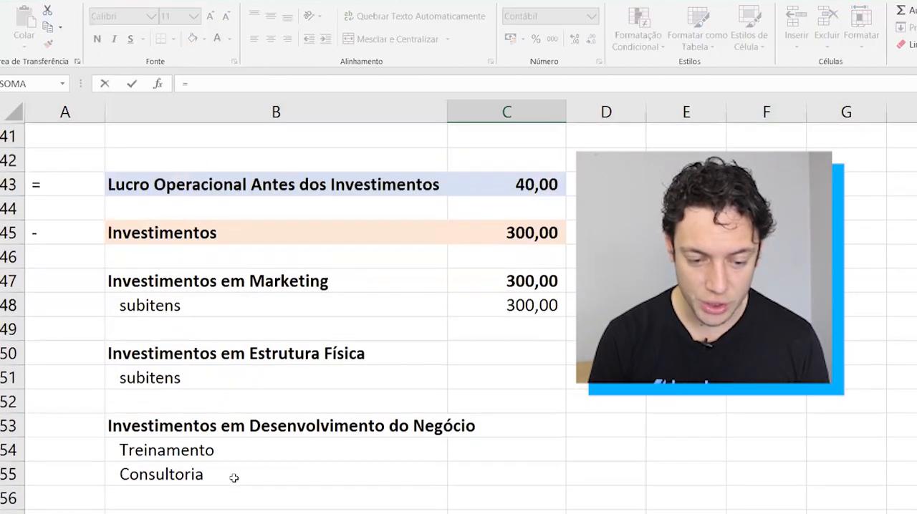
pyautogui.scroll(1, 233, 477)
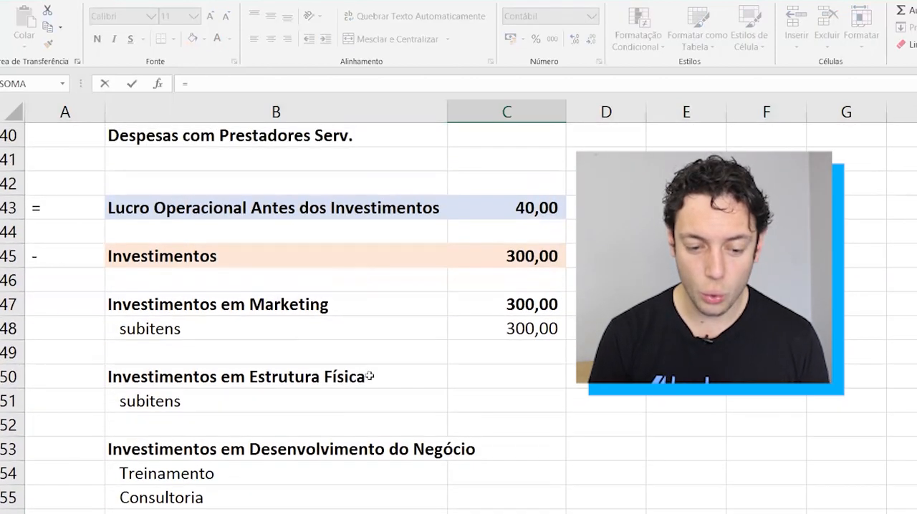
pyautogui.click(543, 204)
pyautogui.write('-')
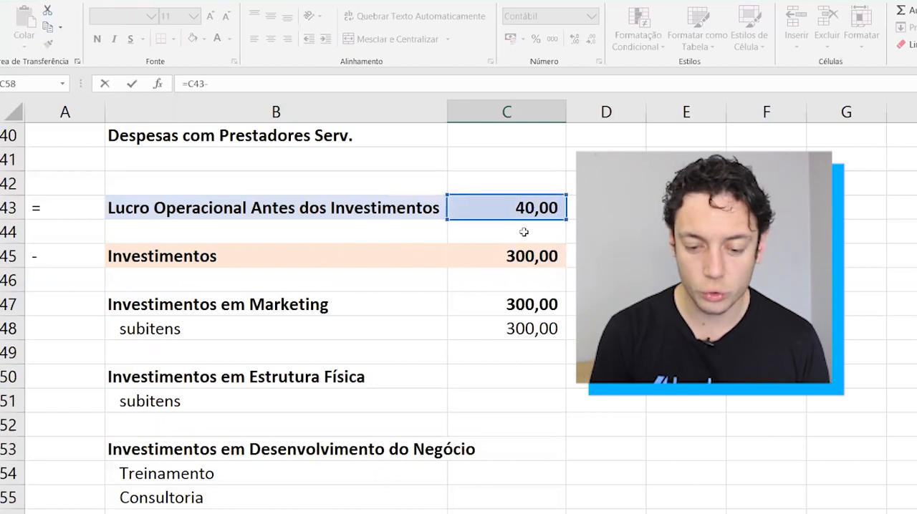
pyautogui.click(491, 251)
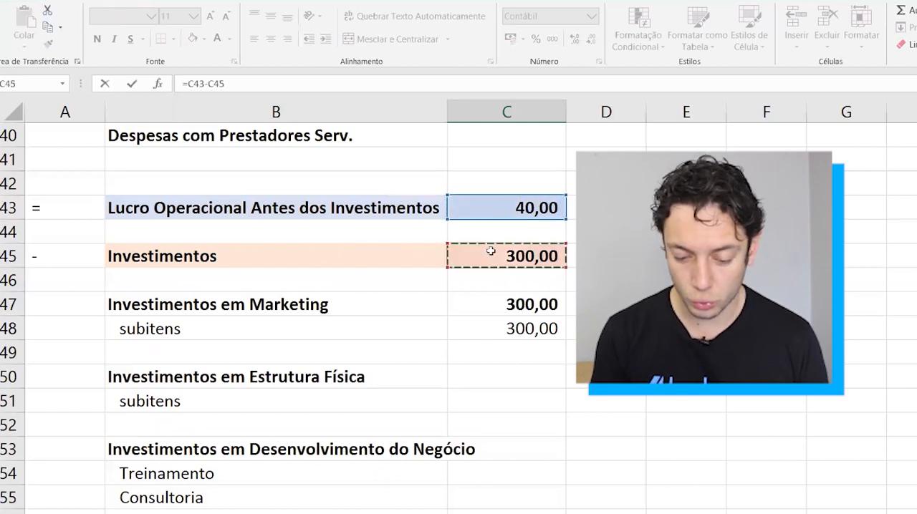
pyautogui.press('Return')
# Make the Lucro Operacional row B58:C58 bold.
pyautogui.press('Up')
pyautogui.press('Left')
pyautogui.hotkey('shift', 'Right')
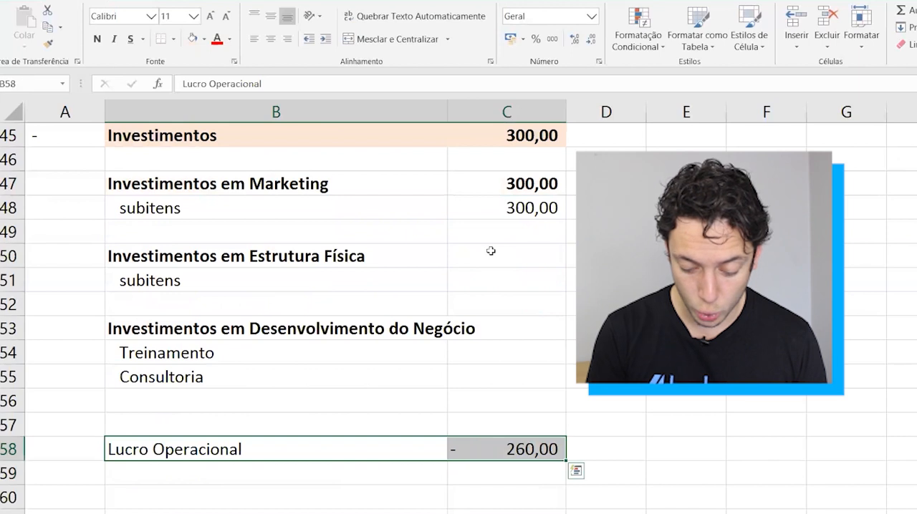
pyautogui.hotkey('ctrl', 'n')
# Copy the formatting of the Lucro Operacional Antes dos Investimentos row B43:C43 onto the Lucro Operacional row B58:C58.
pyautogui.scroll(2, 490, 251)
pyautogui.moveTo(364, 182); pyautogui.dragTo(456, 184)
pyautogui.click(48, 43)
pyautogui.scroll(-2, 293, 303)
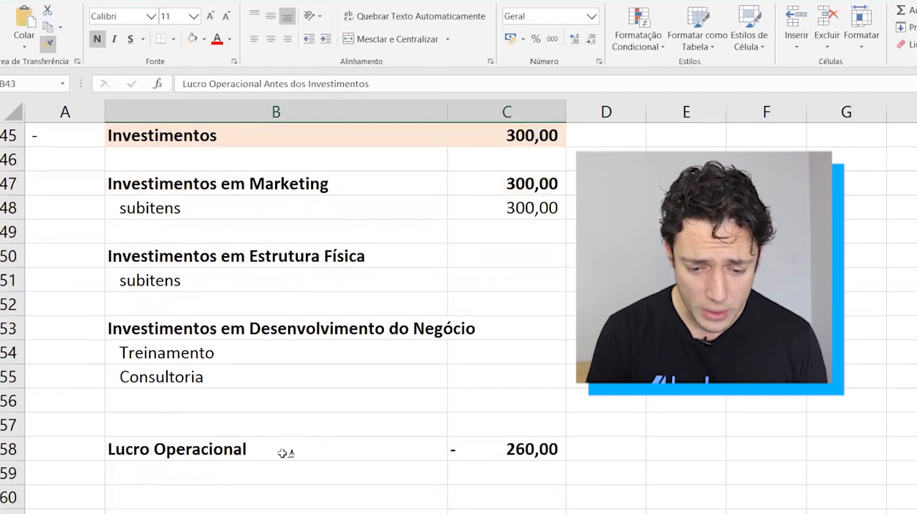
pyautogui.click(284, 452)
# Enter the sign = in A58 to mark the Lucro Operacional row as a result.
pyautogui.click(67, 451)
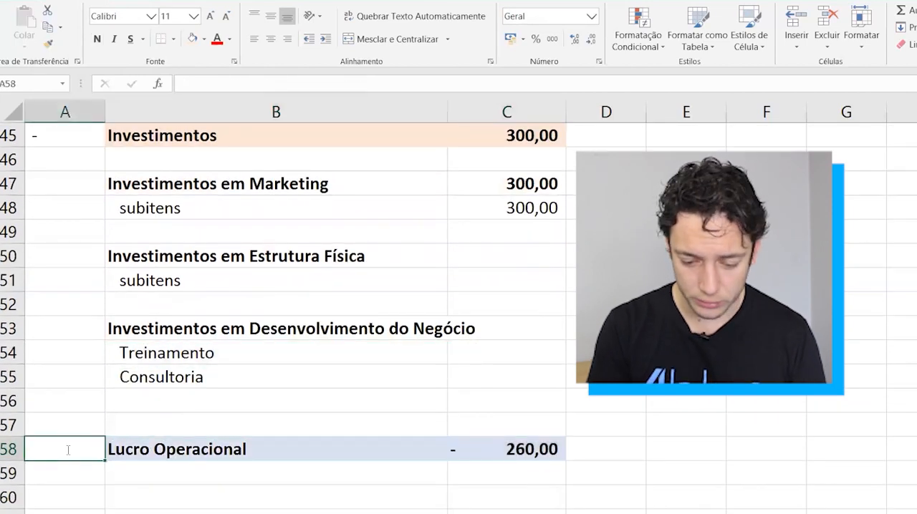
pyautogui.write('=')
pyautogui.press('Tab')
pyautogui.press('Tab')
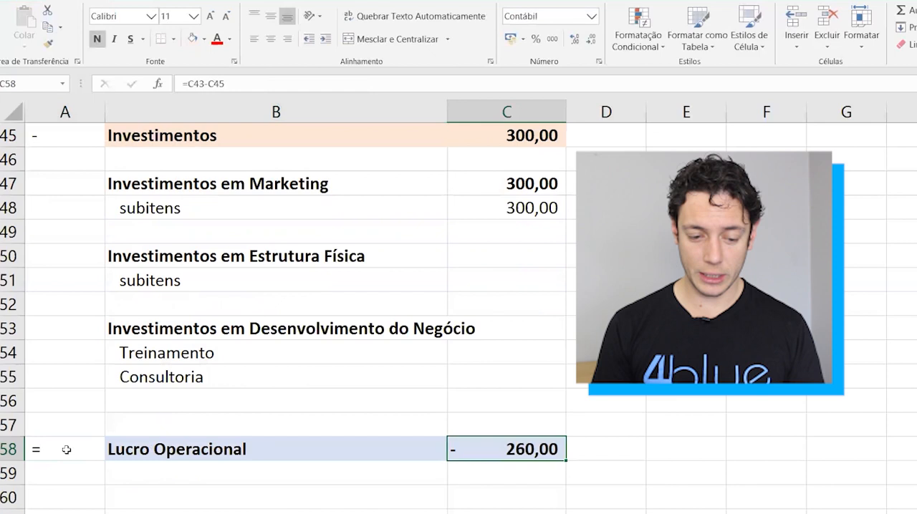
# Review the operating profit rows before and after investments, the Investimentos section, and the Margem de Contribuição and Despesas Fixas rows.
pyautogui.press('Left')
pyautogui.hotkey('shift', 'Right')
pyautogui.scroll(3, 289, 438)
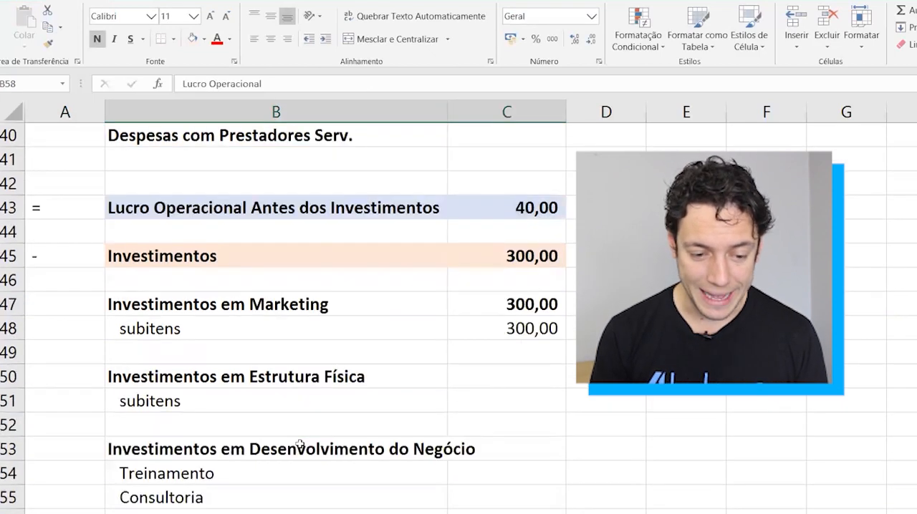
pyautogui.click(11, 327)
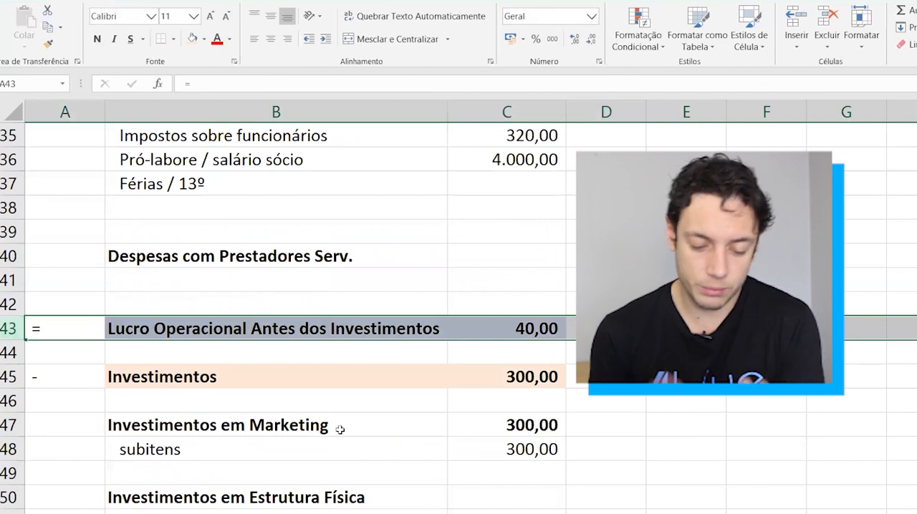
pyautogui.scroll(-5, 340, 429)
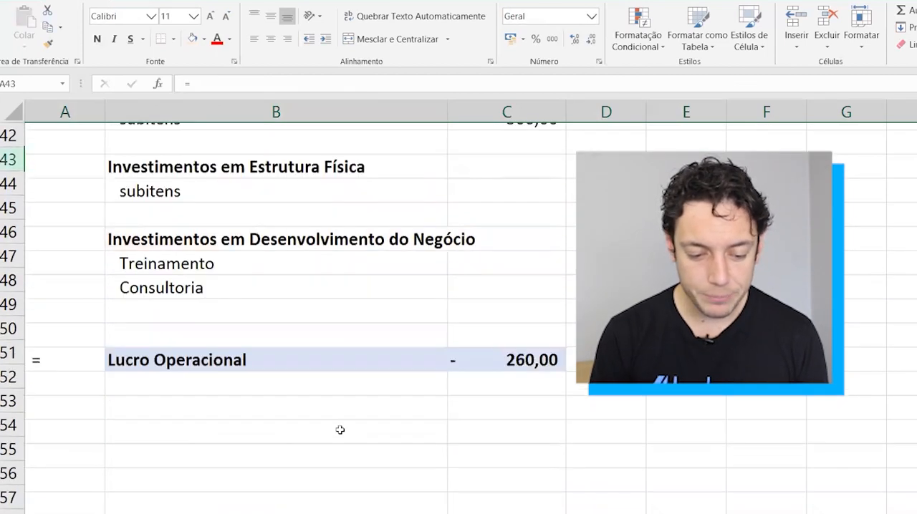
pyautogui.click(441, 330)
pyautogui.click(464, 325)
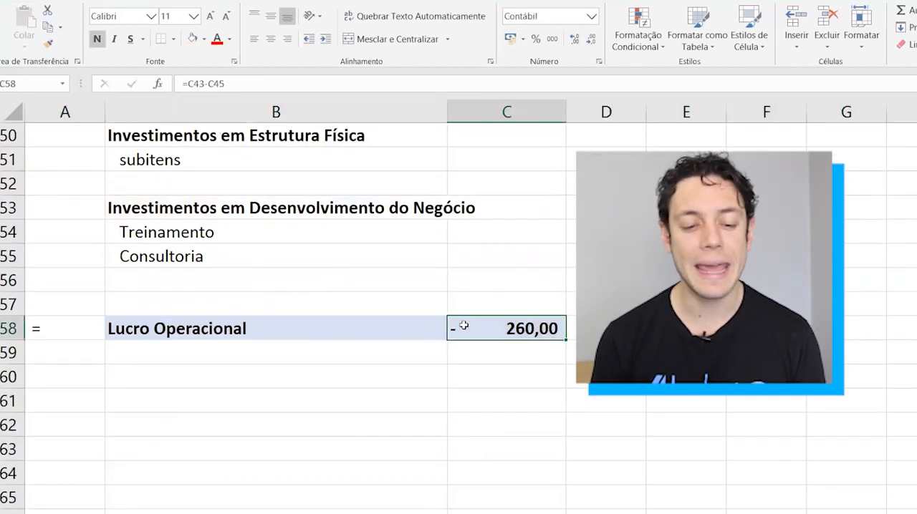
pyautogui.scroll(5, 464, 325)
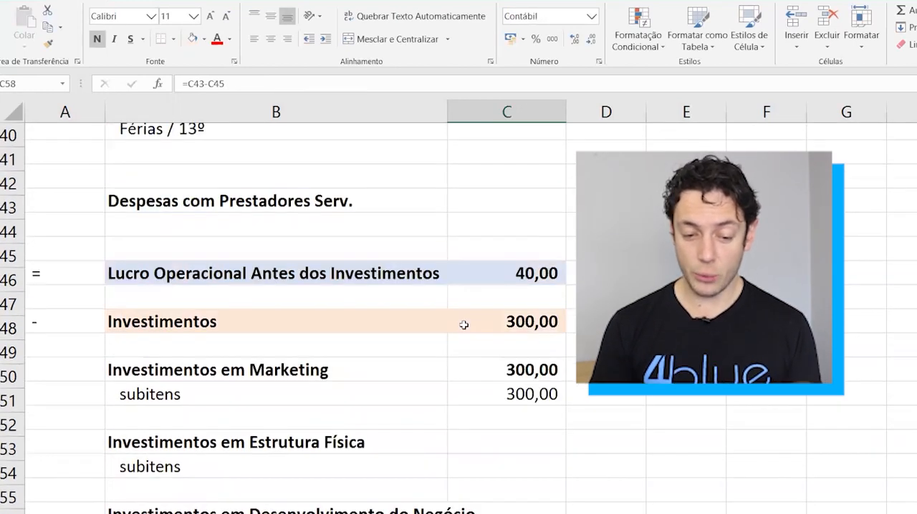
pyautogui.scroll(-1, 464, 325)
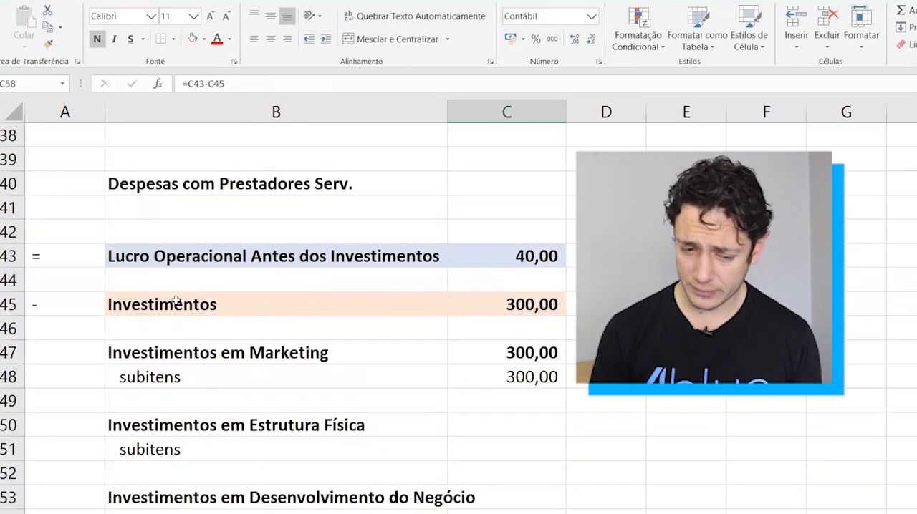
pyautogui.click(101, 306)
pyautogui.moveTo(492, 363); pyautogui.dragTo(551, 401)
pyautogui.click(224, 256)
pyautogui.hotkey('shift', 'space')
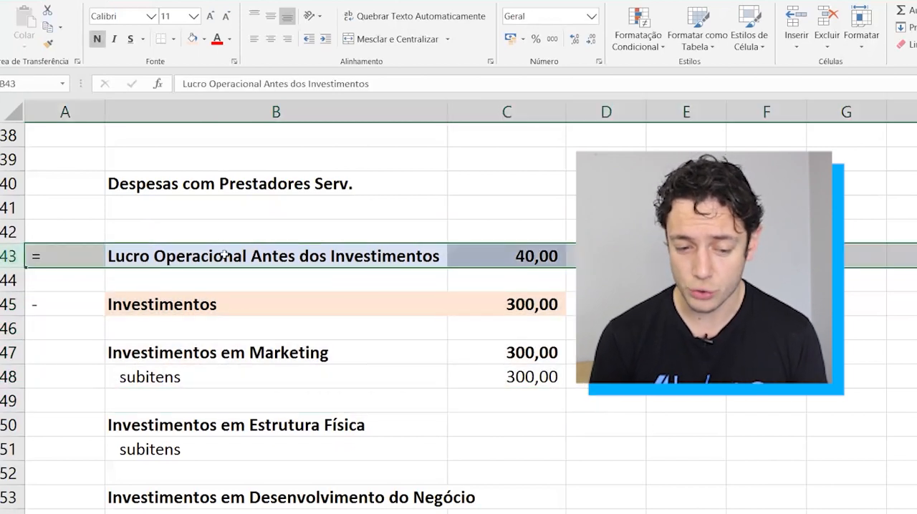
pyautogui.scroll(7, 359, 286)
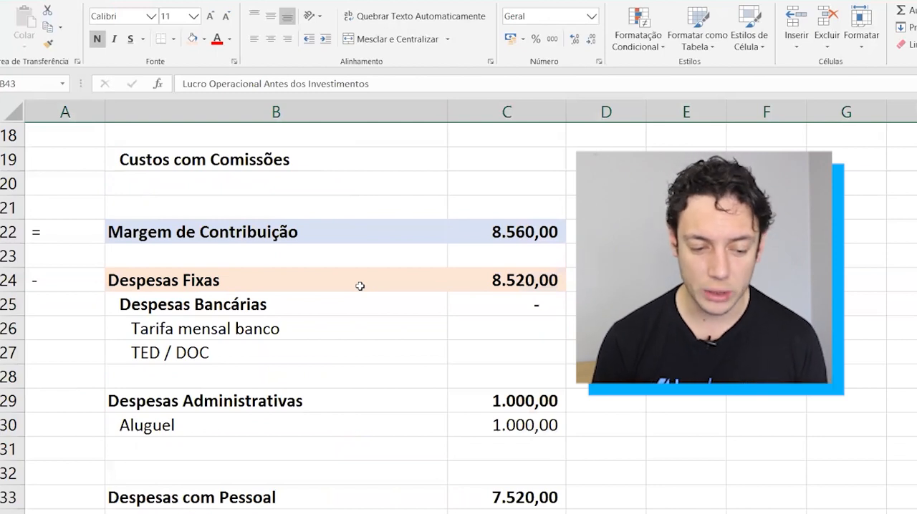
pyautogui.moveTo(4, 229); pyautogui.dragTo(4, 282)
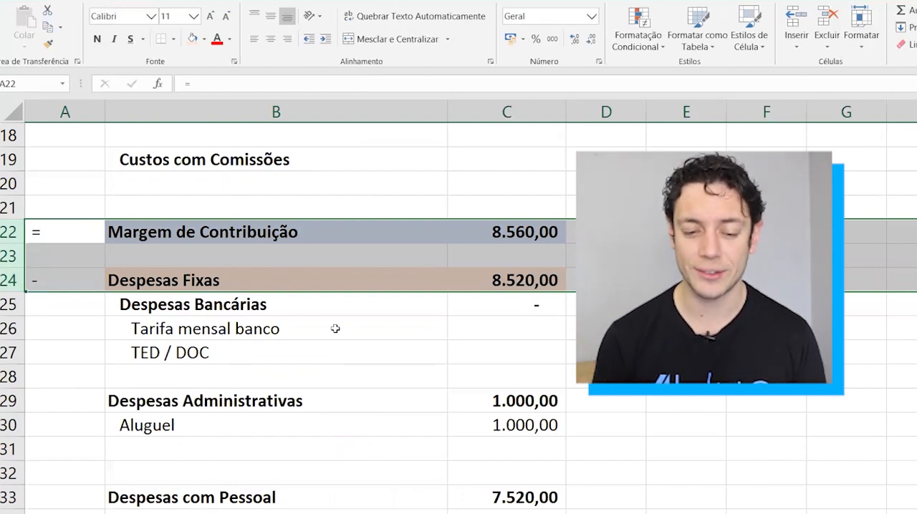
pyautogui.scroll(5, 475, 391)
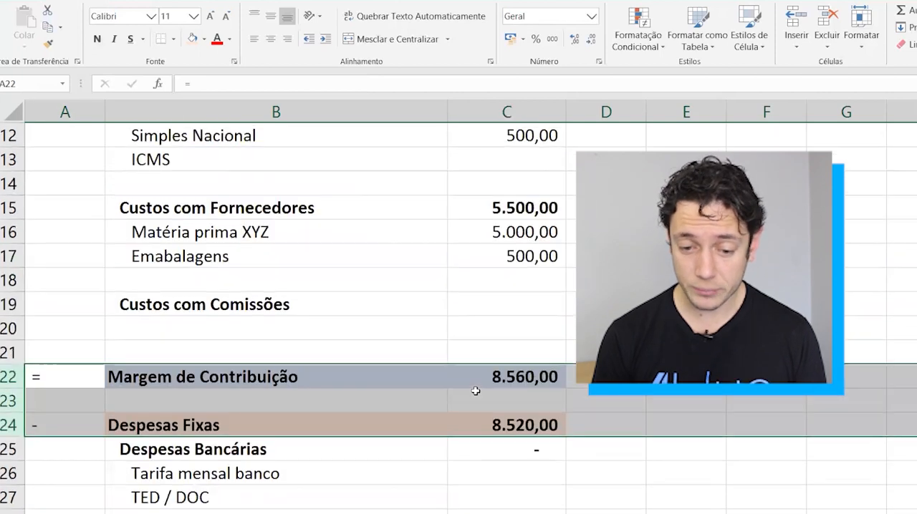
pyautogui.scroll(1, 476, 391)
# Examine January's Receitas total, the Custos Variáveis and their subgroups, and the Margem de Contribuição in C22.
pyautogui.click(427, 335)
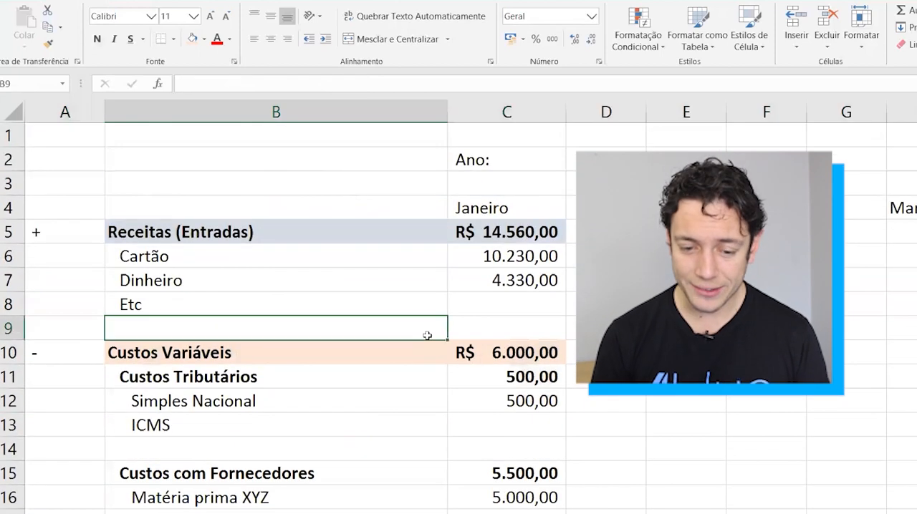
pyautogui.click(516, 234)
pyautogui.click(490, 206)
pyautogui.click(513, 107)
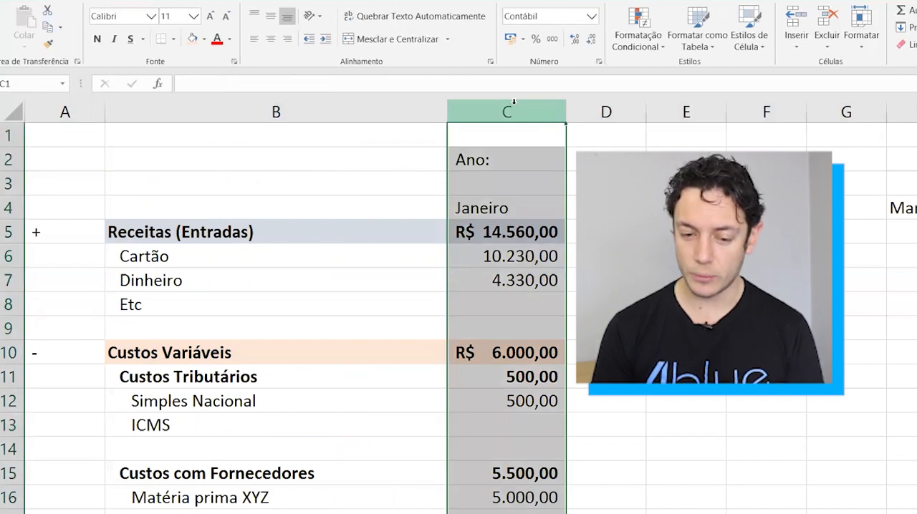
pyautogui.click(507, 227)
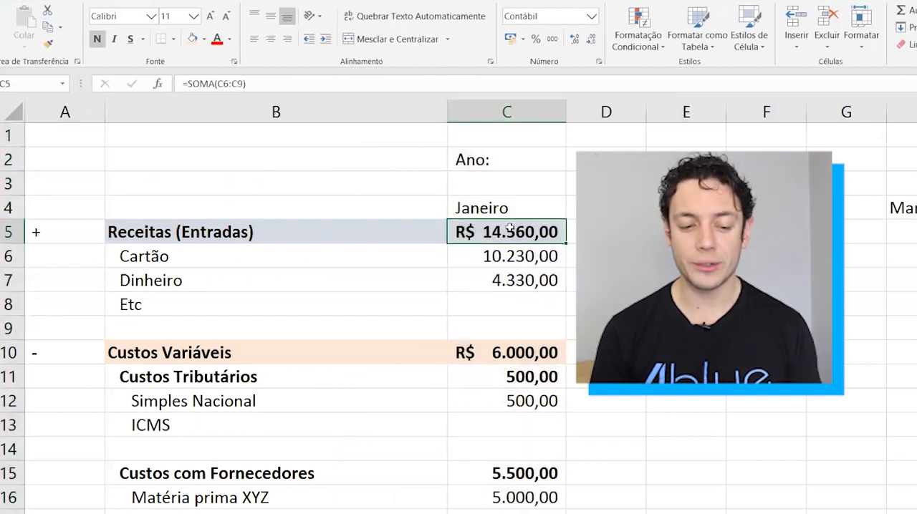
pyautogui.moveTo(295, 230); pyautogui.dragTo(492, 233)
pyautogui.click(493, 234)
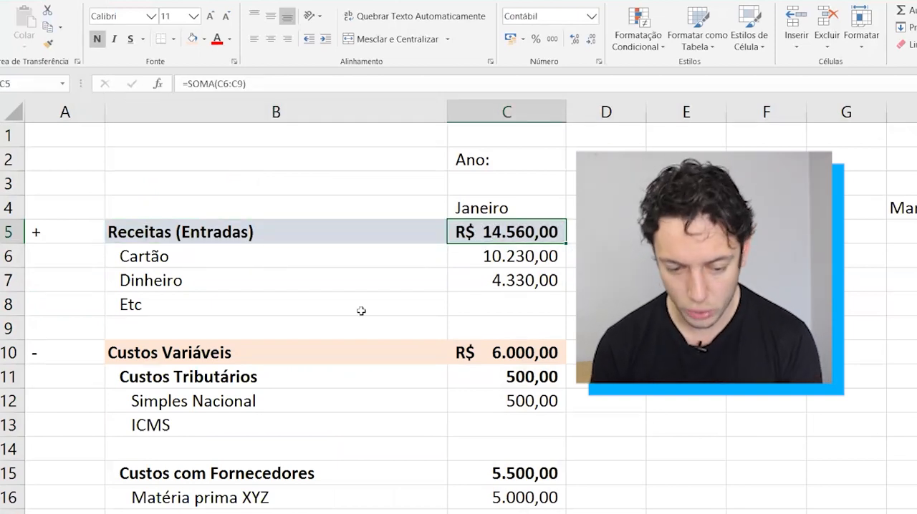
pyautogui.moveTo(312, 356); pyautogui.dragTo(467, 354)
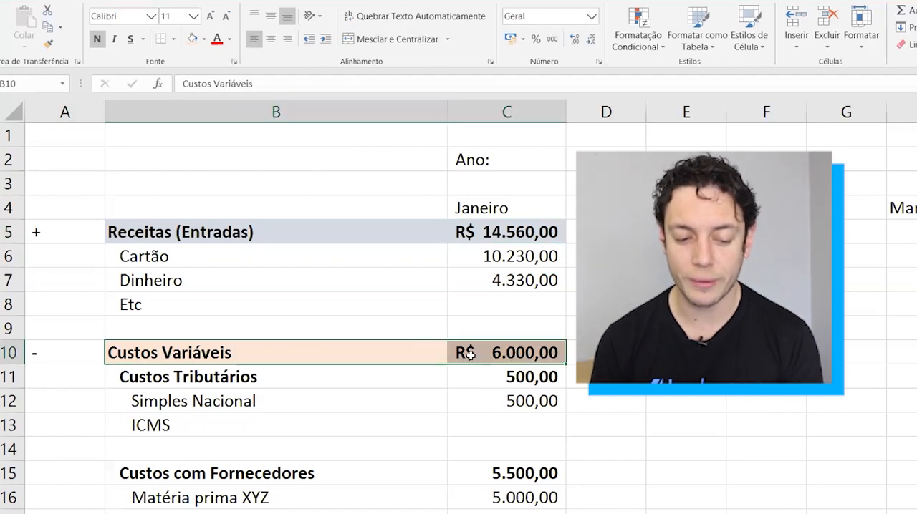
pyautogui.scroll(-1, 467, 354)
pyautogui.press('Down')
pyautogui.press('Down')
pyautogui.press('Down')
pyautogui.press('Down')
pyautogui.press('Down')
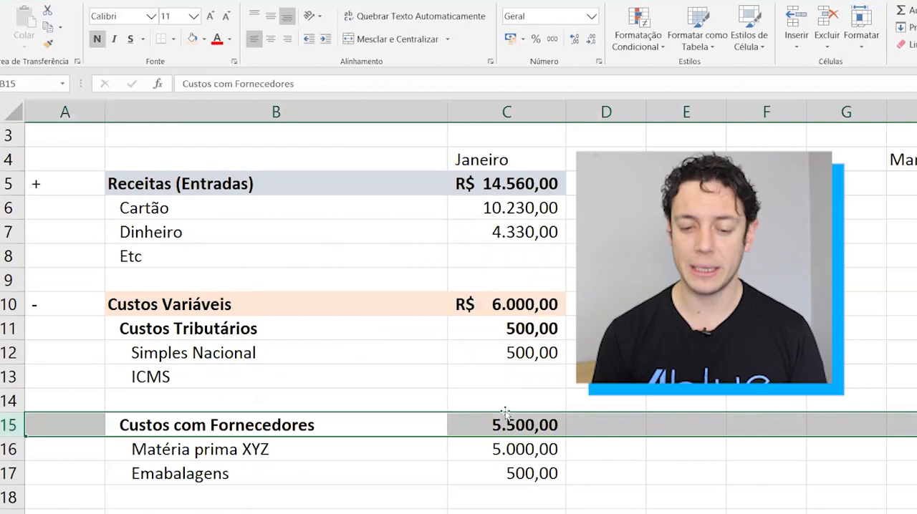
pyautogui.click(521, 304)
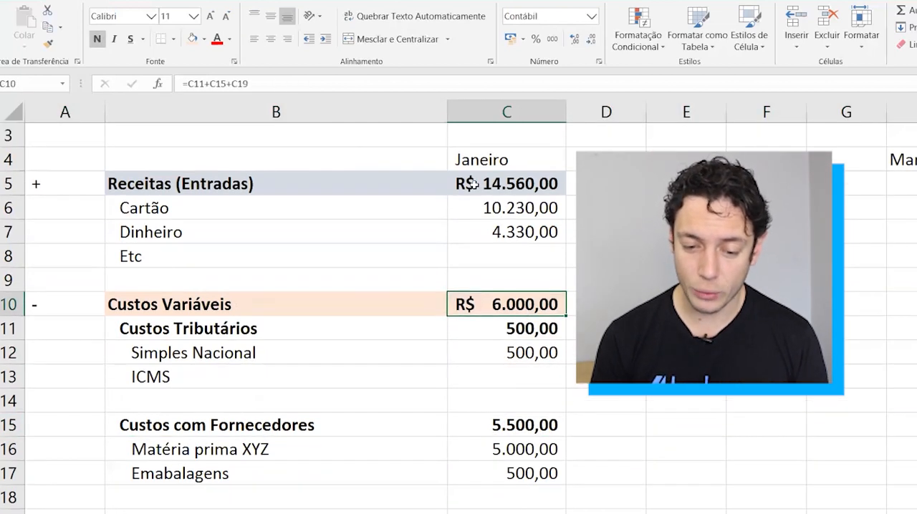
pyautogui.moveTo(501, 184); pyautogui.dragTo(490, 308)
pyautogui.click(490, 308)
pyautogui.click(486, 318)
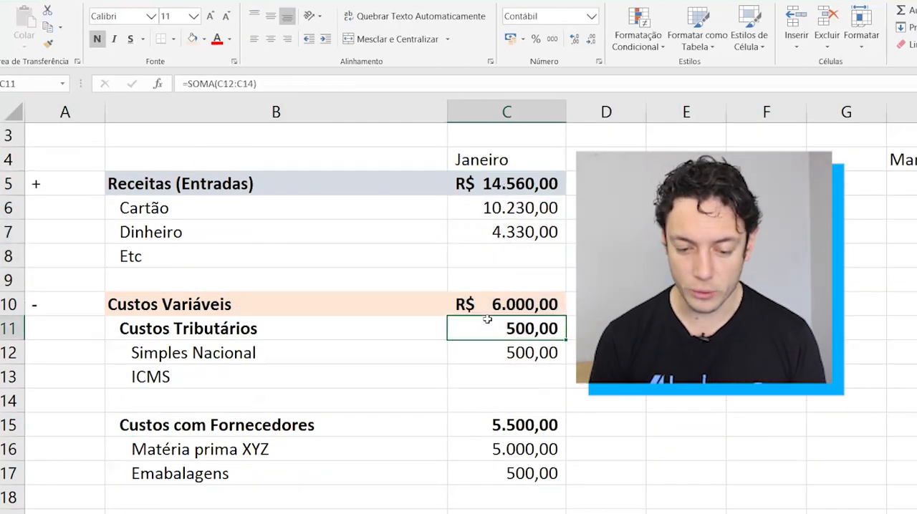
pyautogui.scroll(-3, 487, 319)
pyautogui.moveTo(304, 423); pyautogui.dragTo(475, 423)
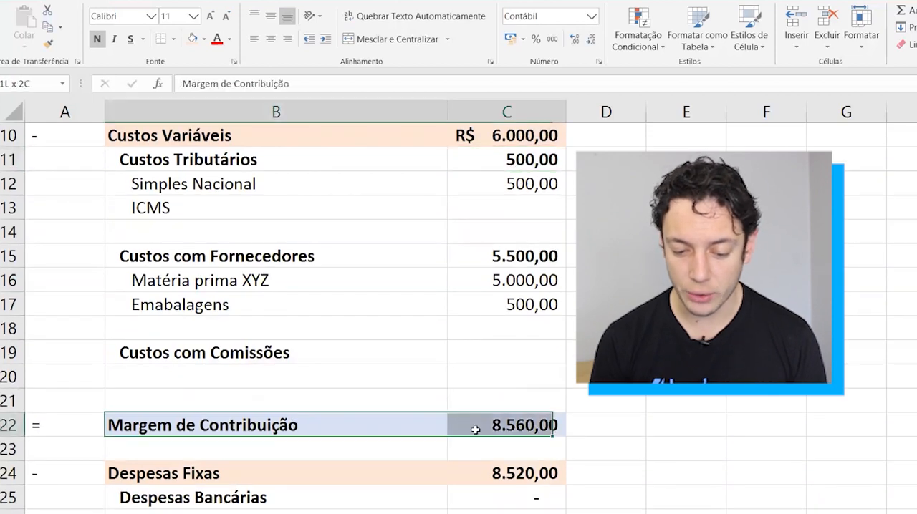
pyautogui.click(497, 426)
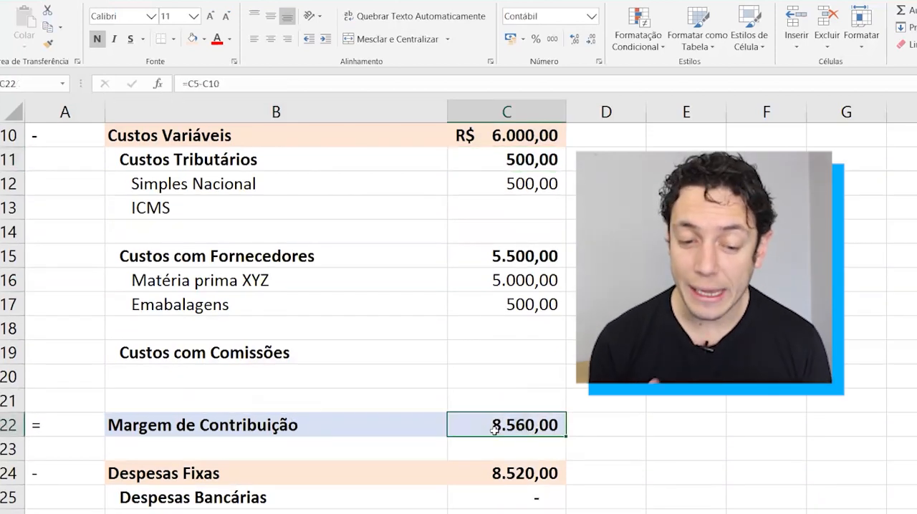
# Calculate the contribution margin as a share of revenue in D22 with =C22/C5.
pyautogui.press('Right')
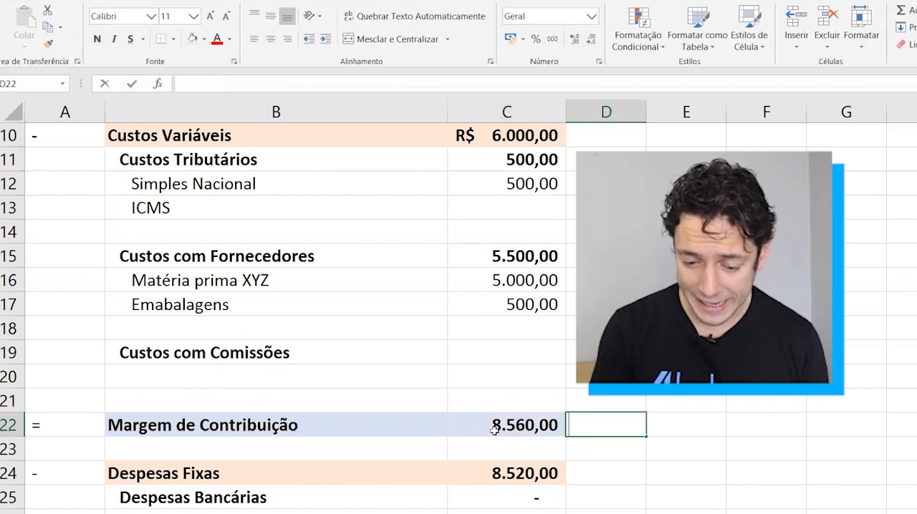
pyautogui.write('=')
pyautogui.click(494, 429)
pyautogui.write('/')
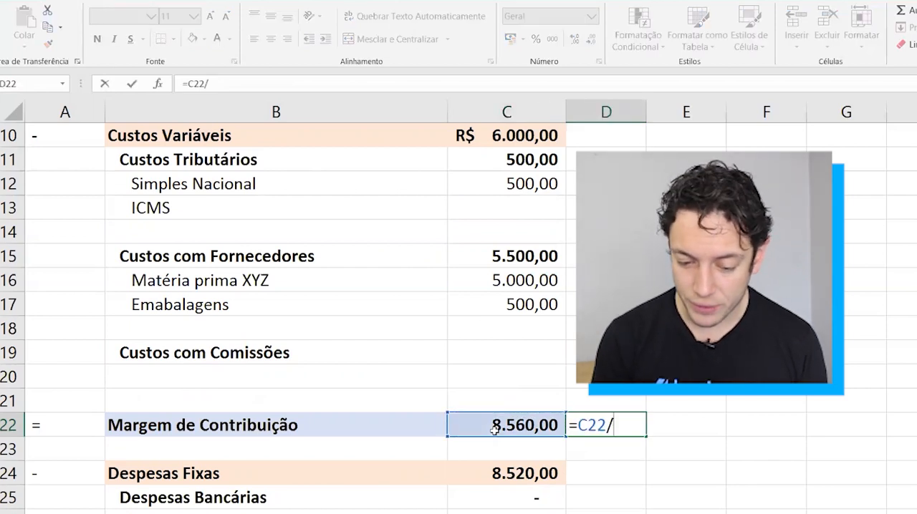
pyautogui.scroll(2, 527, 304)
pyautogui.scroll(1, 527, 304)
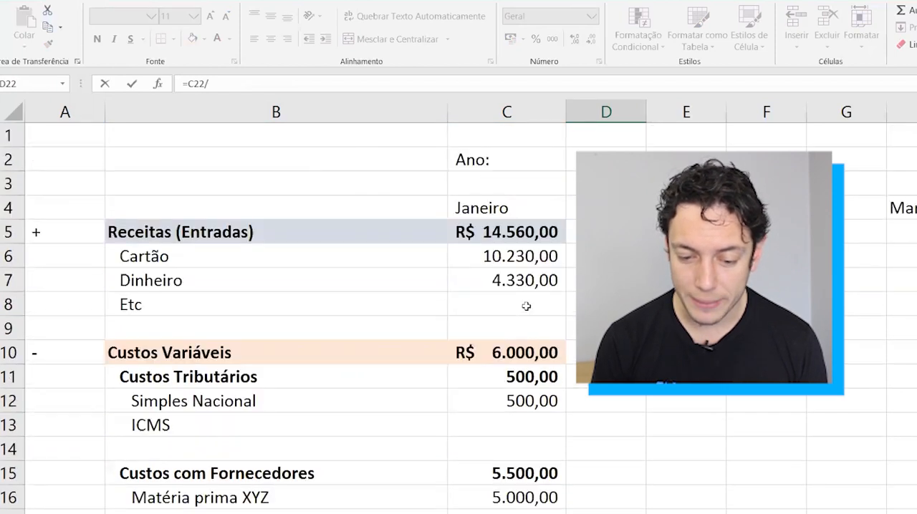
pyautogui.click(485, 231)
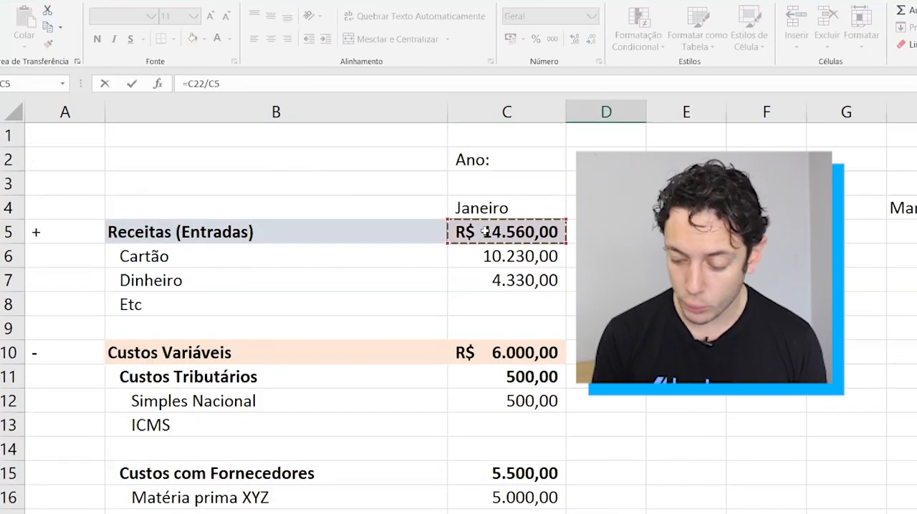
pyautogui.hotkey('ctrl', 'Return')
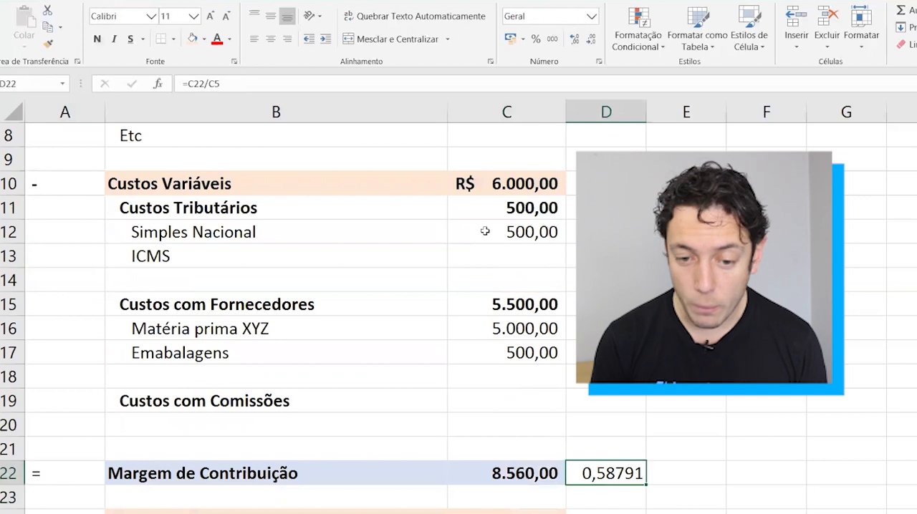
# Format the contribution margin share in D22 as a percentage with no decimal places.
pyautogui.click(535, 43)
pyautogui.click(570, 46)
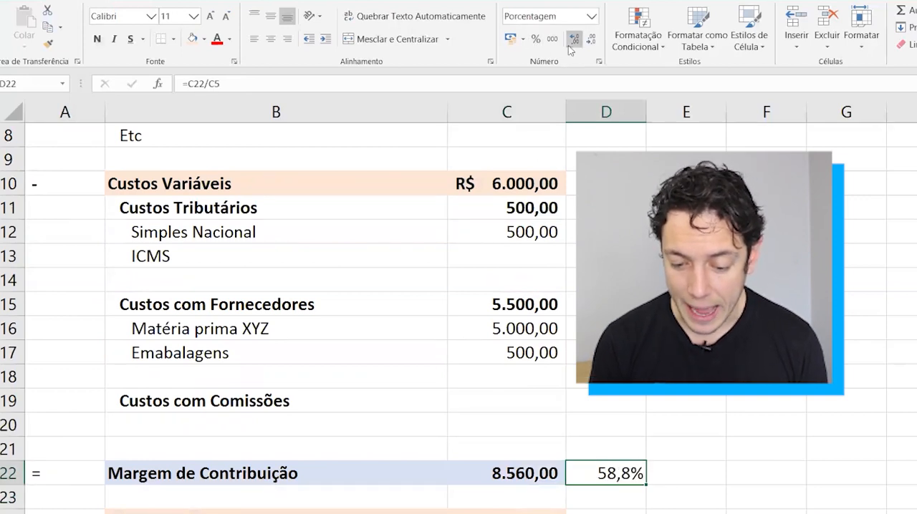
pyautogui.click(588, 45)
pyautogui.press('Left')
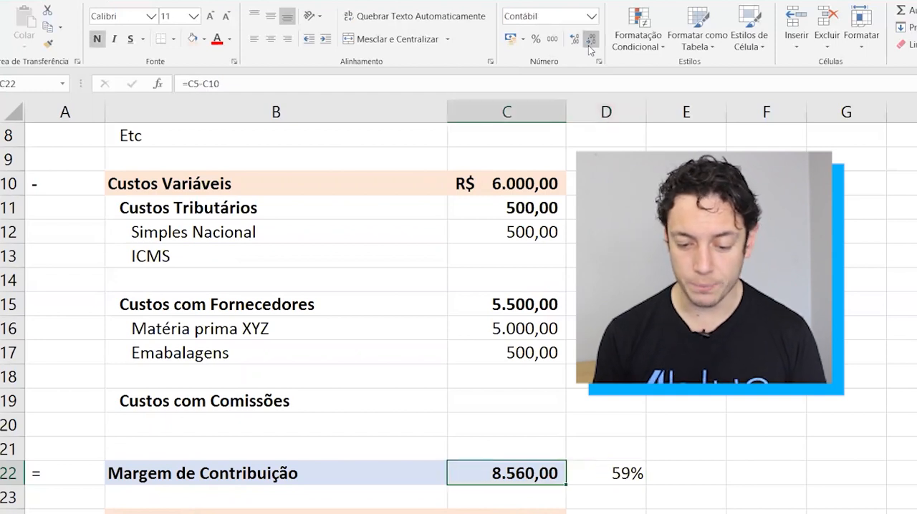
pyautogui.hotkey('shift', 'space')
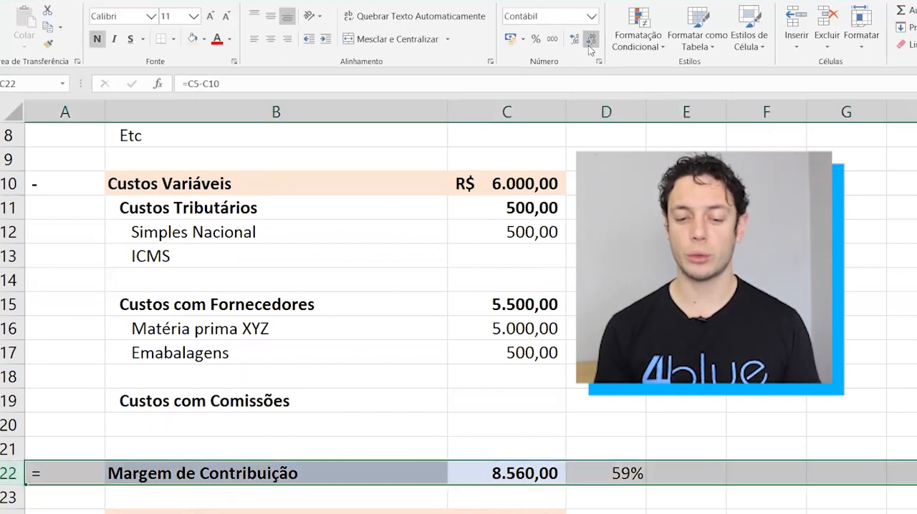
# Calculate the Receitas share of revenue in D5 with =C5/C5.
pyautogui.scroll(3, 589, 230)
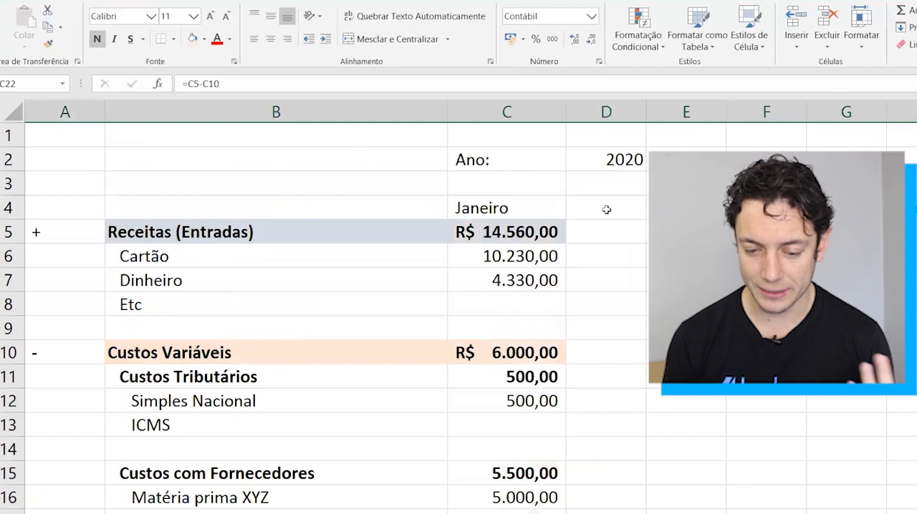
pyautogui.click(589, 230)
pyautogui.write('=')
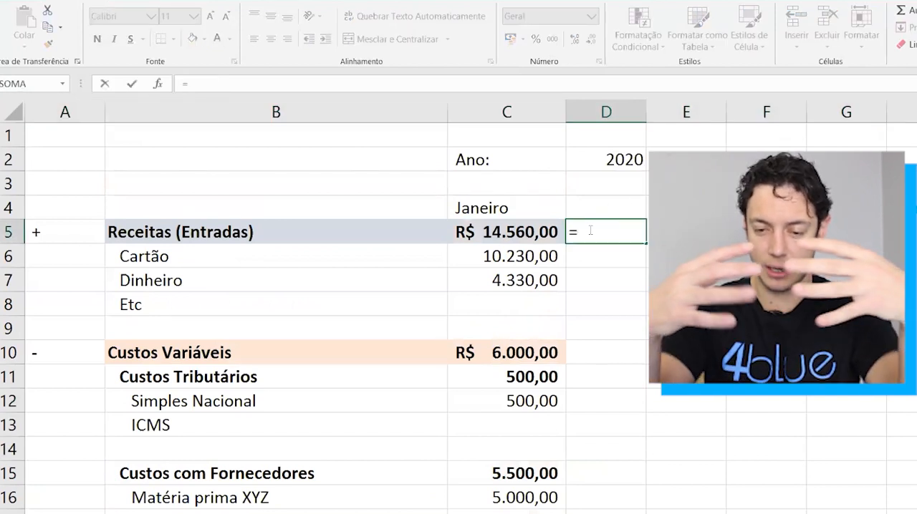
pyautogui.press('Left')
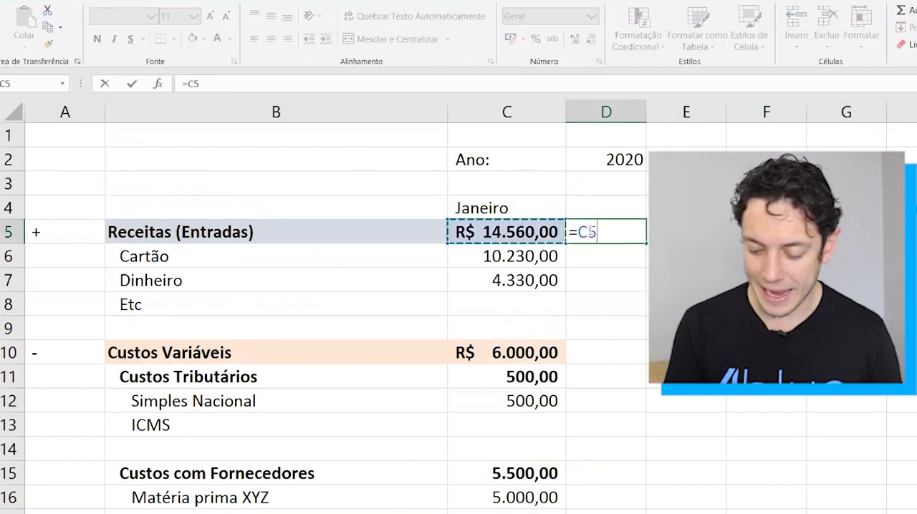
pyautogui.write('/')
pyautogui.press('Left')
pyautogui.hotkey('ctrl', 'Return')
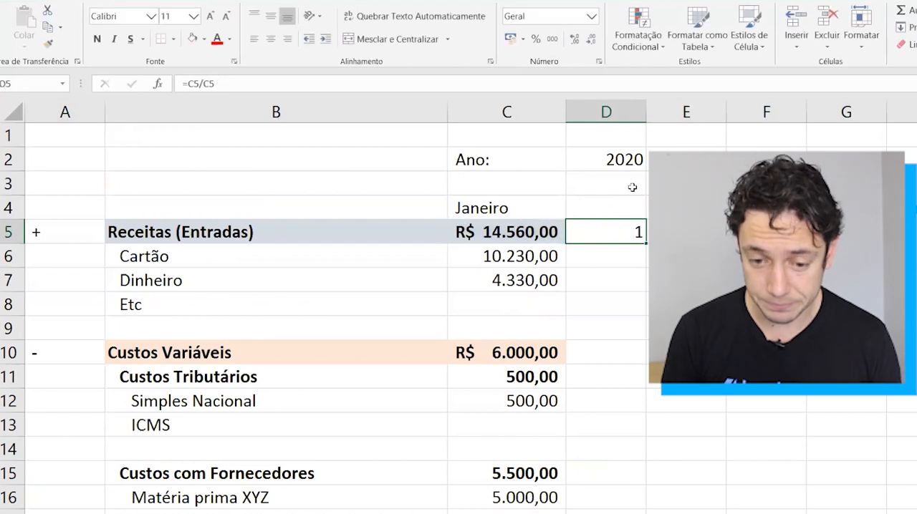
# Format the Receitas share of revenue in D5 as a percentage.
pyautogui.click(535, 46)
pyautogui.press('Left')
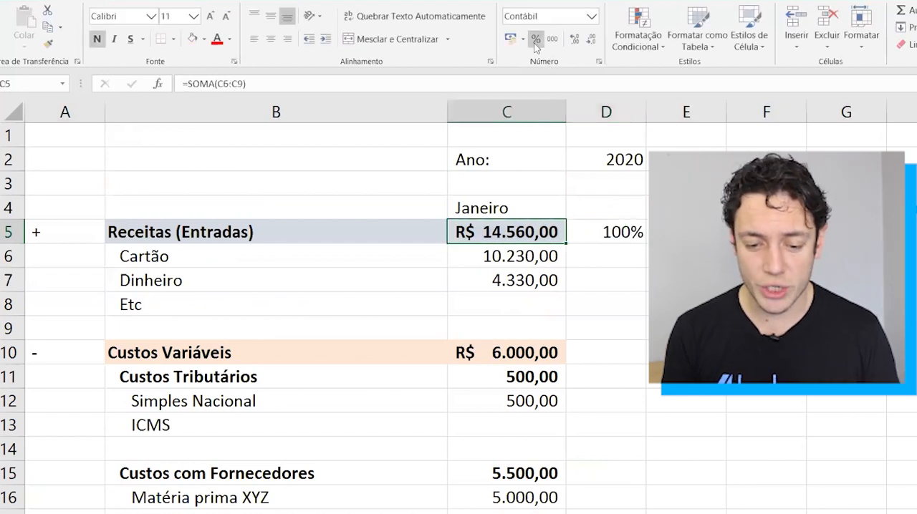
pyautogui.hotkey('shift', 'space')
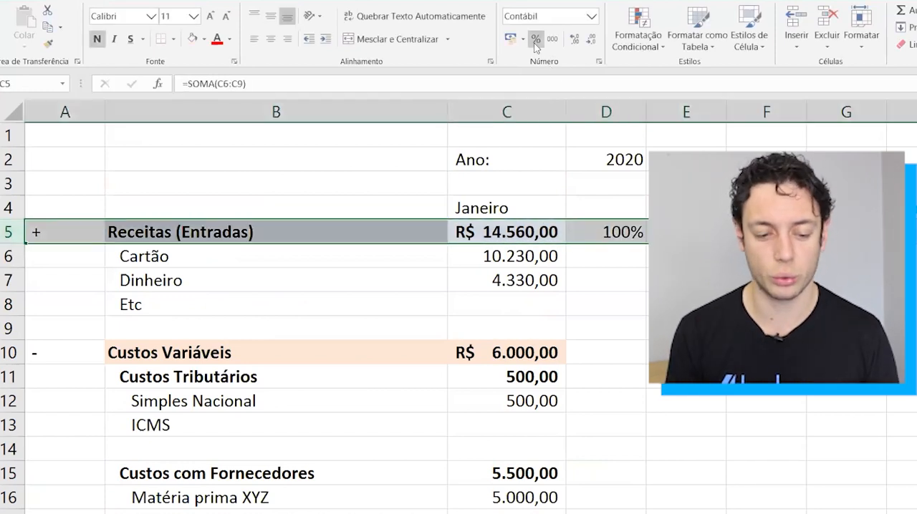
# Calculate the Custos Variáveis share of revenue in D10 with =C10/C5.
pyautogui.press('Down')
pyautogui.press('Down')
pyautogui.press('Down')
pyautogui.press('Right')
pyautogui.press('Down')
pyautogui.press('Down')
pyautogui.write('=')
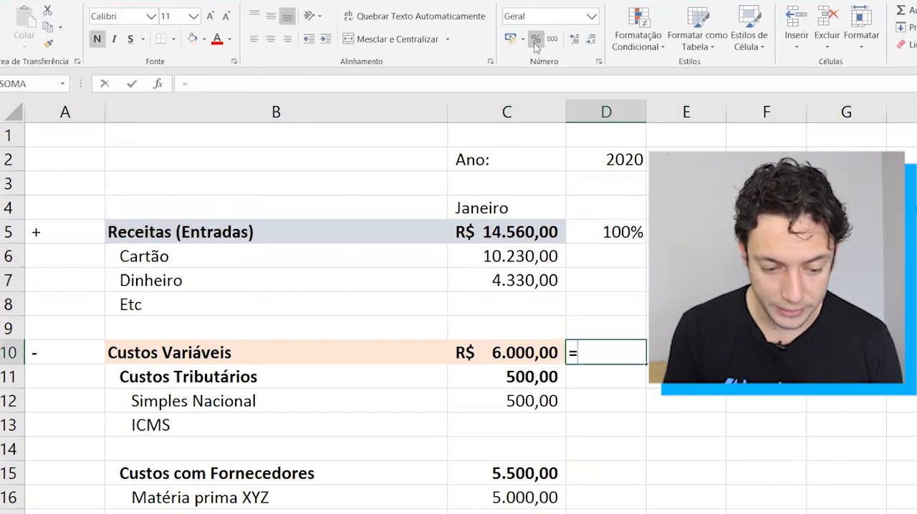
pyautogui.press('Left')
pyautogui.write('/')
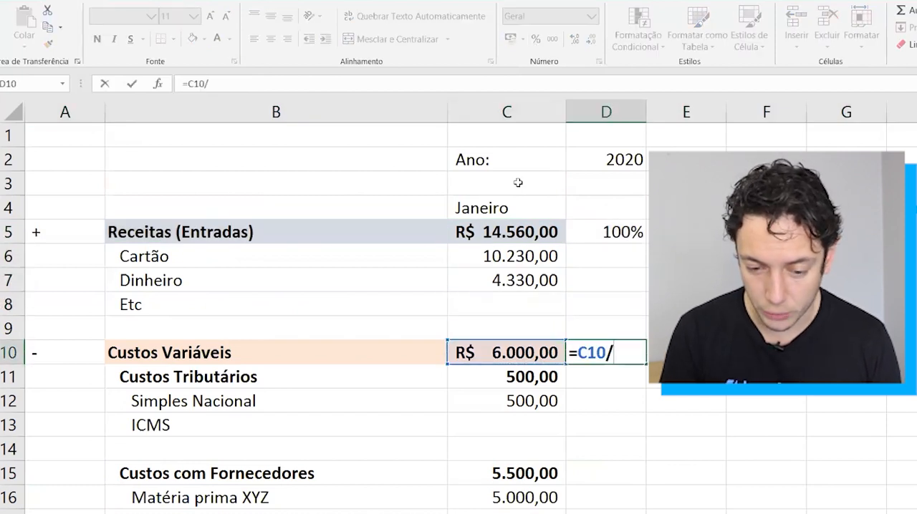
pyautogui.click(492, 225)
pyautogui.hotkey('ctrl', 'Return')
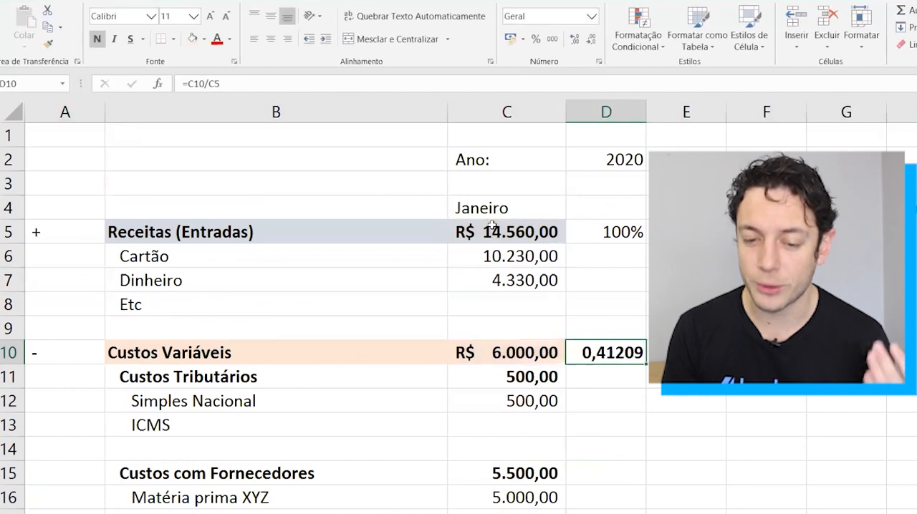
# Format the Custos Variáveis share in D10 as a percentage and make the Receitas share in D5 bold.
pyautogui.click(536, 42)
pyautogui.hotkey('ctrl', 'Up')
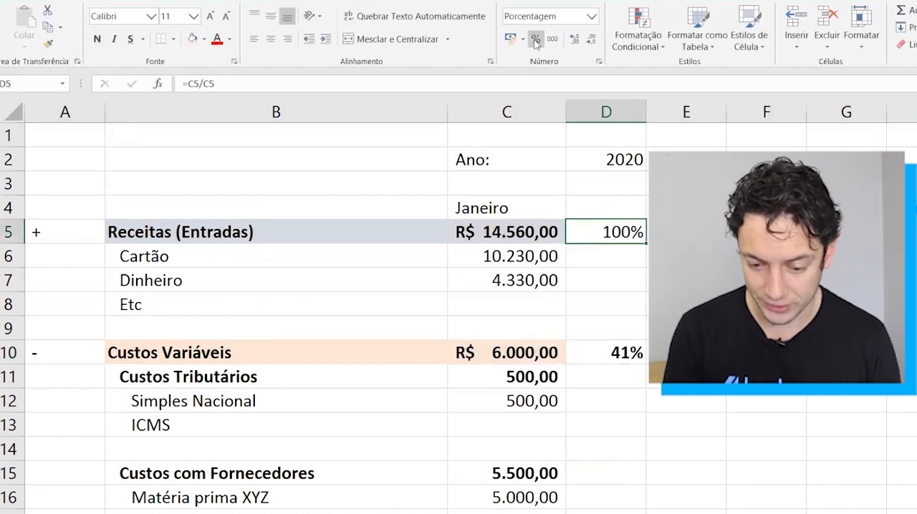
pyautogui.hotkey('ctrl', 'n')
pyautogui.press('Down')
pyautogui.press('Down')
pyautogui.press('Down')
pyautogui.press('Down')
pyautogui.press('Down')
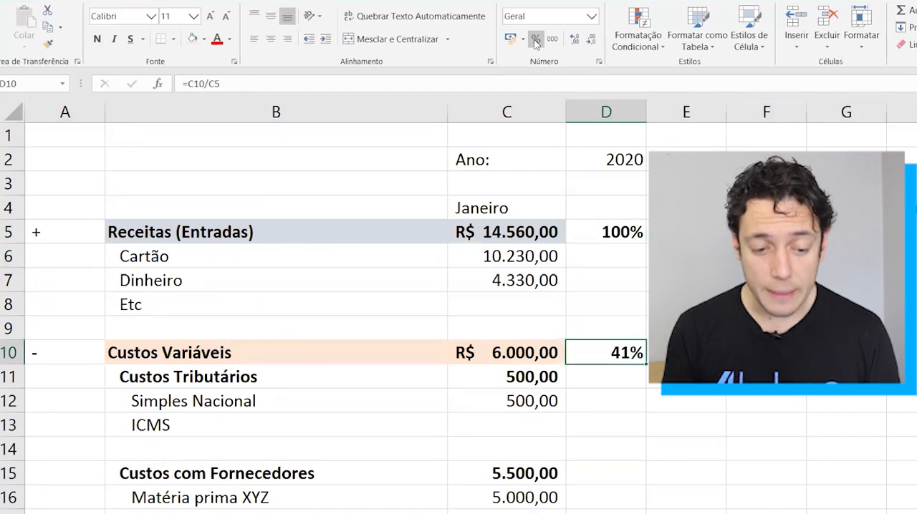
# Review the Custos Variáveis row in B10:D10 against the Receitas share in D5.
pyautogui.press('Left')
pyautogui.press('Left')
pyautogui.hotkey('shift', 'Right')
pyautogui.hotkey('shift', 'Right')
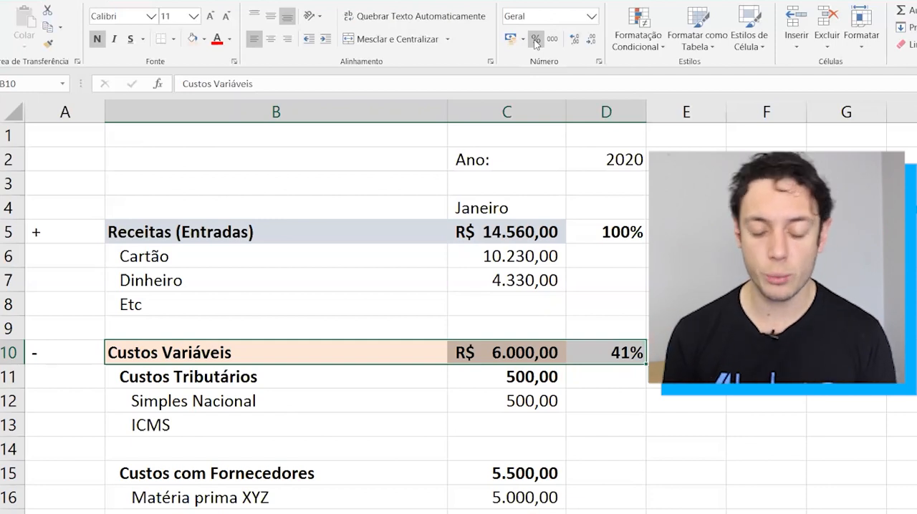
pyautogui.click(615, 232)
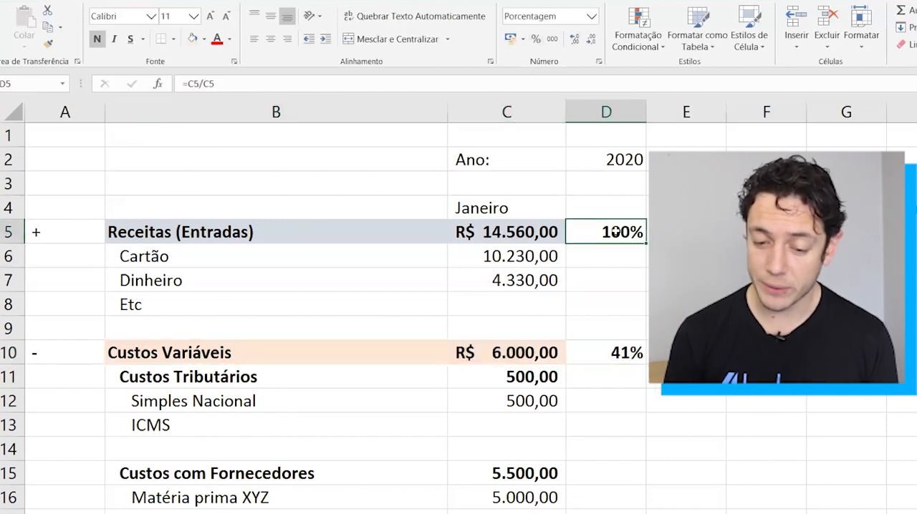
pyautogui.press('Return')
pyautogui.click(605, 350)
# Make the Margem de Contribuição percentage in D22 bold.
pyautogui.scroll(-4, 604, 350)
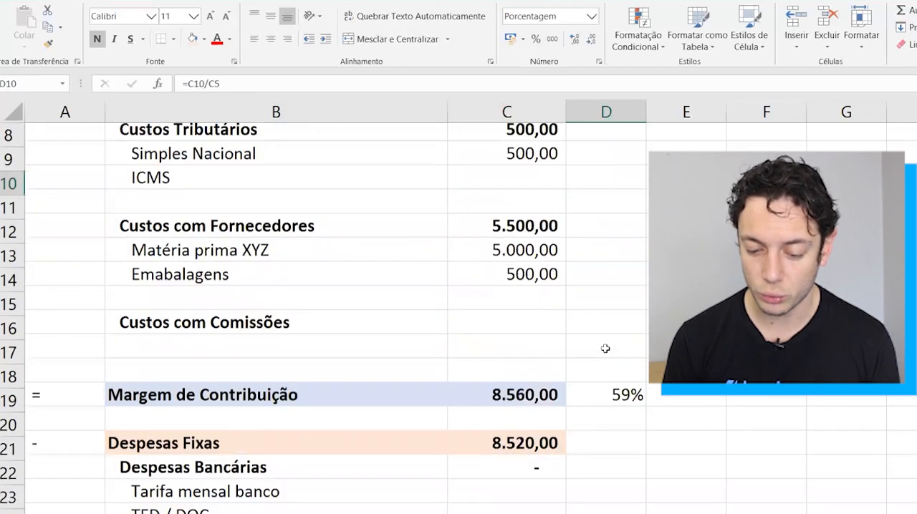
pyautogui.click(593, 377)
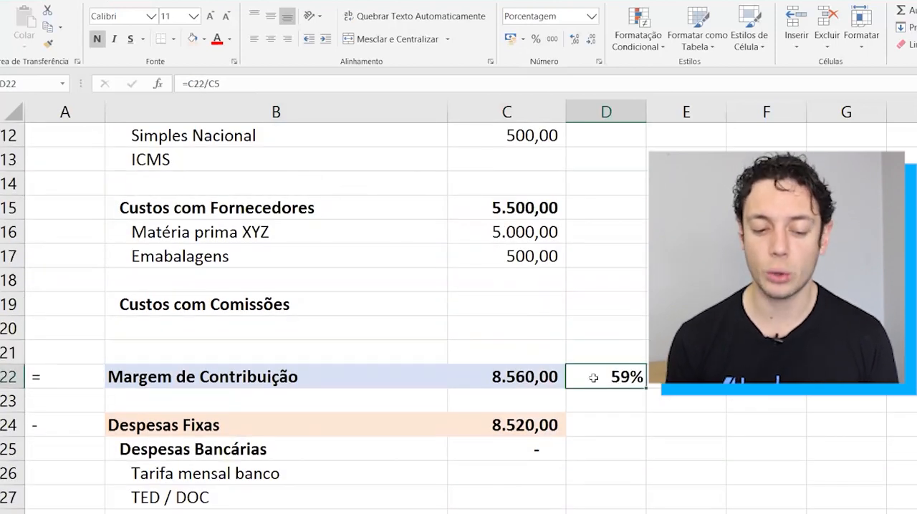
pyautogui.press('Left')
pyautogui.press('Right')
# Calculate the Despesas Fixas share of revenue in D24 with =C24/C5.
pyautogui.press('Down')
pyautogui.press('Down')
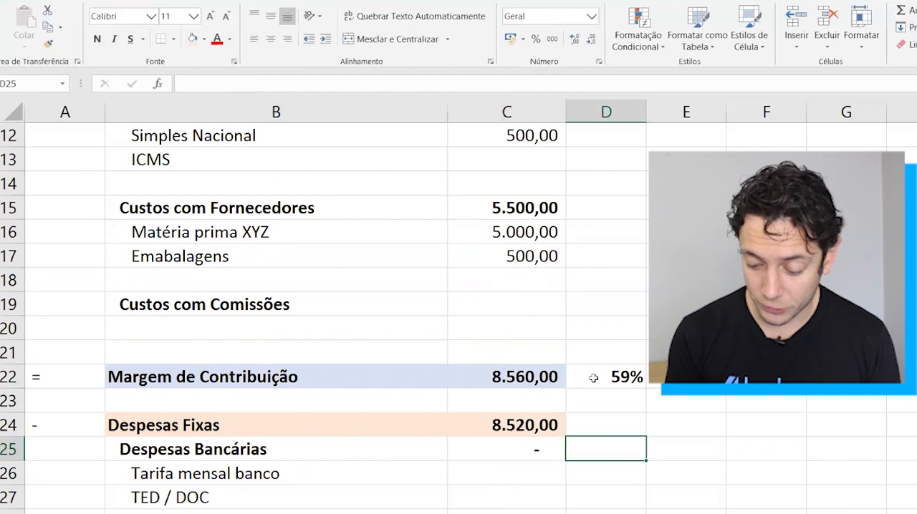
pyautogui.write('=')
pyautogui.press('Left')
pyautogui.write('/')
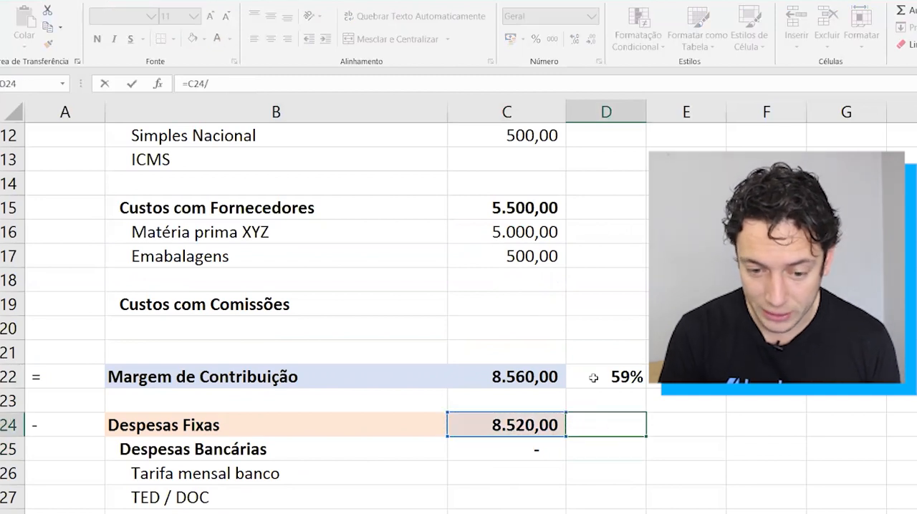
pyautogui.scroll(3, 546, 256)
pyautogui.scroll(1, 545, 256)
pyautogui.click(479, 208)
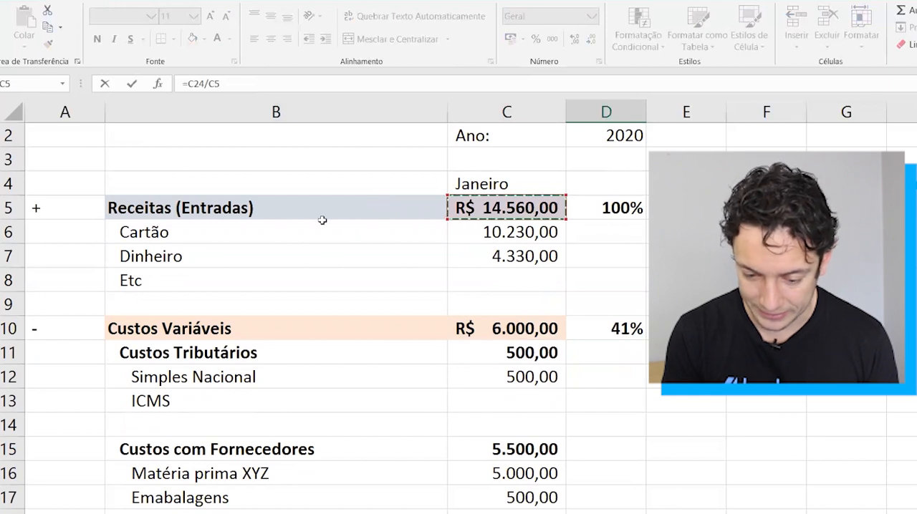
pyautogui.press('Return')
# Format the Despesas Fixas share in D24 as a bold percentage with no decimal places.
pyautogui.press('Up')
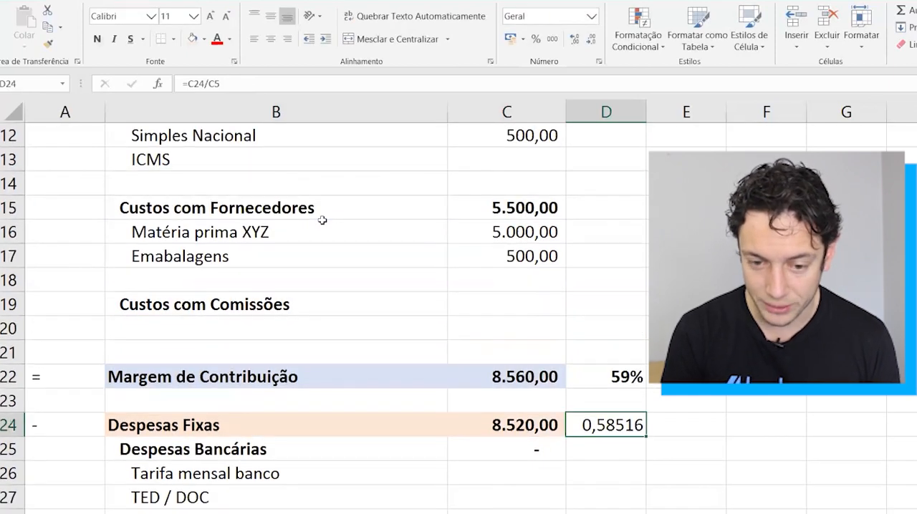
pyautogui.click(535, 38)
pyautogui.press('Up')
pyautogui.press('Up')
pyautogui.press('Down')
pyautogui.press('Down')
pyautogui.click(575, 40)
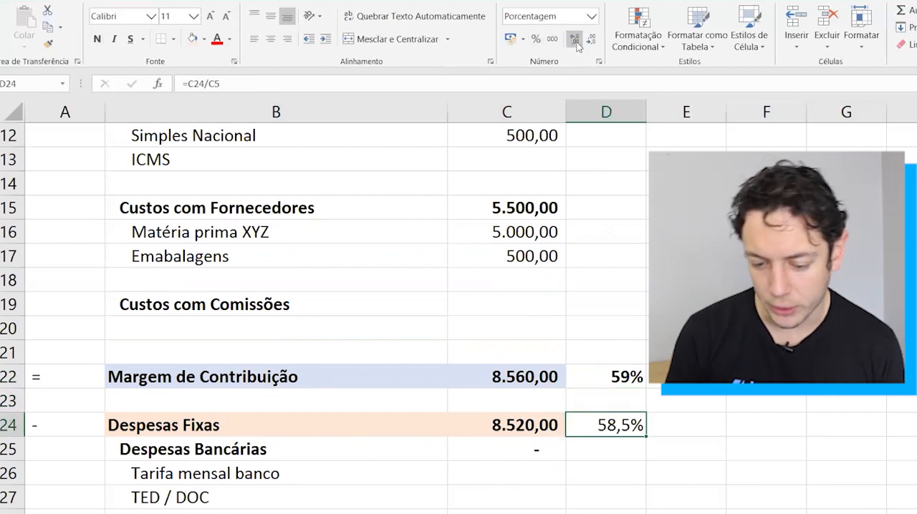
pyautogui.click(588, 43)
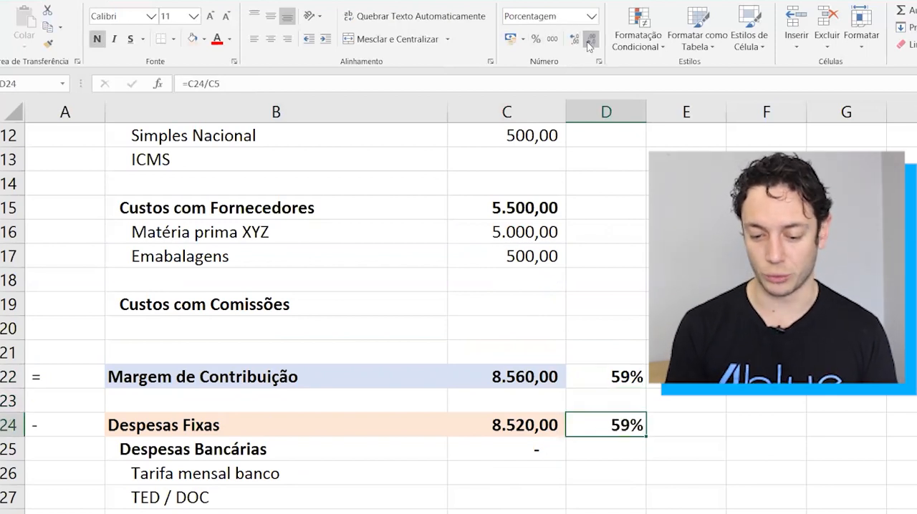
# Calculate the Lucro Operacional share of revenue in D58 with =C58/C5.
pyautogui.press('Left')
pyautogui.press('Down')
pyautogui.press('Down')
pyautogui.press('Down')
pyautogui.press('Down')
pyautogui.press('Down')
pyautogui.press('Down')
pyautogui.press('Down')
pyautogui.press('Down')
pyautogui.press('Down')
pyautogui.press('Down')
pyautogui.press('Down')
pyautogui.press('Down')
pyautogui.press('Down')
pyautogui.press('Down')
pyautogui.press('Down')
pyautogui.press('Down')
pyautogui.press('Down')
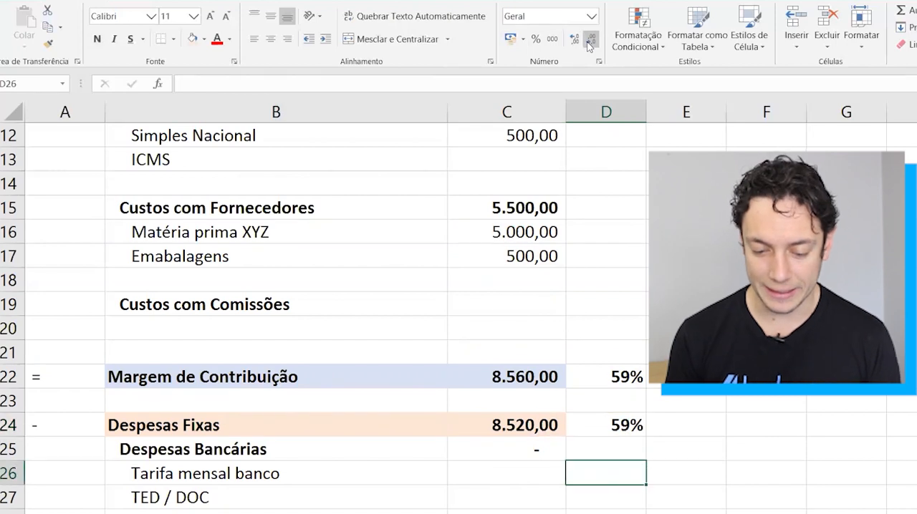
pyautogui.press('Down')
pyautogui.press('Down')
pyautogui.press('Down')
pyautogui.press('Up')
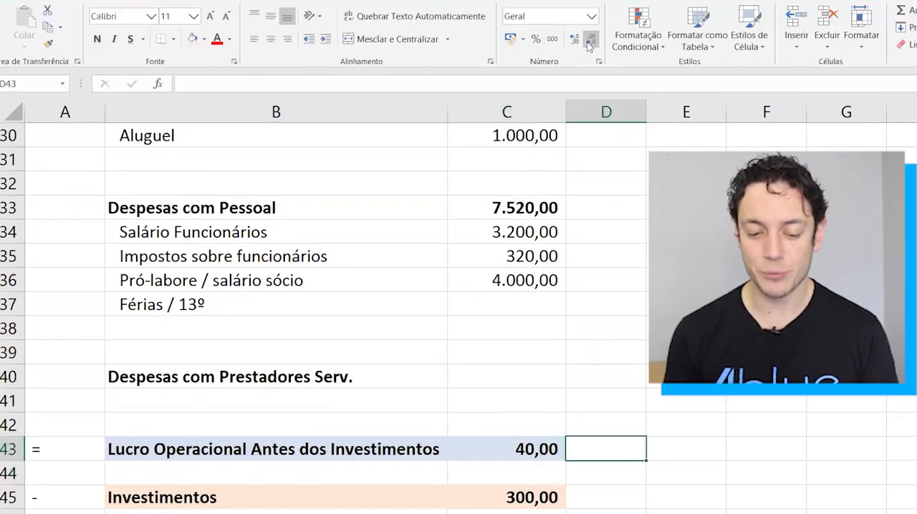
pyautogui.press('Left')
pyautogui.press('Down')
pyautogui.press('Down')
pyautogui.press('Down')
pyautogui.press('Down')
pyautogui.press('Down')
pyautogui.press('Down')
pyautogui.press('Down')
pyautogui.press('Down')
pyautogui.press('Down')
pyautogui.press('Down')
pyautogui.press('Down')
pyautogui.press('Down')
pyautogui.press('Down')
pyautogui.press('Down')
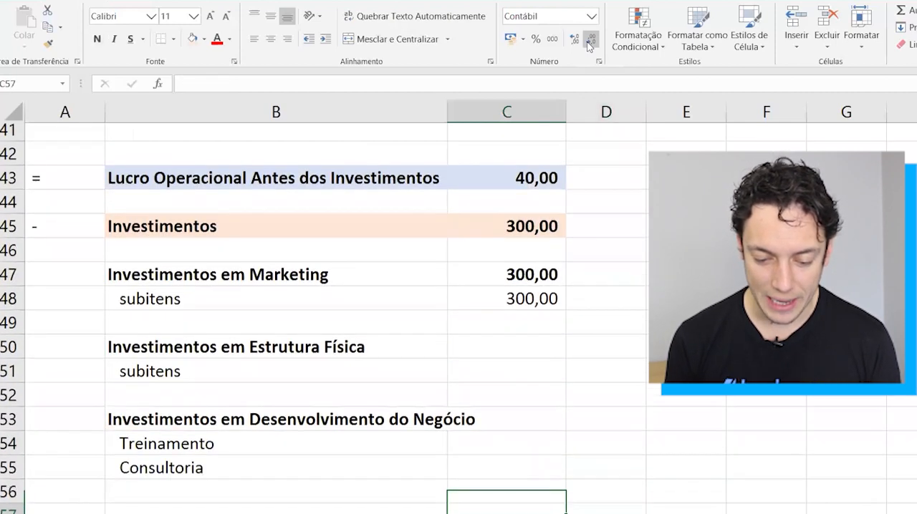
pyautogui.press('Down')
pyautogui.press('Down')
pyautogui.press('Up')
pyautogui.press('Right')
pyautogui.write('=')
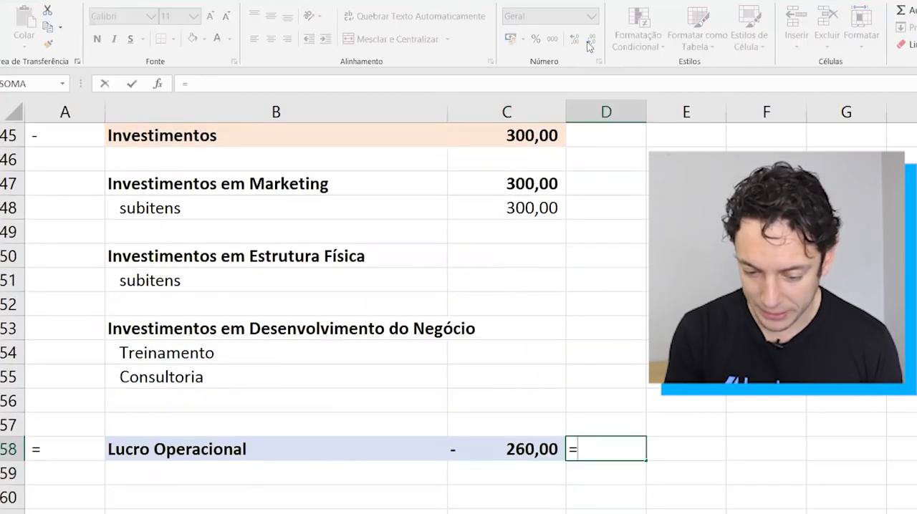
pyautogui.press('Left')
pyautogui.write('/')
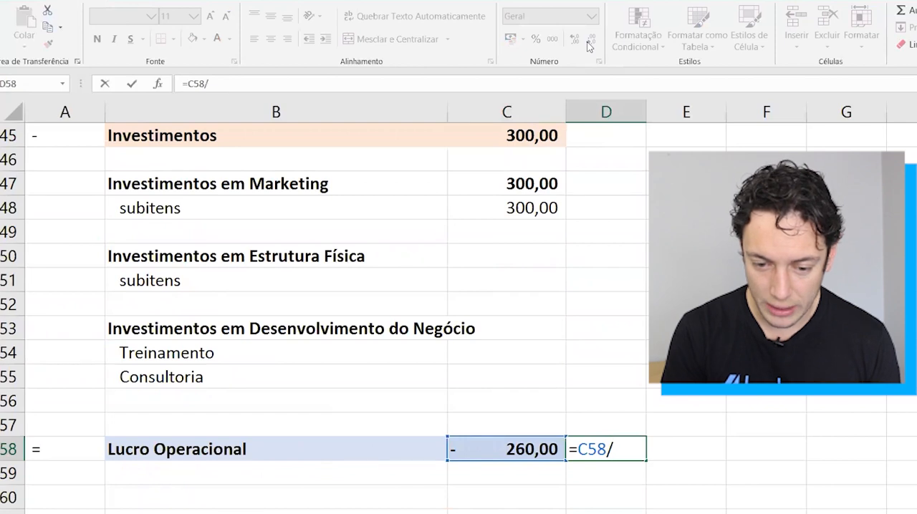
pyautogui.scroll(15, 512, 240)
pyautogui.click(521, 232)
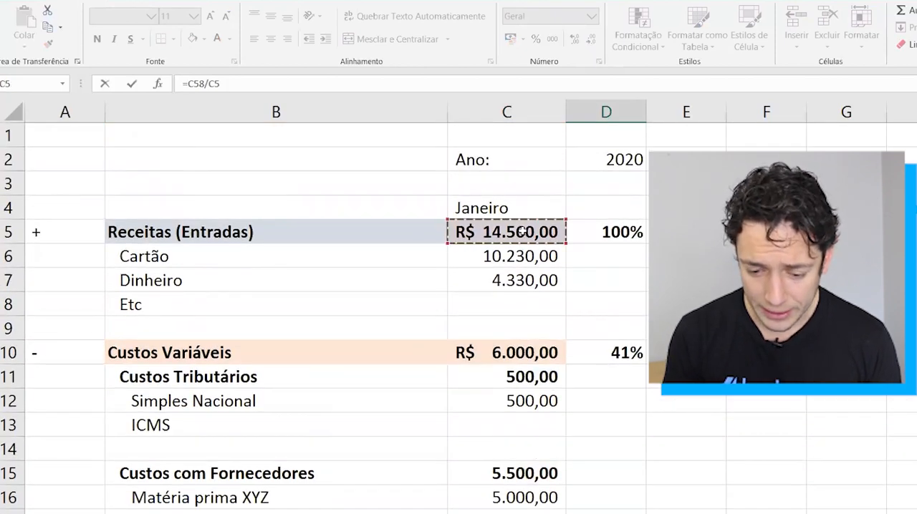
pyautogui.press('Return')
pyautogui.press('Return')
# Format the Lucro Operacional share in D58 as a bold percentage with no decimal places and select B58:D58.
pyautogui.press('Up')
pyautogui.press('Up')
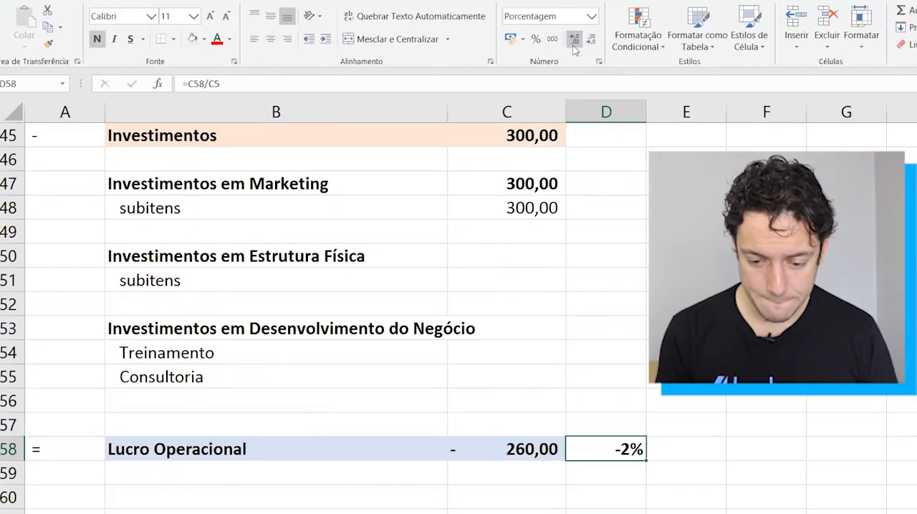
pyautogui.press('Left')
pyautogui.press('Right')
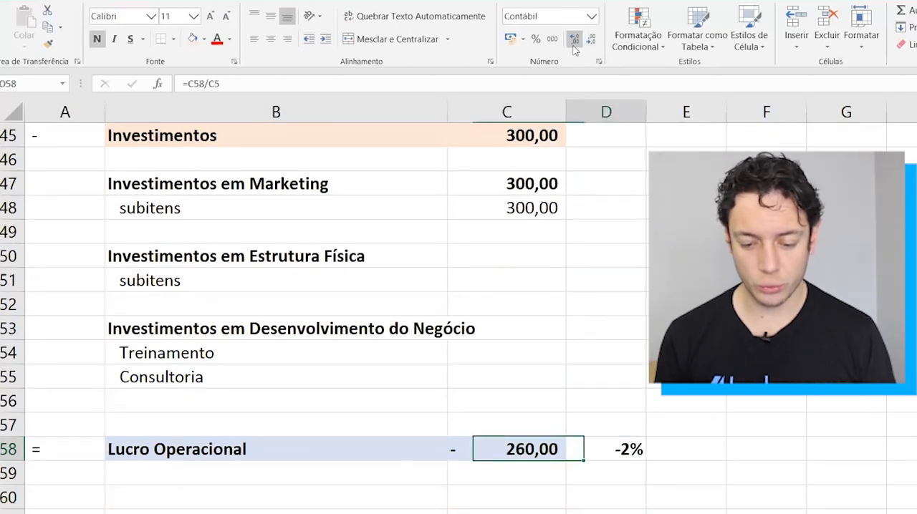
pyautogui.hotkey('shift', 'Left')
pyautogui.hotkey('shift', 'Left')
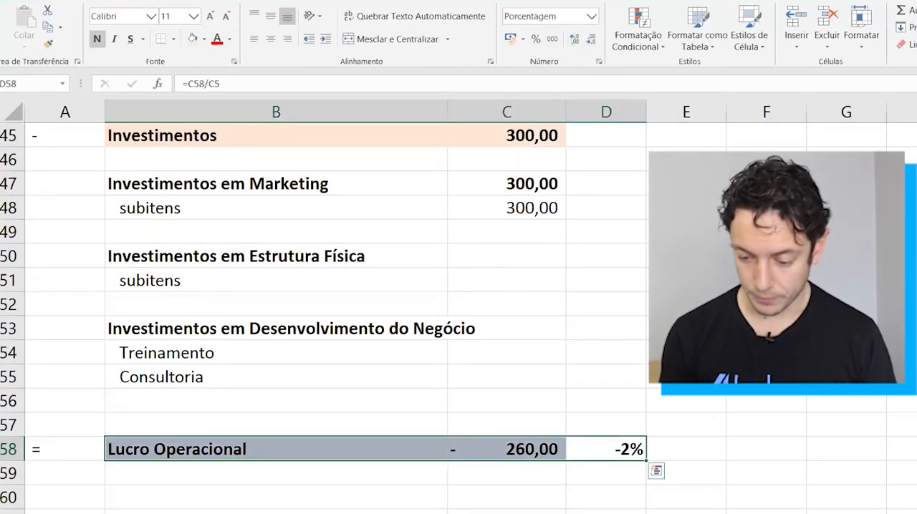
# Review the January column and its revenue percentages from Receitas down to the Lucro Operacional row.
pyautogui.keyDown('ctrl'); pyautogui.scroll(-4, 458, 308); pyautogui.keyUp('ctrl')
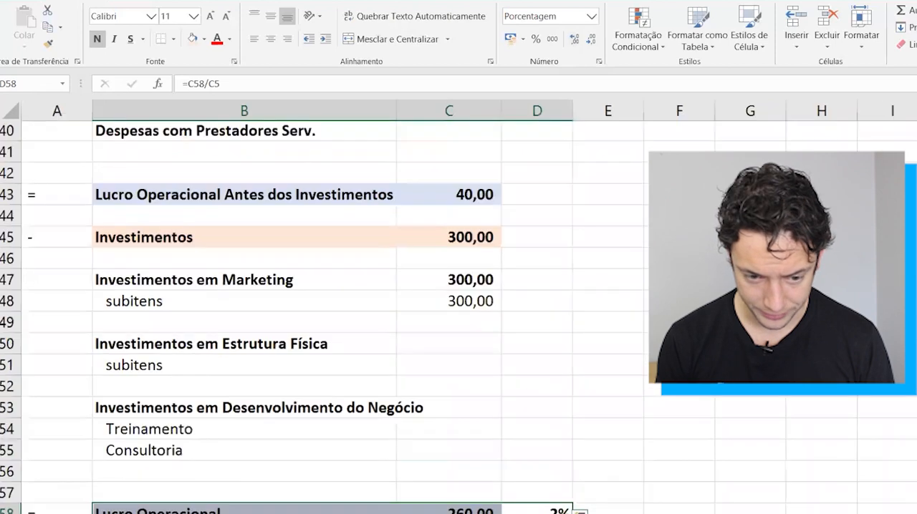
pyautogui.scroll(10, 359, 403)
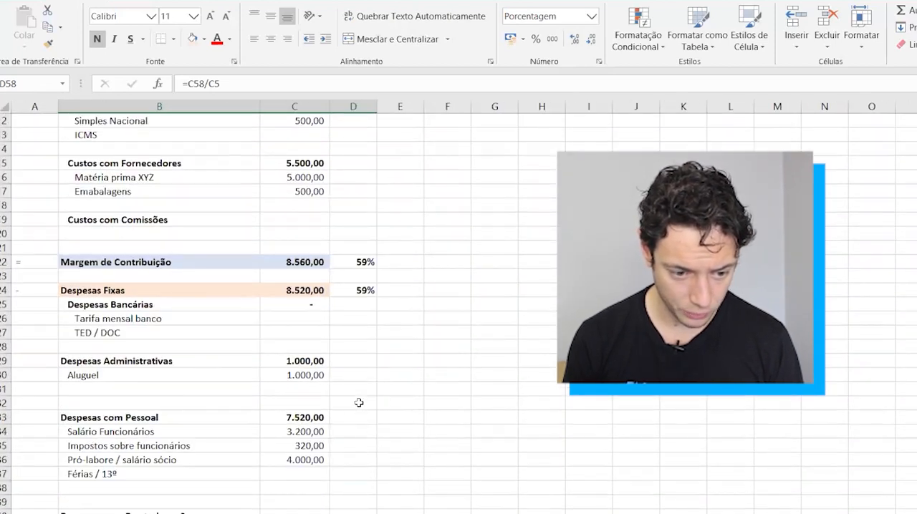
pyautogui.scroll(-5, 359, 404)
pyautogui.scroll(-7, 359, 403)
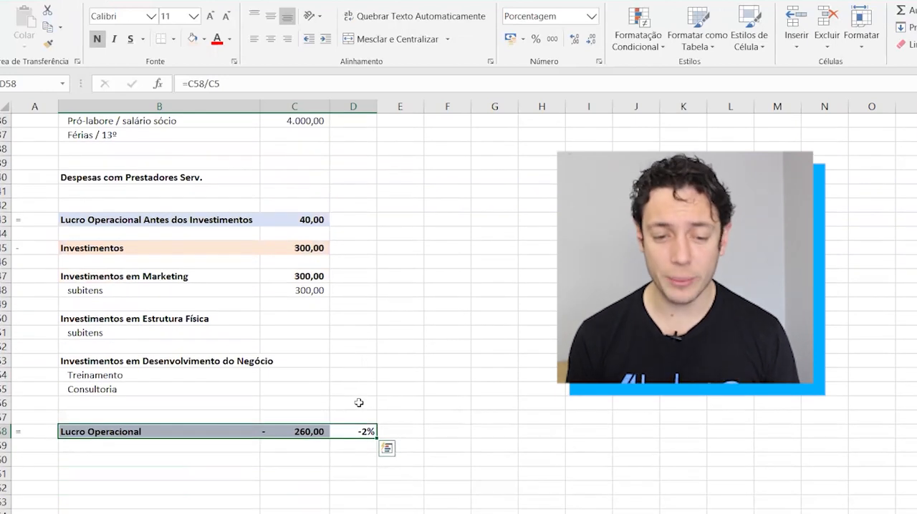
pyautogui.scroll(12, 359, 404)
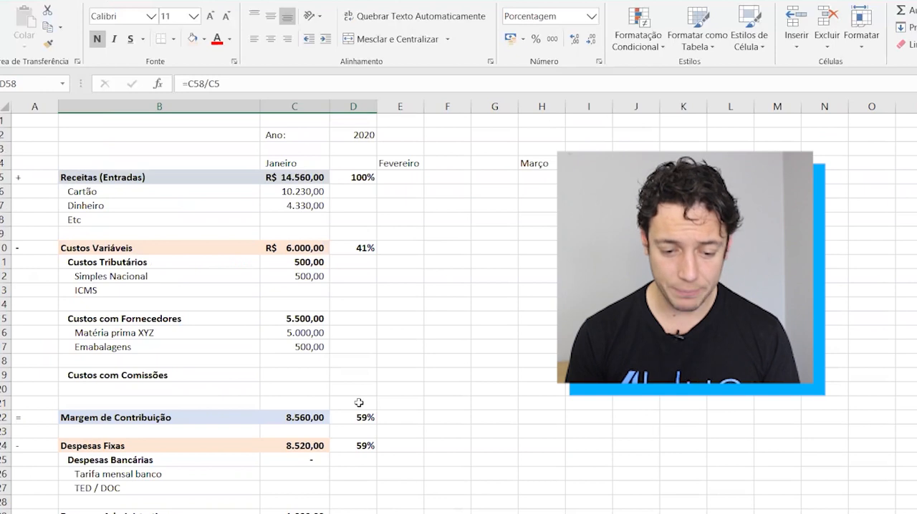
pyautogui.scroll(-13, 358, 403)
pyautogui.click(246, 401)
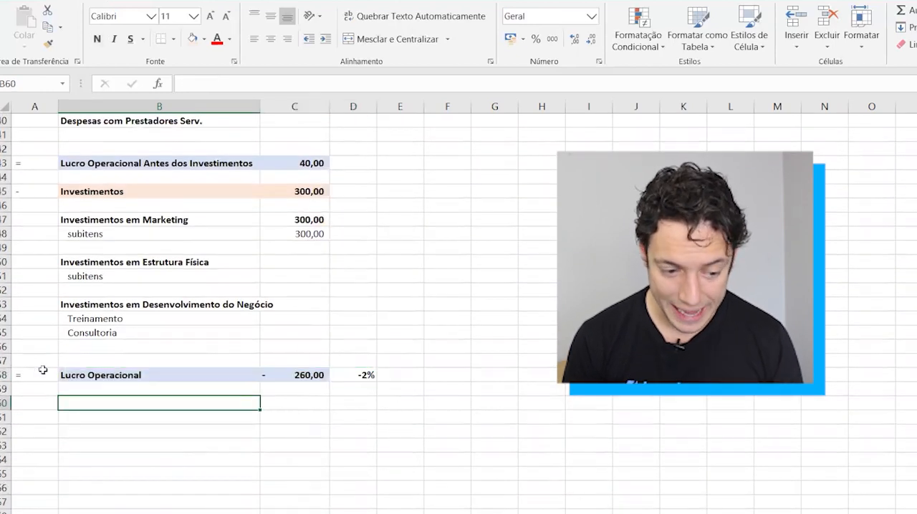
pyautogui.click(3, 374)
# Enter the note NÃO ACABOU in B61 below Lucro Operacional and try a red font color on it.
pyautogui.click(92, 417)
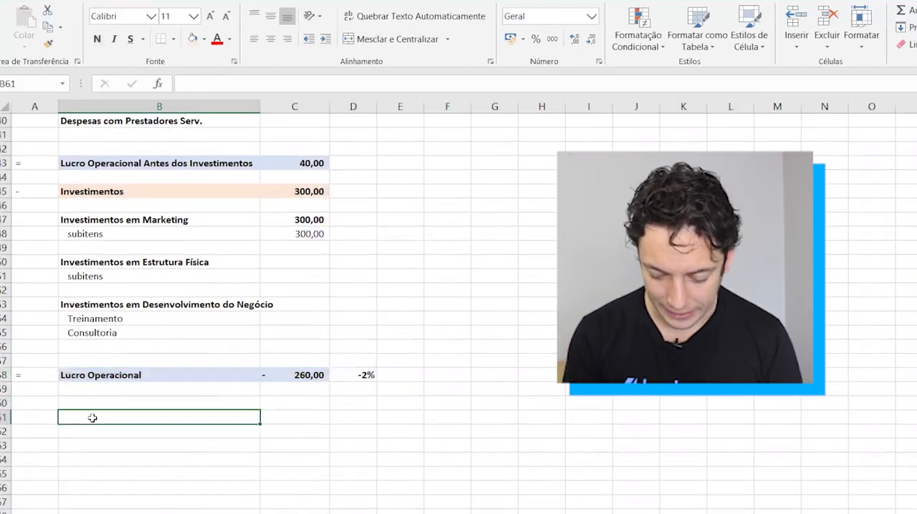
pyautogui.write('N')
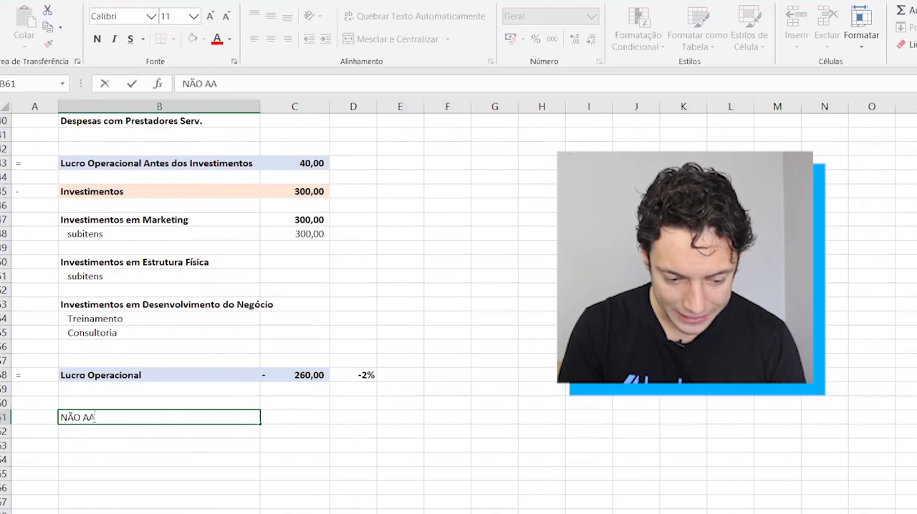
pyautogui.write('ÃO ACABOU')
pyautogui.hotkey('ctrl', 'Return')
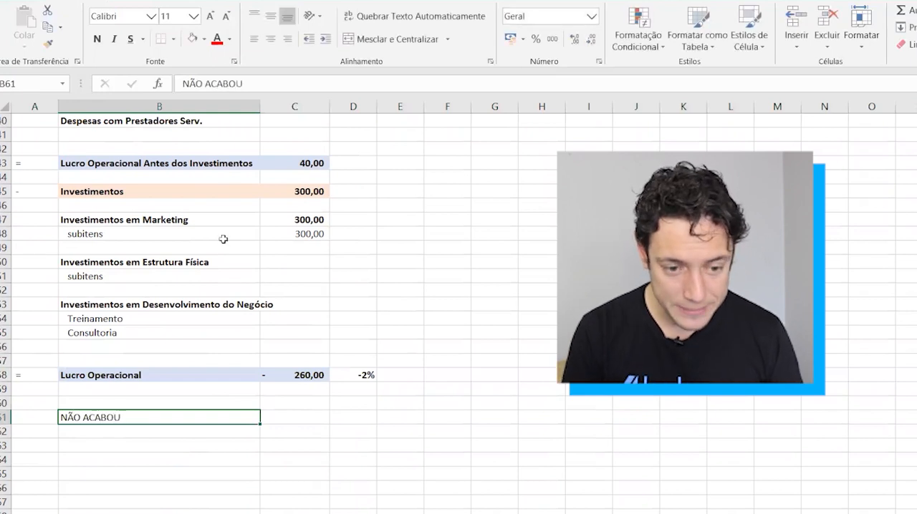
pyautogui.click(211, 42)
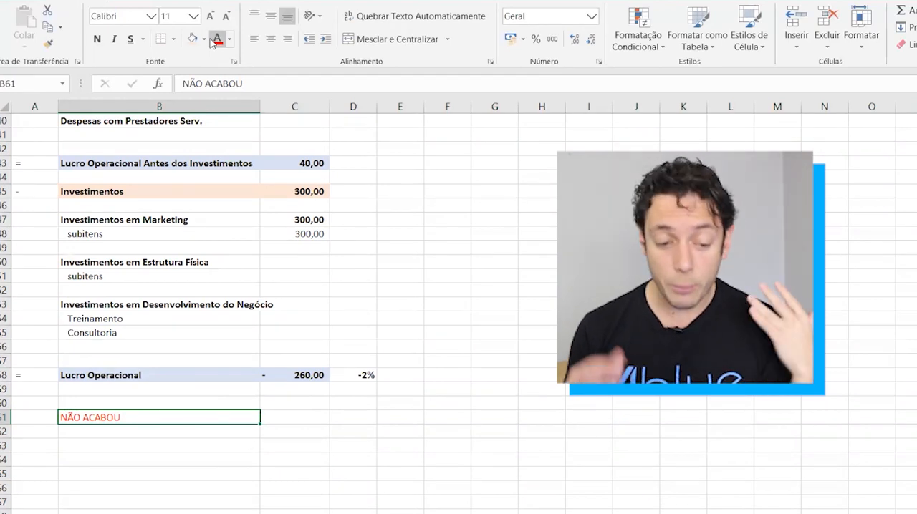
pyautogui.hotkey('ctrl', 'z')
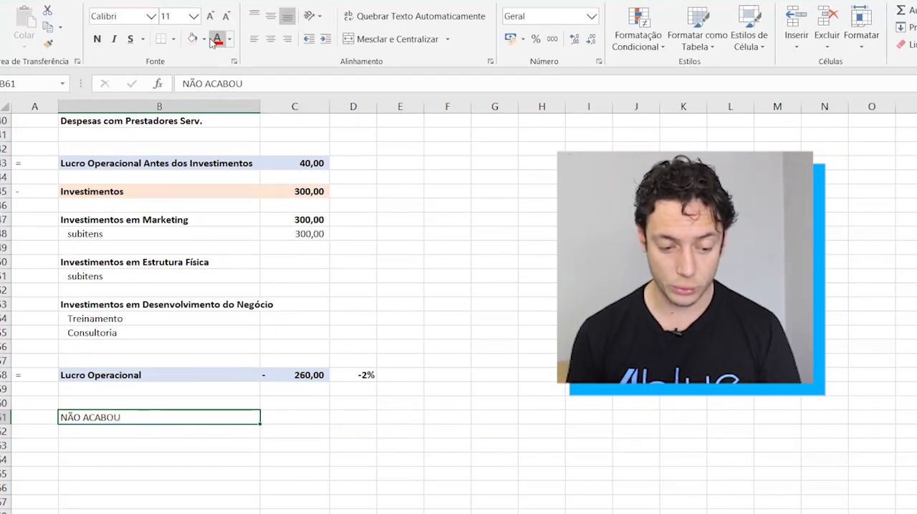
# Clear the NÃO ACABOU note from B61 and highlight the area from the Lucro Operacional row down to row 65.
pyautogui.press('Delete')
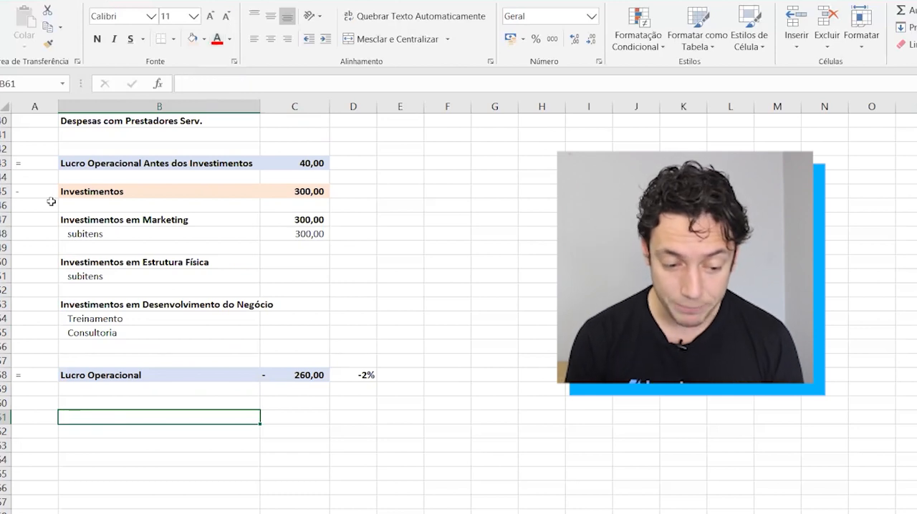
pyautogui.moveTo(6, 375); pyautogui.dragTo(78, 473)
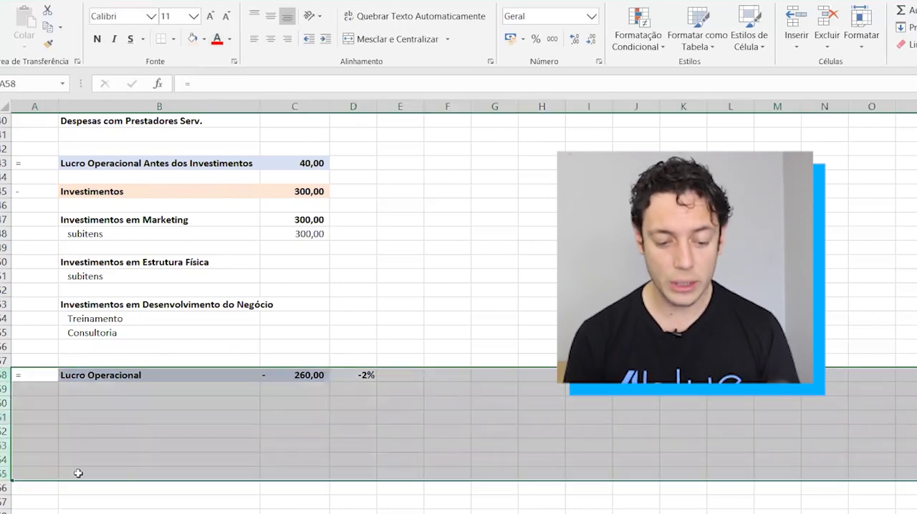
pyautogui.click(108, 473)
# Switch to the SistemadeControleeFluxodeCaixa workbook and look through its Livro Diário entries, ending on the Fluxo de Caixa sheet.
pyautogui.moveTo(246, 513)
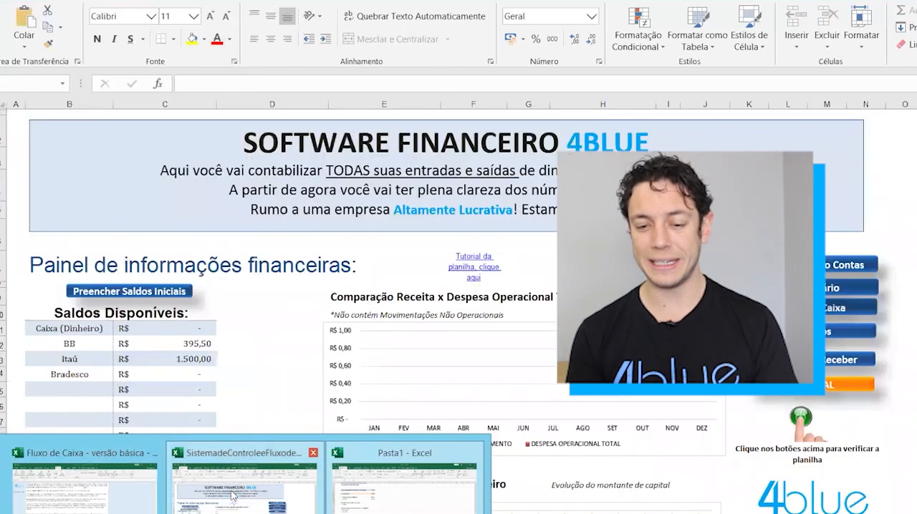
pyautogui.click(231, 494)
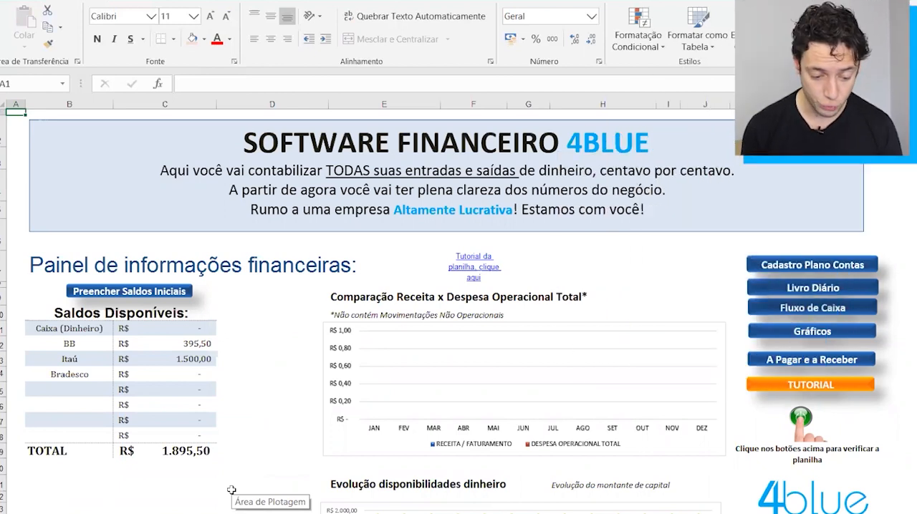
pyautogui.hotkey('ctrl', 'pagedown')
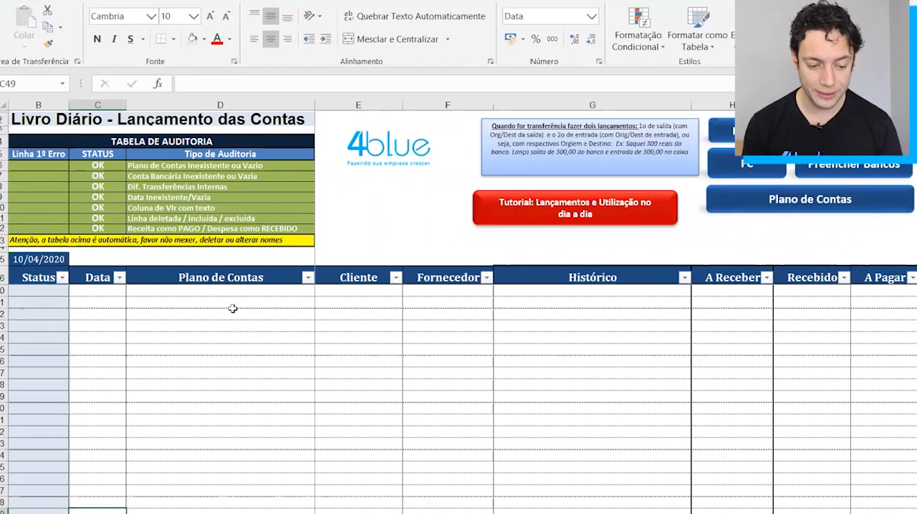
pyautogui.click(212, 282)
pyautogui.press('Down')
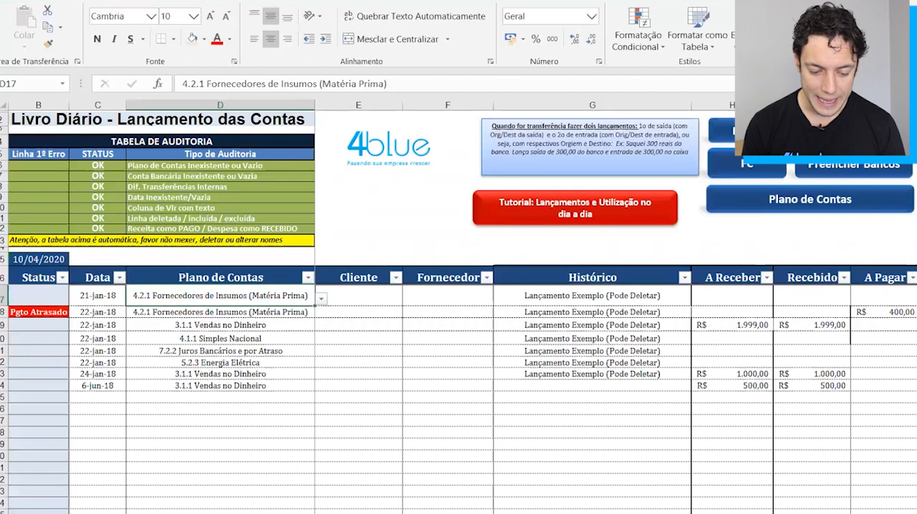
pyautogui.hotkey('ctrl', 'pagedown')
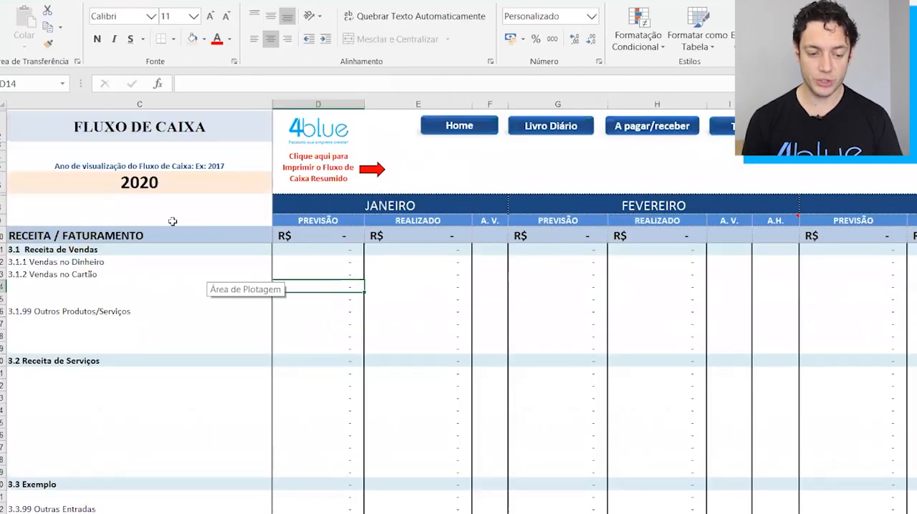
# Examine the RECEITA / FATURAMENTO row and the monthly PREVISÃO and REALIZADO columns from JANEIRO onward.
pyautogui.click(2, 235)
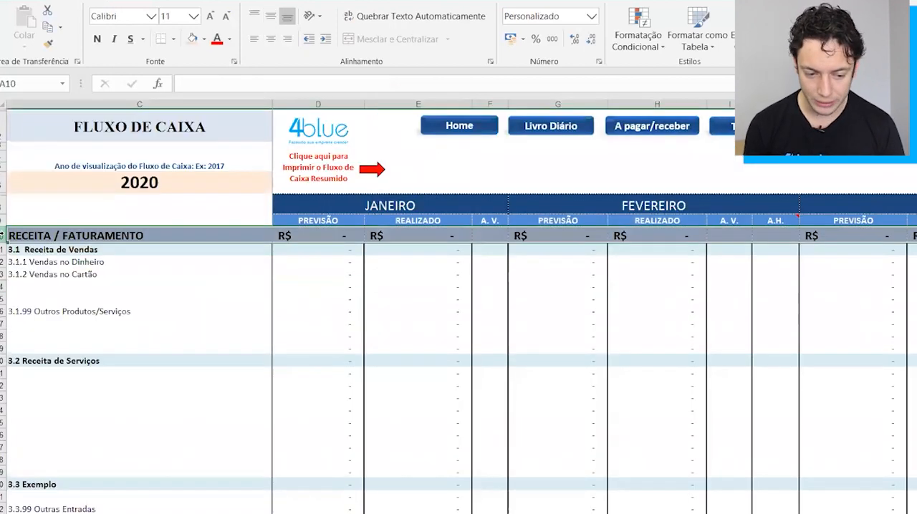
pyautogui.click(309, 213)
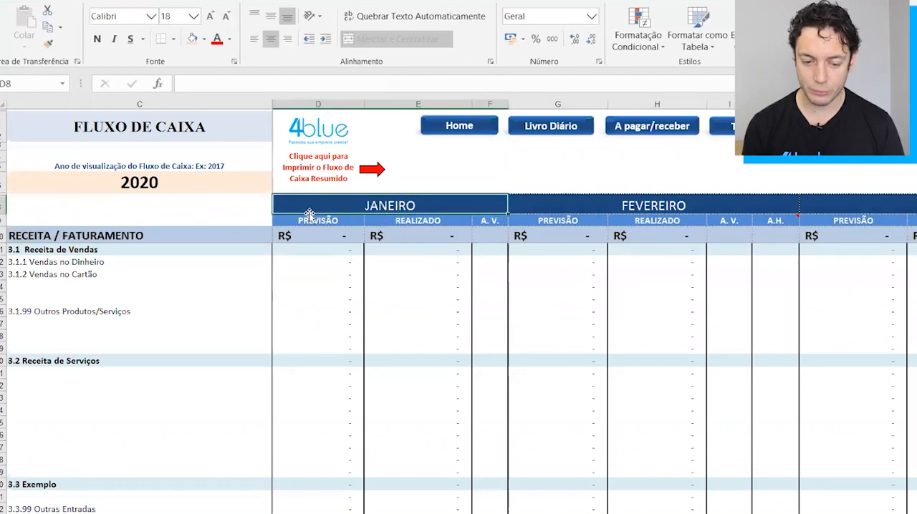
pyautogui.keyDown('shift'); pyautogui.click(383, 299); pyautogui.keyUp('shift')
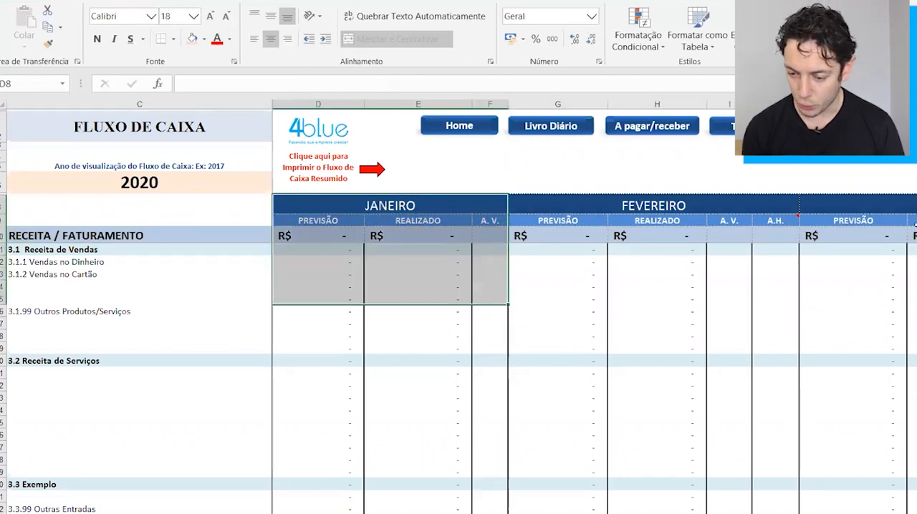
pyautogui.hscroll(5, 914, 225)
pyautogui.hscroll(-3, 915, 225)
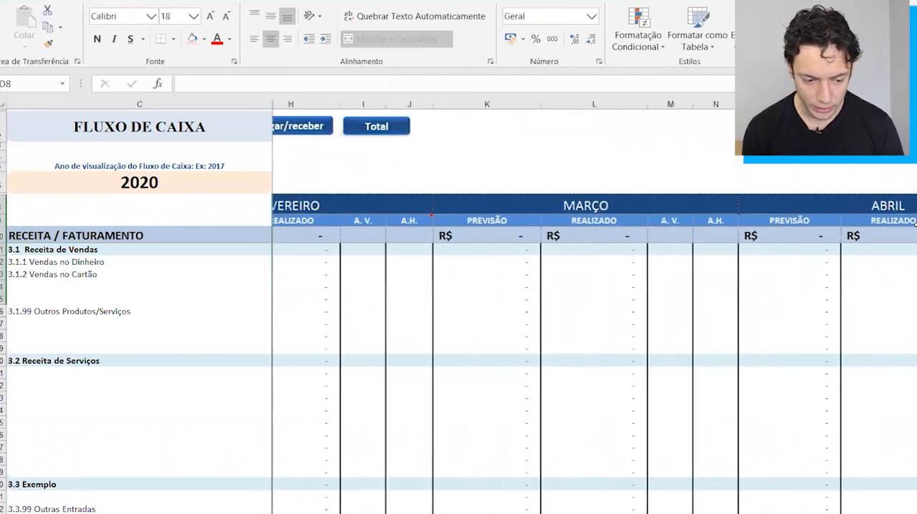
pyautogui.hscroll(-1, 915, 225)
pyautogui.click(3, 236)
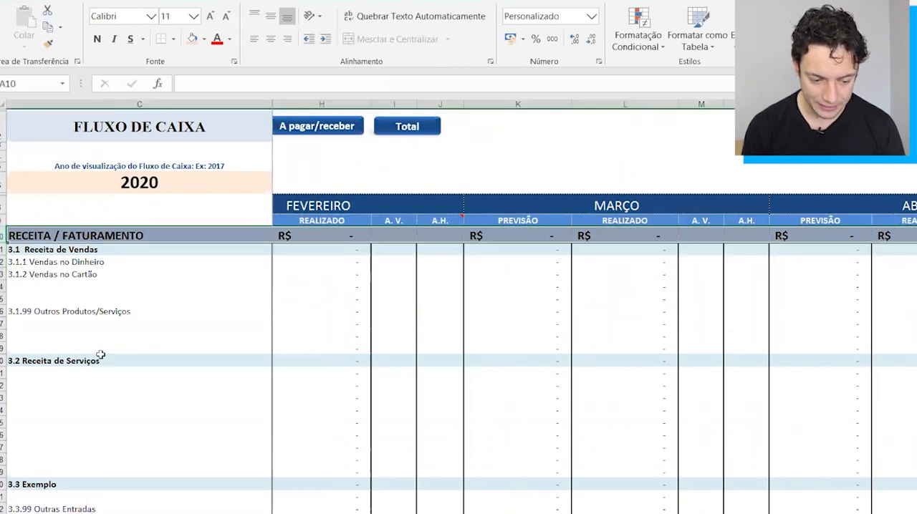
# Examine CUSTOS VARIÁVEIS with its groups 4.1 Custos tributários ou Financeiros and 4.2 Custos com Produtos, including their supplier items.
pyautogui.scroll(-3, 101, 361)
pyautogui.click(3, 400)
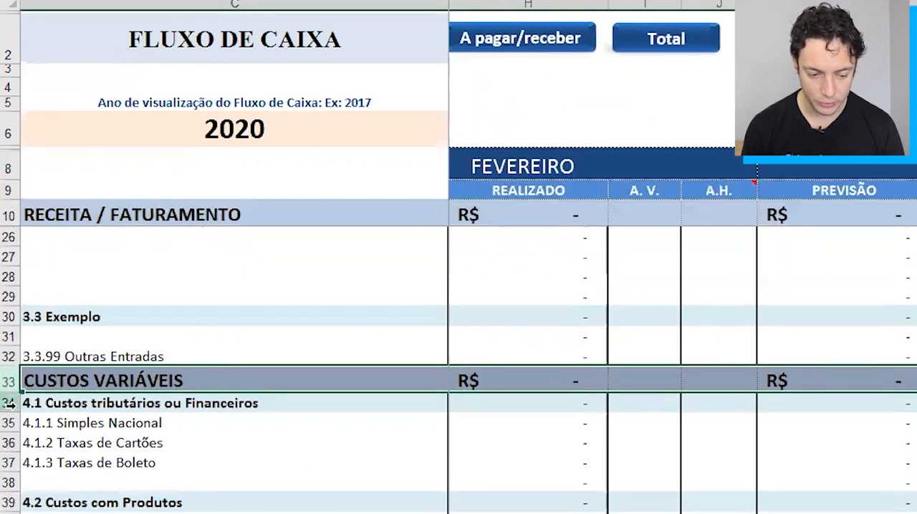
pyautogui.click(8, 403)
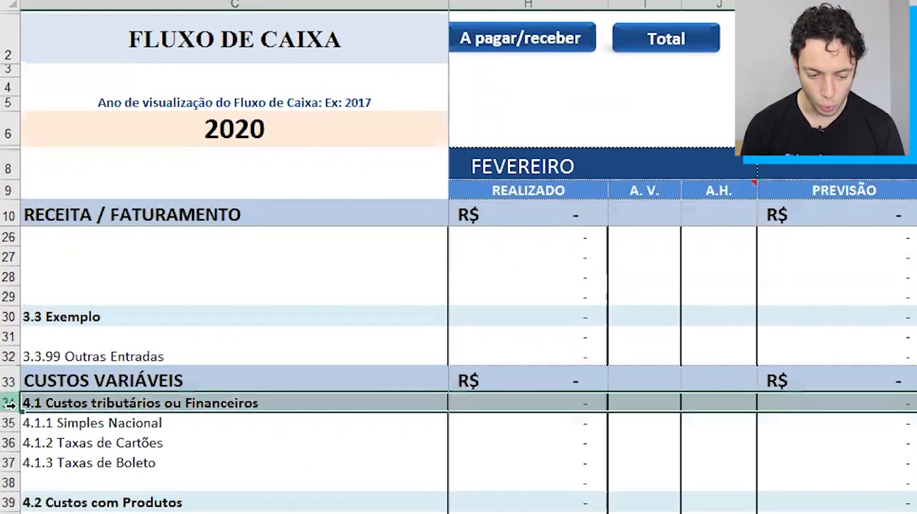
pyautogui.click(9, 503)
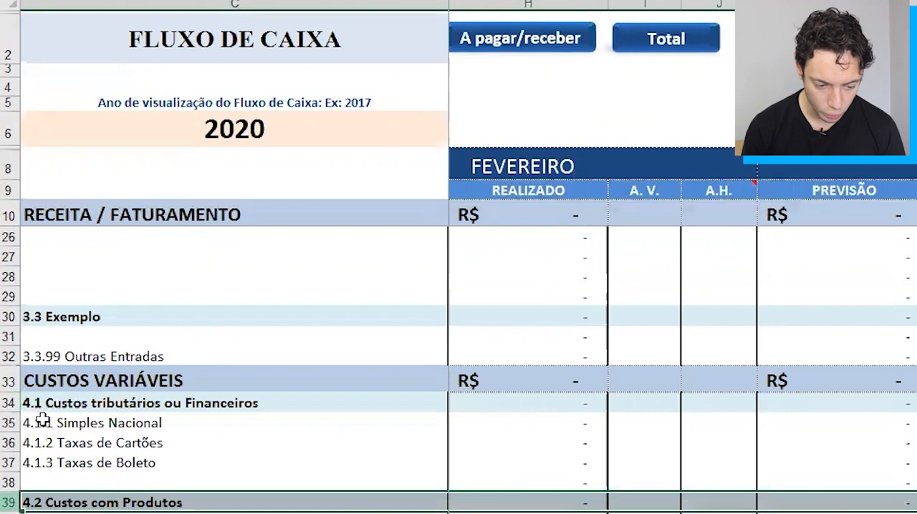
pyautogui.click(5, 424)
pyautogui.click(9, 442)
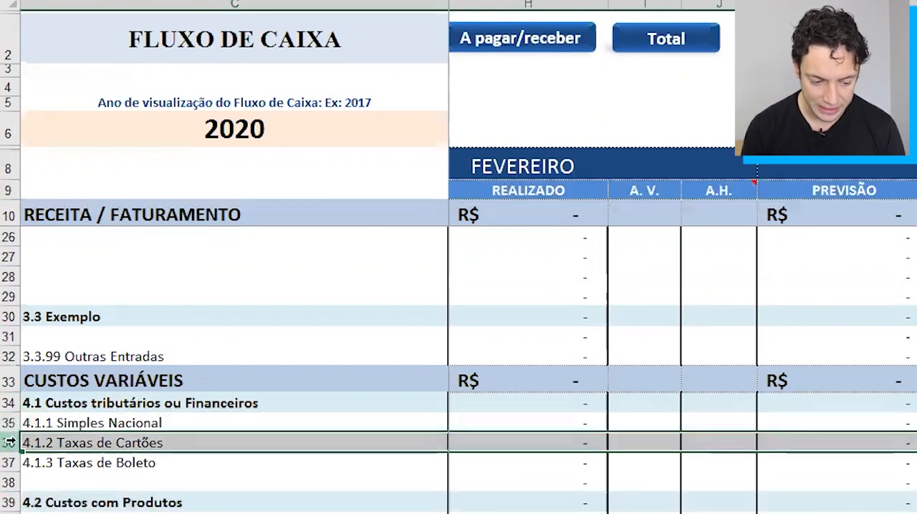
pyautogui.scroll(-2, 136, 510)
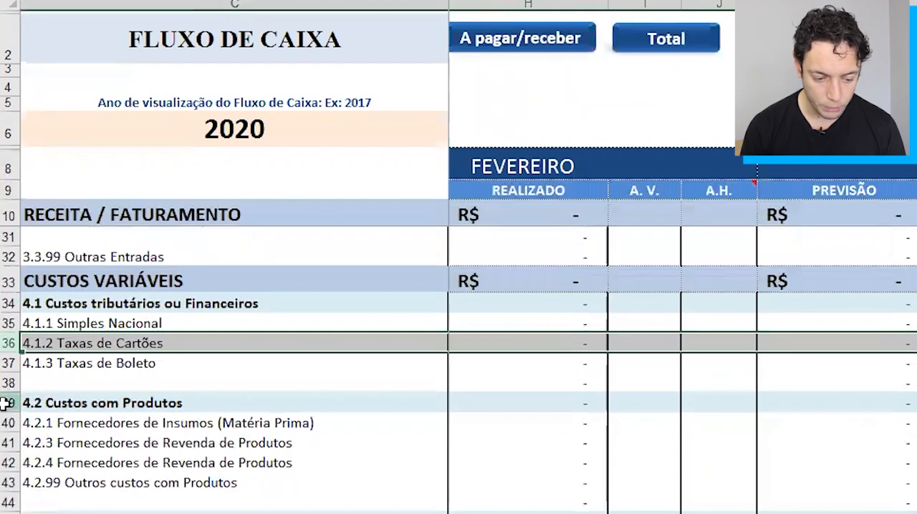
pyautogui.click(6, 405)
pyautogui.moveTo(8, 424); pyautogui.dragTo(6, 483)
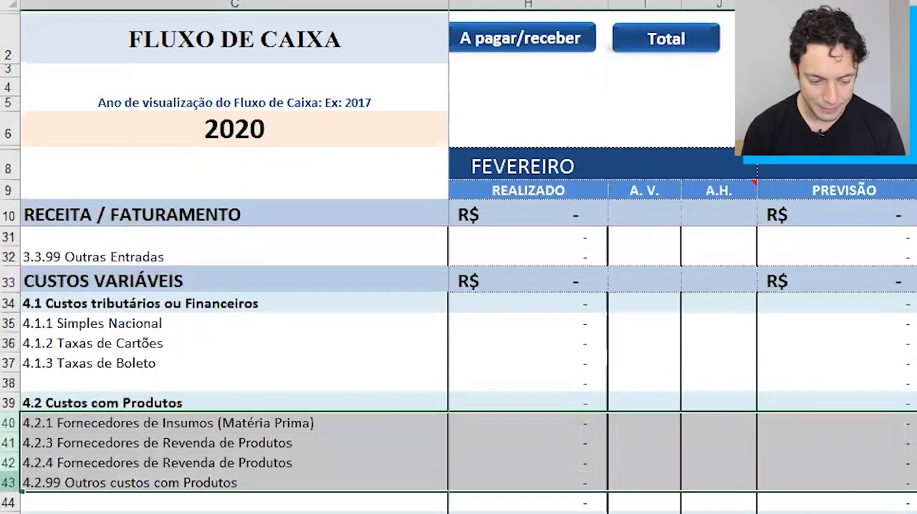
# Review the variable cost groups from 4.3 Custos com Embalagens down to the MARGEM DE CONTRIBUIÇÃO row.
pyautogui.scroll(-3, 6, 483)
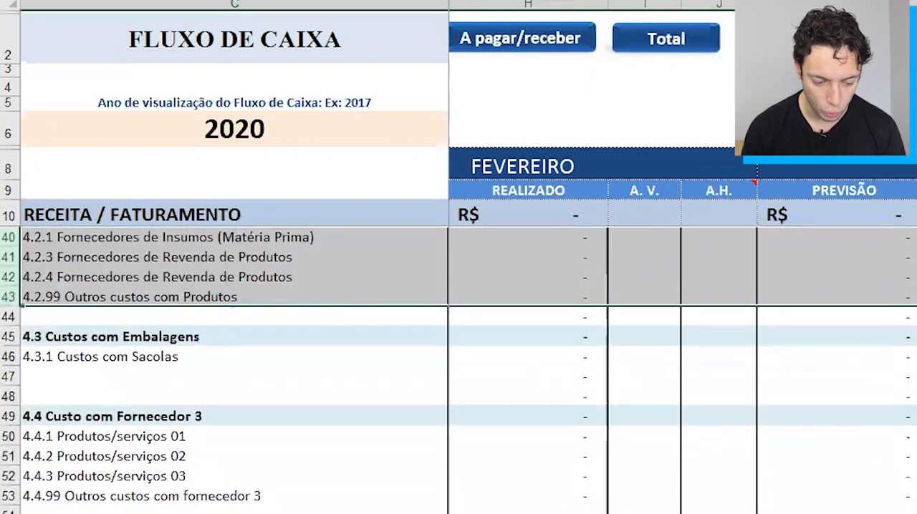
pyautogui.click(7, 511)
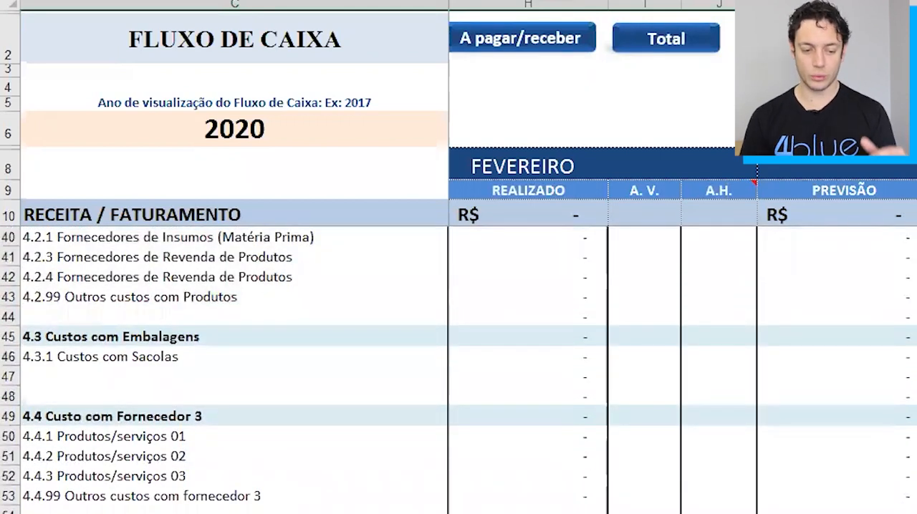
pyautogui.scroll(-2, 229, 365)
pyautogui.scroll(6, 229, 366)
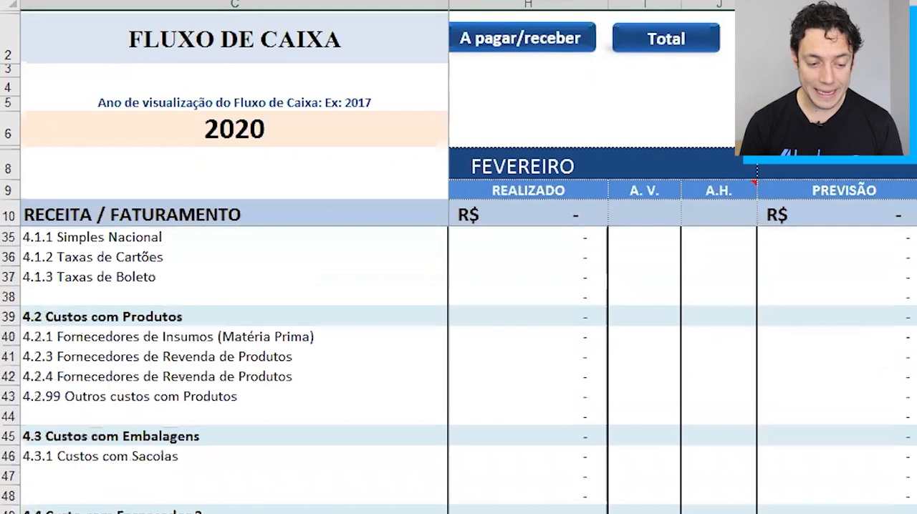
pyautogui.scroll(-12, 113, 504)
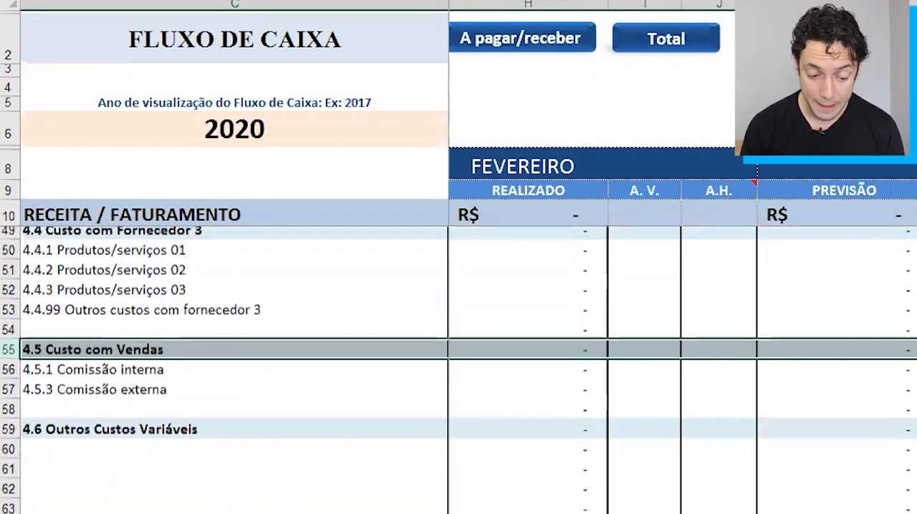
pyautogui.click(9, 502)
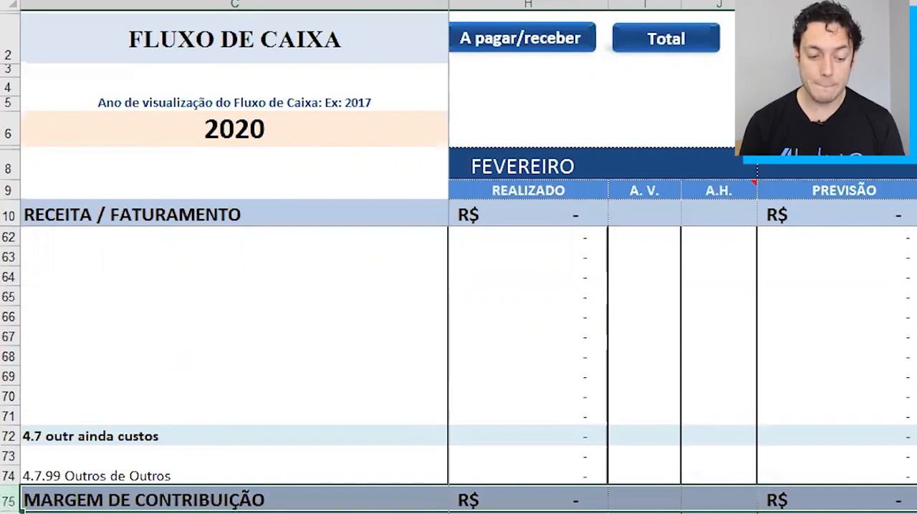
# Examine DESPESAS FIXAS with its groups 5.1 Despesas Financeiras and 5.2 Despesas Administrativas.
pyautogui.scroll(-1, 5, 455)
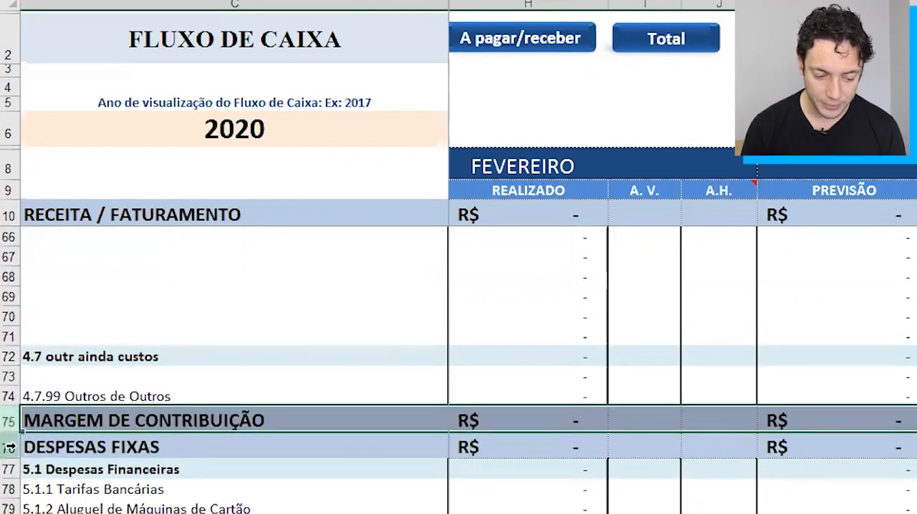
pyautogui.click(10, 448)
pyautogui.scroll(-1, 89, 508)
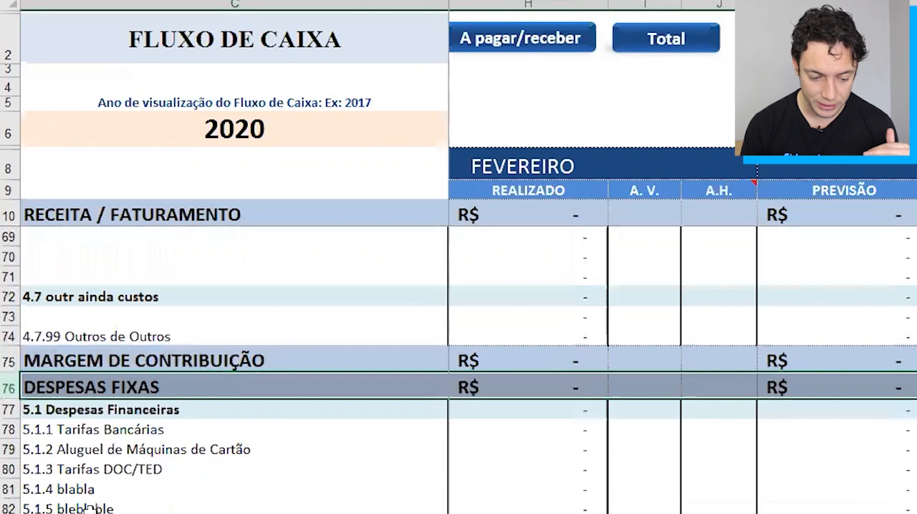
pyautogui.click(94, 507)
pyautogui.click(123, 489)
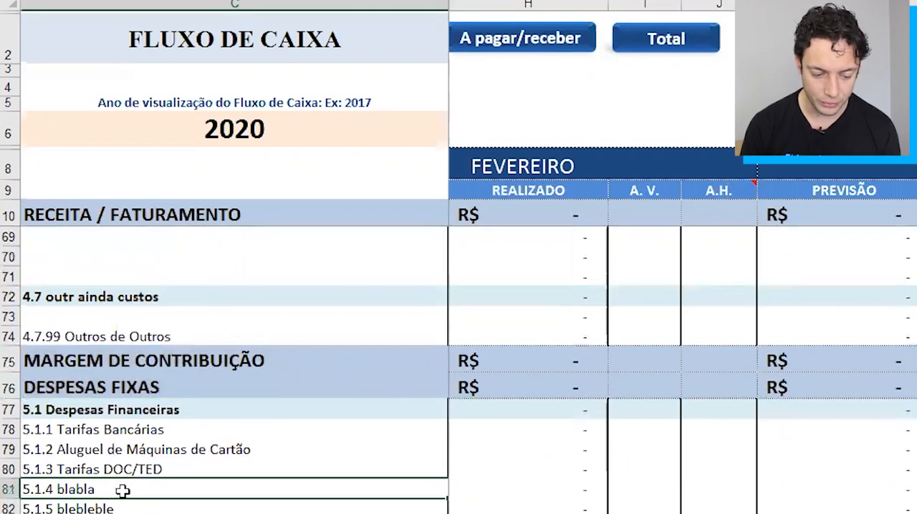
pyautogui.scroll(-2, 122, 491)
pyautogui.scroll(-2, 256, 487)
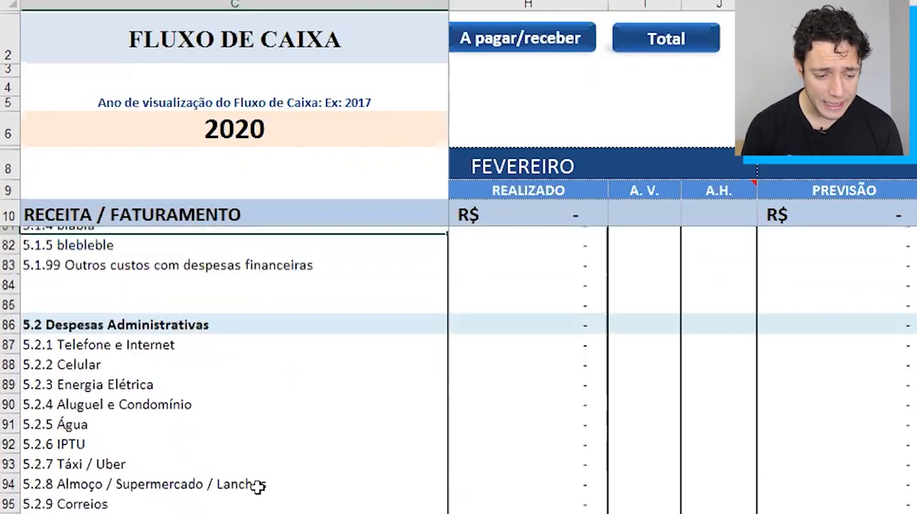
pyautogui.click(8, 317)
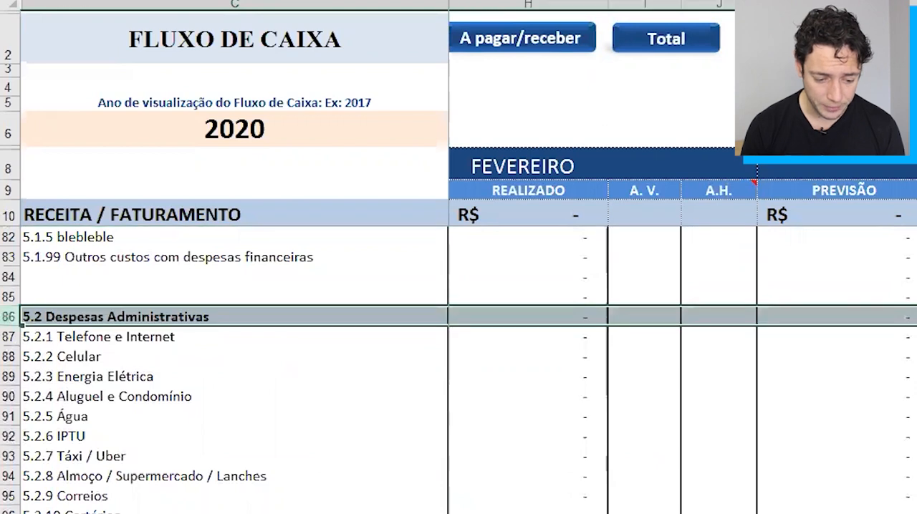
# Review the fixed expense groups from 5.3 Despesas com Pessoal down to the LUCRO OPERACIONAL ANTES DOS INVESTIMENTOS row.
pyautogui.scroll(-4, 215, 430)
pyautogui.scroll(-1, 215, 430)
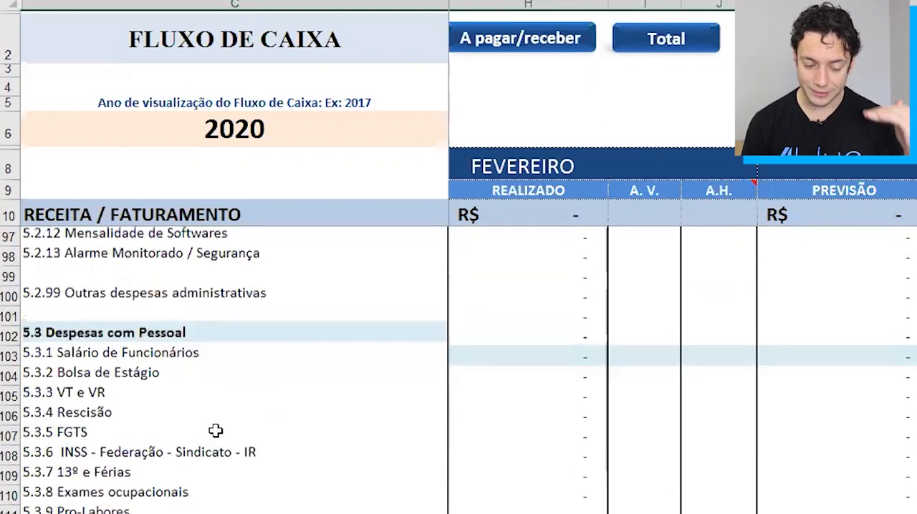
pyautogui.scroll(-5, 216, 431)
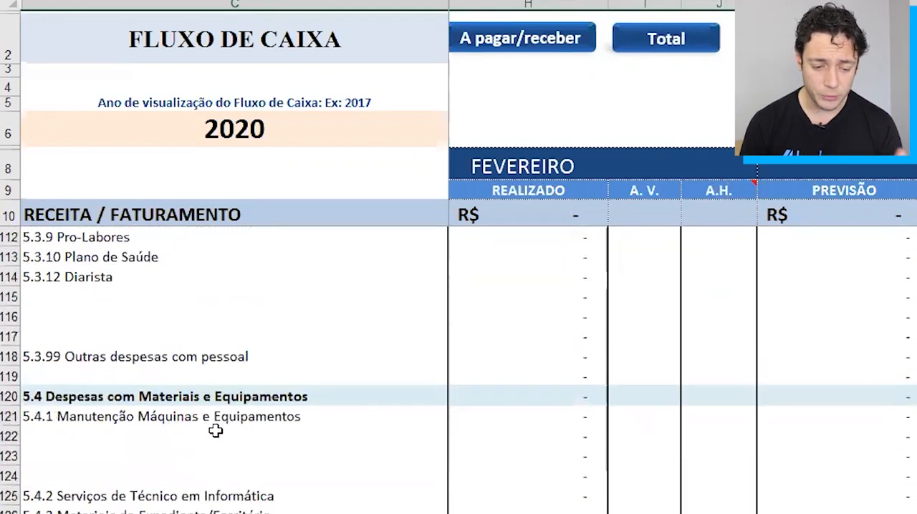
pyautogui.scroll(-6, 216, 430)
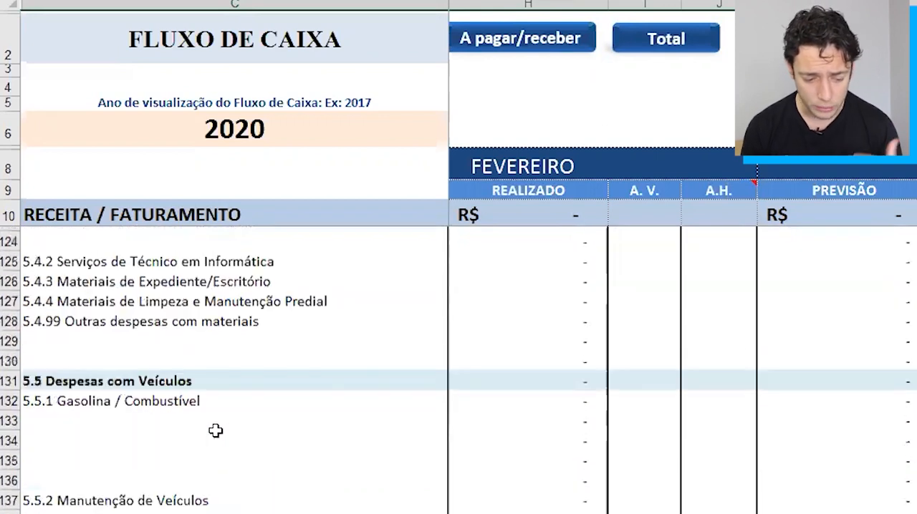
pyautogui.scroll(-4, 215, 430)
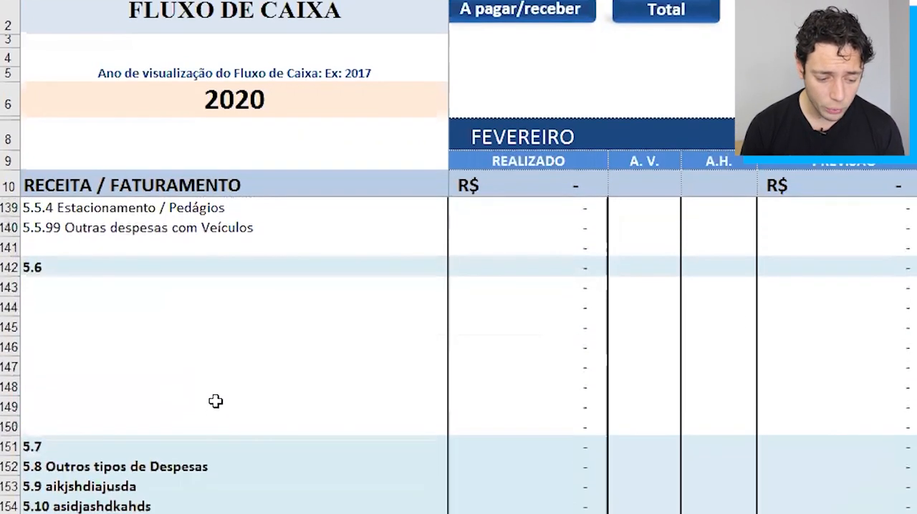
pyautogui.click(9, 489)
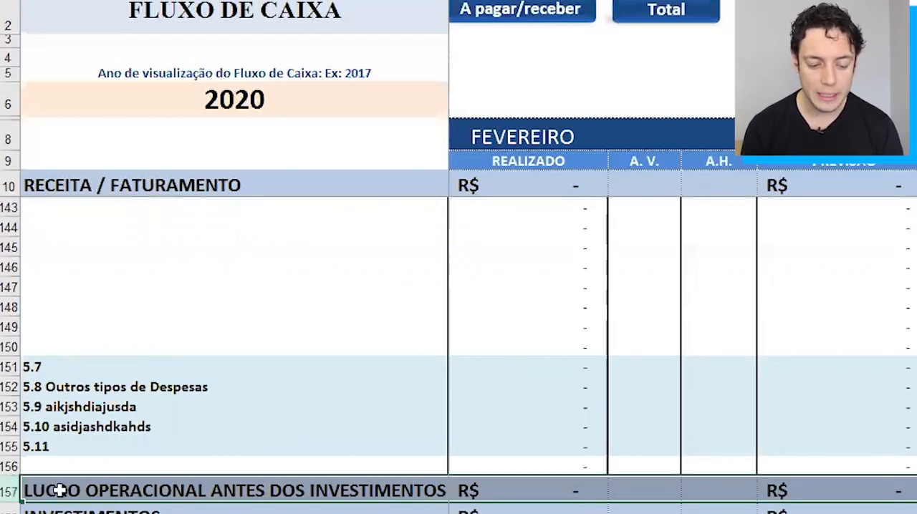
# Switch back to the Pasta1 workbook and select row 43, Lucro Operacional Antes dos Investimentos.
pyautogui.hotkey('alt', 'Tab')
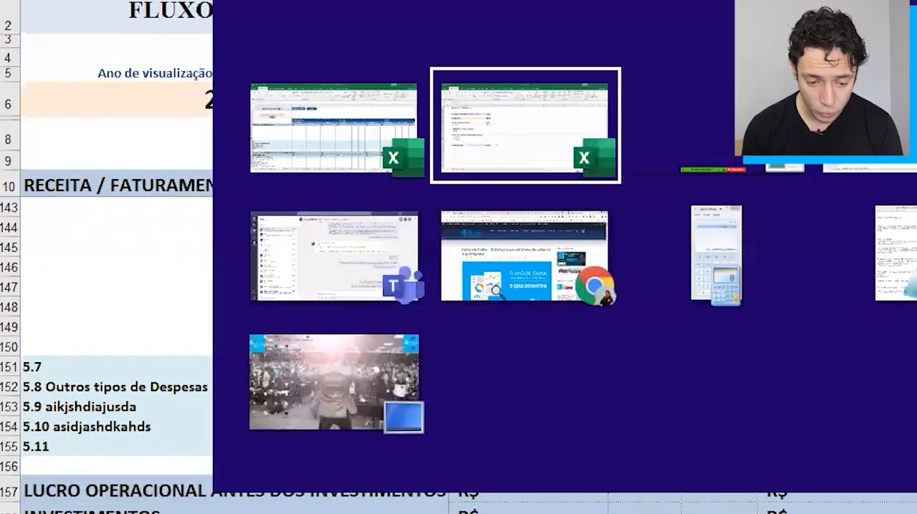
pyautogui.scroll(3, 427, 432)
pyautogui.click(332, 266)
pyautogui.press('Up')
pyautogui.hotkey('shift', 'space')
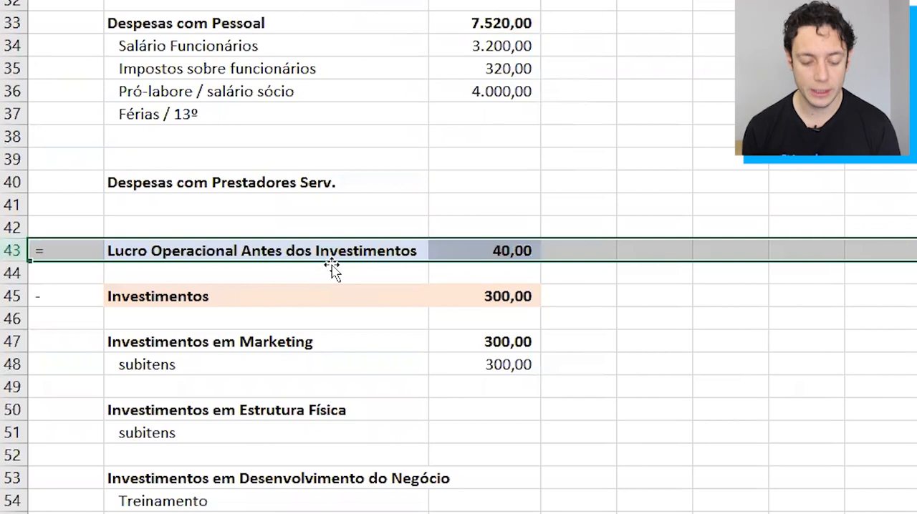
# Switch to the 4blue cash flow workbook and review the INVESTIMENTOS groups from 6.1 Investimentos em Marketing to 6.3 Investimentos em Desenvolvimento Empresarial.
pyautogui.hotkey('alt', 'Tab')
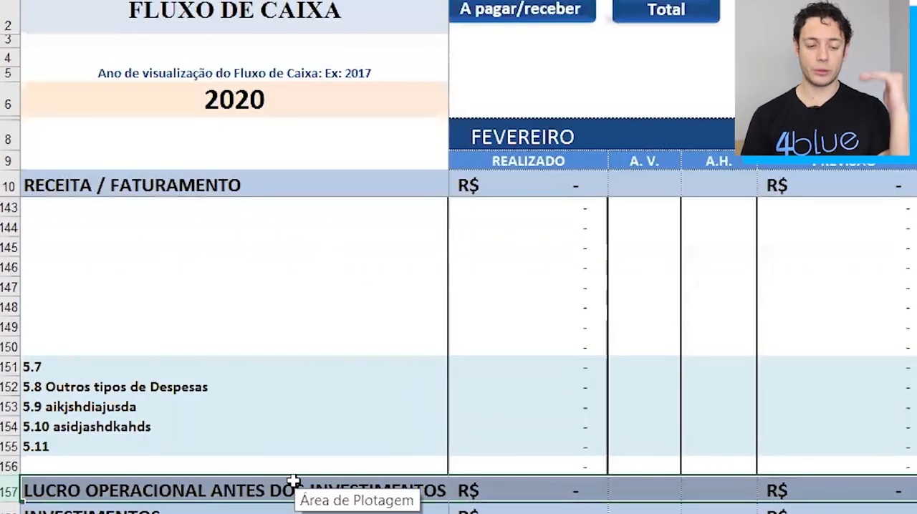
pyautogui.press('Down')
pyautogui.hotkey('shift', 'space')
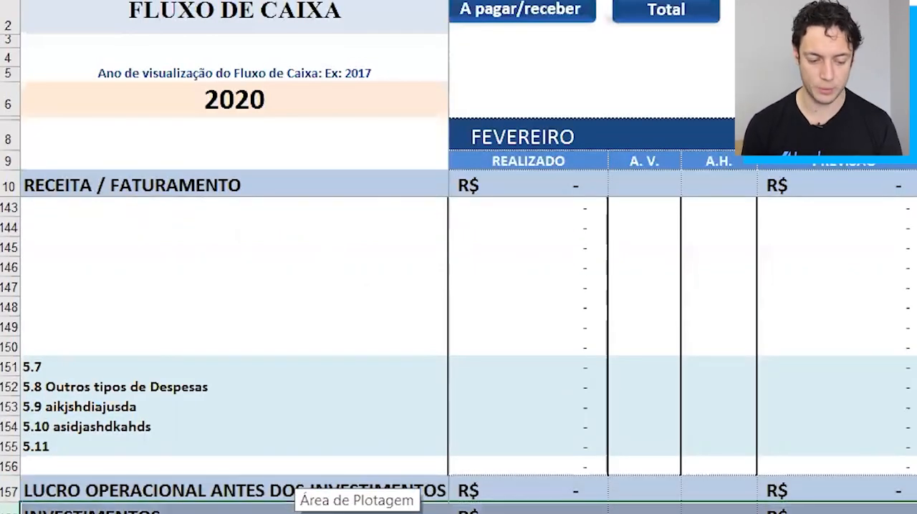
pyautogui.scroll(-3, 145, 443)
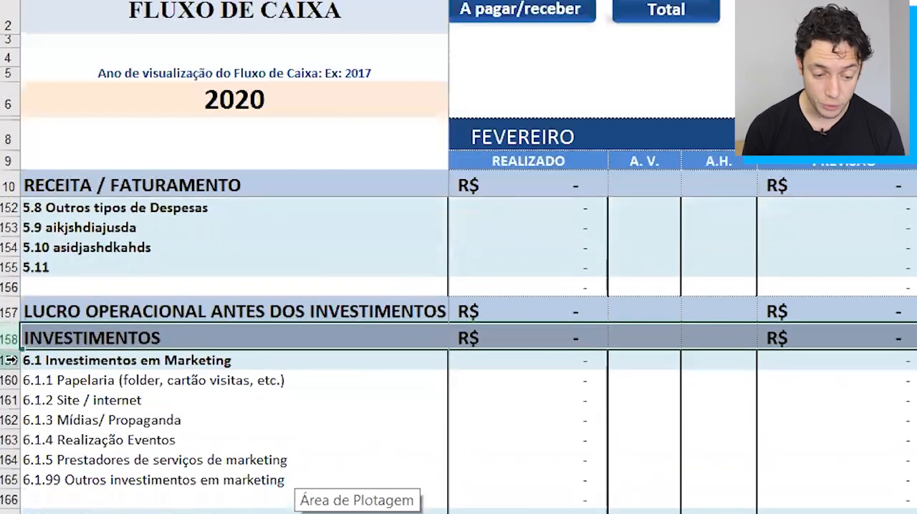
pyautogui.click(10, 360)
pyautogui.click(10, 512)
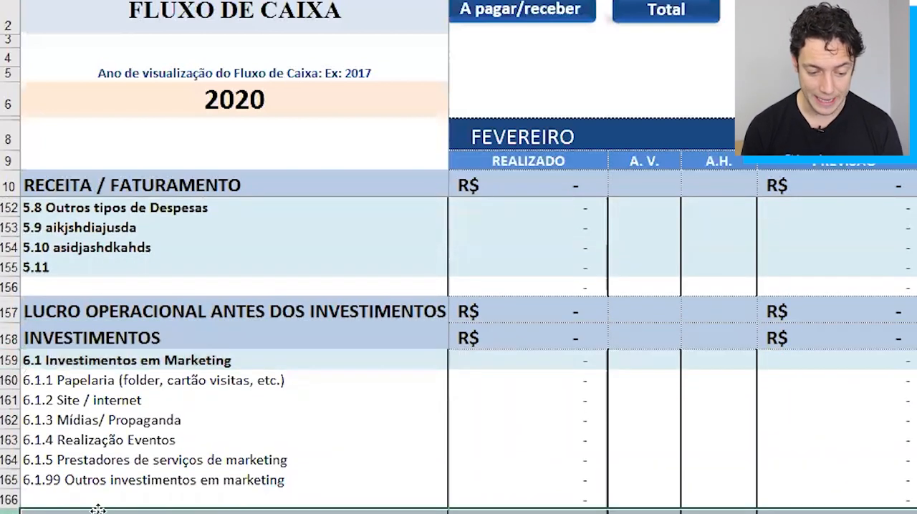
pyautogui.scroll(-3, 98, 510)
pyautogui.click(8, 486)
pyautogui.scroll(-3, 193, 506)
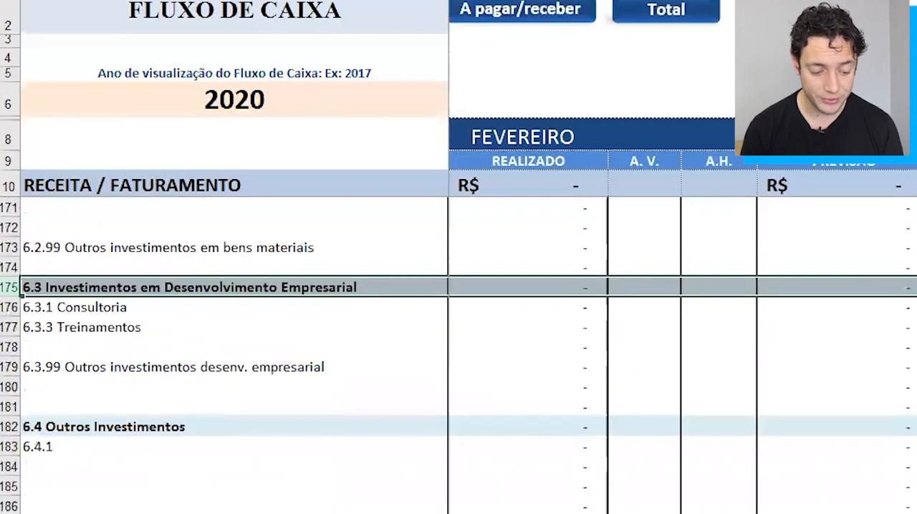
# Go past 6.4 Outros Investimentos and highlight the whole LUCRO OPERACIONAL row.
pyautogui.click(73, 492)
pyautogui.press('Down')
pyautogui.press('Down')
pyautogui.press('Down')
pyautogui.press('Up')
pyautogui.press('Up')
pyautogui.press('Up')
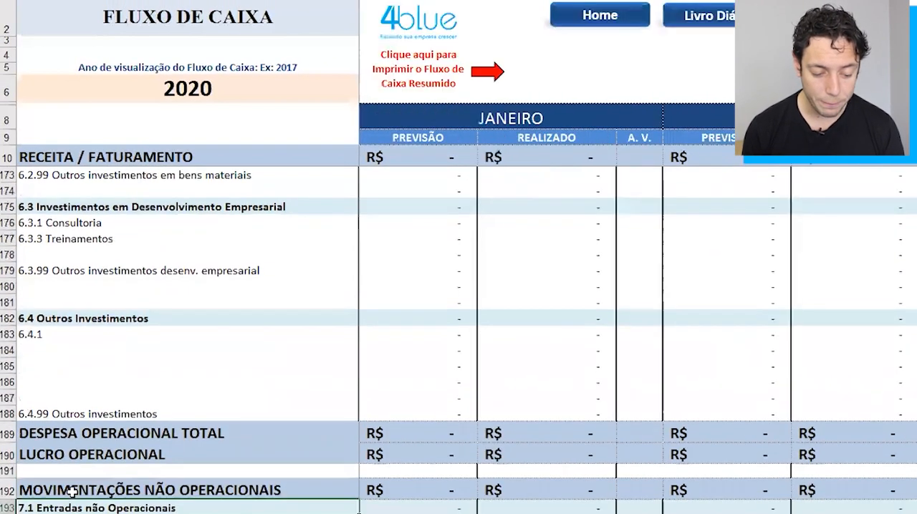
pyautogui.hotkey('shift', 'space')
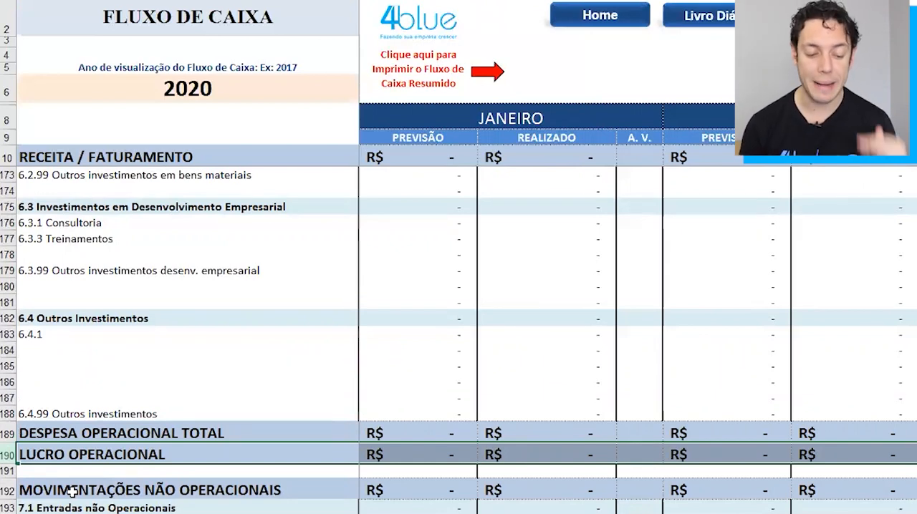
# Examine MOVIMENTAÇÕES NÃO OPERACIONAIS with its groups 7.1 Entradas não Operacionais and 7.2 Saídas não Operacionais.
pyautogui.scroll(-3, 232, 433)
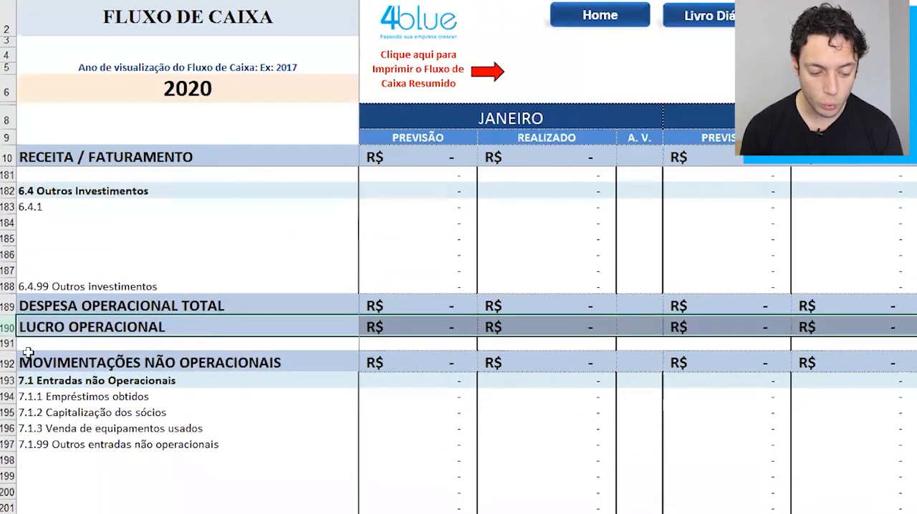
pyautogui.click(29, 362)
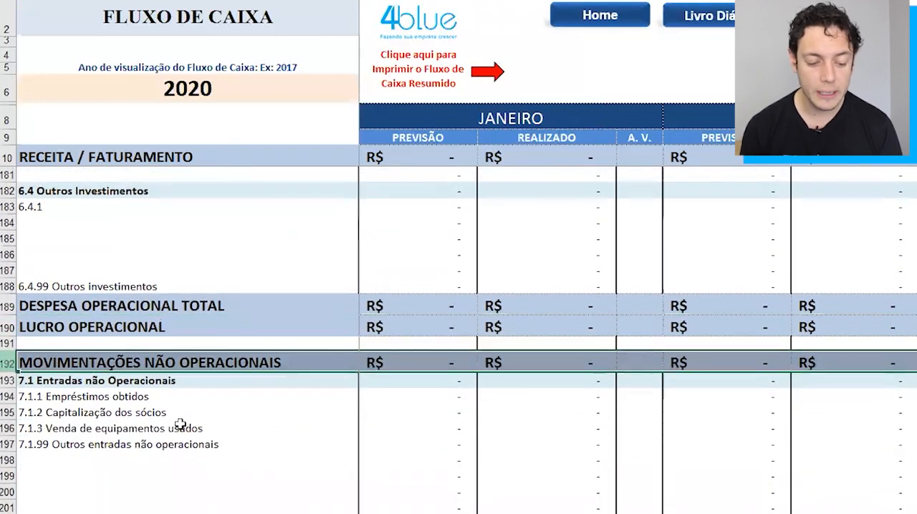
pyautogui.scroll(-2, 180, 424)
pyautogui.scroll(-2, 179, 424)
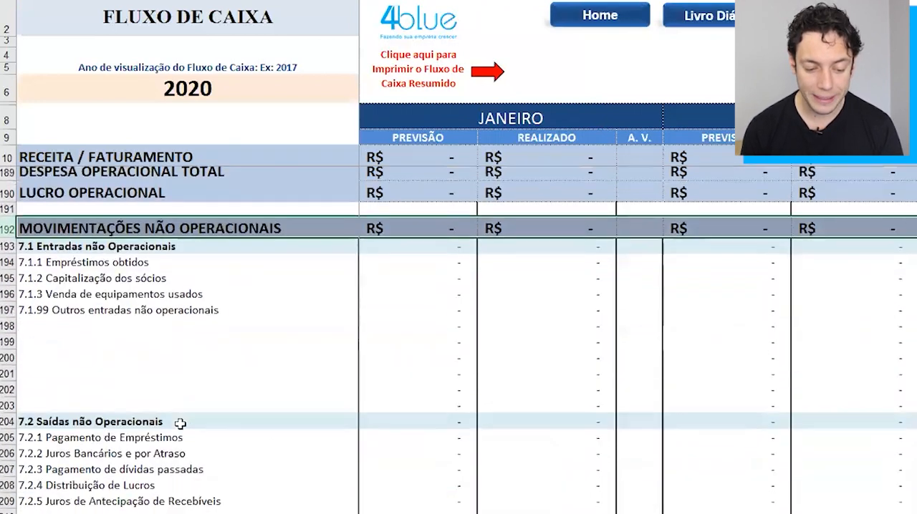
# In the Pasta1 workbook, add the bold heading "Movimentações Não Operacionais" below Lucro Operacional, and return to the 4blue workbook.
pyautogui.hotkey('alt', 'Tab')
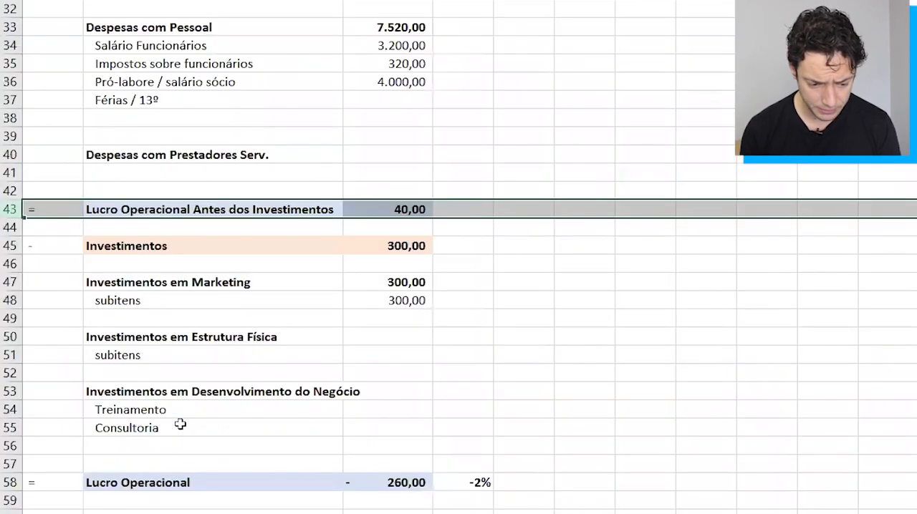
pyautogui.scroll(-1, 180, 424)
pyautogui.click(167, 456)
pyautogui.press('Up')
pyautogui.press('Up')
pyautogui.write('Movimentações Não Operacionais')
pyautogui.hotkey('ctrl', 'Return')
pyautogui.hotkey('ctrl', 'n')
pyautogui.hotkey('alt', 'Tab')
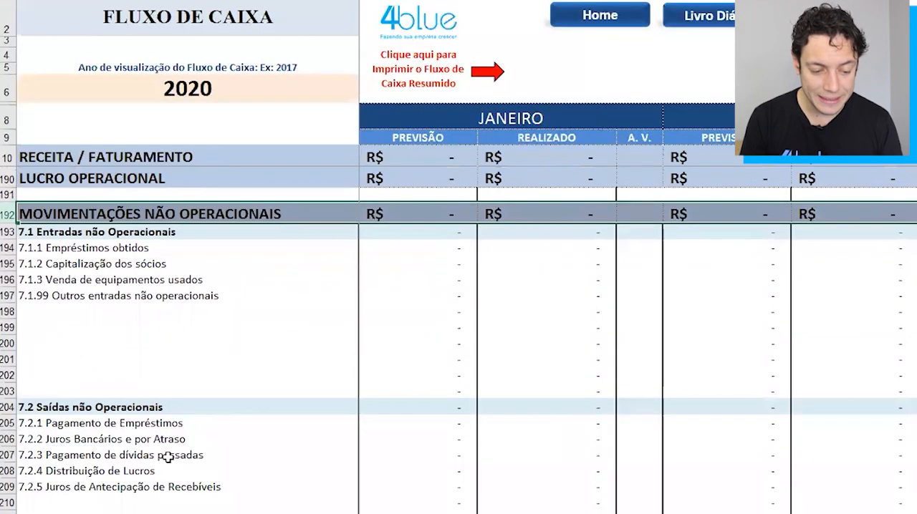
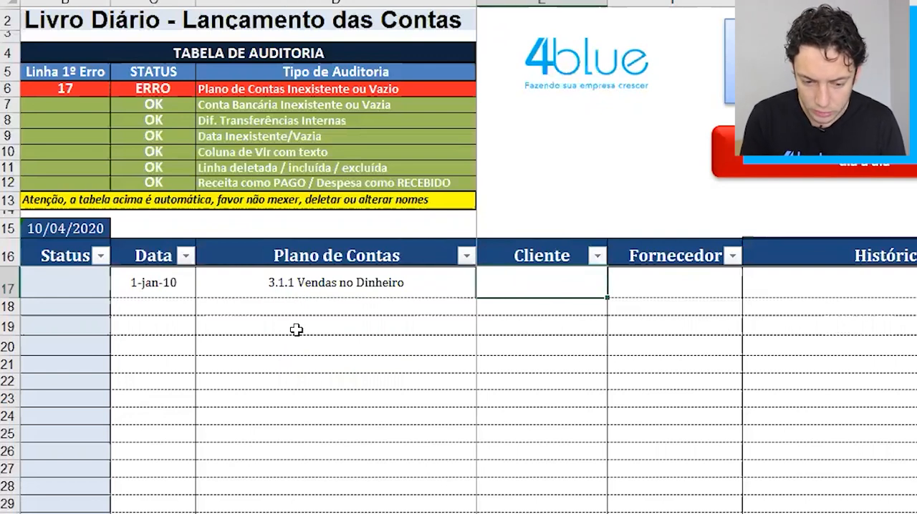
# Fill in the client's name and the Histórico text "Receita xyz" for the 3.1.1 Vendas no Dinheiro entry.
pyautogui.write('Josesinho')
pyautogui.press('Tab')
pyautogui.press('Tab')
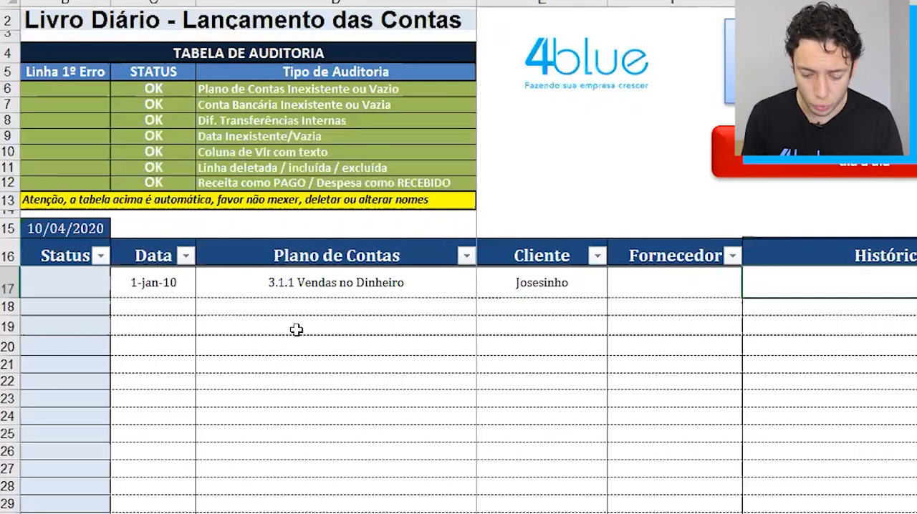
pyautogui.write('Receita xyz')
pyautogui.press('Tab')
pyautogui.press('Tab')
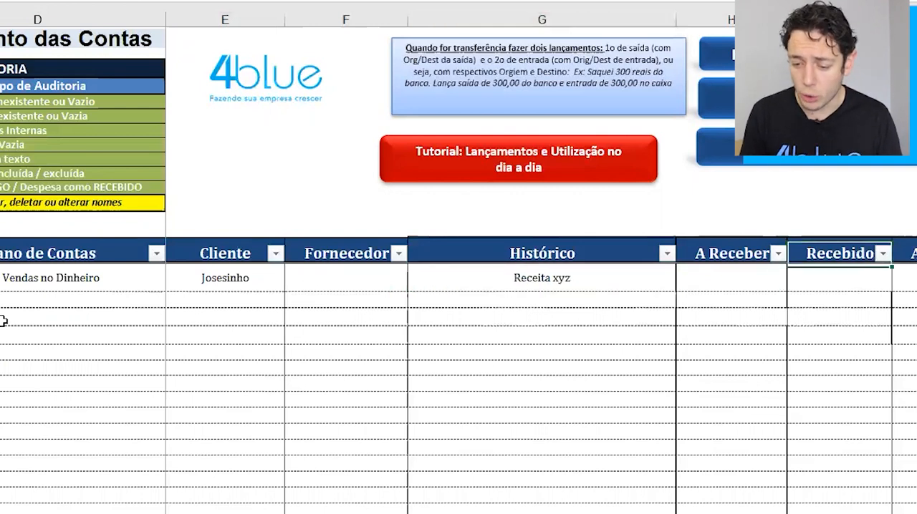
# Record 1000 as Recebido for the Receita xyz entry and assign it to the Caixa (Dinheiro) account.
pyautogui.press('Down')
pyautogui.press('Up')
pyautogui.moveTo(0, 253); pyautogui.dragTo(916, 400)
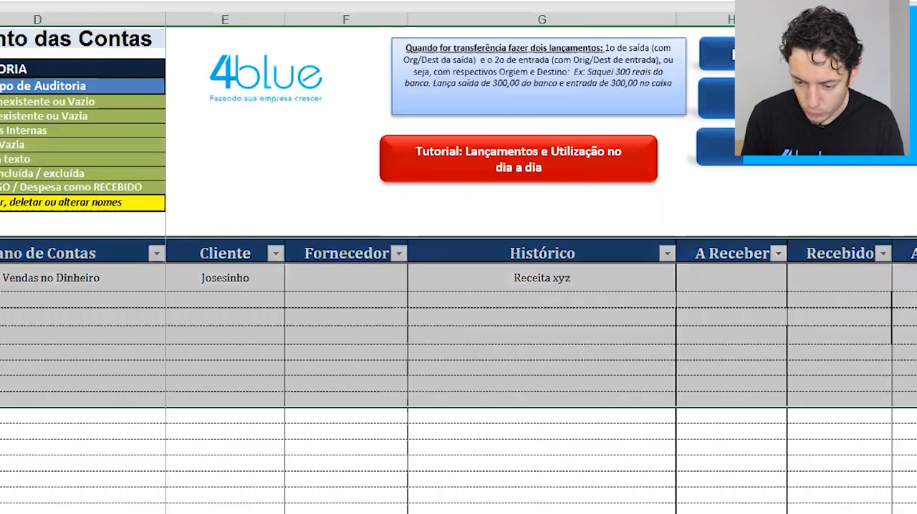
pyautogui.click(835, 278)
pyautogui.write('1000')
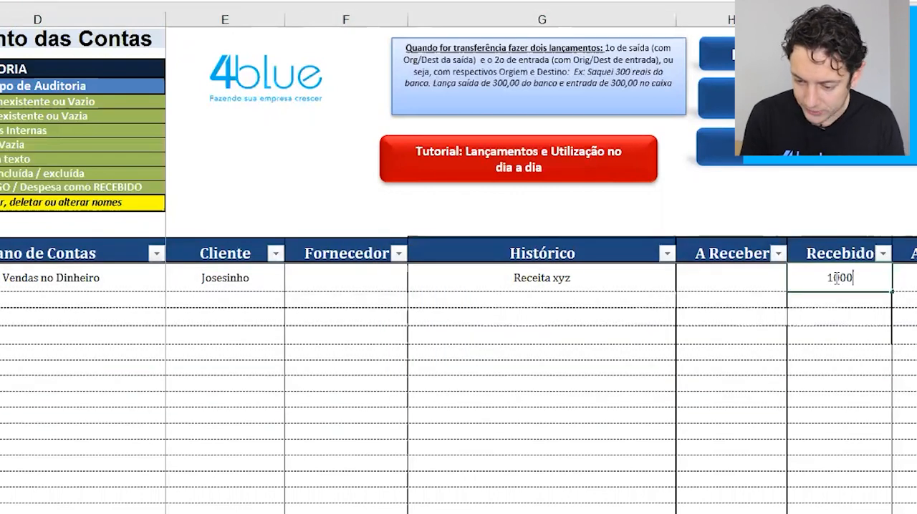
pyautogui.press('Tab')
pyautogui.press('Tab')
pyautogui.press('Tab')
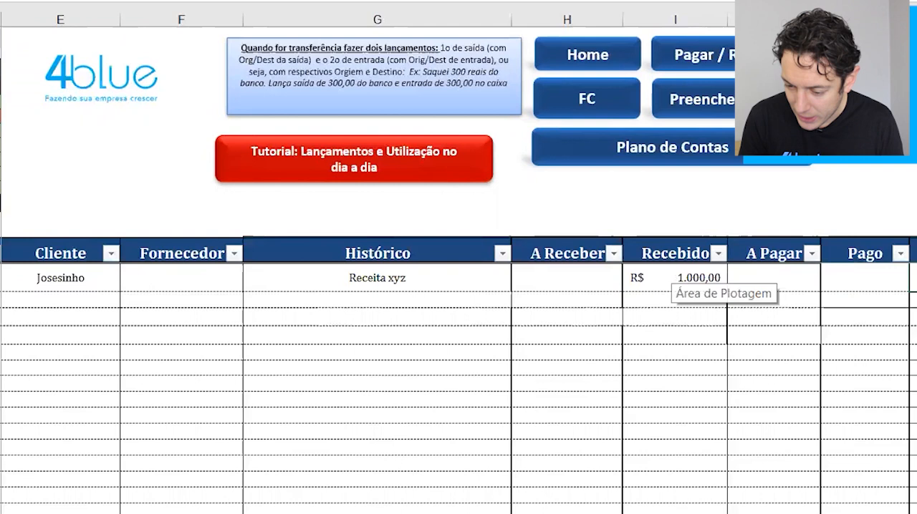
pyautogui.click(916, 285)
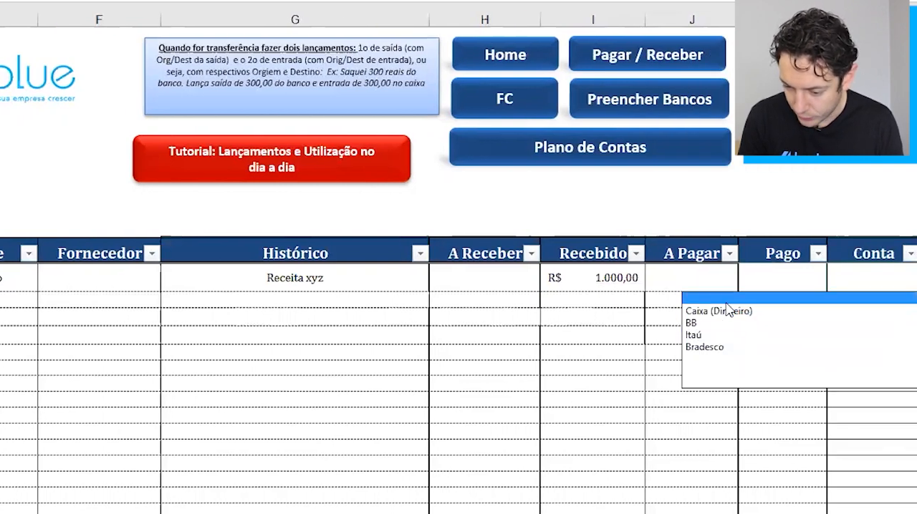
pyautogui.click(695, 313)
pyautogui.click(691, 317)
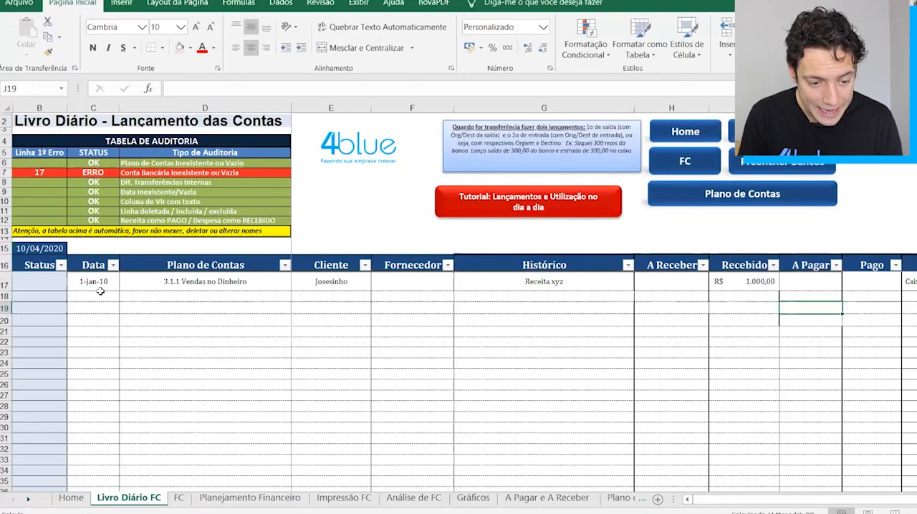
# Open the FC sheet and check January's Realizado amounts under RECEITA / FATURAMENTO.
pyautogui.click(180, 500)
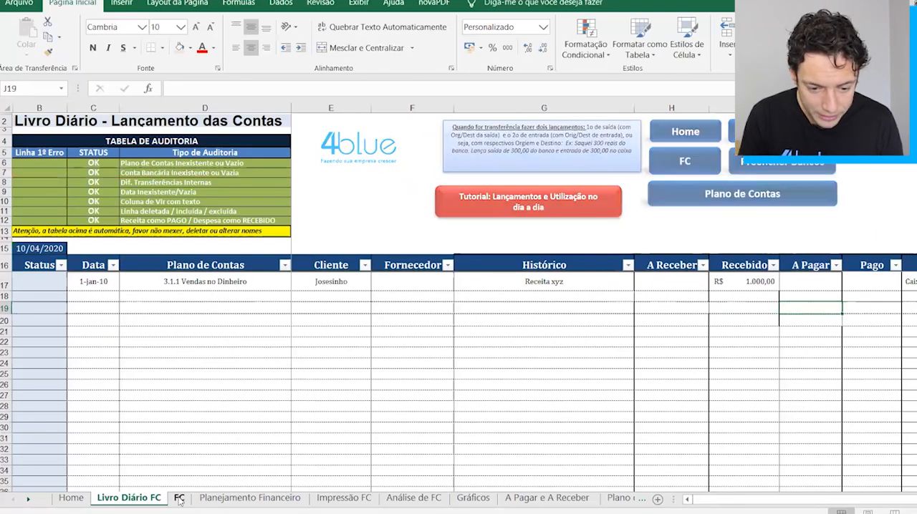
pyautogui.click(503, 255)
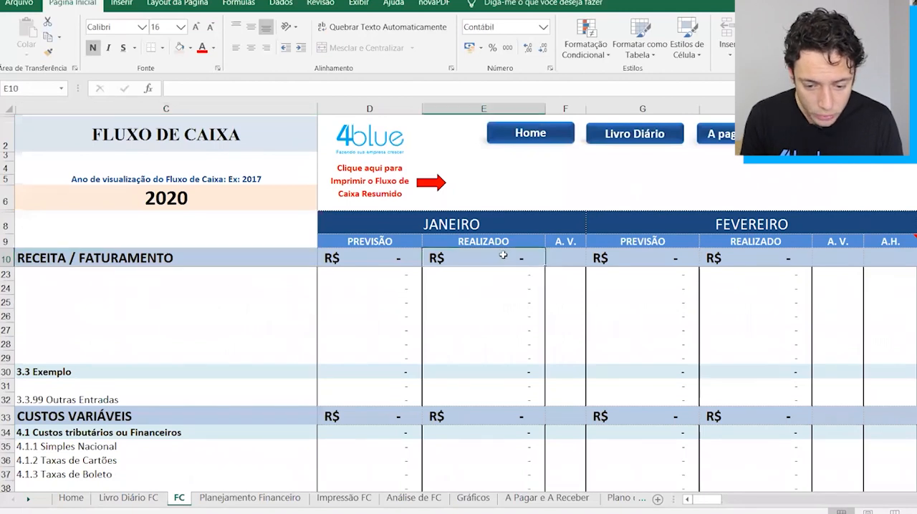
pyautogui.doubleClick(503, 255)
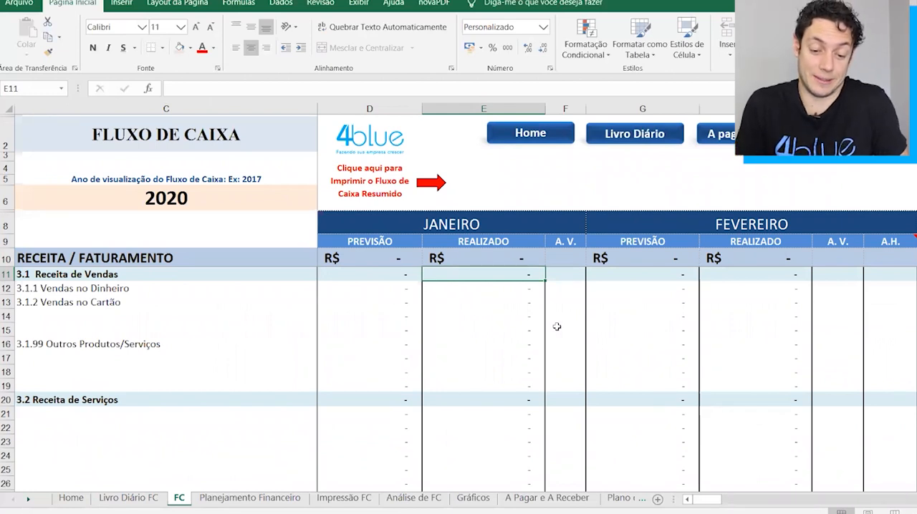
# Return to Livro Diário FC and set the first entry's date to 01/01/2020.
pyautogui.hotkey('ctrl', 'pageup')
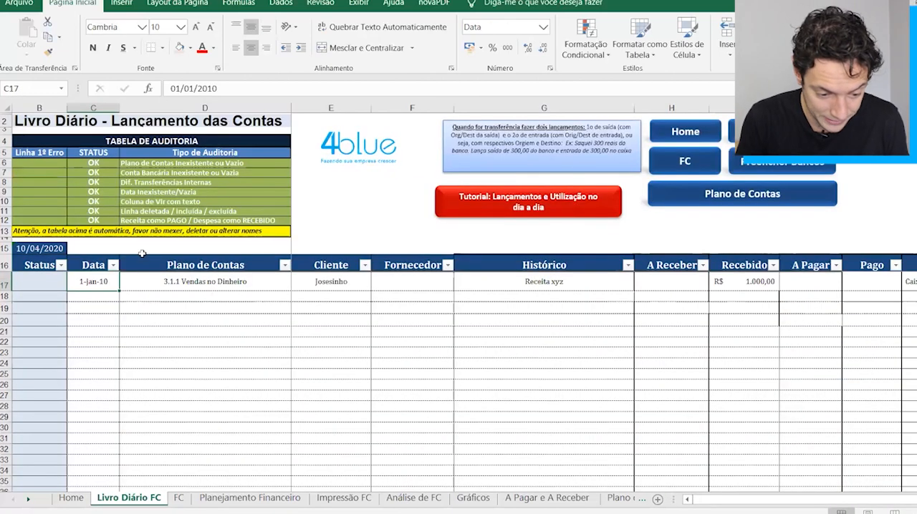
pyautogui.doubleClick(108, 281)
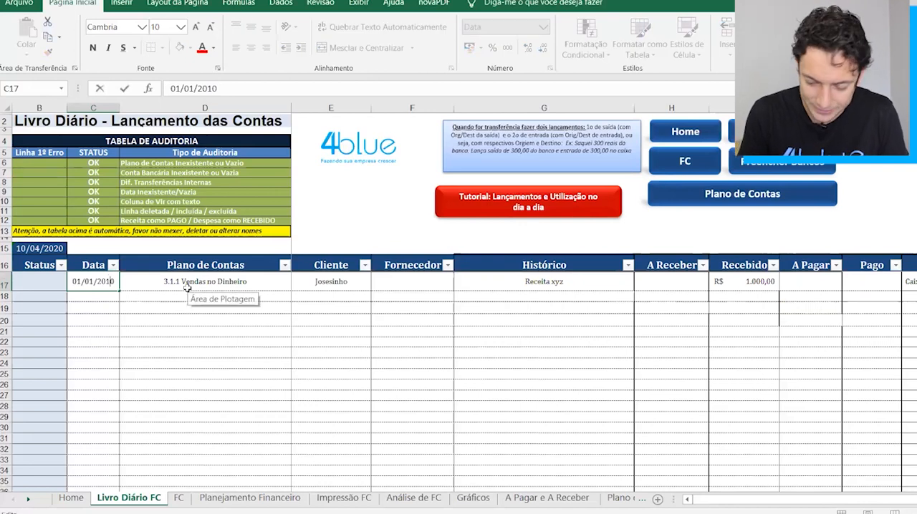
pyautogui.press('BackSpace')
pyautogui.write('2')
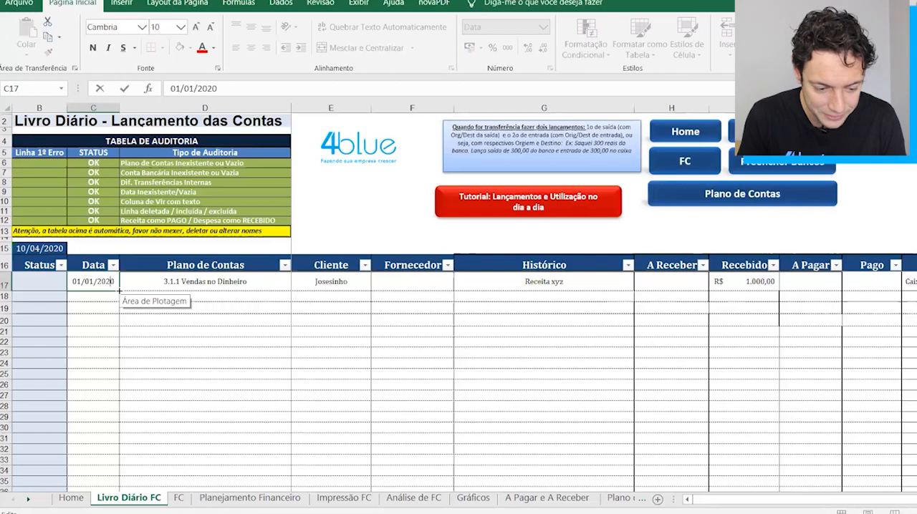
pyautogui.press('Return')
pyautogui.press('Up')
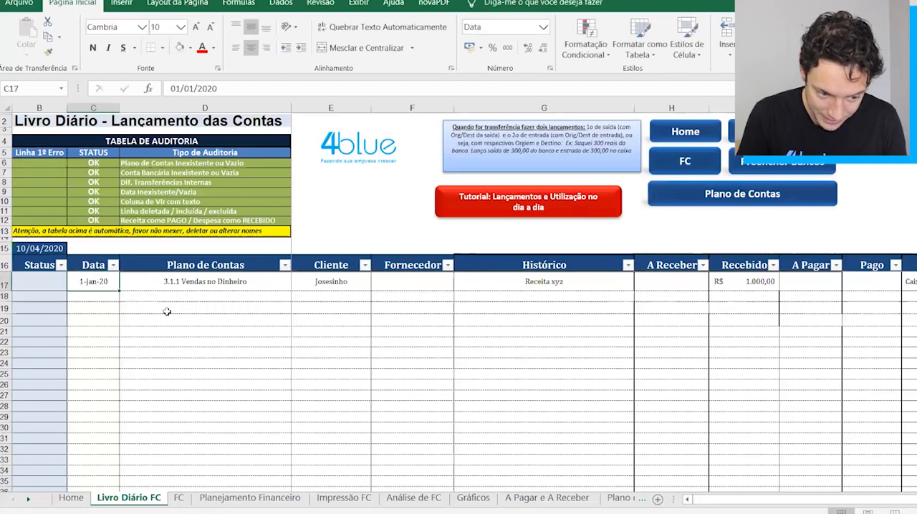
# On the FC sheet, highlight the 3.1.1 Vendas no Dinheiro row to check January, and return to Livro Diário FC.
pyautogui.click(179, 497)
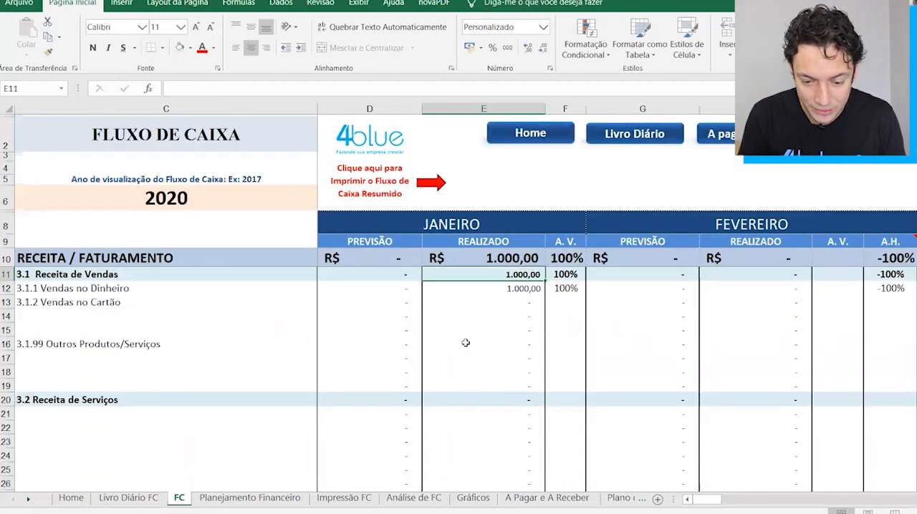
pyautogui.click(505, 287)
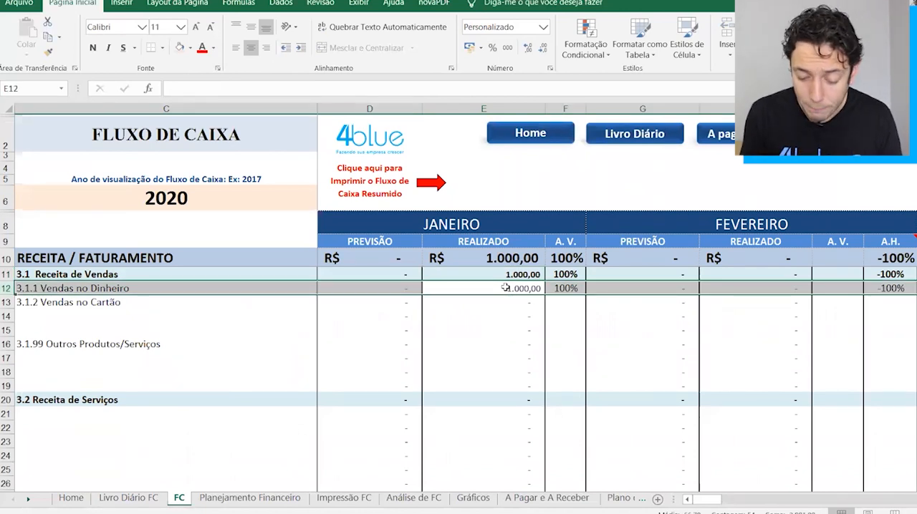
pyautogui.hotkey('ctrl', 'pageup')
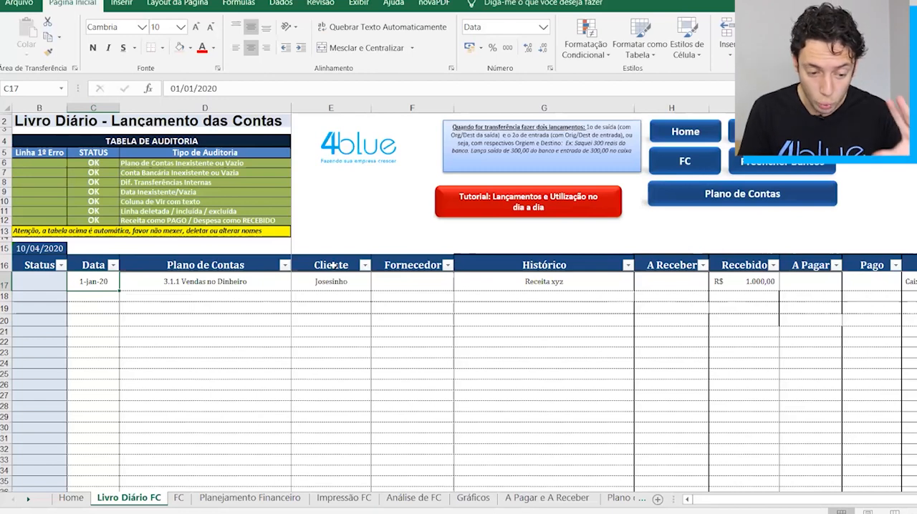
# Highlight the whole first journal entry with the rows below it, and compare it with the FC sheet.
pyautogui.press('Down')
pyautogui.press('Up')
pyautogui.hotkey('shift', 'space')
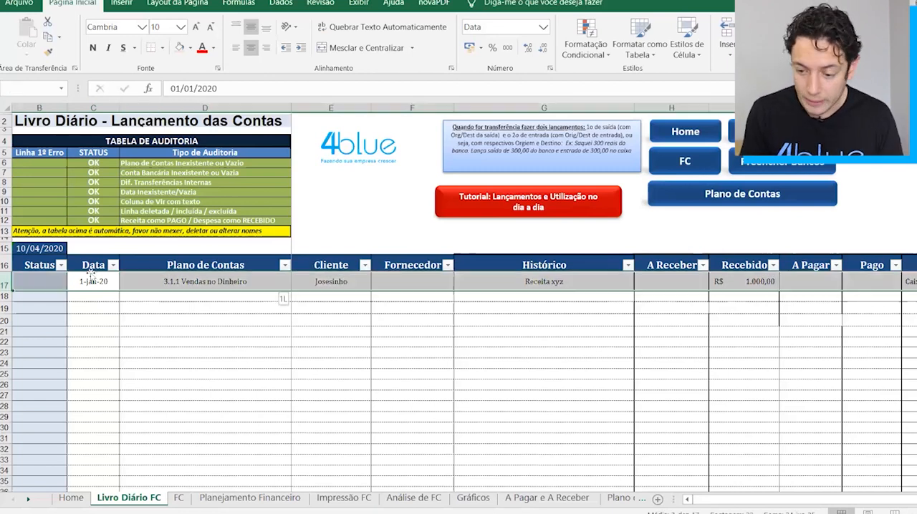
pyautogui.hotkey('shift', 'Down')
pyautogui.hotkey('shift', 'Down')
pyautogui.hotkey('shift', 'Down')
pyautogui.press('Down')
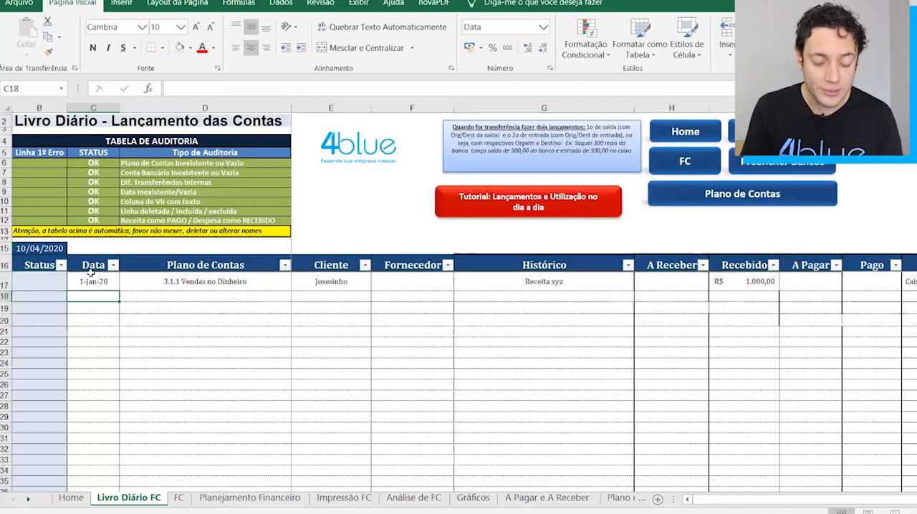
pyautogui.hotkey('ctrl', 'pagedown')
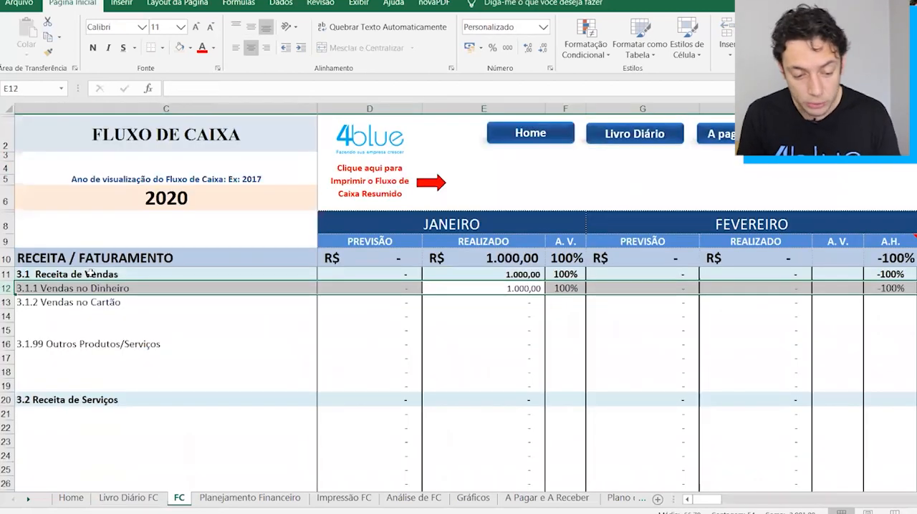
# Start a second Livro Diário FC entry dated 10-1 with the account 4.3.1 Custos com Sacolas.
pyautogui.hotkey('ctrl', 'pageup')
pyautogui.write('10-1')
pyautogui.press('Tab')
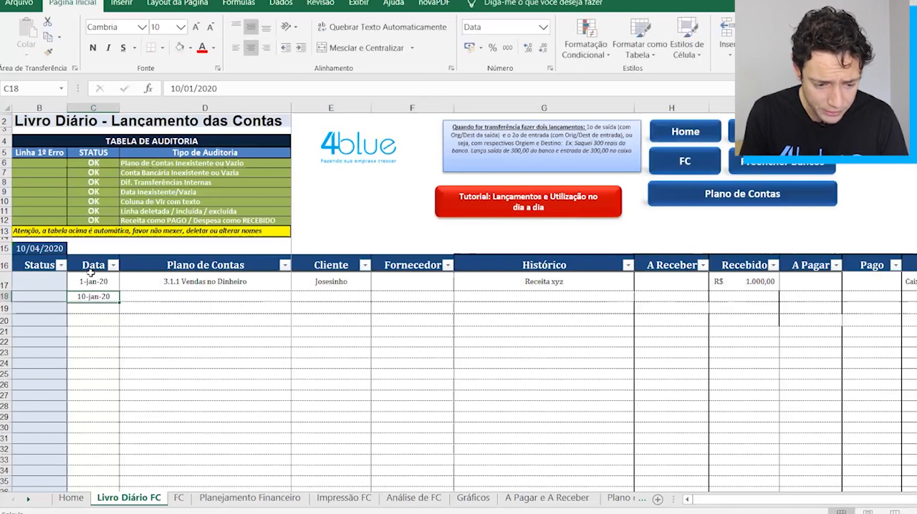
pyautogui.hotkey('alt', 'Down')
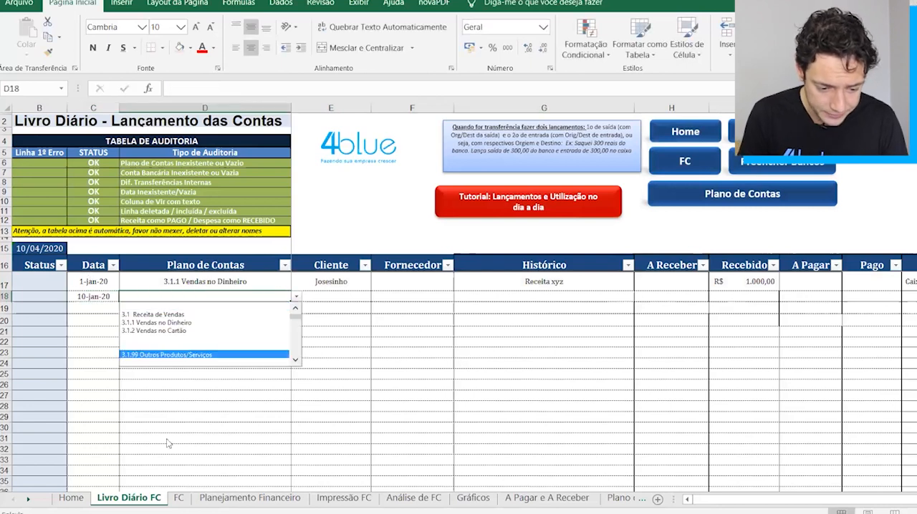
pyautogui.click(297, 350)
pyautogui.click(297, 350)
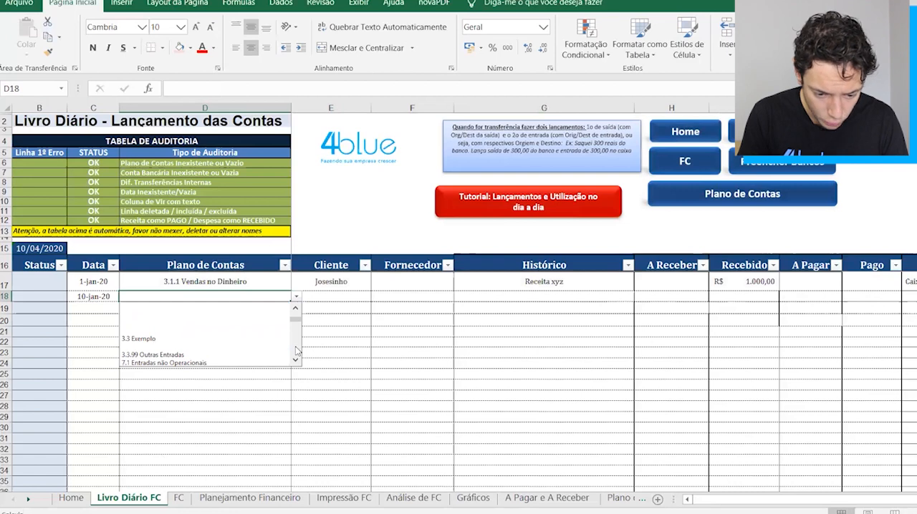
pyautogui.click(298, 349)
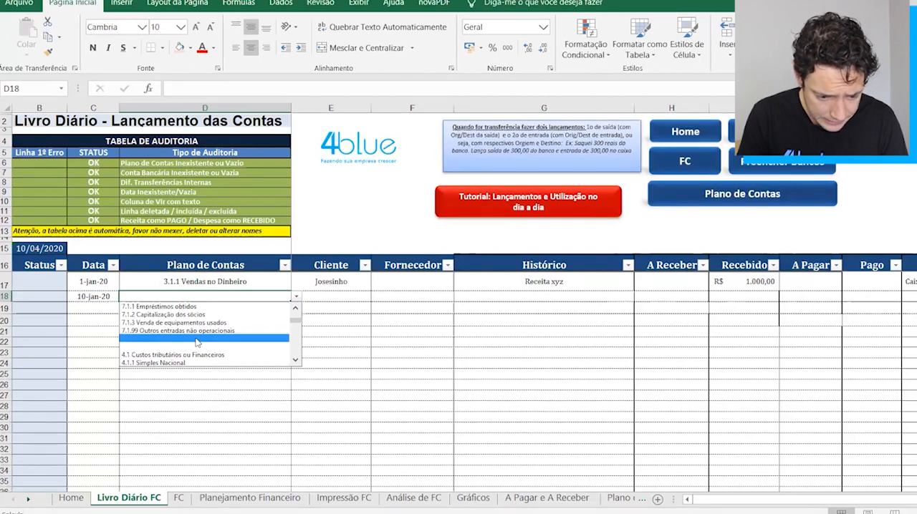
pyautogui.click(298, 351)
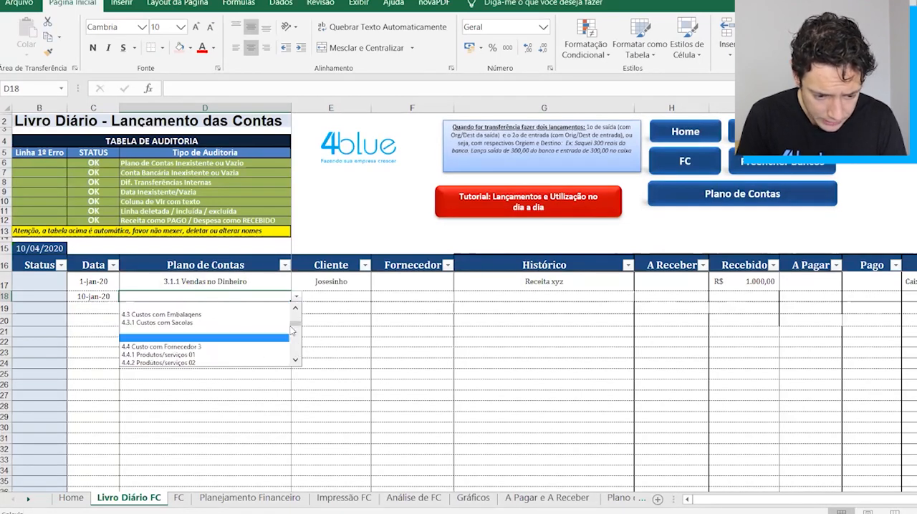
pyautogui.click(193, 324)
# Complete the bag cost entry with supplier "abc", 500 as Pago and the Itaú account.
pyautogui.press('Tab')
pyautogui.press('Tab')
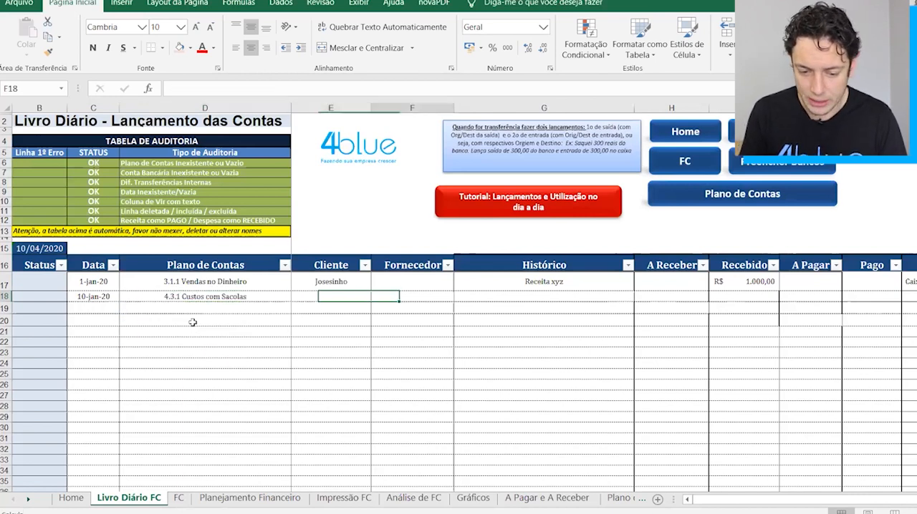
pyautogui.write('ab')
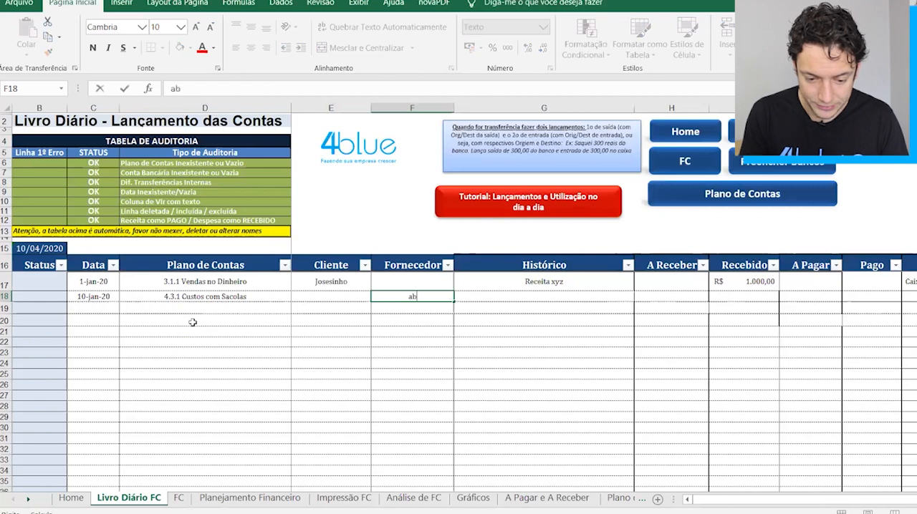
pyautogui.press('Tab')
pyautogui.press('Tab')
pyautogui.press('Tab')
pyautogui.press('Tab')
pyautogui.press('Tab')
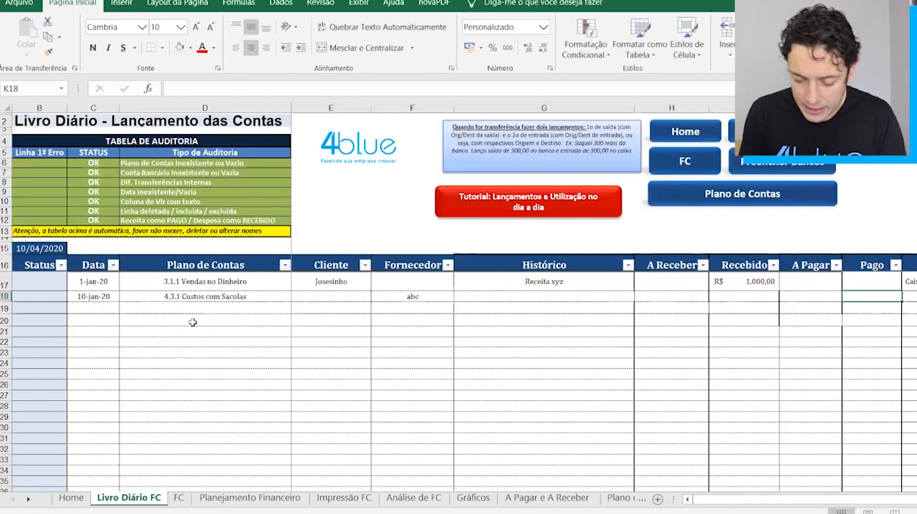
pyautogui.write('500')
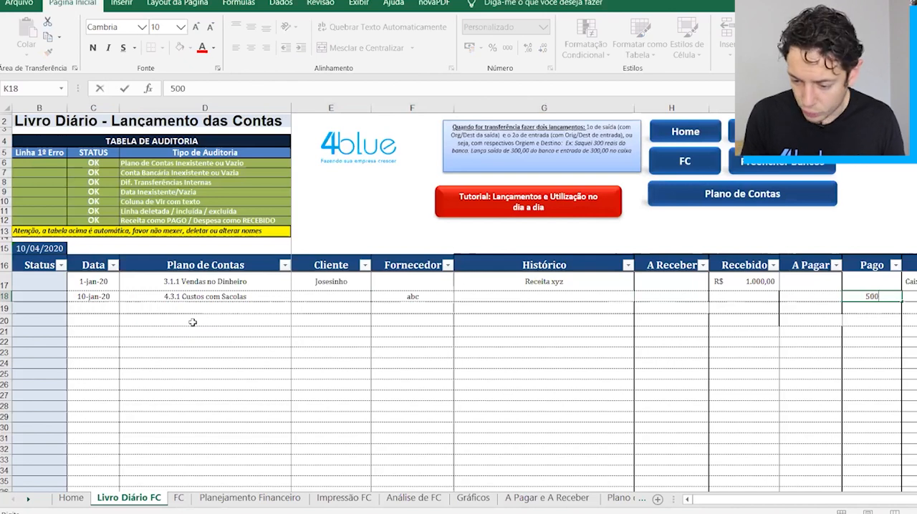
pyautogui.press('Tab')
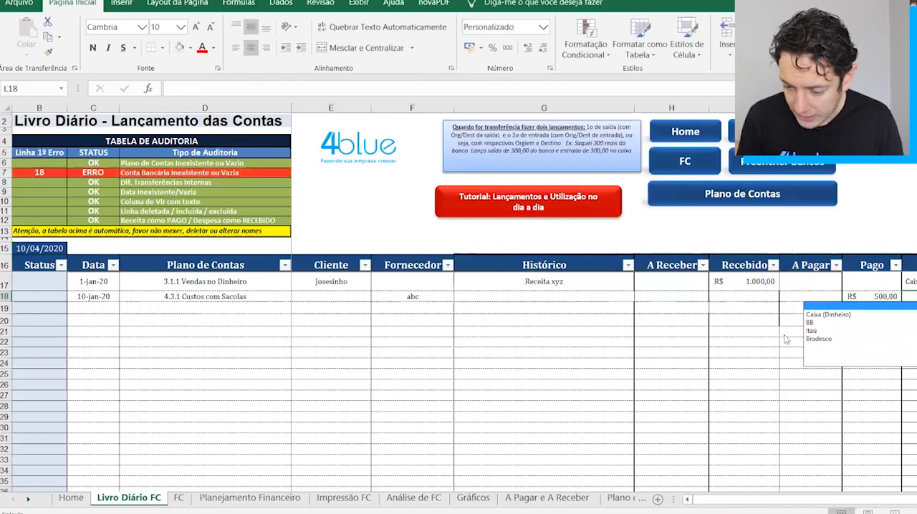
pyautogui.click(812, 330)
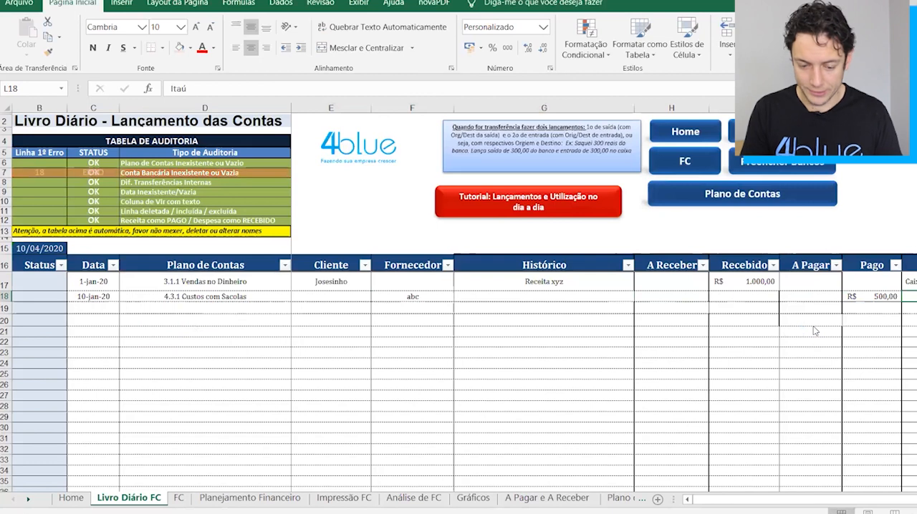
# On the FC sheet, find the 4.3.1 Custos com Sacolas row under CUSTOS VARIÁVEIS and highlight it.
pyautogui.click(179, 498)
pyautogui.click(506, 398)
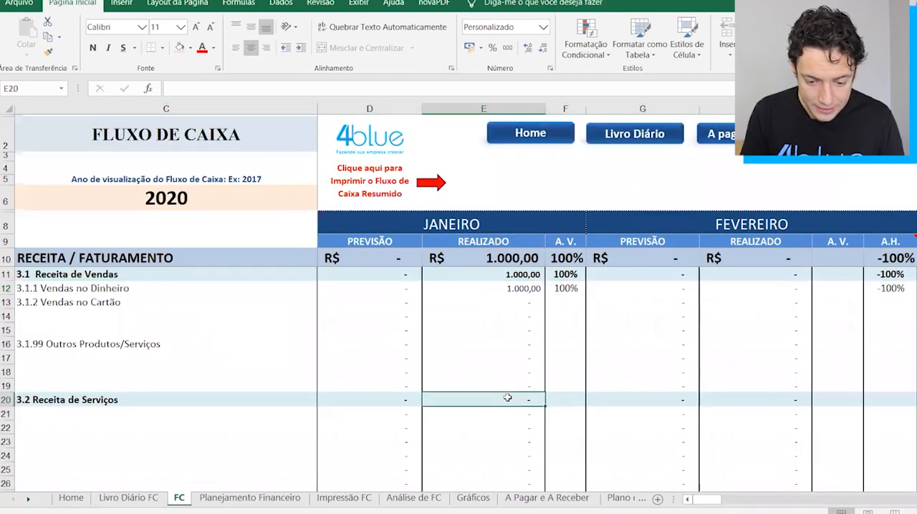
pyautogui.scroll(-9, 507, 397)
pyautogui.scroll(-1, 507, 397)
pyautogui.click(510, 400)
pyautogui.press('Up')
pyautogui.hotkey('shift', 'space')
pyautogui.scroll(3, 510, 400)
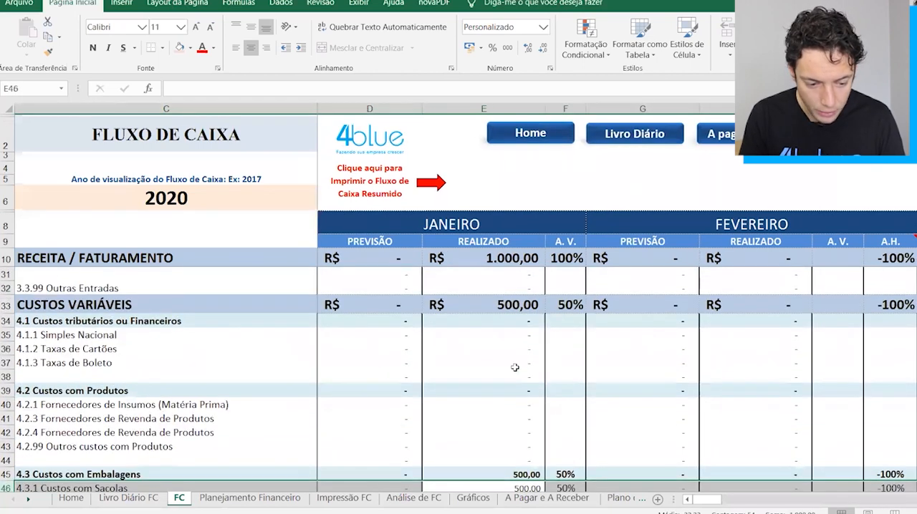
# Highlight the whole CUSTOS VARIÁVEIS row to check its January amount, and return to Livro Diário FC.
pyautogui.click(517, 310)
pyautogui.press('Up')
pyautogui.press('Down')
pyautogui.hotkey('shift', 'space')
pyautogui.hotkey('ctrl', 'pageup')
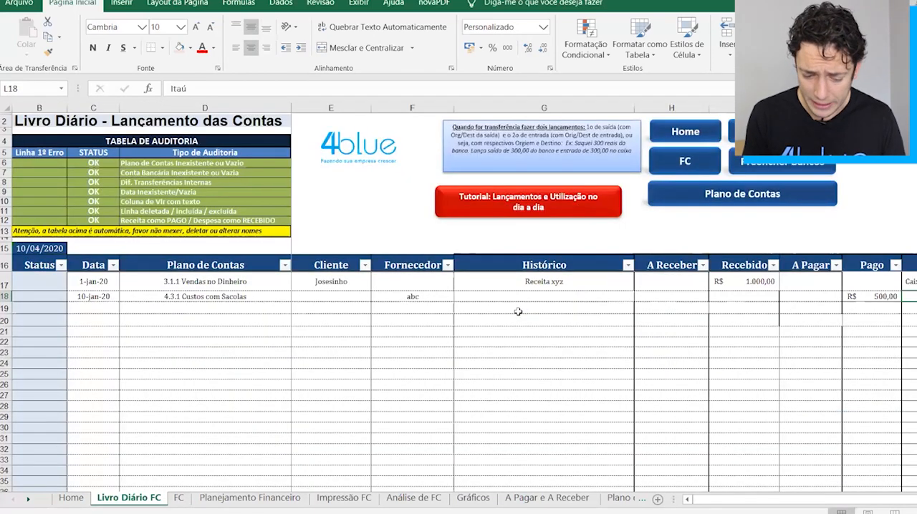
# Open the Planejamento Financeiro sheet to view the planned and realized columns.
pyautogui.hotkey('ctrl', 'pagedown')
# Look through the Impressão FC report and the sheets following it, and return to Livro Diário FC.
pyautogui.hotkey('ctrl', 'pagedown')
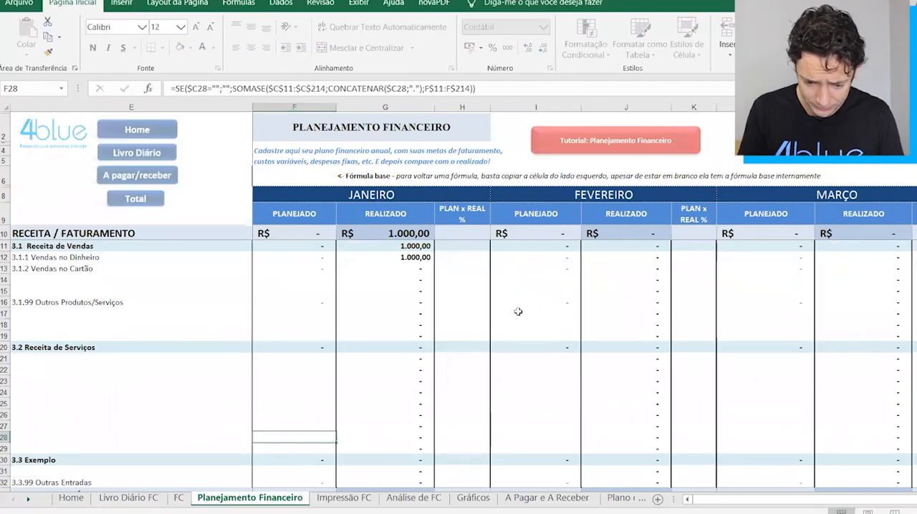
pyautogui.hotkey('ctrl', 'pagedown')
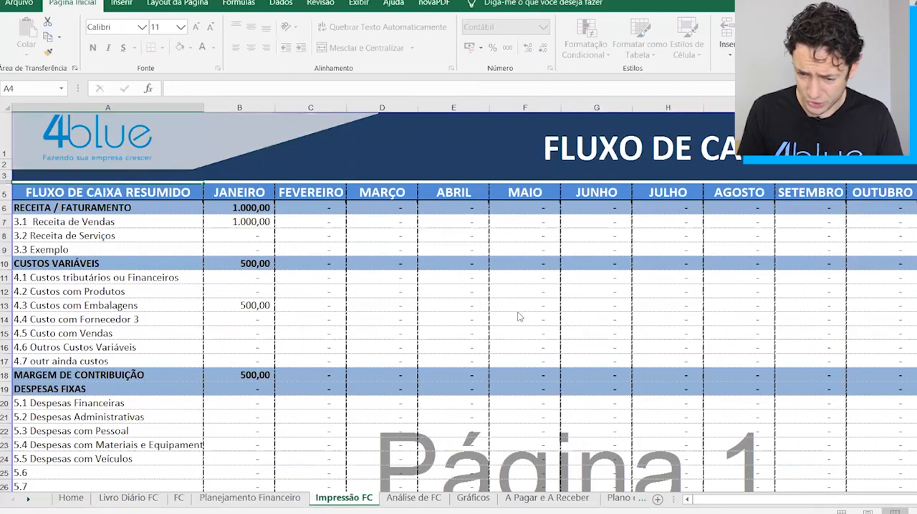
pyautogui.hotkey('ctrl', 'pagedown')
pyautogui.hotkey('ctrl', 'pagedown')
pyautogui.hotkey('ctrl', 'pageup')
pyautogui.hotkey('ctrl', 'pageup')
pyautogui.hotkey('ctrl', 'pageup')
pyautogui.hotkey('ctrl', 'pageup')
pyautogui.hotkey('ctrl', 'pageup')
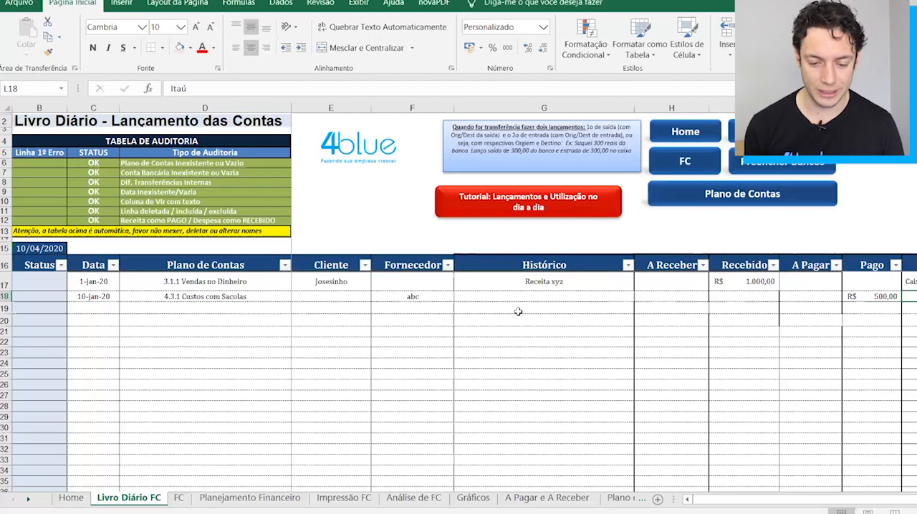
# Review the dates and chart-of-accounts items of the two January entries in Livro Diário FC.
pyautogui.click(80, 278)
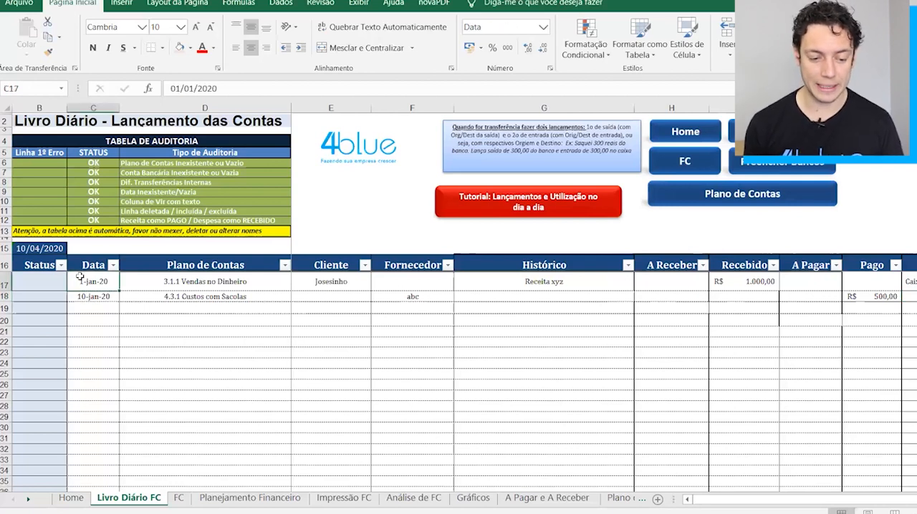
pyautogui.press('Down')
pyautogui.press('Right')
pyautogui.press('Right')
pyautogui.press('Left')
pyautogui.press('Left')
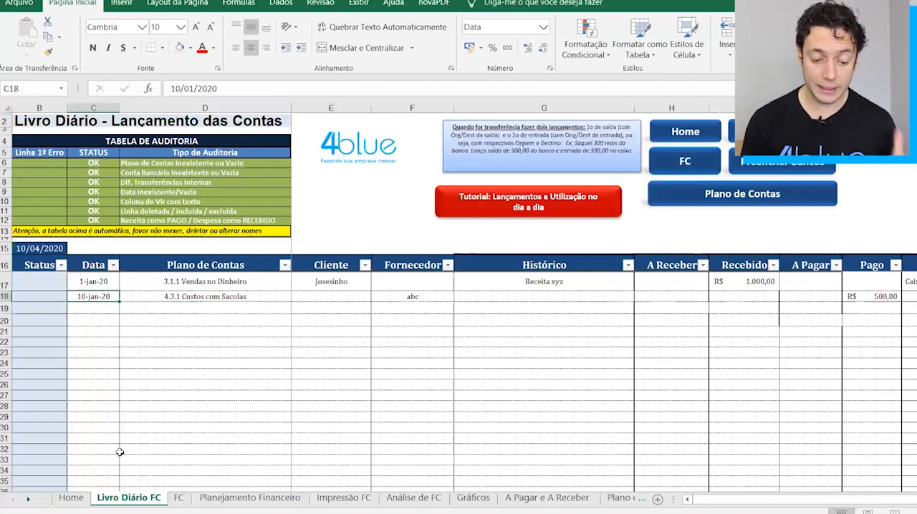
# Switch to the basic Fluxo de Caixa workbook and examine its product rows, January column and CUSTOS VARIÁVEIS heading.
pyautogui.moveTo(228, 513)
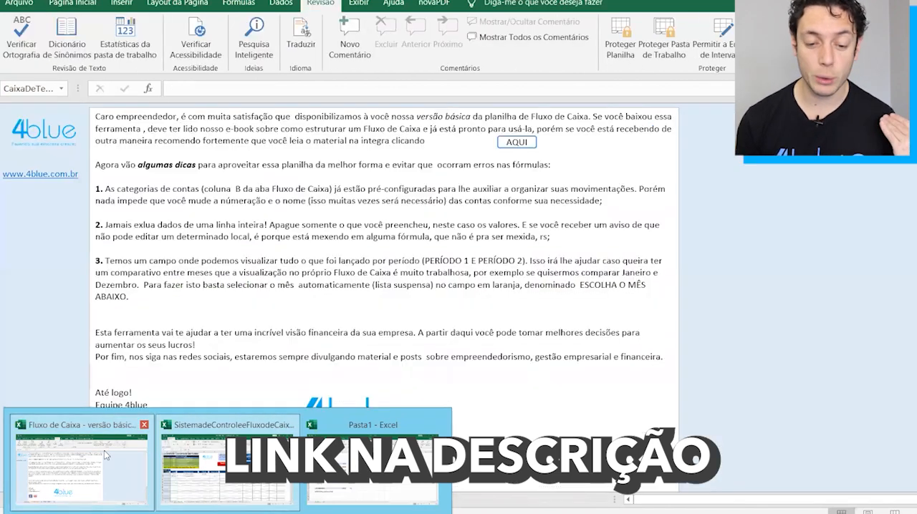
pyautogui.click(105, 455)
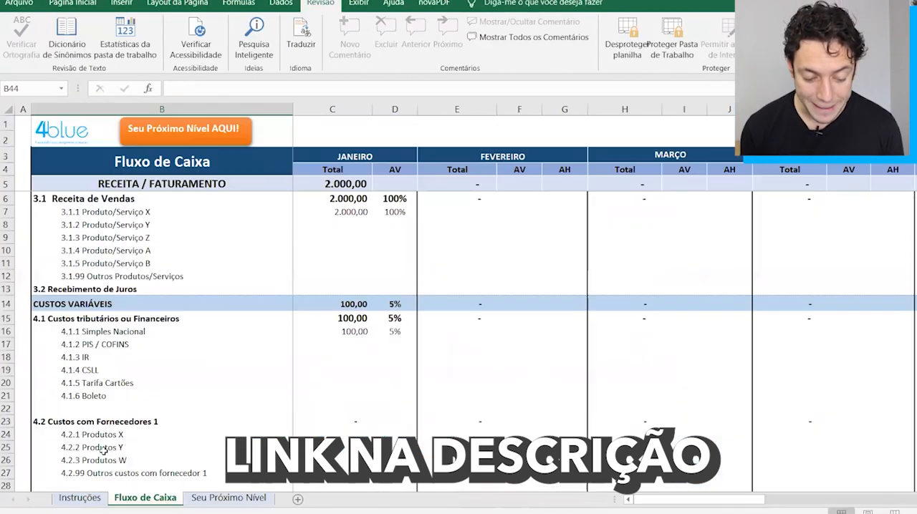
pyautogui.hotkey('ctrl', 'pagedown')
pyautogui.click(173, 234)
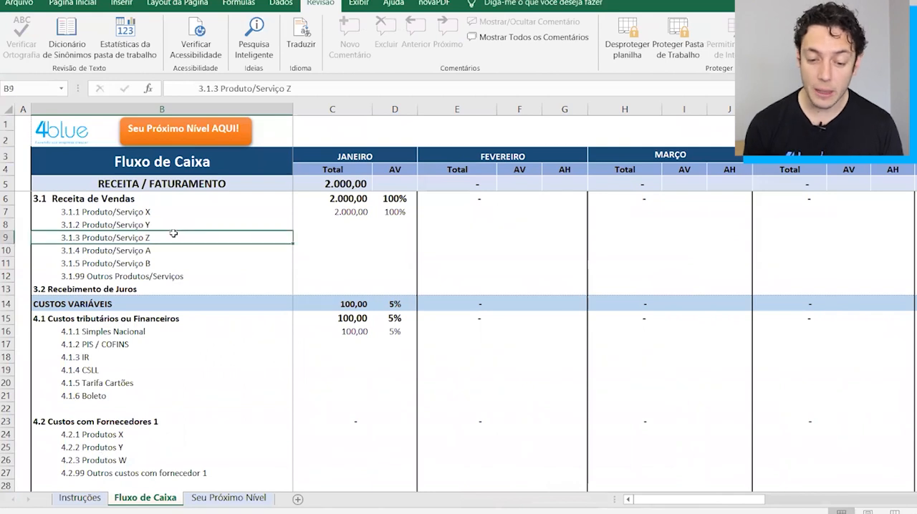
pyautogui.click(328, 106)
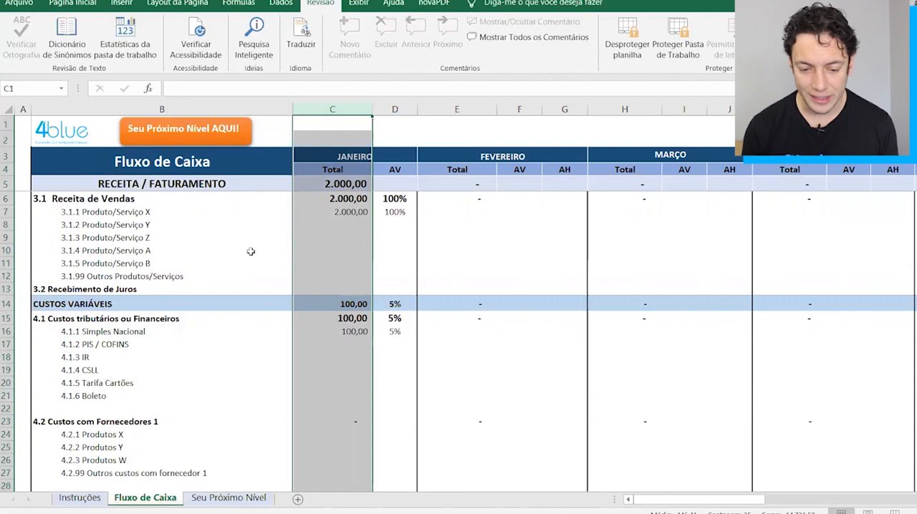
pyautogui.moveTo(307, 296); pyautogui.dragTo(237, 305)
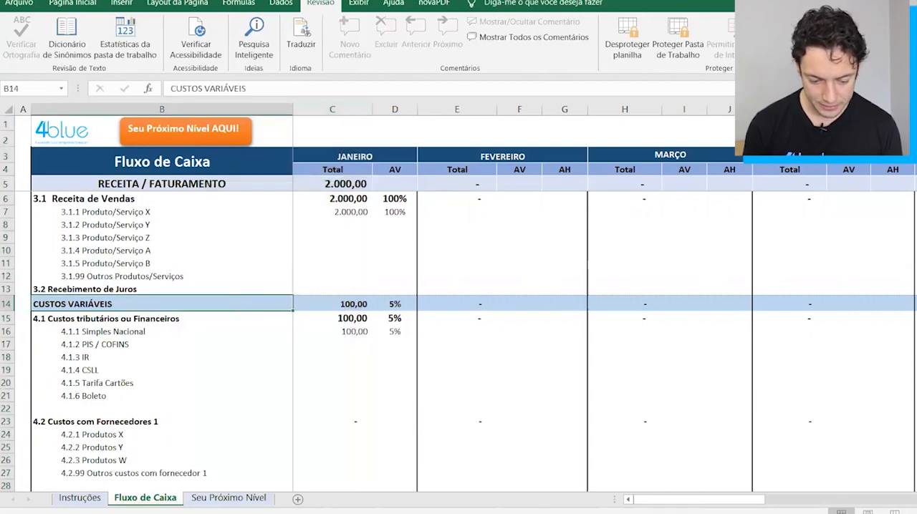
# Check the hand-built cash flow in the Pasta1 workbook for comparison, and return to the basic Fluxo de Caixa workbook.
pyautogui.click(376, 461)
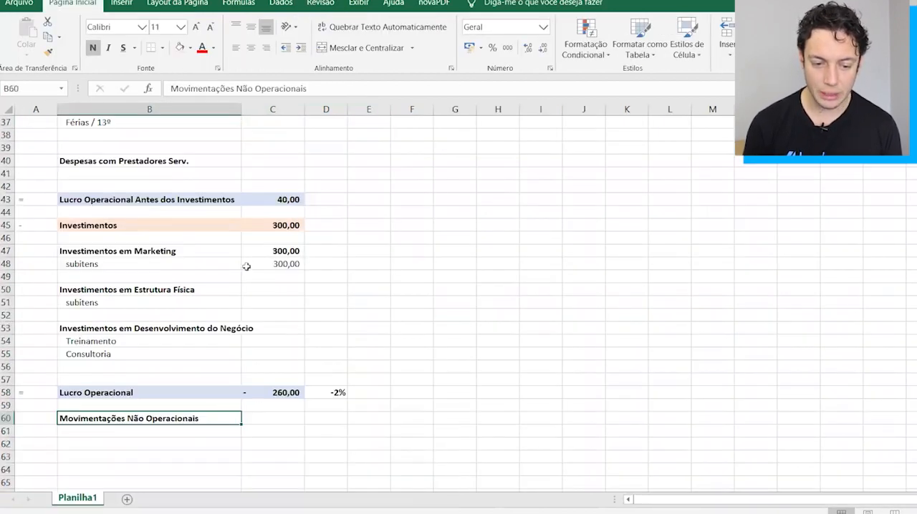
pyautogui.scroll(12, 246, 266)
pyautogui.scroll(-6, 245, 266)
pyautogui.hotkey('alt', 'Tab')
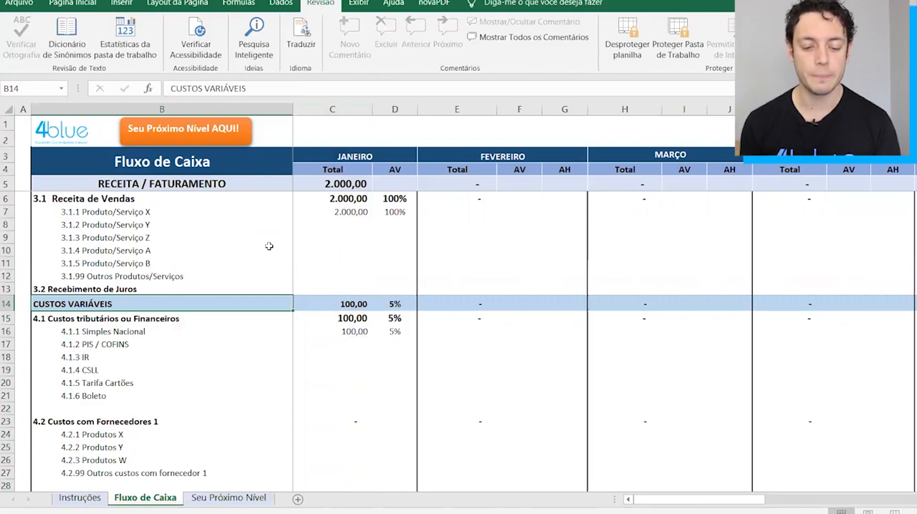
# Review the 3.1 Receita de Vendas and 4.1 Custos tributários ou Financeiros groups and the monthly columns of the basic version.
pyautogui.click(133, 202)
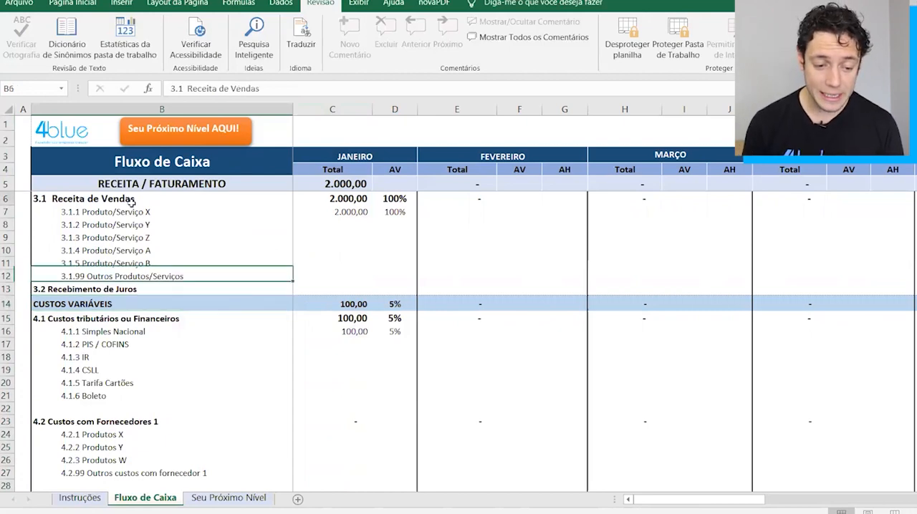
pyautogui.click(331, 250)
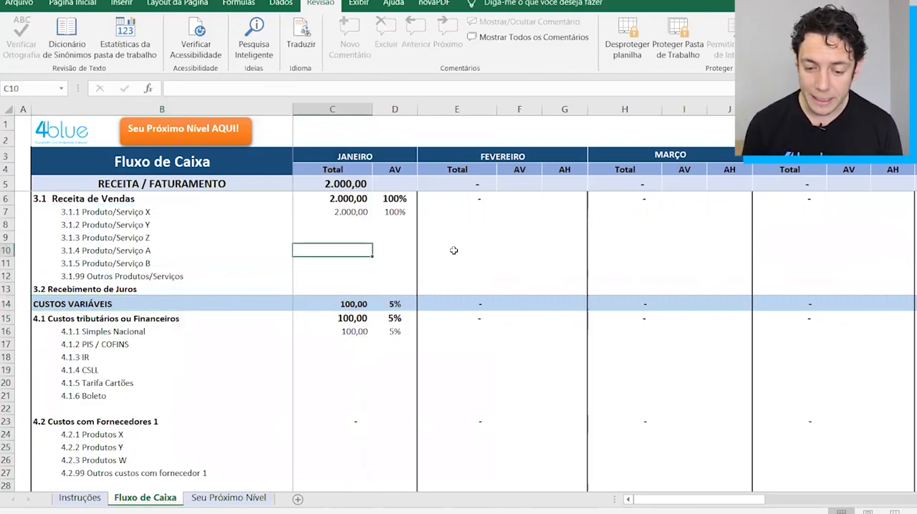
pyautogui.hscroll(2, 452, 250)
pyautogui.hscroll(-2, 452, 250)
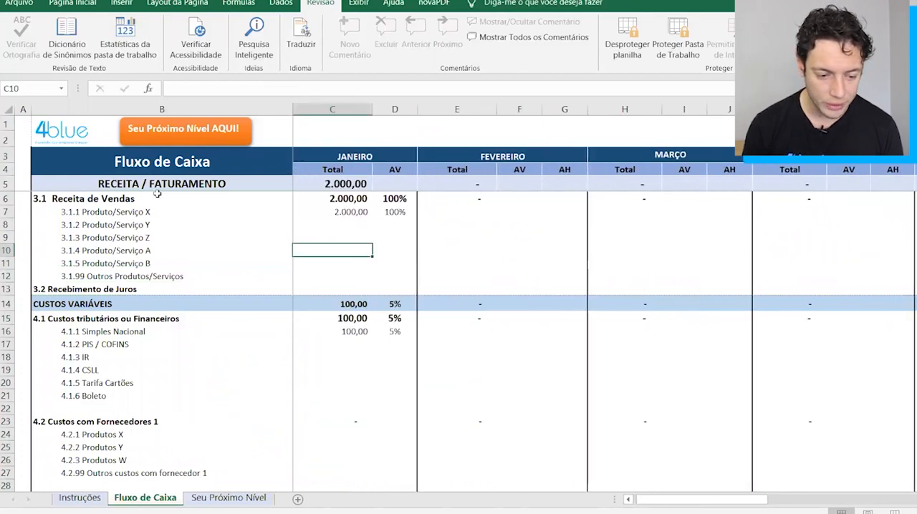
pyautogui.click(44, 199)
pyautogui.click(79, 316)
pyautogui.scroll(-7, 179, 319)
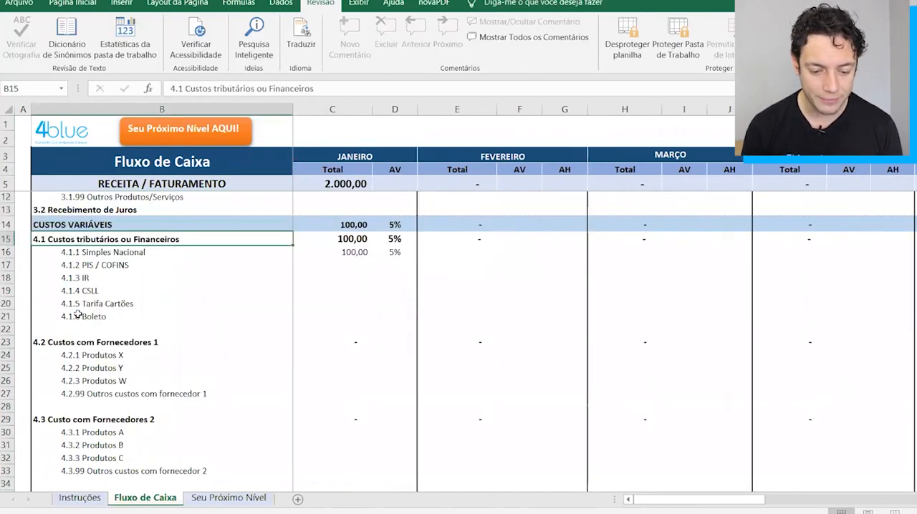
# Enter 5000 as the January amount for 4.4.1 Produtos/serviços 01, and clear the cell again.
pyautogui.click(335, 325)
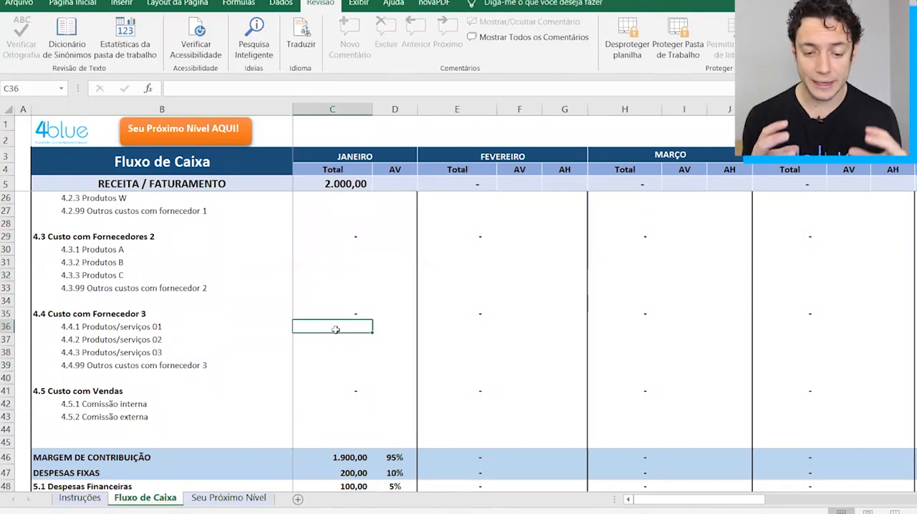
pyautogui.doubleClick(342, 328)
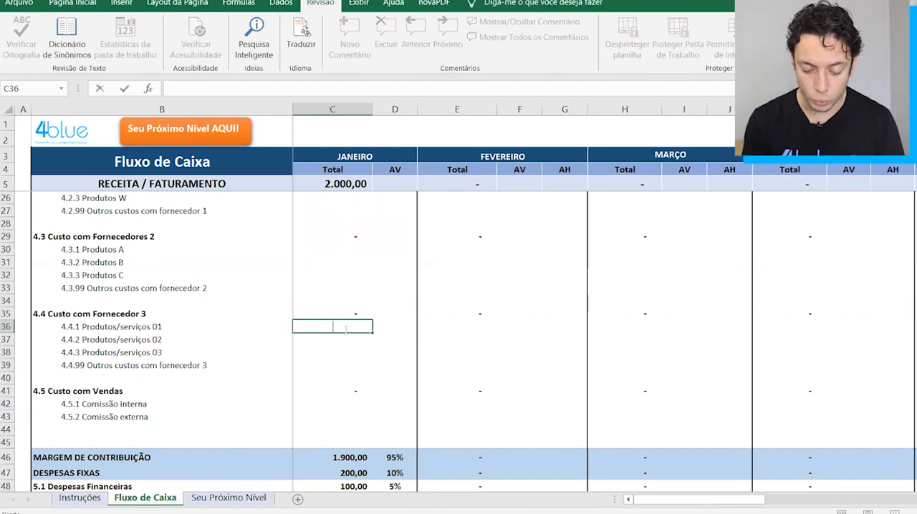
pyautogui.write('5000')
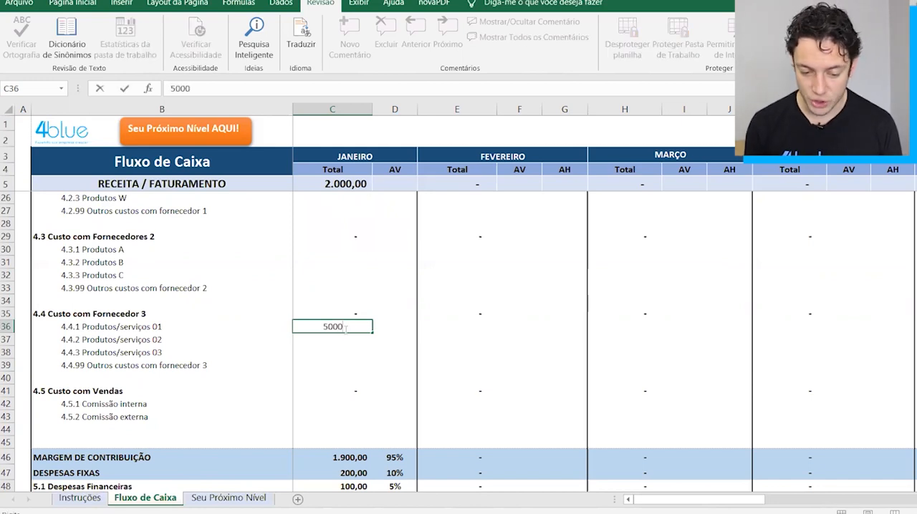
pyautogui.hotkey('ctrl', 'Return')
pyautogui.press('Delete')
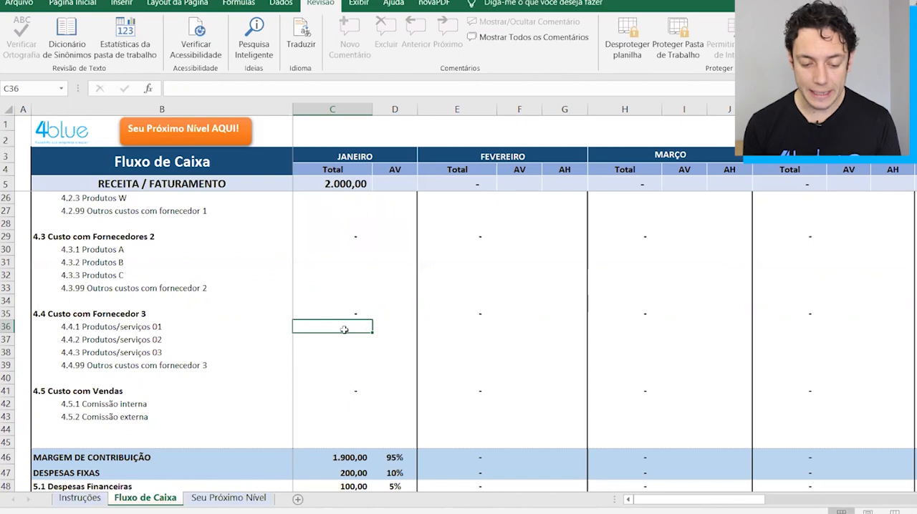
# Switch to the complete 4blue workbook and highlight the Saldos Disponíveis table on its Home sheet.
pyautogui.hotkey('alt', 'Tab')
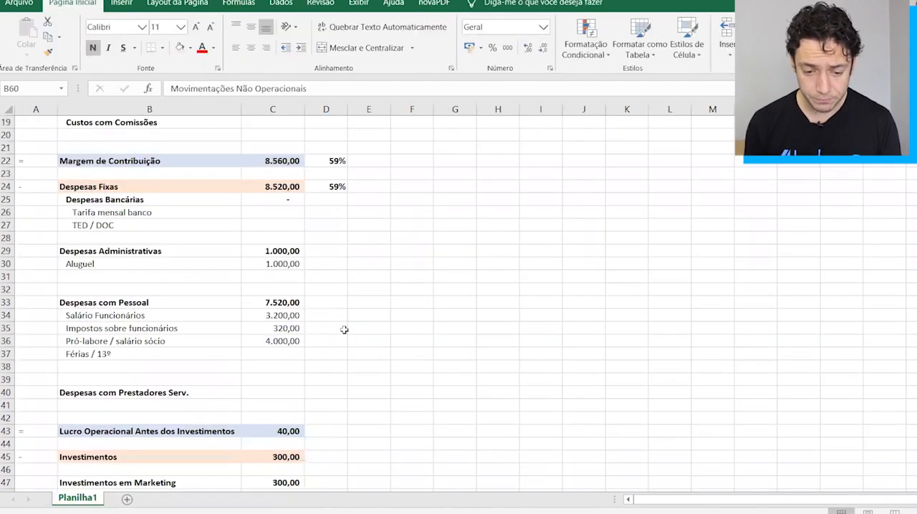
pyautogui.hotkey('alt', 'Tab')
pyautogui.press('Tab')
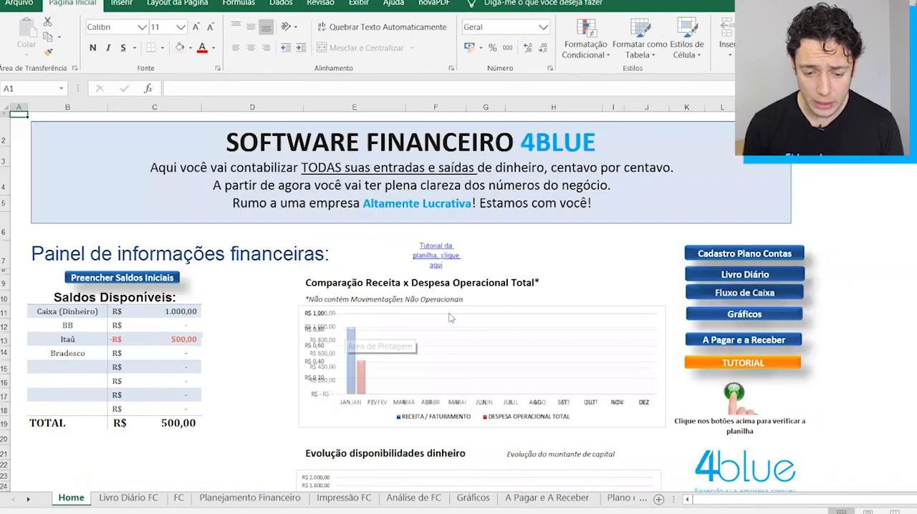
pyautogui.hotkey('ctrl', 'pageup')
pyautogui.moveTo(47, 299); pyautogui.dragTo(145, 411)
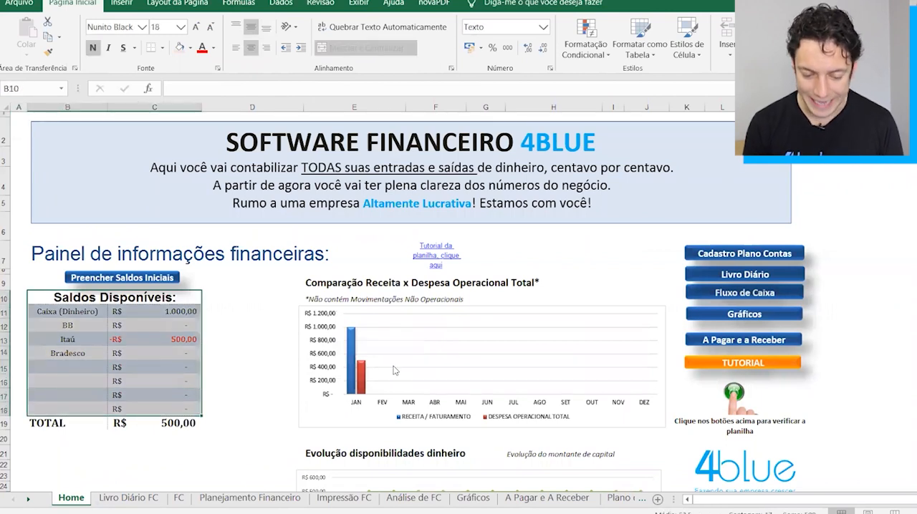
# View the journal entries in Livro Diário FC, the FC report, and the A Pagar e A Receber sheet.
pyautogui.click(139, 504)
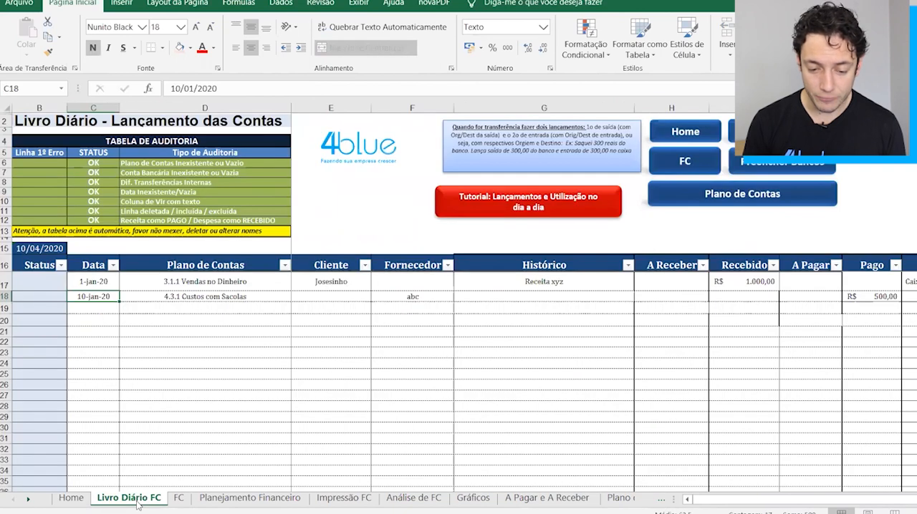
pyautogui.moveTo(121, 297)
pyautogui.mouseDown()
pyautogui.moveTo(499, 332)
pyautogui.moveTo(120, 311)
pyautogui.moveTo(109, 302)
pyautogui.mouseUp()
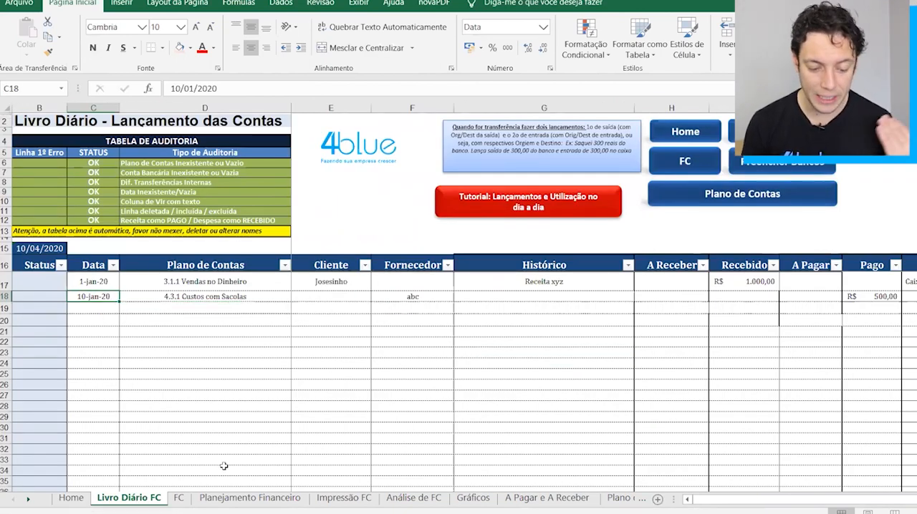
pyautogui.click(178, 498)
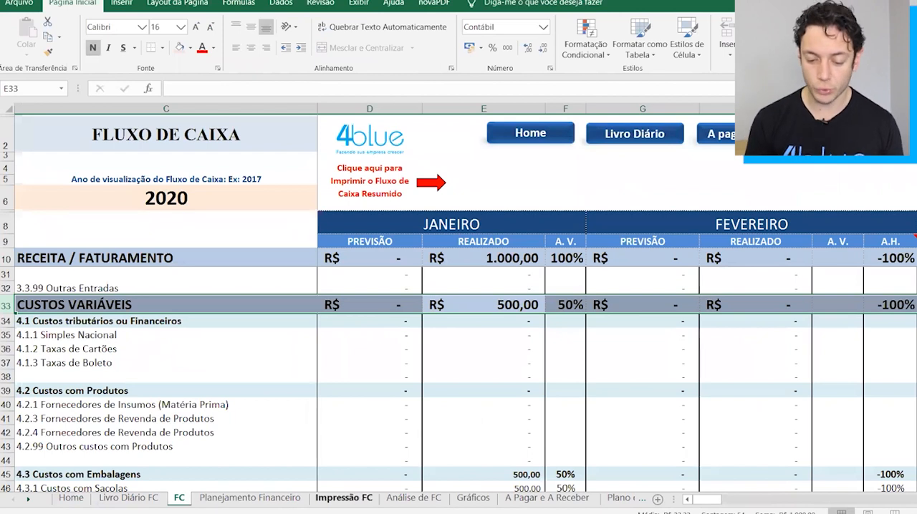
pyautogui.click(542, 501)
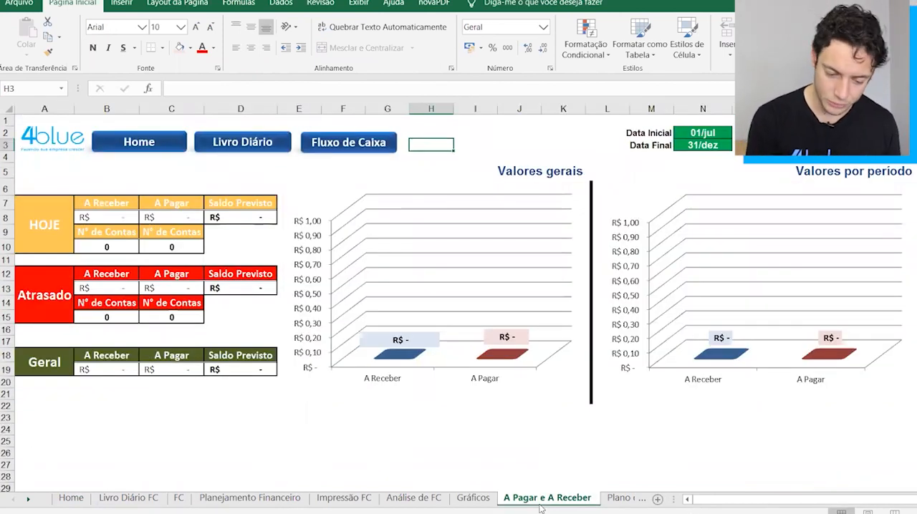
# Return to the basic Fluxo de Caixa workbook and view its rows from 4.5 Custo com Vendas down to the DESPESAS FIXAS section.
pyautogui.hotkey('alt', 'Tab')
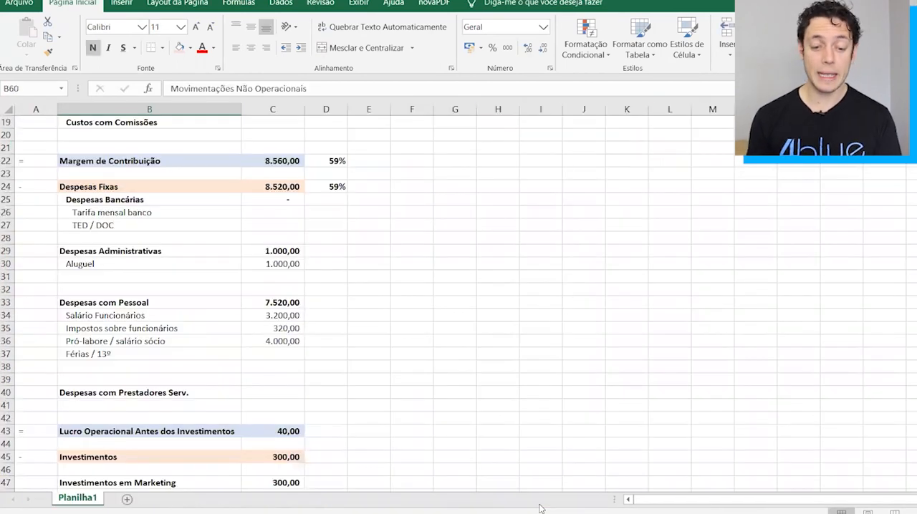
pyautogui.hotkey('alt', 'Tab')
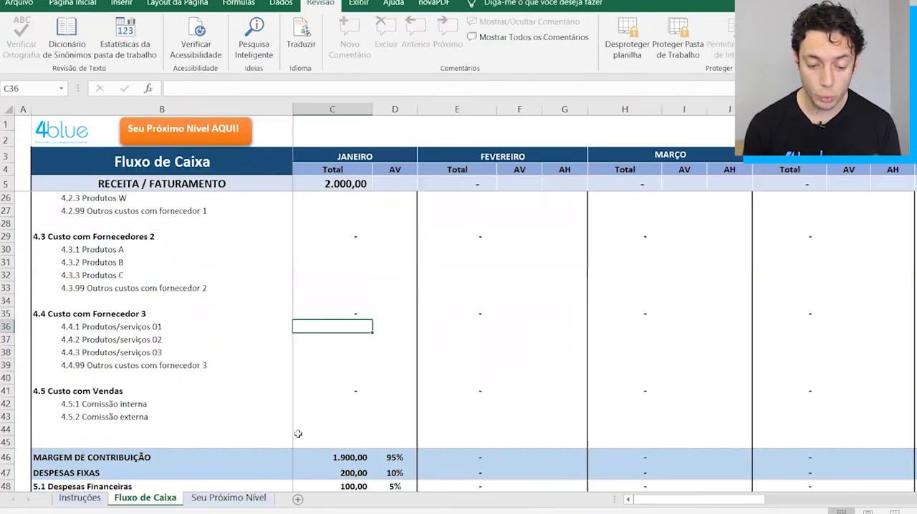
pyautogui.click(368, 419)
pyautogui.scroll(-4, 320, 453)
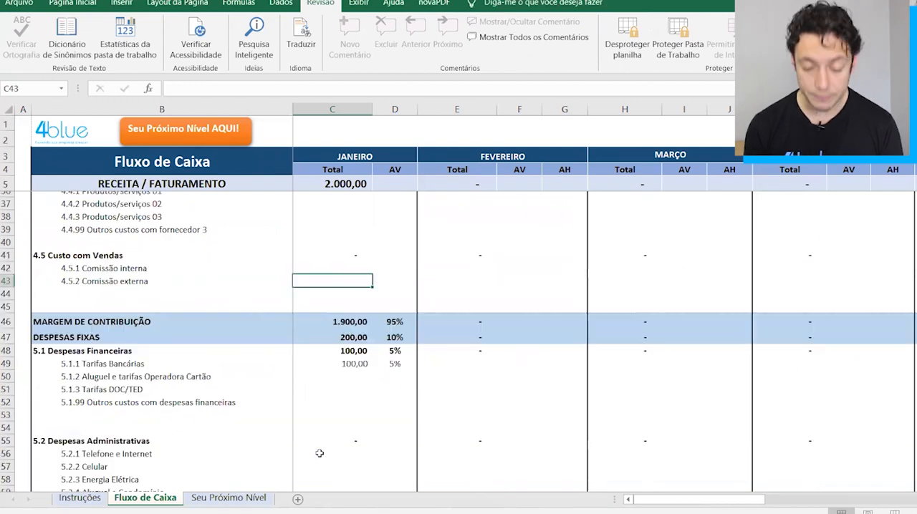